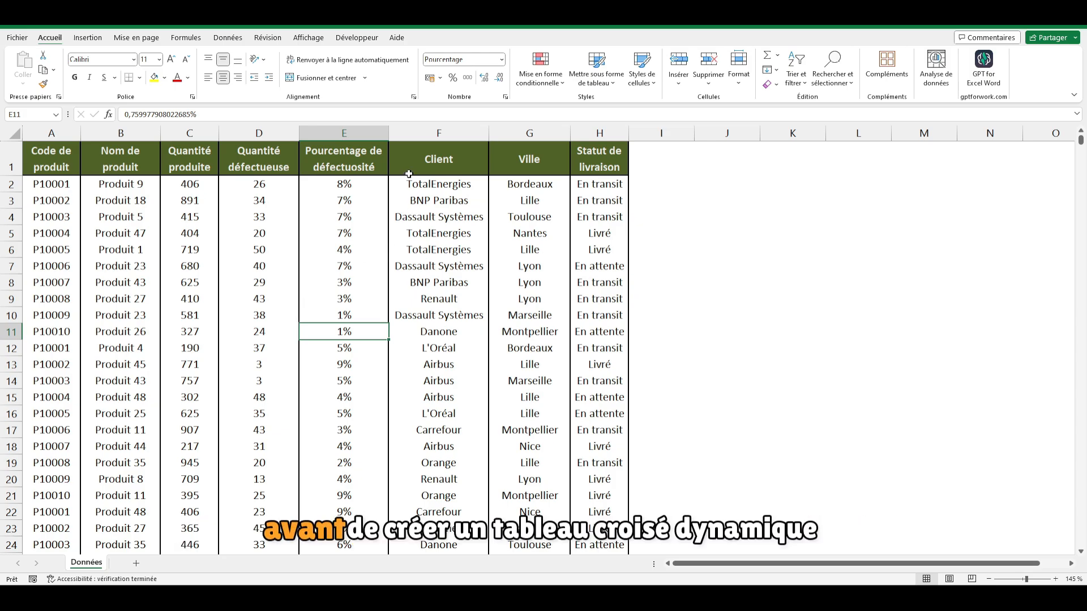
Examine the header row and select the Code de produit column to check how many rows it contains.
{"action": "left_click", "coordinate": [434, 160]}
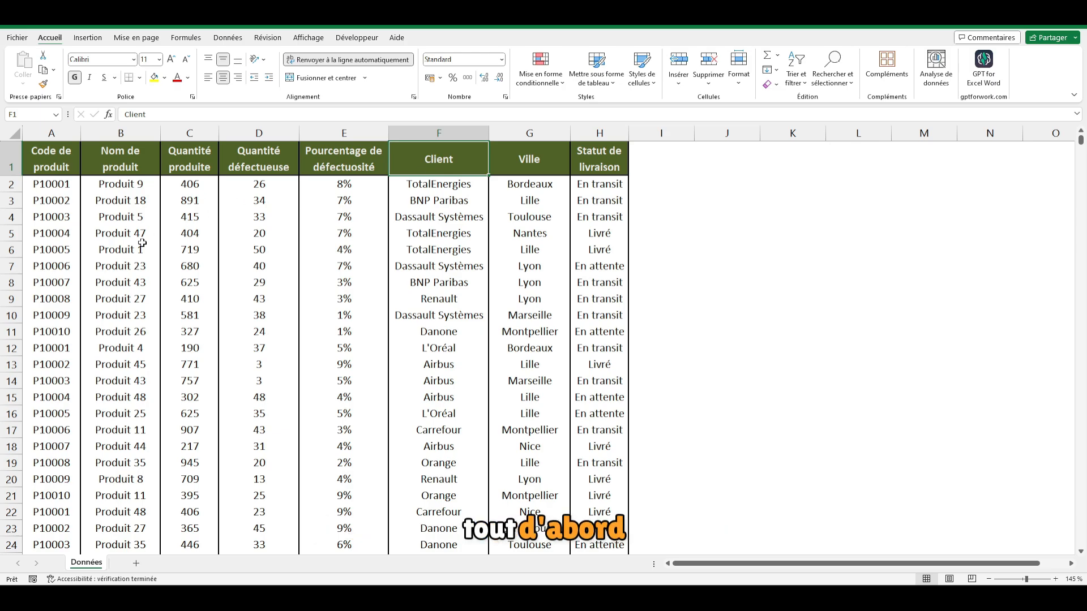
{"action": "left_click", "coordinate": [58, 164]}
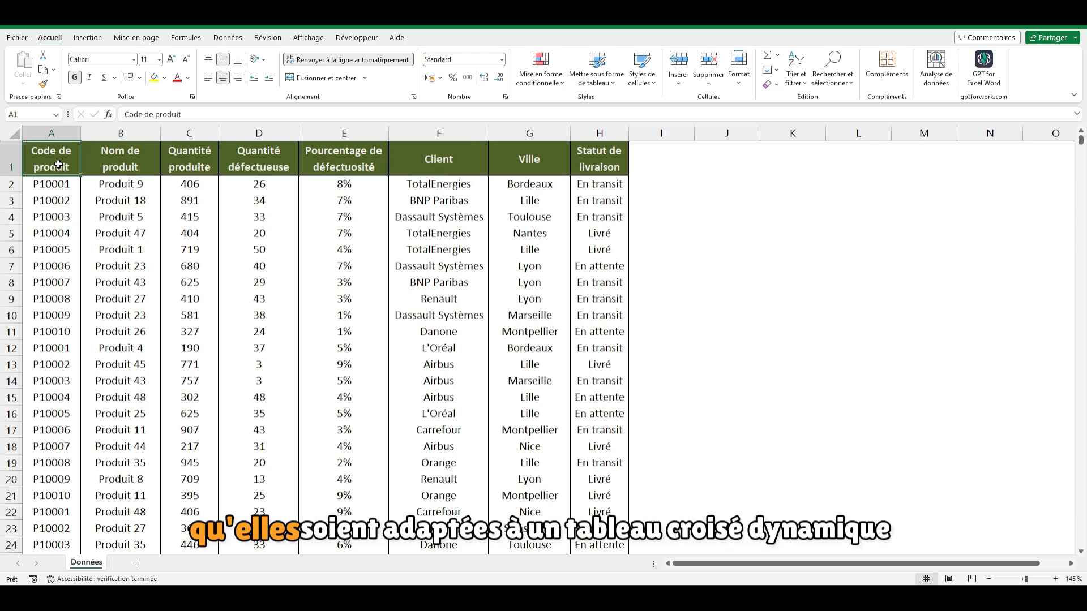
{"action": "left_click", "coordinate": [60, 129]}
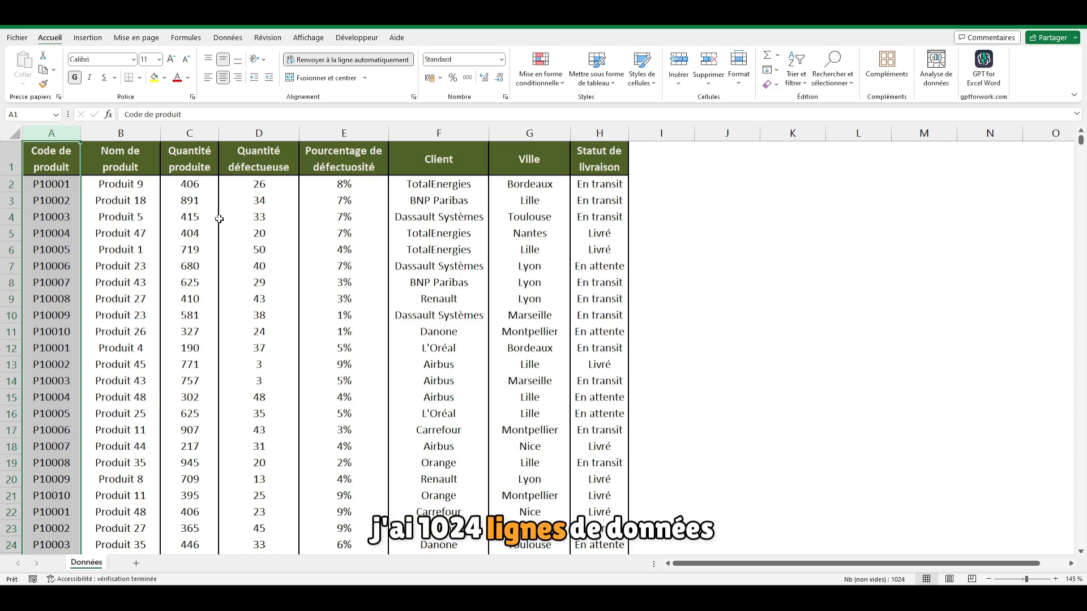
Clear the Client header in F1 and undo the deletion.
{"action": "left_click", "coordinate": [446, 161]}
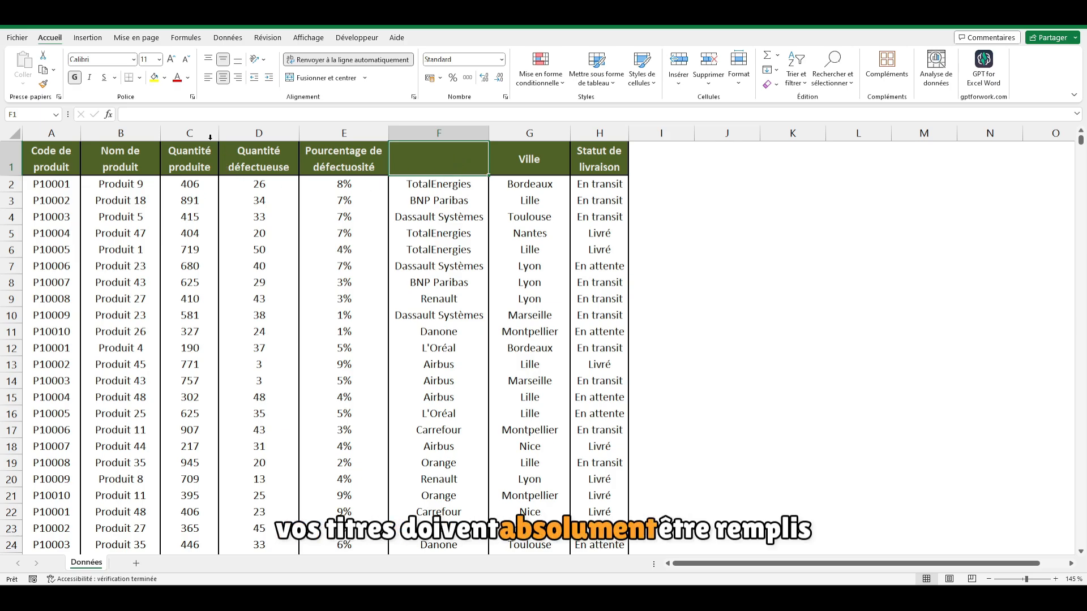
{"action": "key", "text": "ctrl+z"}
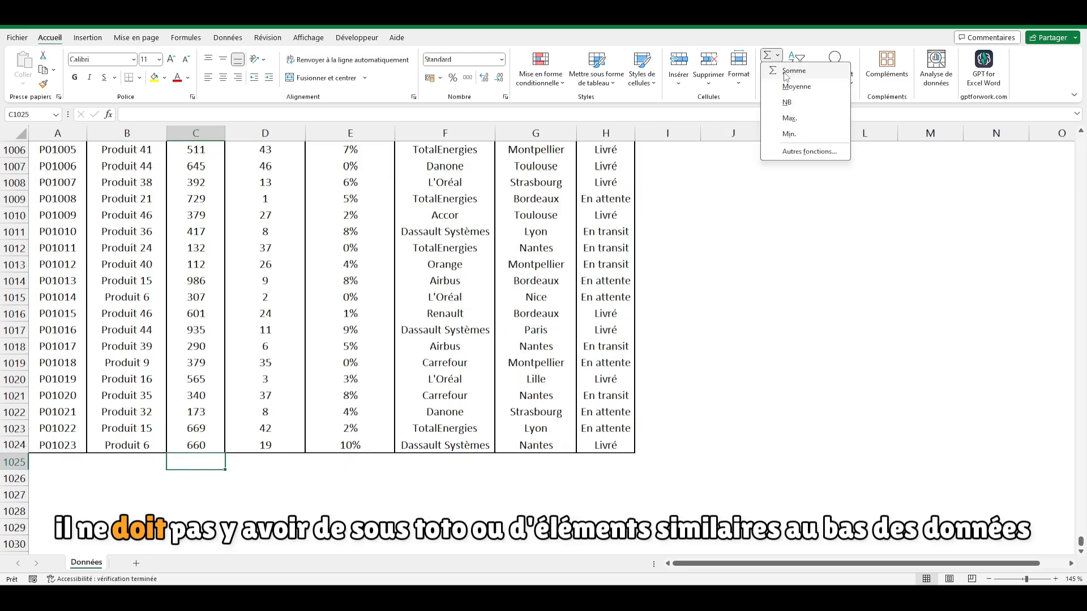
Insert a SOMME total of the Quantité produite column (C2:C1024) in C1025, remove it, and return to the header row.
{"action": "left_click", "coordinate": [790, 72]}
{"action": "key", "text": "ctrl+Return"}
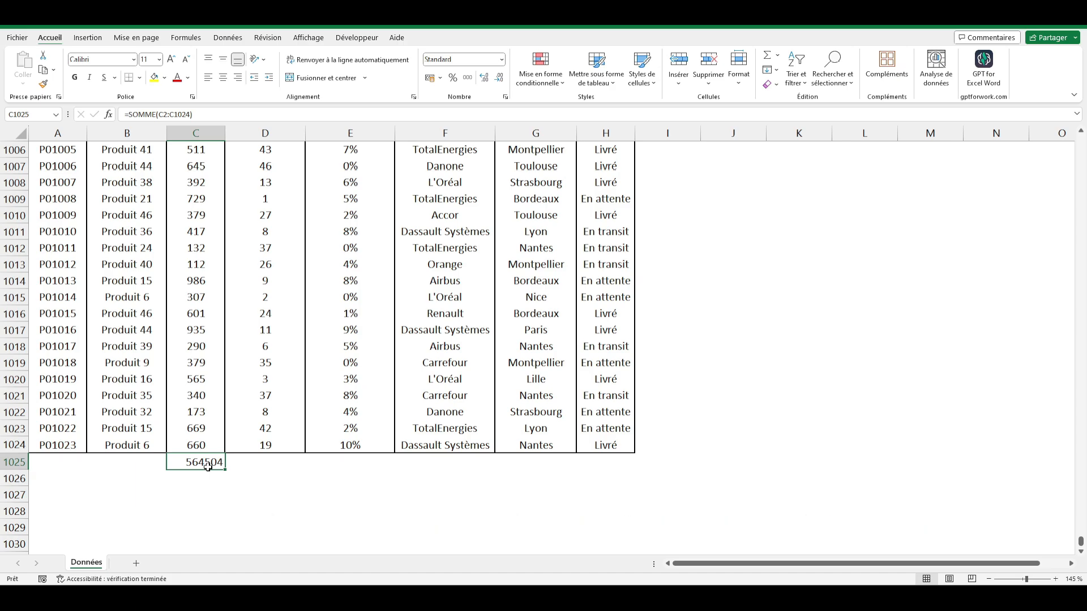
{"action": "left_click", "coordinate": [274, 440]}
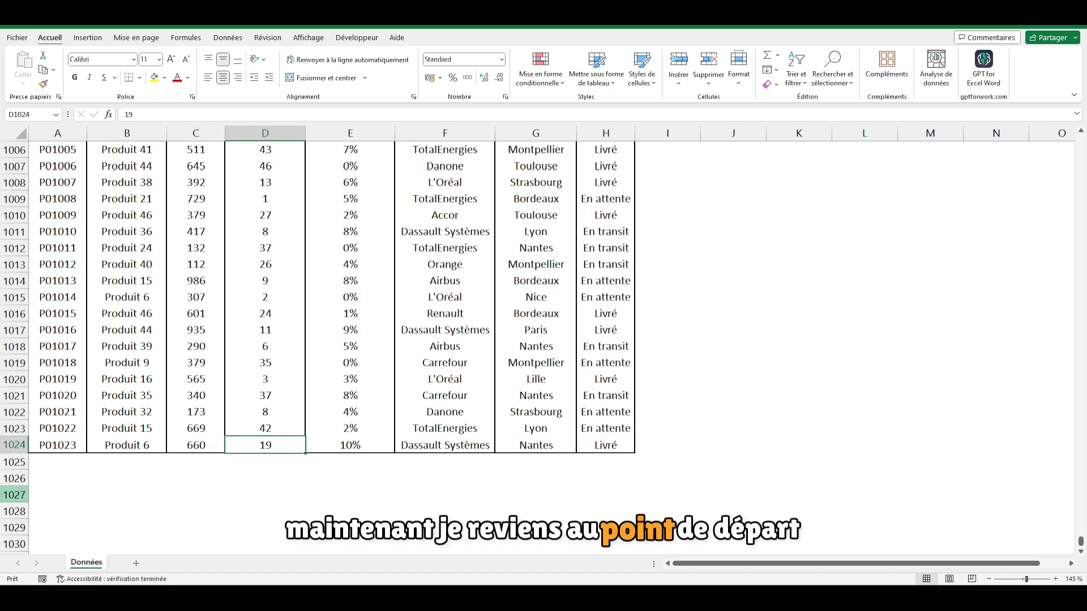
{"action": "left_click_drag", "start_coordinate": [1081, 542], "coordinate": [1081, 138]}
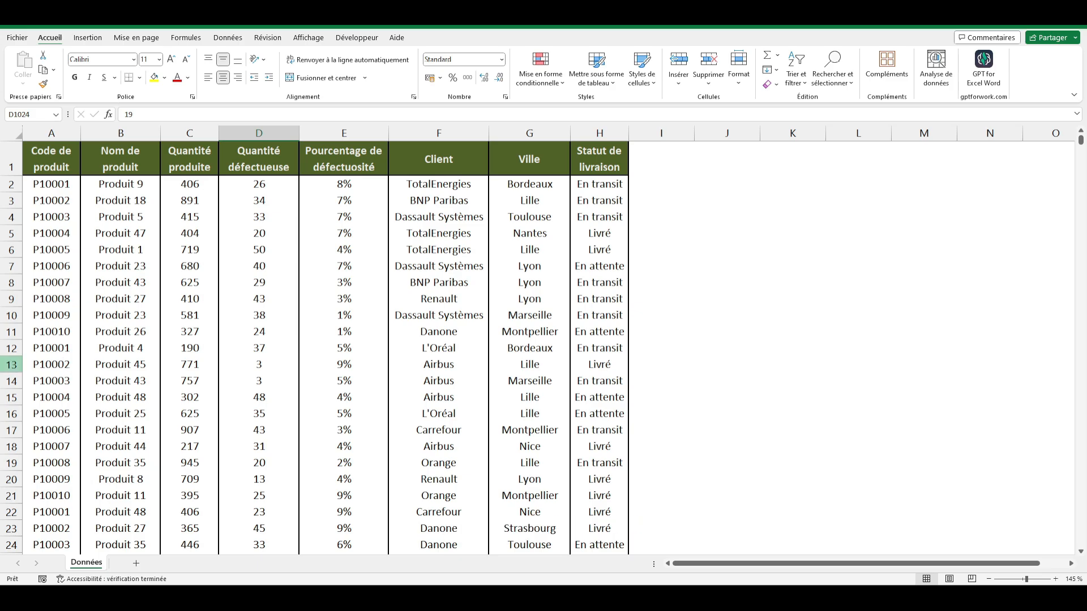
Select only the contiguous data range A1:H1024, starting from cell F8 inside the data.
{"action": "left_click", "coordinate": [778, 280]}
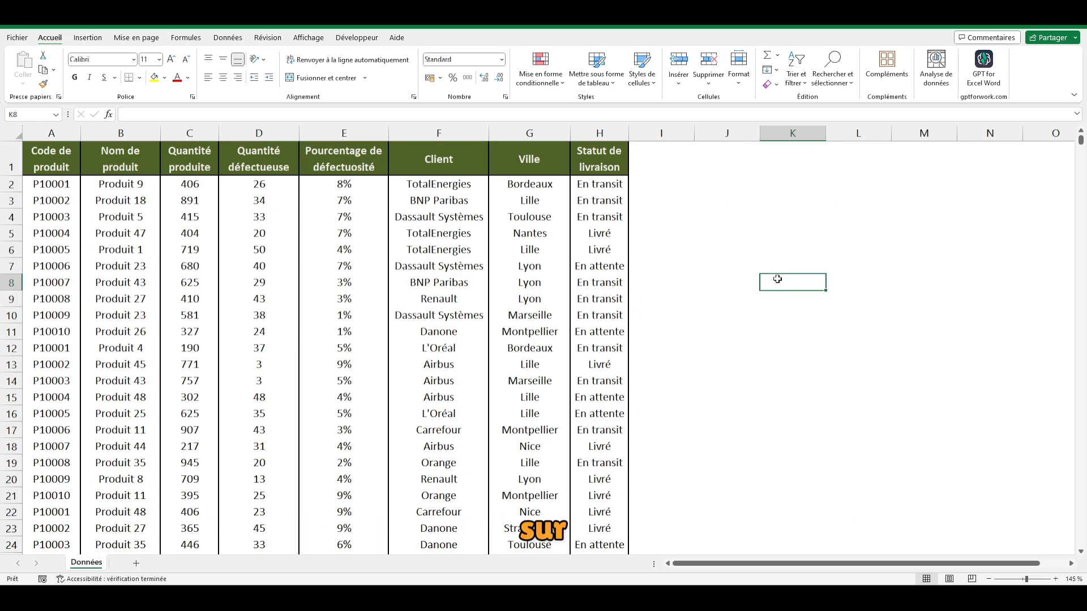
{"action": "key", "text": "ctrl+a"}
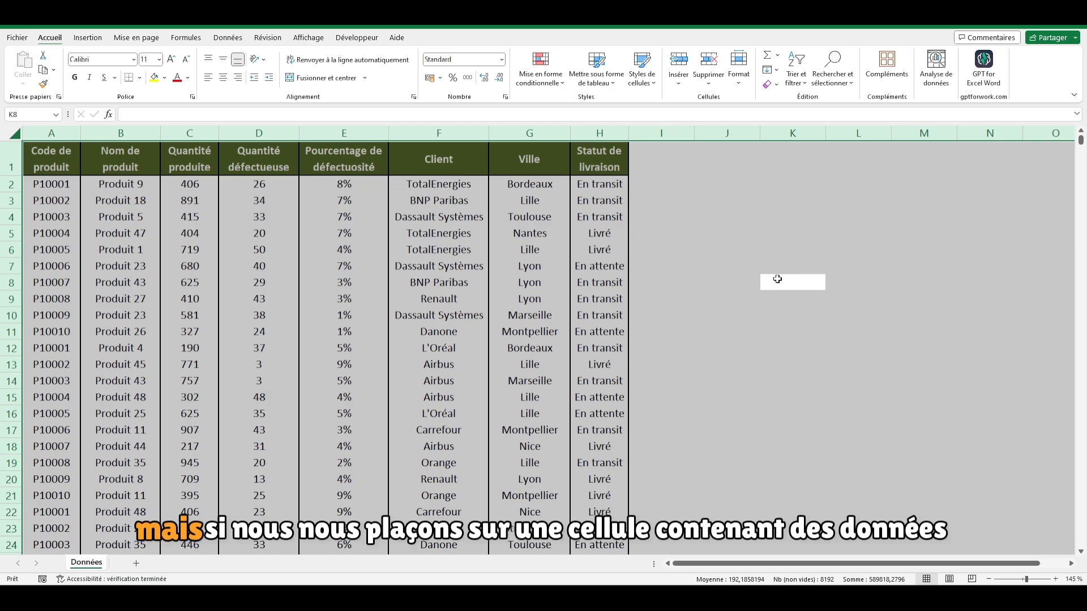
{"action": "left_click", "coordinate": [441, 284]}
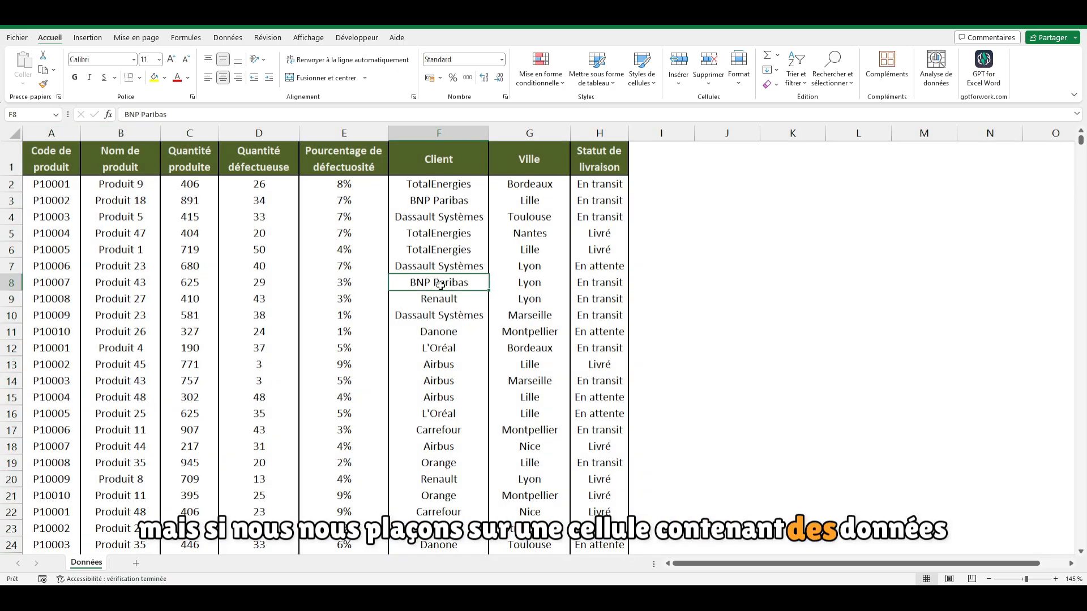
{"action": "key", "text": "ctrl+a"}
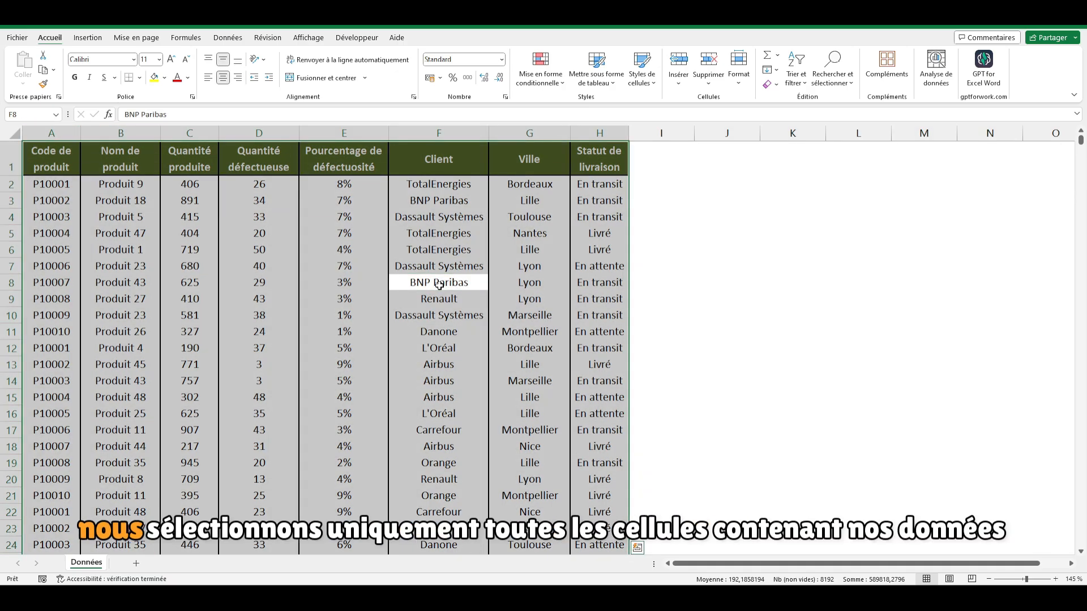
{"action": "scroll", "coordinate": [793, 283], "scroll_direction": "down", "scroll_amount": 20}
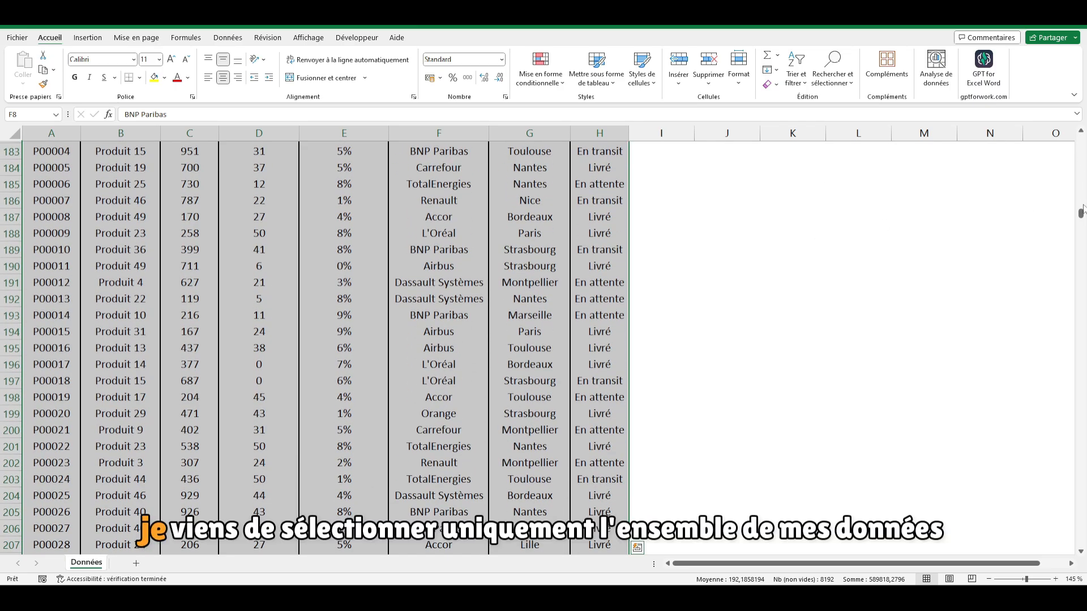
{"action": "left_click_drag", "start_coordinate": [1081, 213], "coordinate": [1084, 118]}
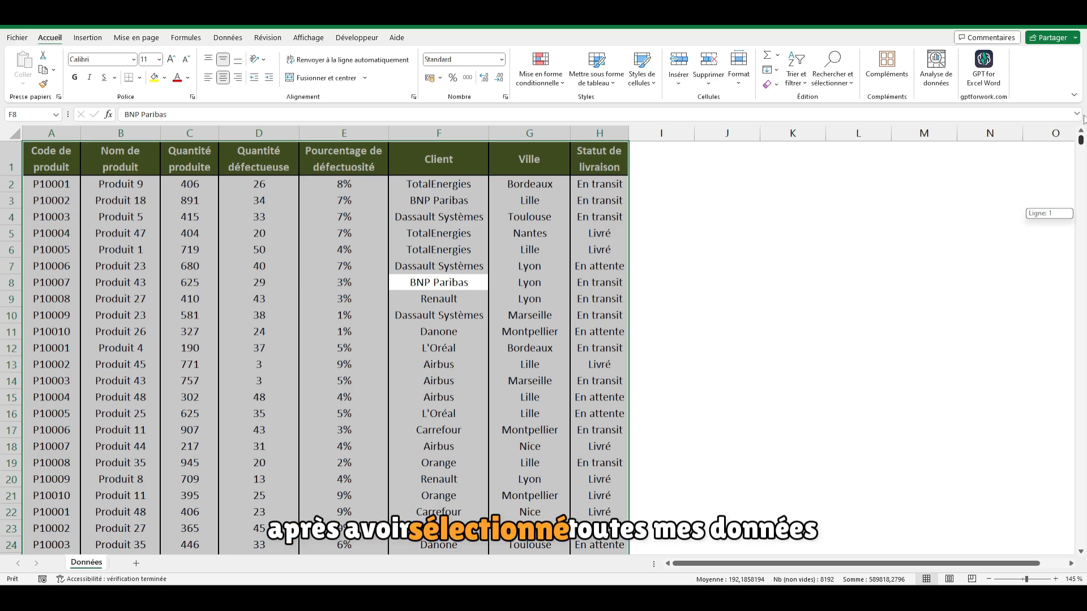
Open the recommended PivotTable suggestions for the selected data and enlarge the dialog.
{"action": "left_click", "coordinate": [87, 37]}
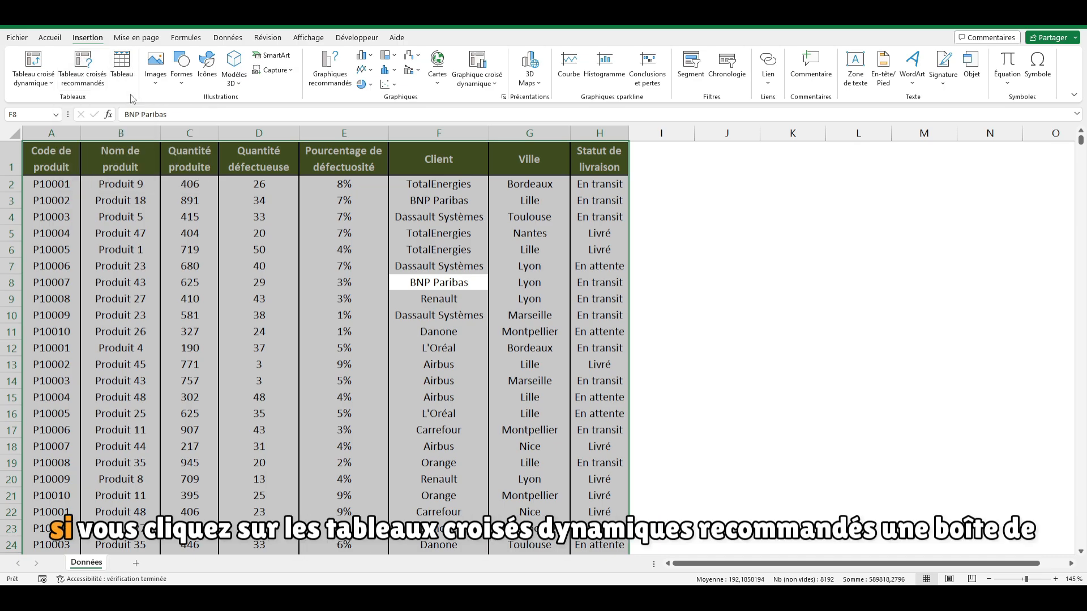
{"action": "left_click", "coordinate": [85, 66]}
{"action": "left_click_drag", "start_coordinate": [468, 231], "coordinate": [266, 153]}
{"action": "left_click_drag", "start_coordinate": [512, 416], "coordinate": [651, 474]}
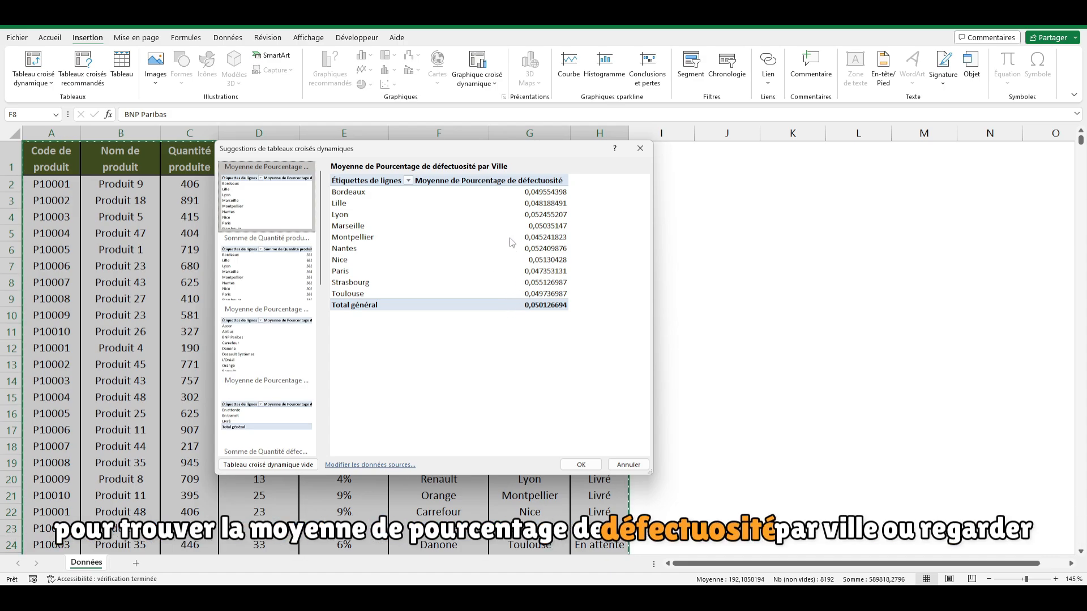
Preview suggested PivotTables by city, delivery status and client, and insert the one summing Quantité produite by Client.
{"action": "left_click", "coordinate": [270, 282]}
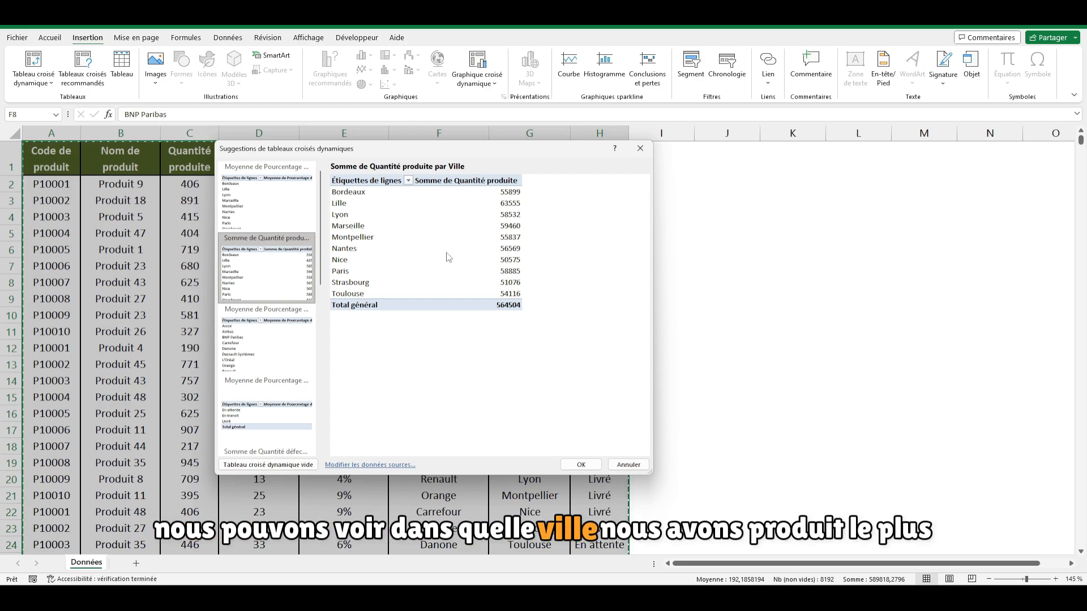
{"action": "left_click", "coordinate": [283, 352]}
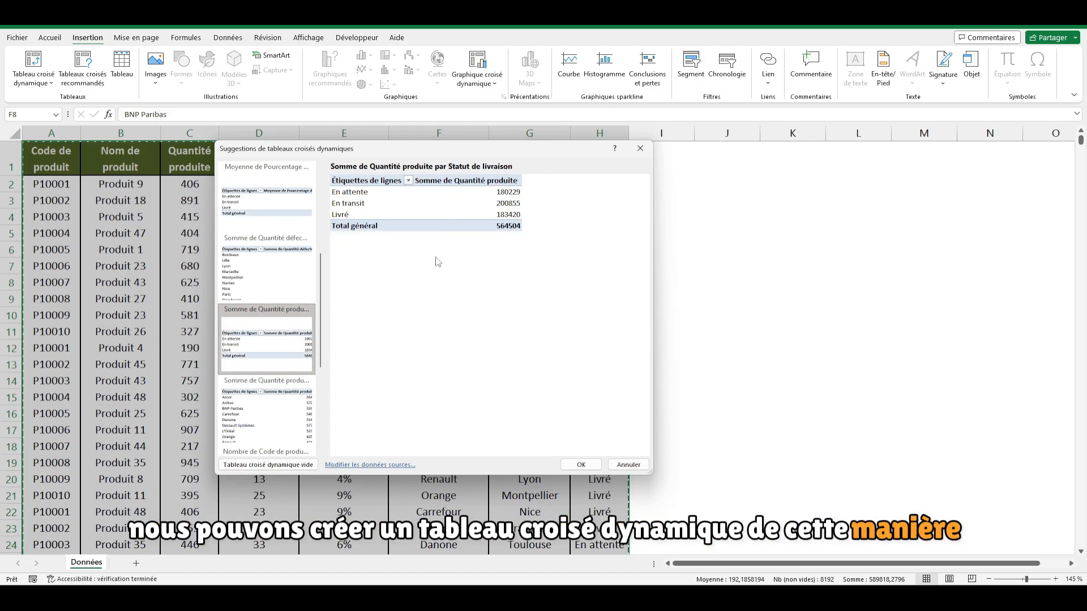
{"action": "left_click", "coordinate": [302, 411]}
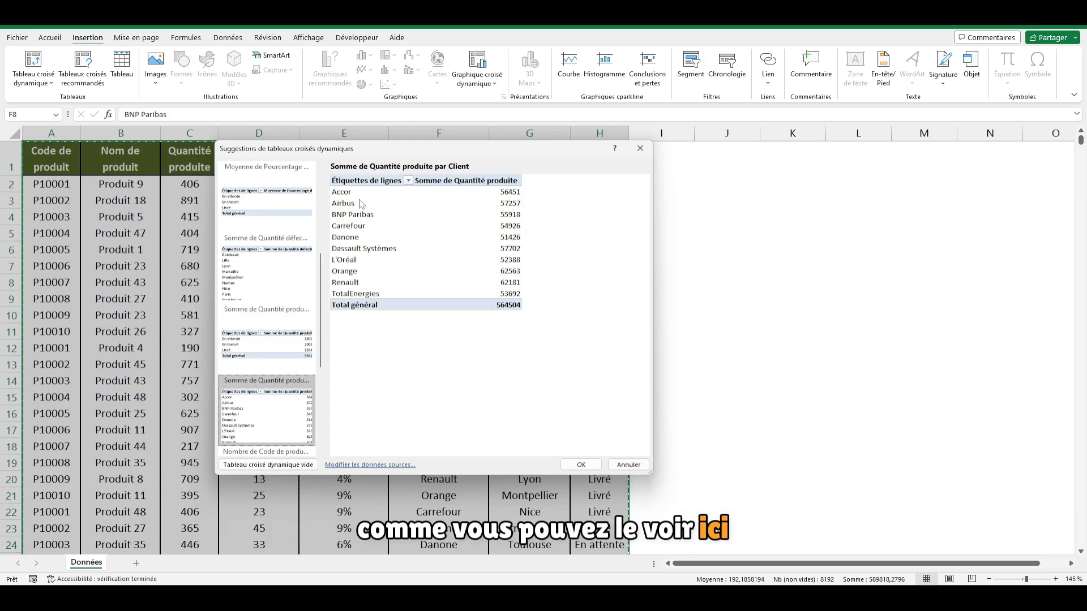
{"action": "left_click", "coordinate": [594, 467]}
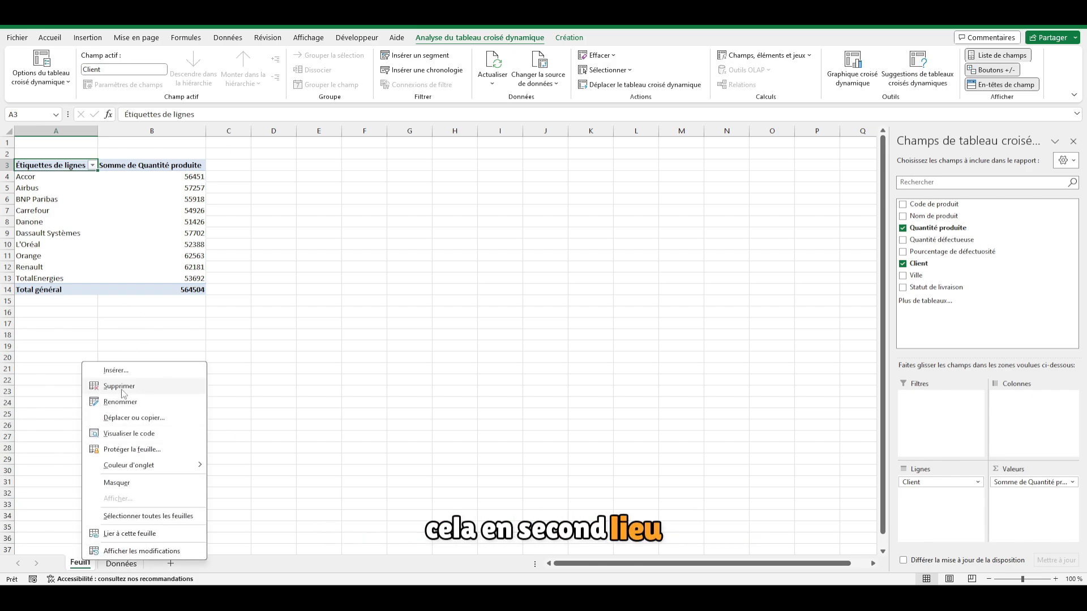
Delete the sheet holding the client PivotTable.
{"action": "left_click", "coordinate": [126, 385]}
{"action": "left_click", "coordinate": [493, 329]}
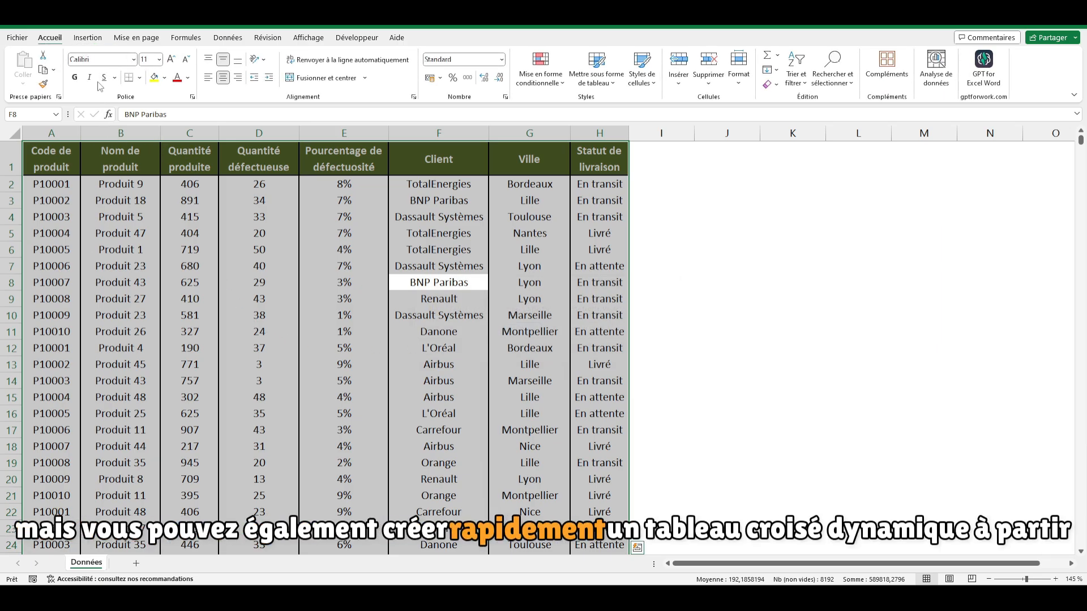
Create an empty PivotTable on a new sheet from the recommended PivotTables suggestions.
{"action": "left_click", "coordinate": [88, 39]}
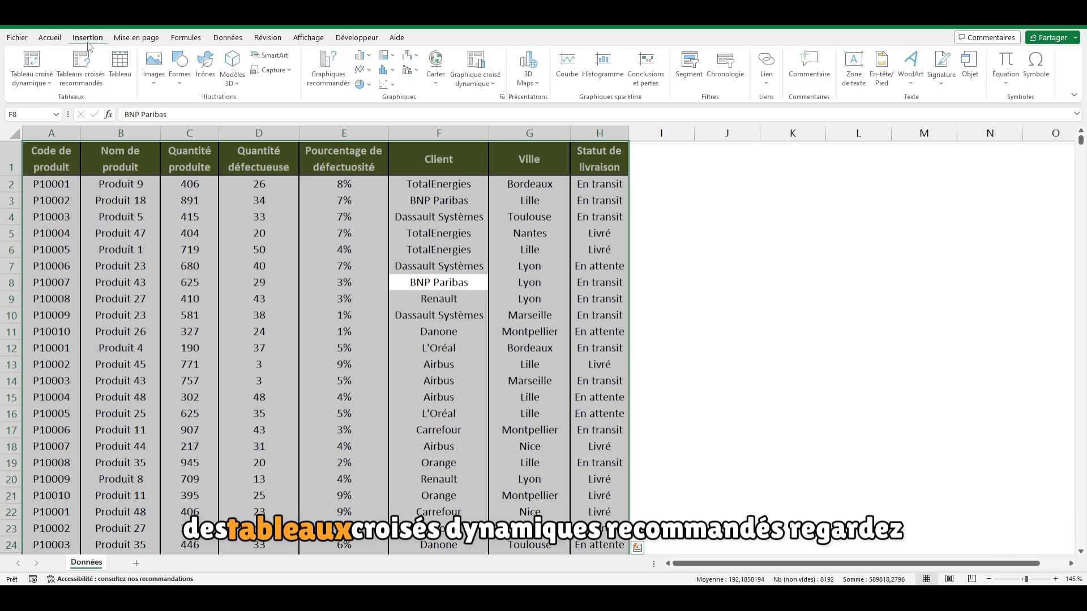
{"action": "left_click", "coordinate": [80, 82]}
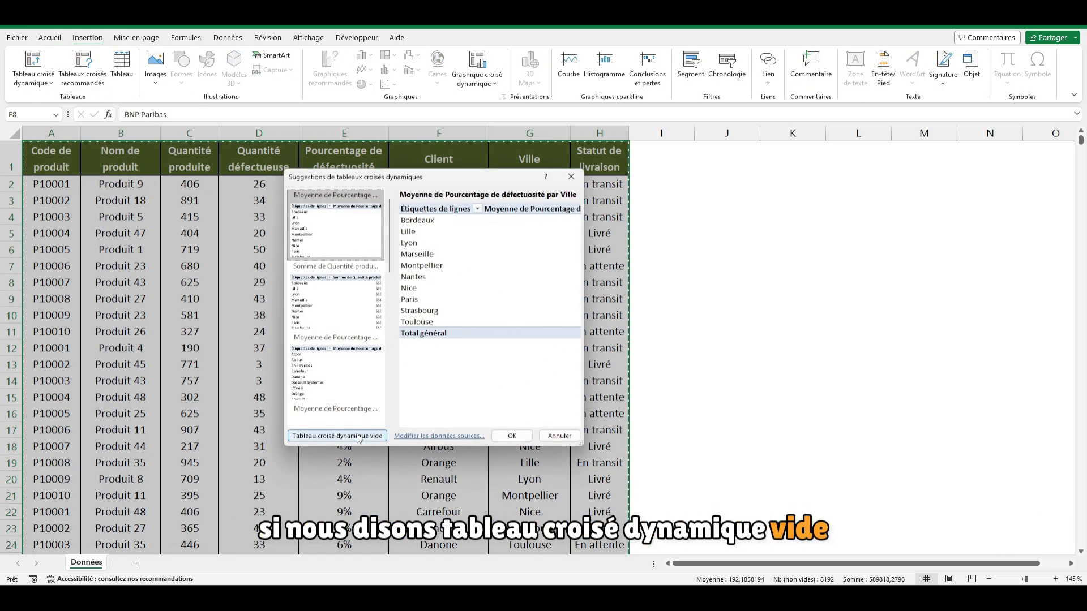
{"action": "left_click", "coordinate": [357, 436]}
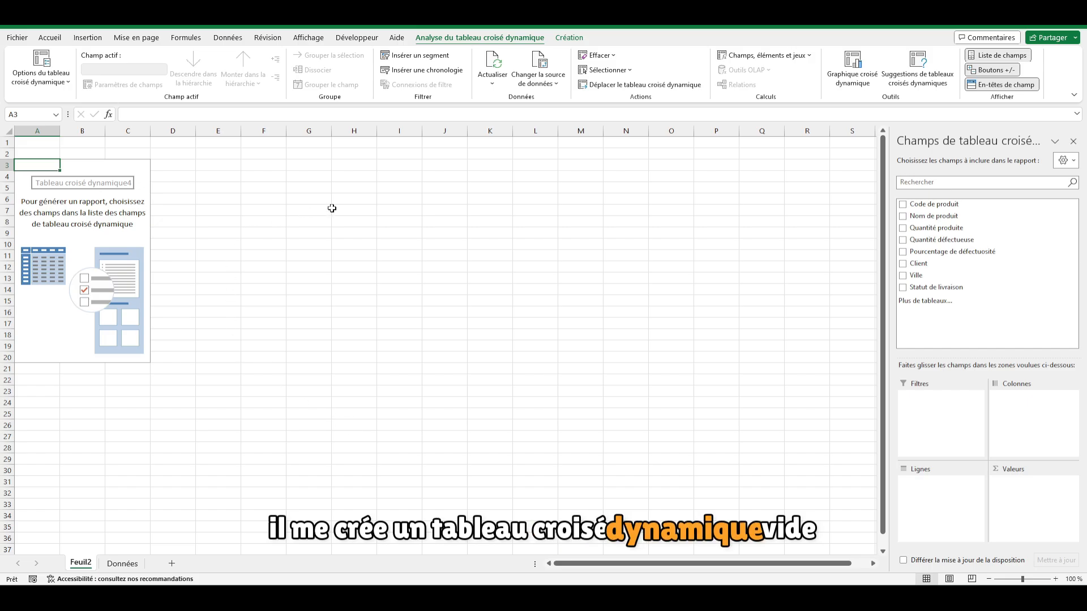
Delete the sheet holding the empty PivotTable.
{"action": "right_click", "coordinate": [89, 568]}
{"action": "left_click", "coordinate": [120, 389]}
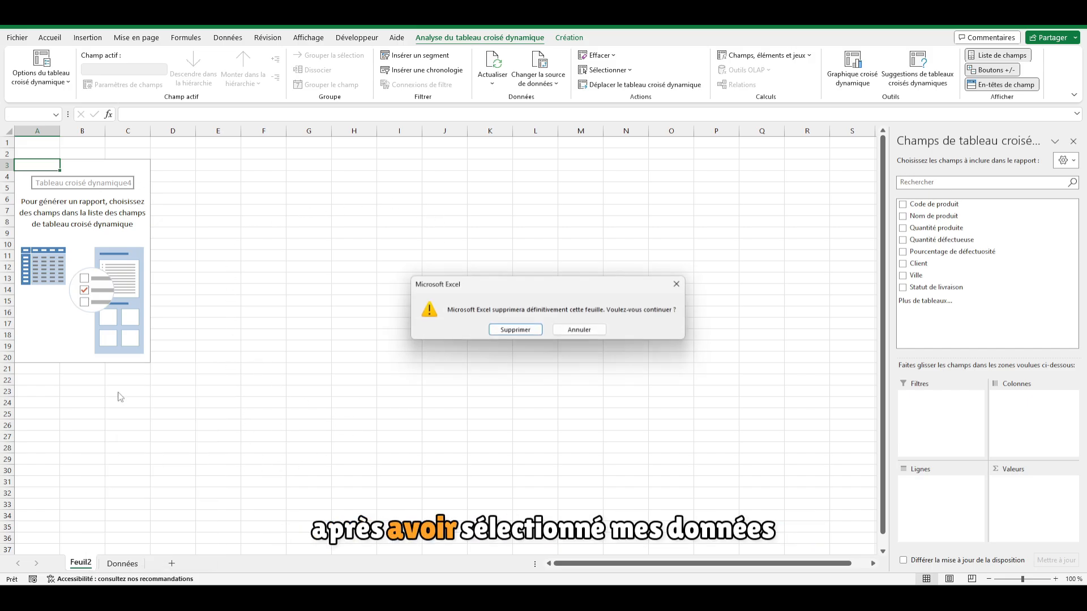
{"action": "left_click", "coordinate": [521, 335]}
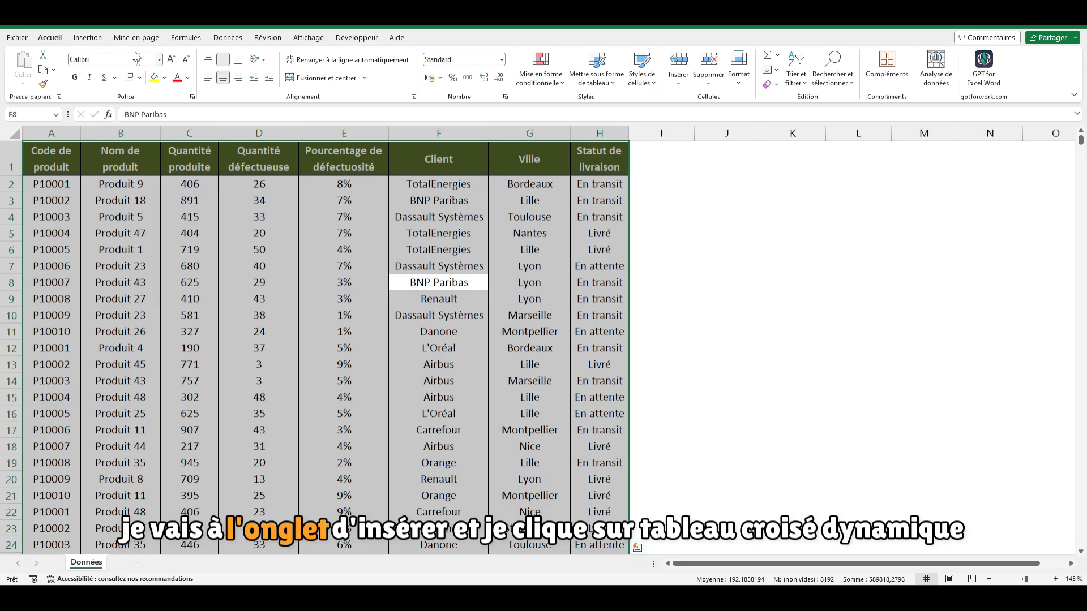
Insert a PivotTable from Données!$A$1:$H$1024 on the existing worksheet, located at Données!$K$1.
{"action": "left_click", "coordinate": [88, 37]}
{"action": "left_click", "coordinate": [34, 66]}
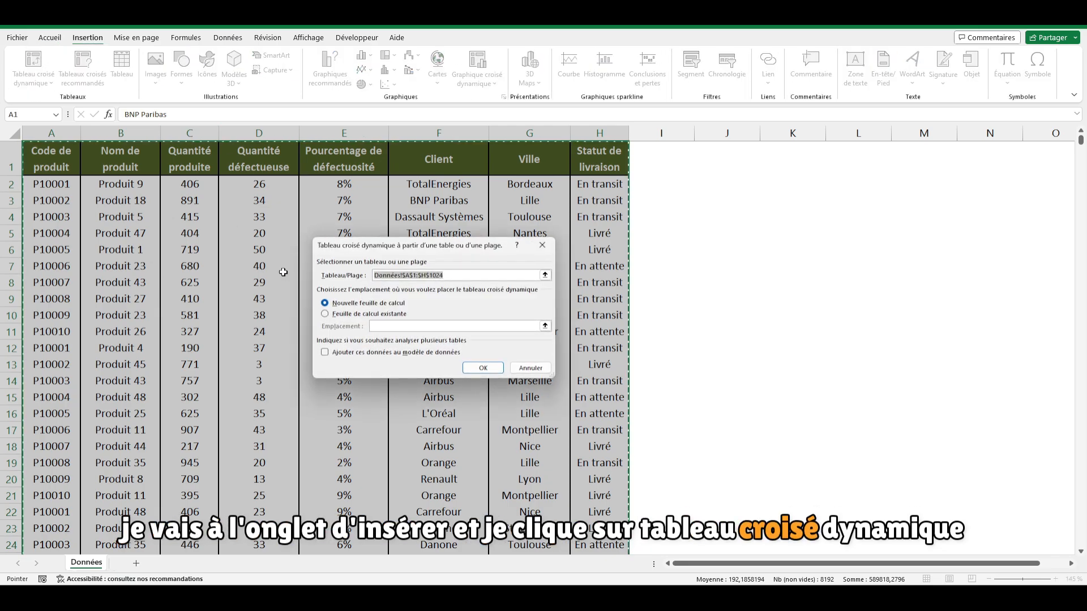
{"action": "left_click_drag", "start_coordinate": [314, 238], "coordinate": [195, 187]}
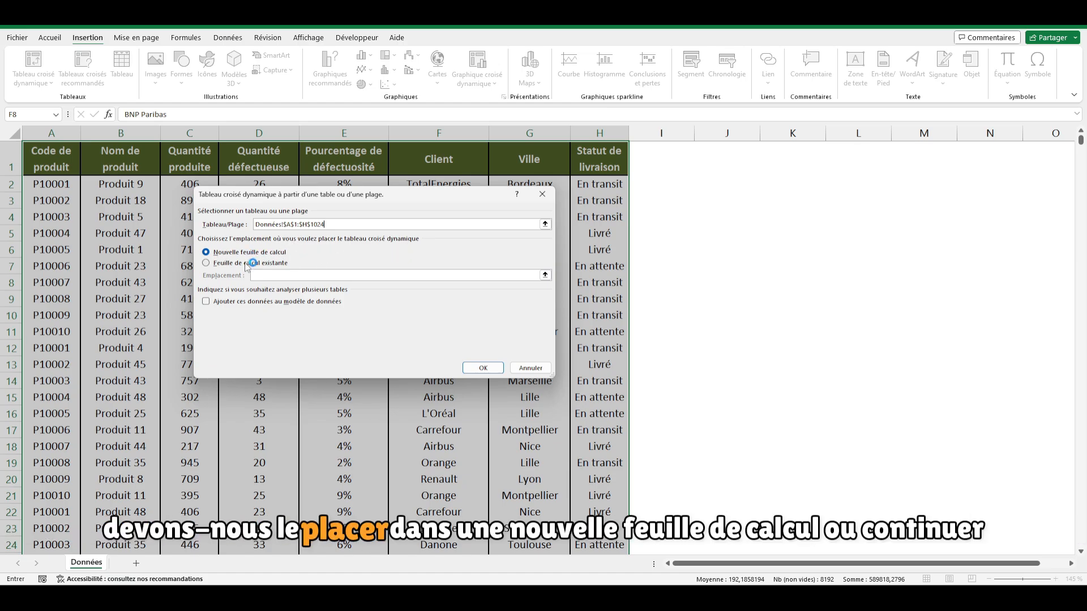
{"action": "left_click", "coordinate": [206, 263]}
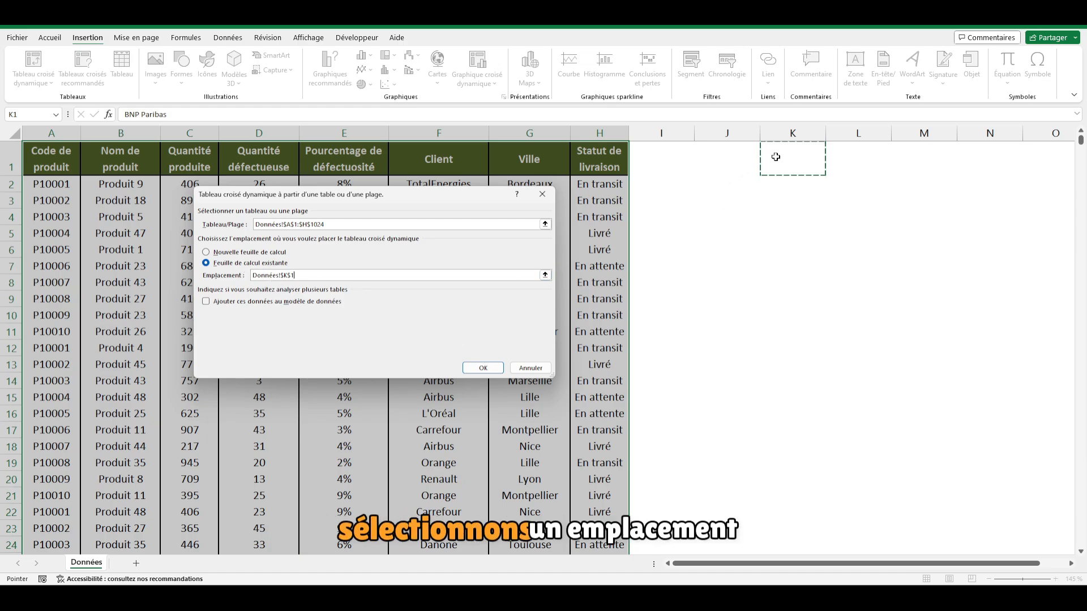
{"action": "left_click", "coordinate": [481, 367]}
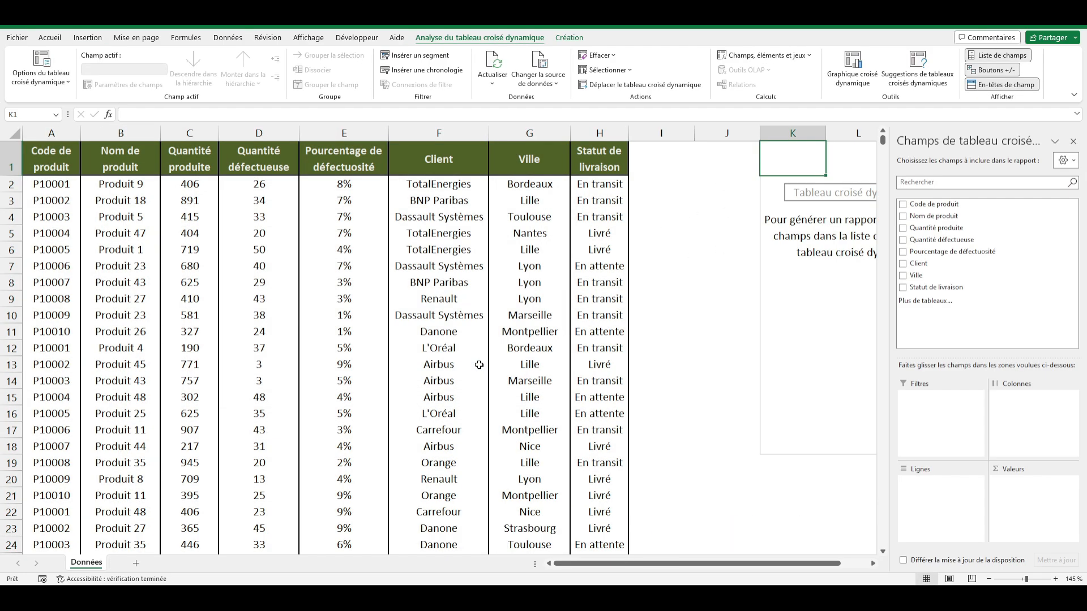
Add Nom de produit to the PivotTable rows and Quantité produite to the values, and review the totals per product.
{"action": "left_click", "coordinate": [874, 564]}
{"action": "left_click", "coordinate": [874, 564]}
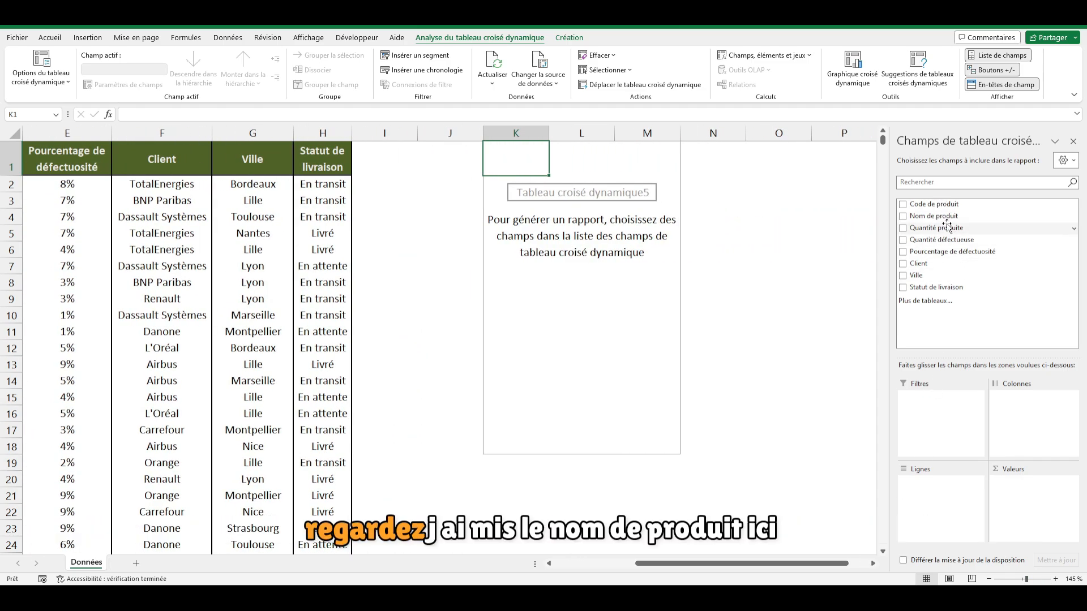
{"action": "left_click_drag", "start_coordinate": [944, 218], "coordinate": [944, 508]}
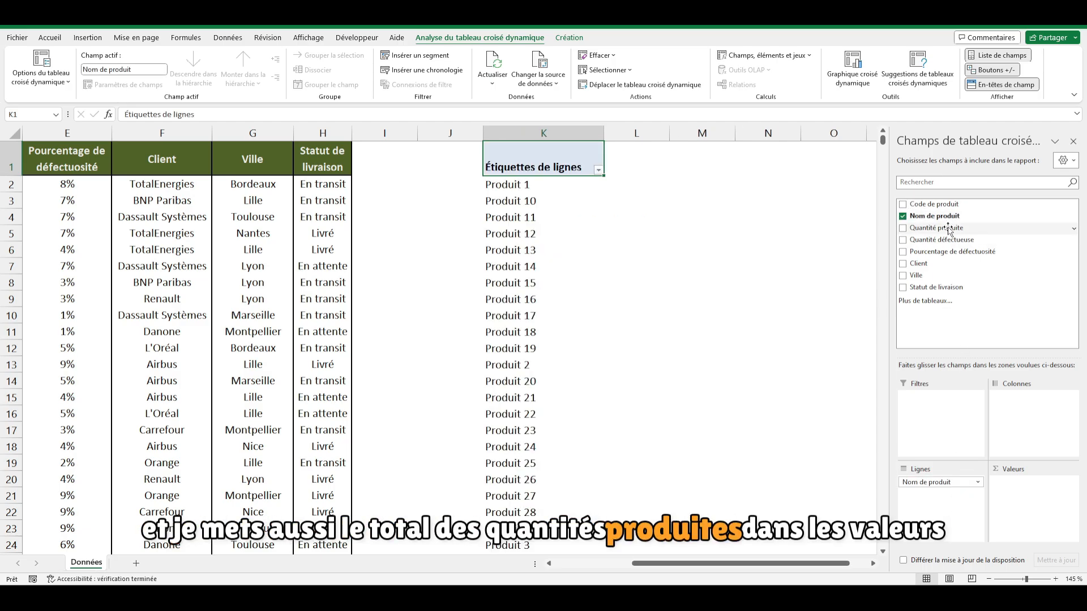
{"action": "left_click_drag", "start_coordinate": [945, 227], "coordinate": [1017, 497]}
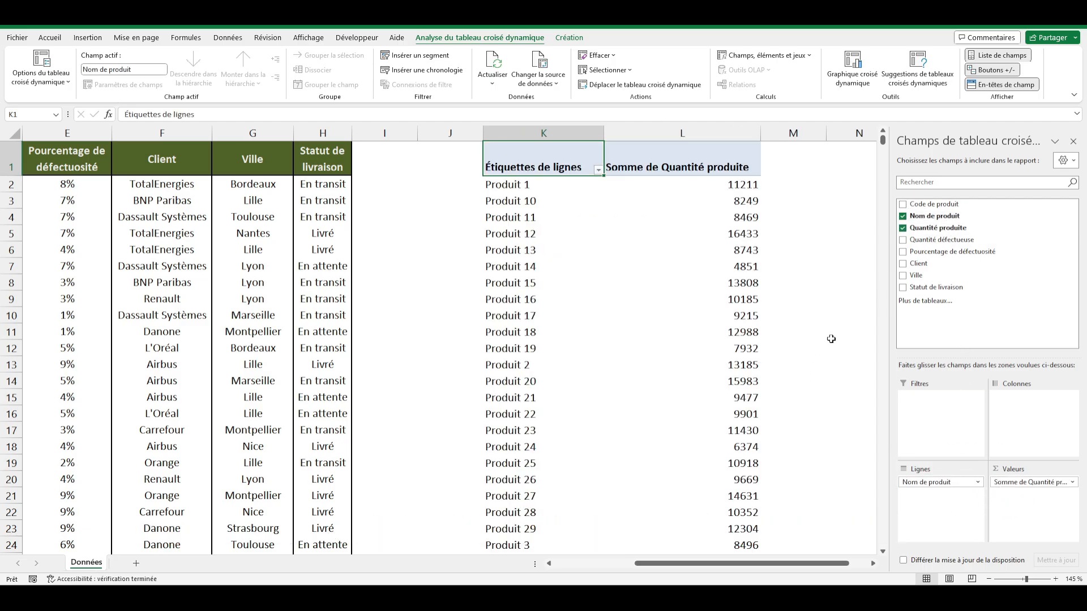
{"action": "scroll", "coordinate": [830, 338], "scroll_direction": "down", "scroll_amount": 15}
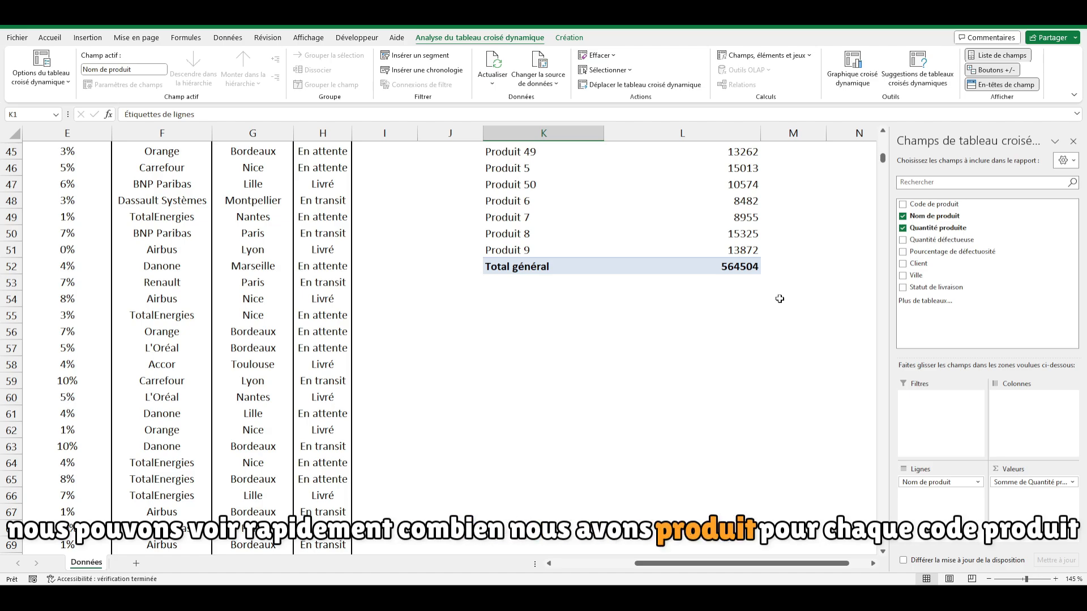
{"action": "scroll", "coordinate": [780, 299], "scroll_direction": "up", "scroll_amount": 15}
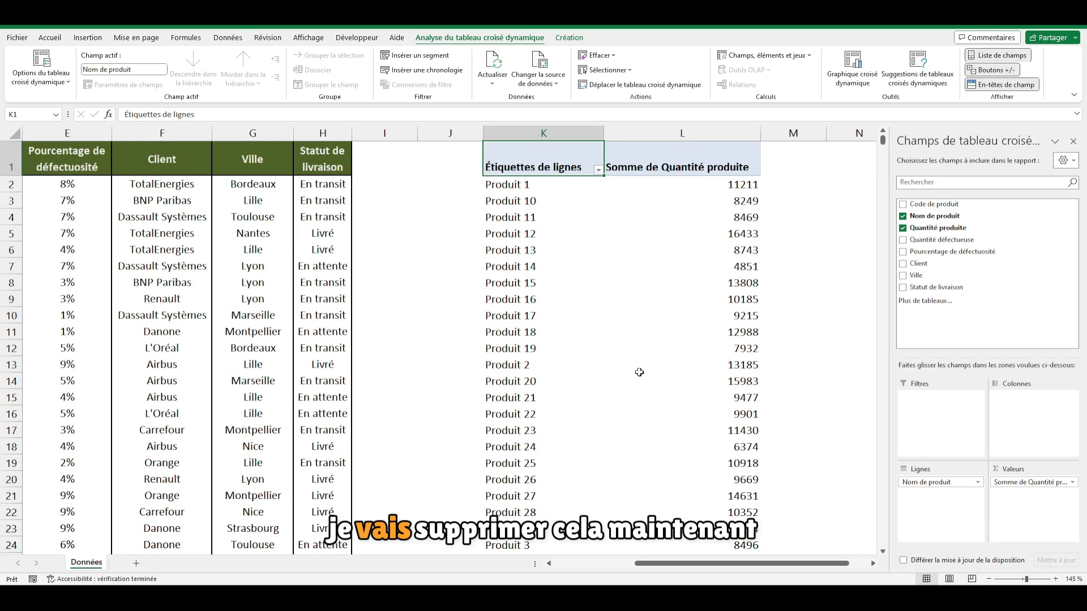
Delete columns K:L containing the PivotTable from the Données sheet.
{"action": "left_click_drag", "start_coordinate": [544, 133], "coordinate": [674, 133]}
{"action": "right_click", "coordinate": [674, 133]}
{"action": "left_click", "coordinate": [714, 257]}
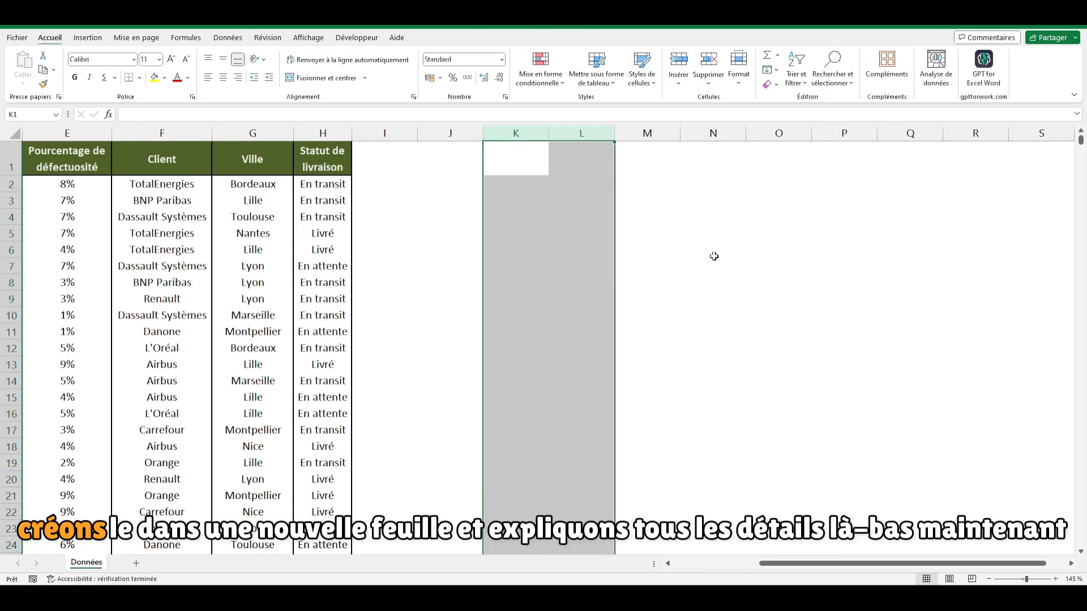
{"action": "left_click", "coordinate": [515, 283]}
Insert a PivotTable from Données!$A$1:$H$1024 on a new worksheet and widen its field list pane.
{"action": "left_click_drag", "start_coordinate": [792, 564], "coordinate": [663, 574]}
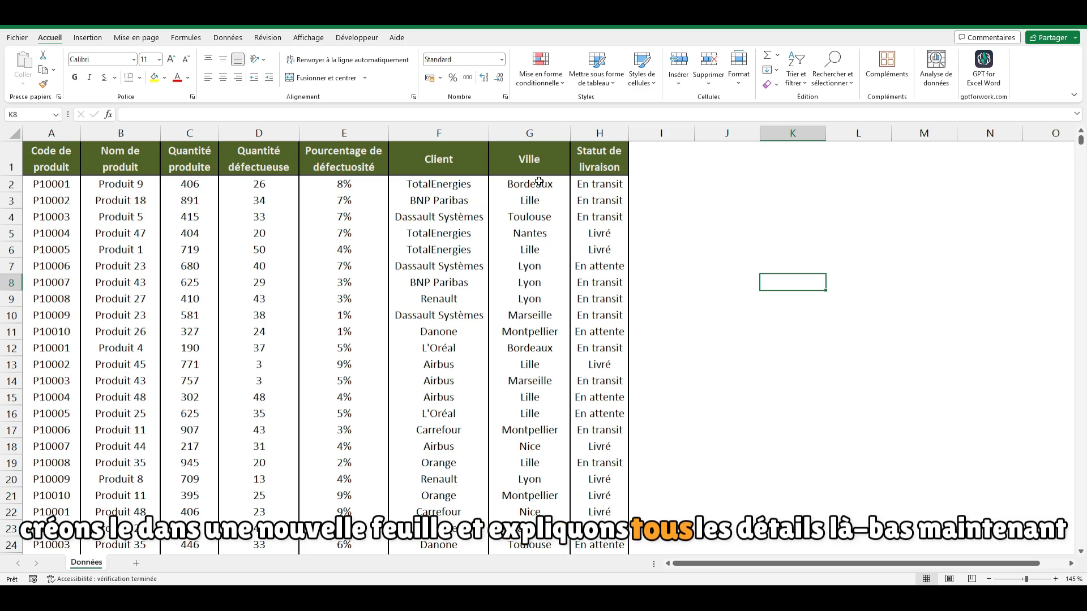
{"action": "left_click", "coordinate": [435, 249]}
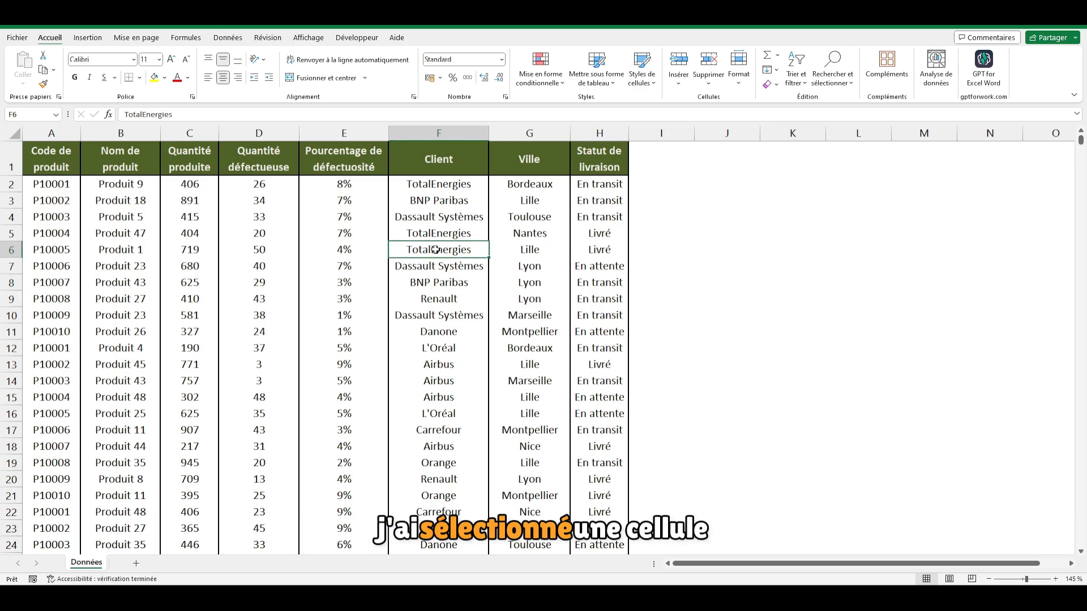
{"action": "key", "text": "ctrl+a"}
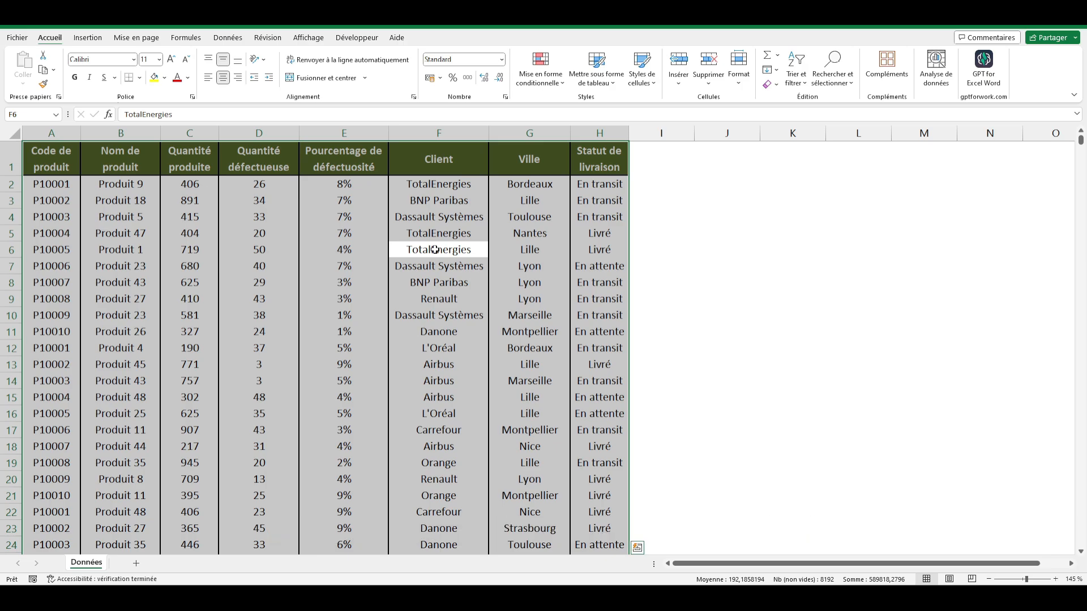
{"action": "left_click", "coordinate": [88, 37]}
{"action": "left_click", "coordinate": [37, 70]}
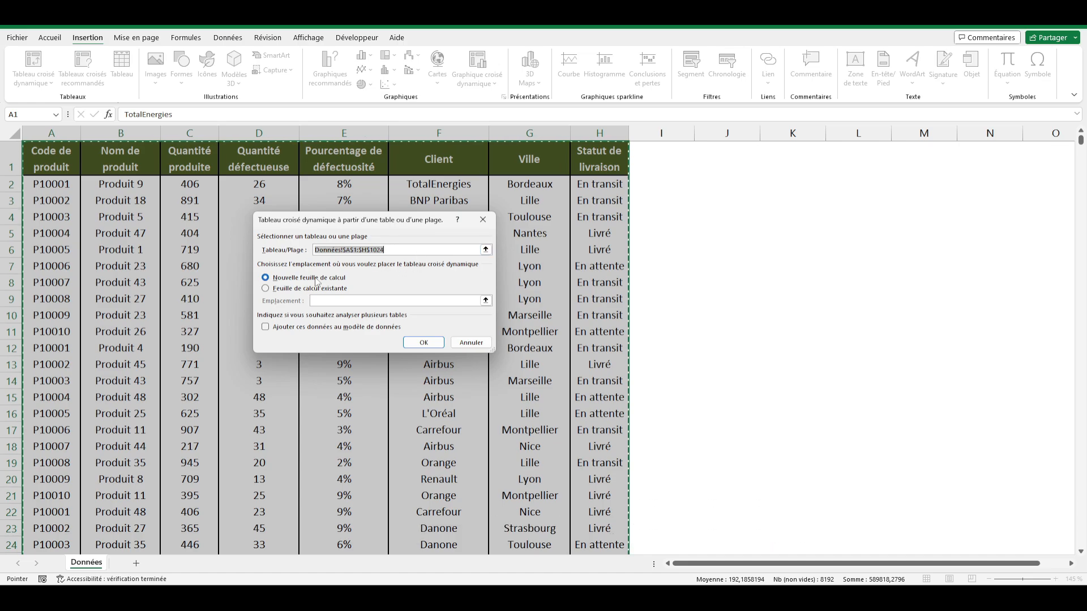
{"action": "left_click", "coordinate": [419, 341]}
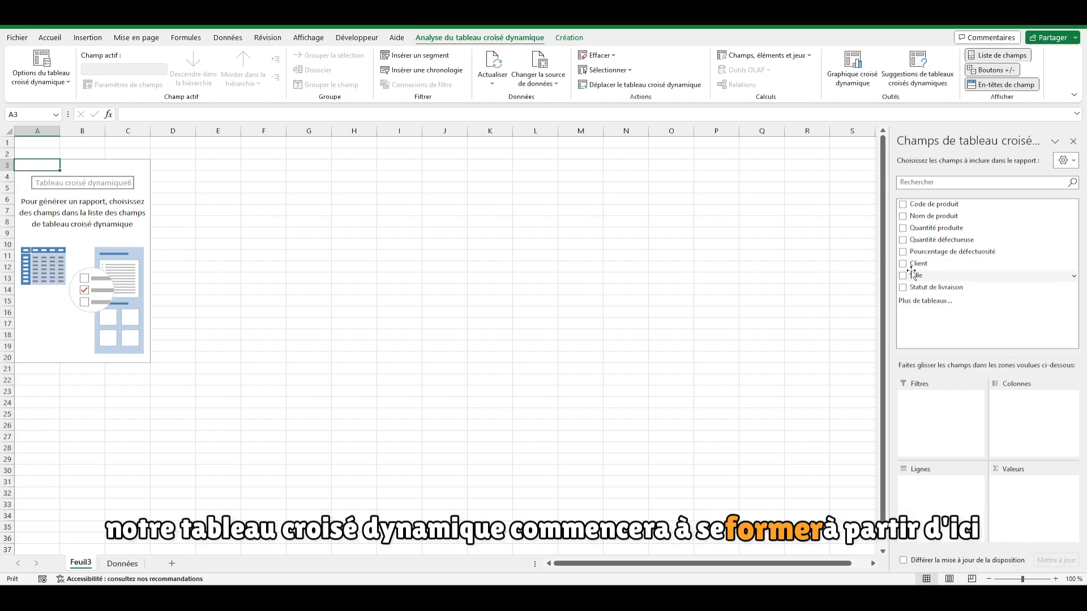
{"action": "left_click_drag", "start_coordinate": [889, 247], "coordinate": [838, 246]}
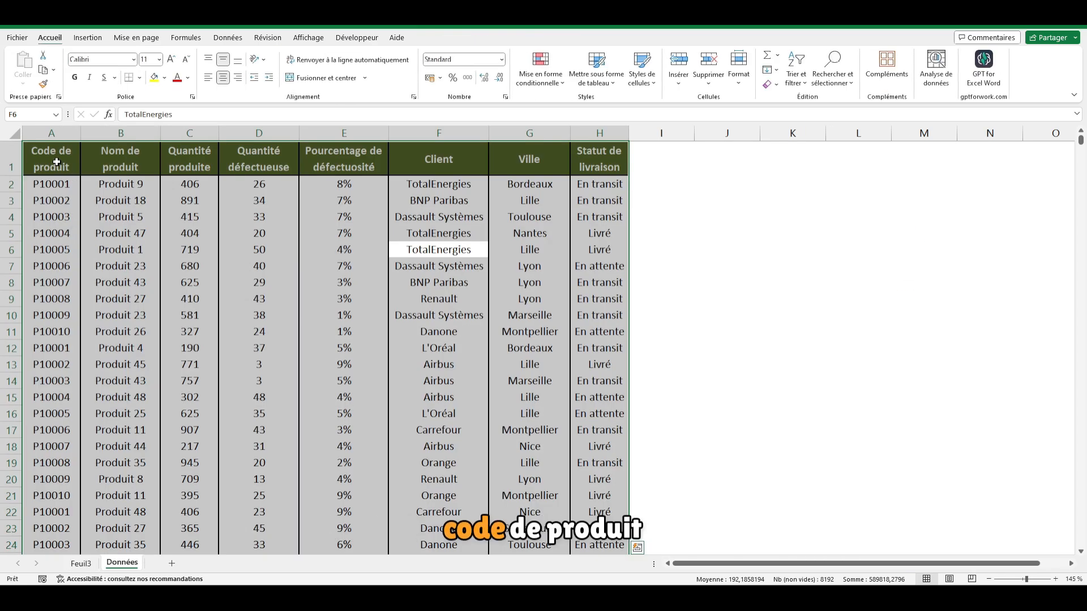
Examine the column headers on the Données sheet one by one, from Code de produit to Statut de livraison.
{"action": "left_click", "coordinate": [57, 163]}
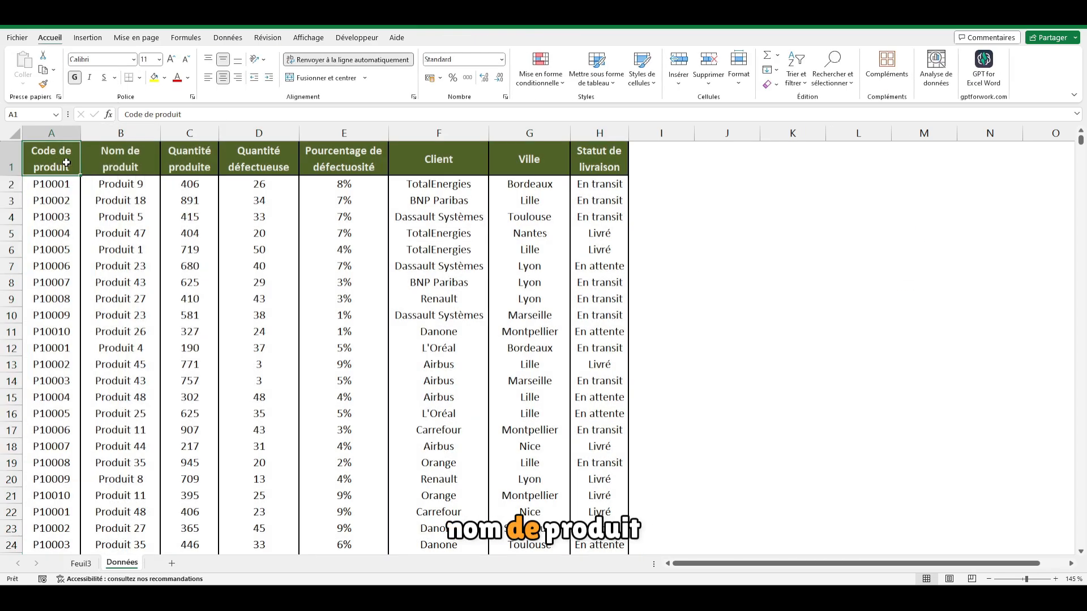
{"action": "key", "text": "Right"}
{"action": "key", "text": "Right"}
{"action": "key", "text": "Right"}
{"action": "key", "text": "Right"}
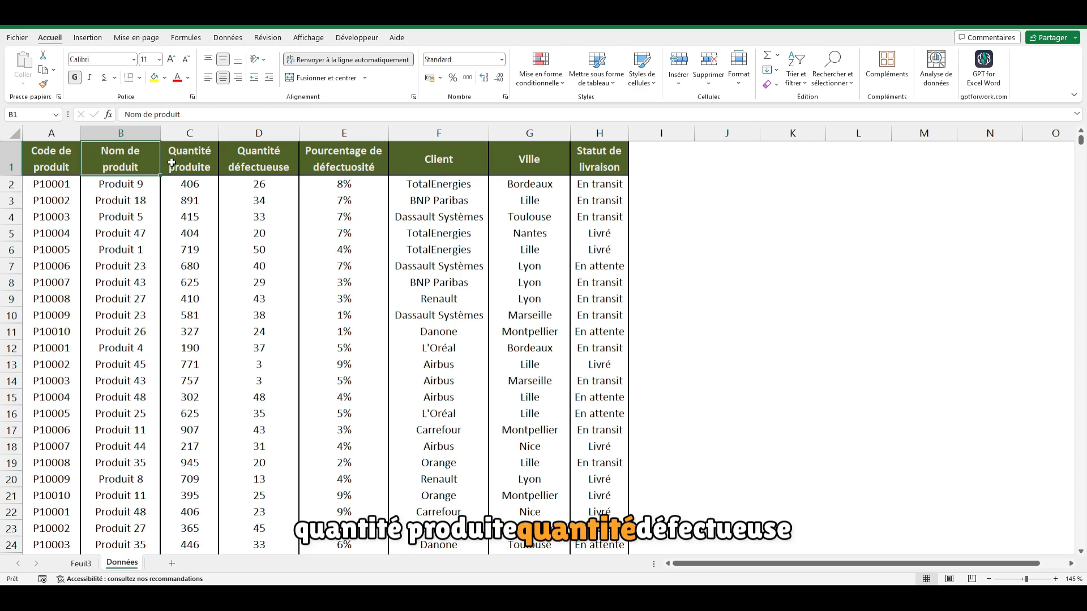
{"action": "key", "text": "Right"}
{"action": "key", "text": "Right"}
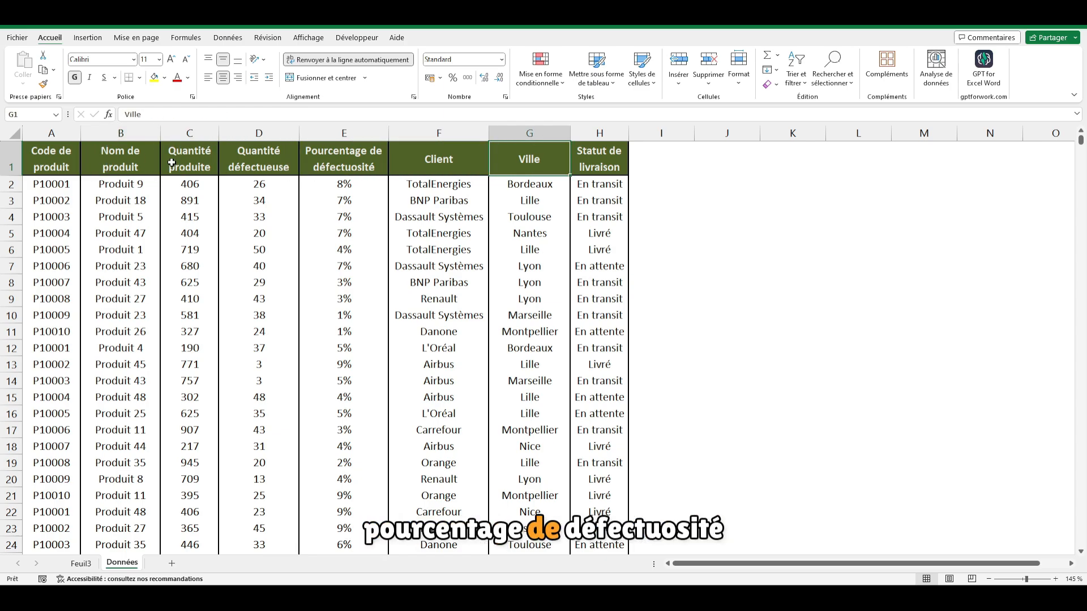
{"action": "key", "text": "Right"}
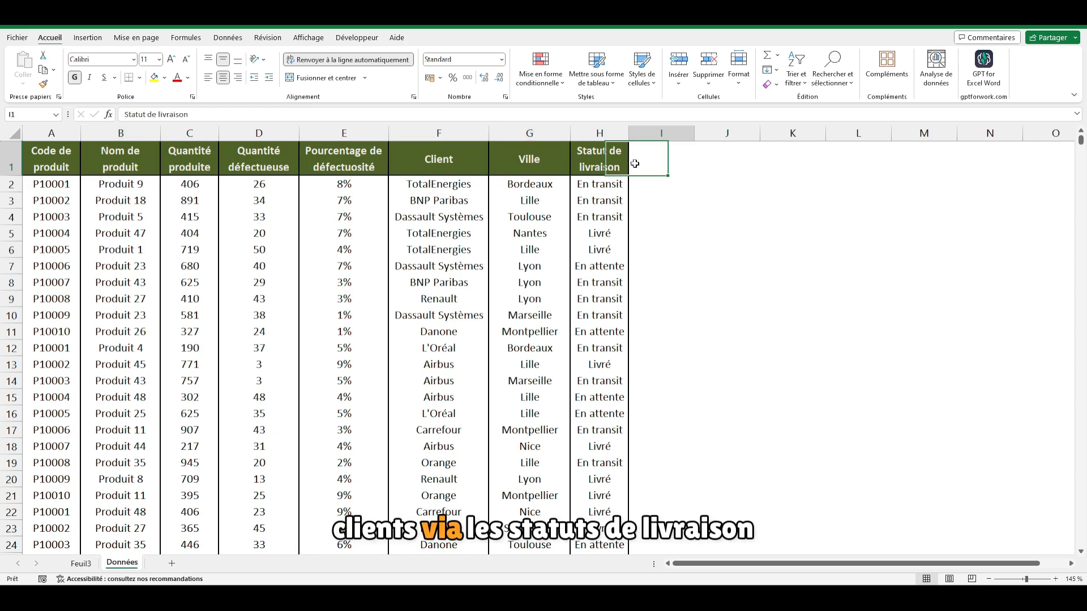
{"action": "key", "text": "Right"}
{"action": "key", "text": "Right"}
{"action": "key", "text": "Right"}
{"action": "key", "text": "Right"}
{"action": "key", "text": "Right"}
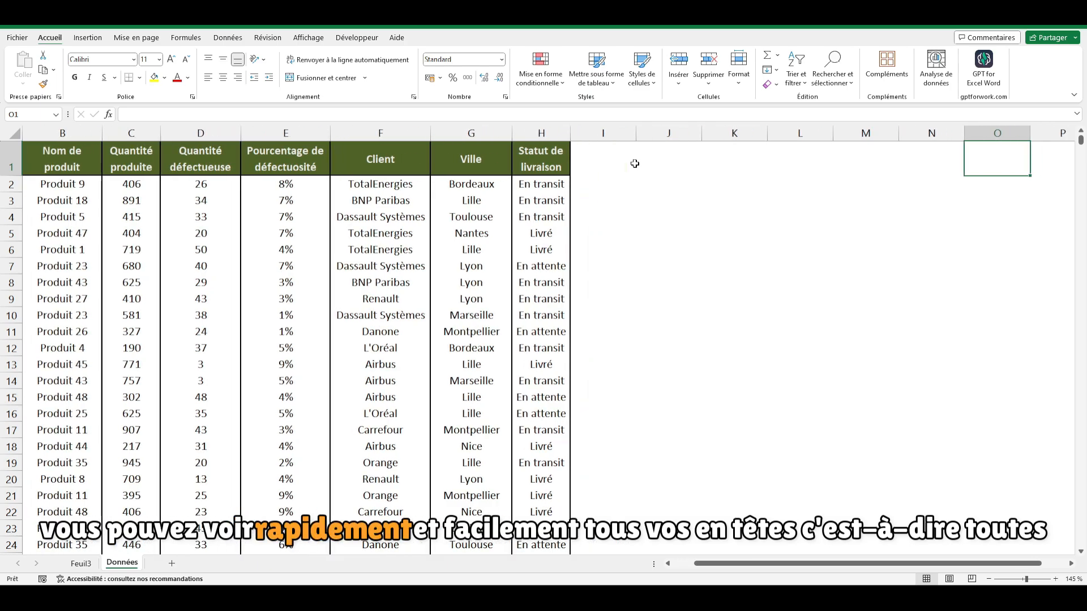
{"action": "key", "text": "Left"}
{"action": "key", "text": "Left"}
{"action": "key", "text": "Left"}
{"action": "key", "text": "Left"}
{"action": "key", "text": "Left"}
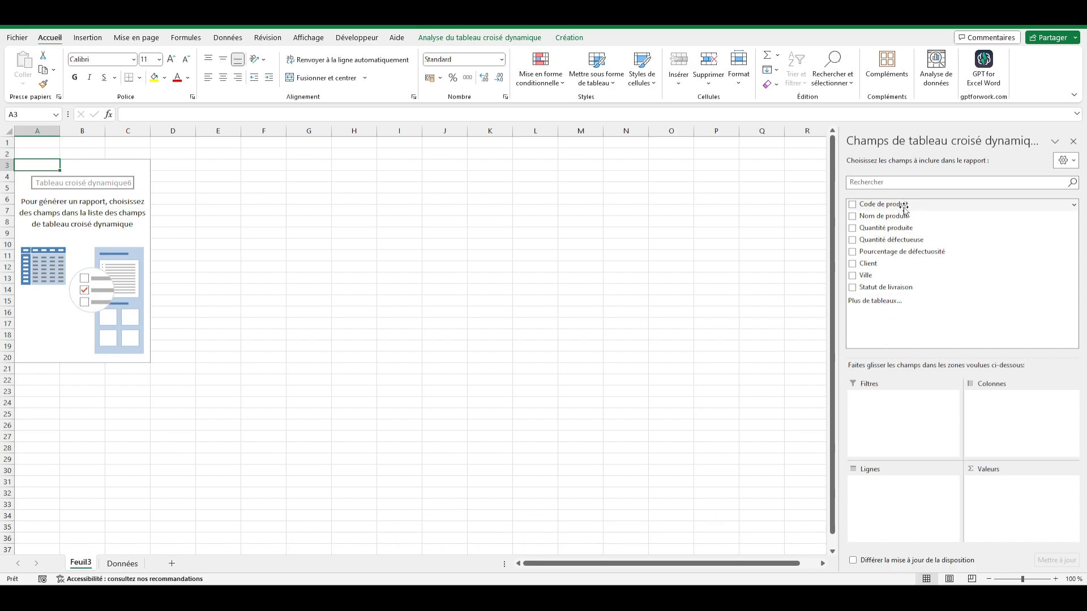
Add Nom de produit to the PivotTable filters on Feuil3 and browse the products offered in its filter list.
{"action": "left_click_drag", "start_coordinate": [903, 215], "coordinate": [884, 436]}
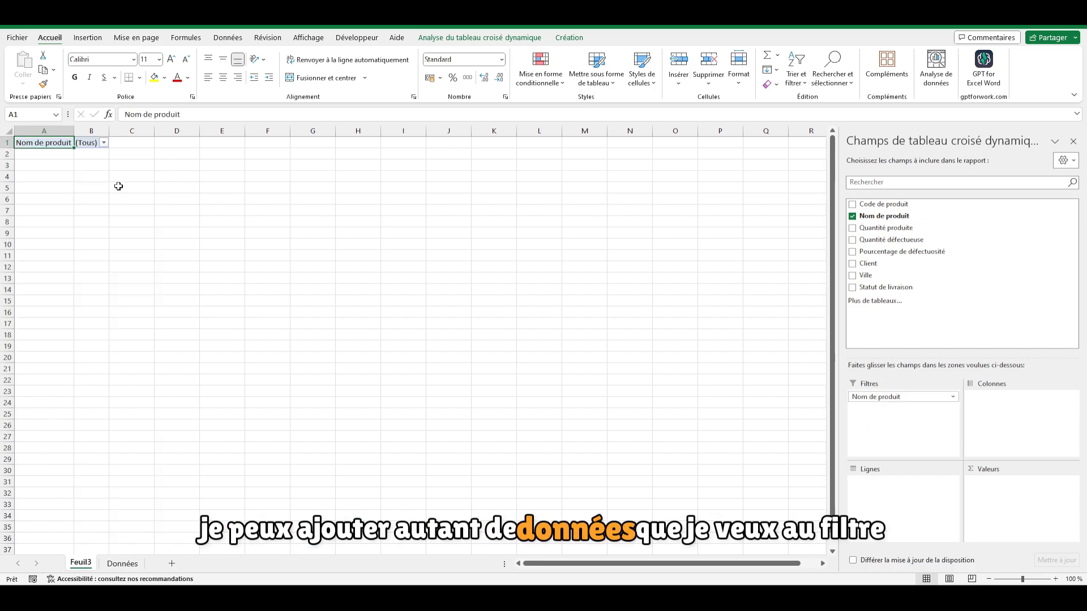
{"action": "left_click", "coordinate": [104, 143]}
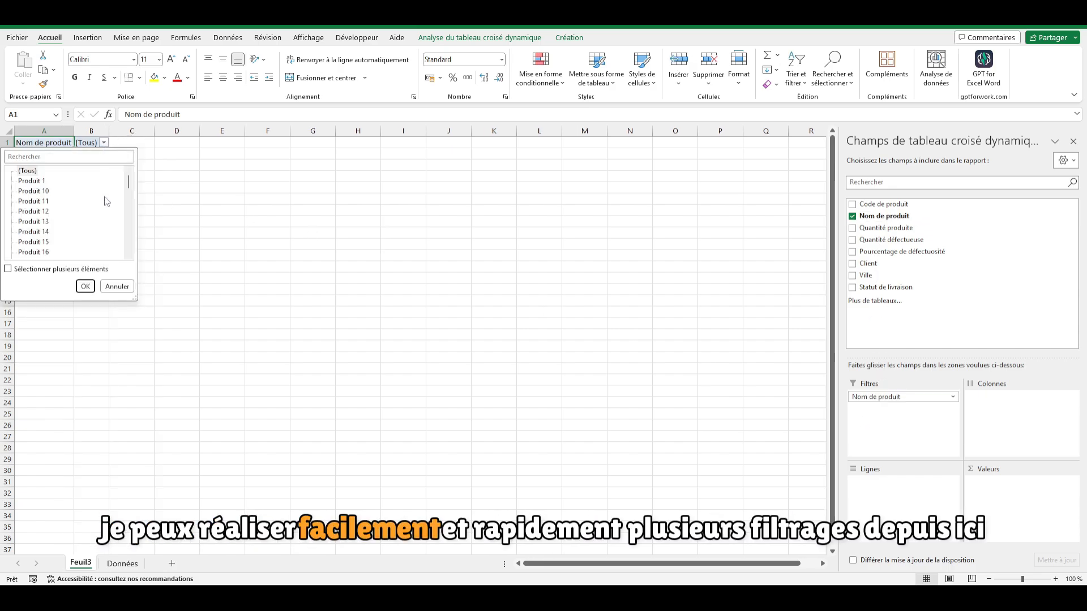
{"action": "scroll", "coordinate": [82, 213], "scroll_direction": "down", "scroll_amount": 3}
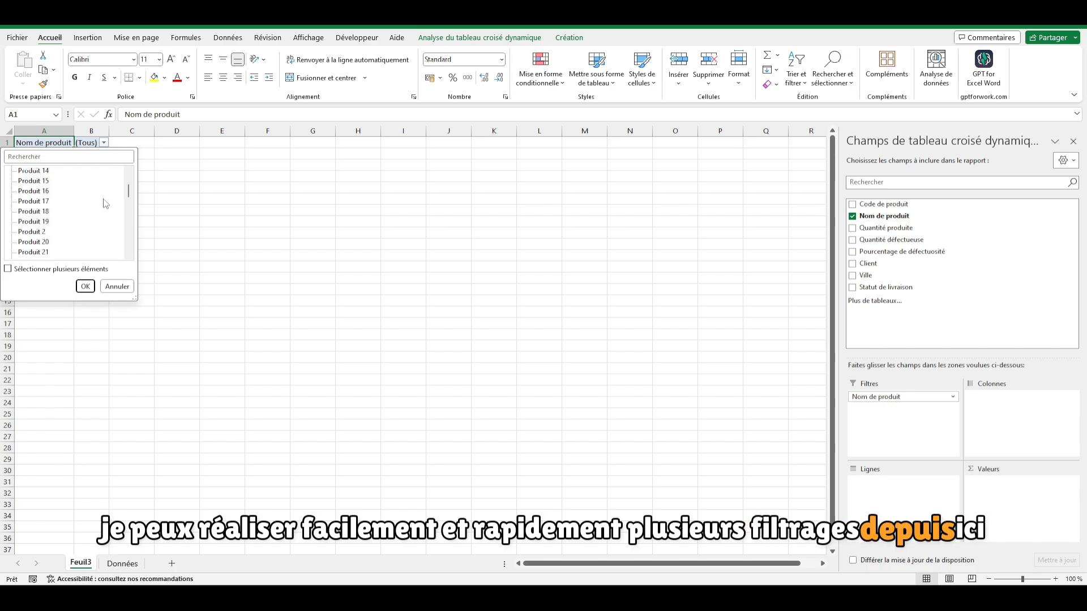
{"action": "scroll", "coordinate": [106, 202], "scroll_direction": "down", "scroll_amount": 5}
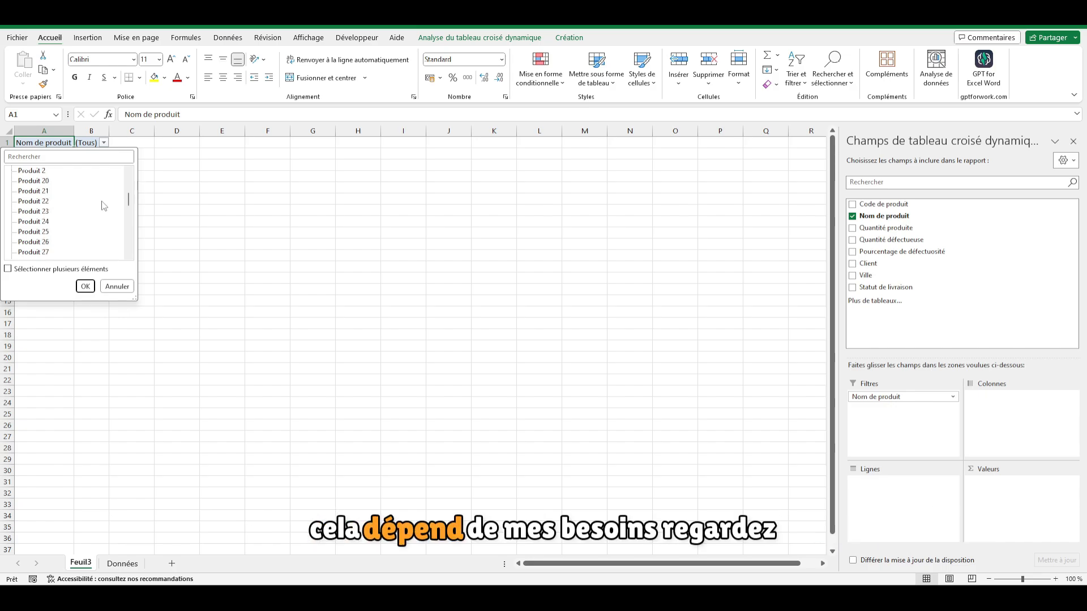
{"action": "left_click", "coordinate": [85, 286]}
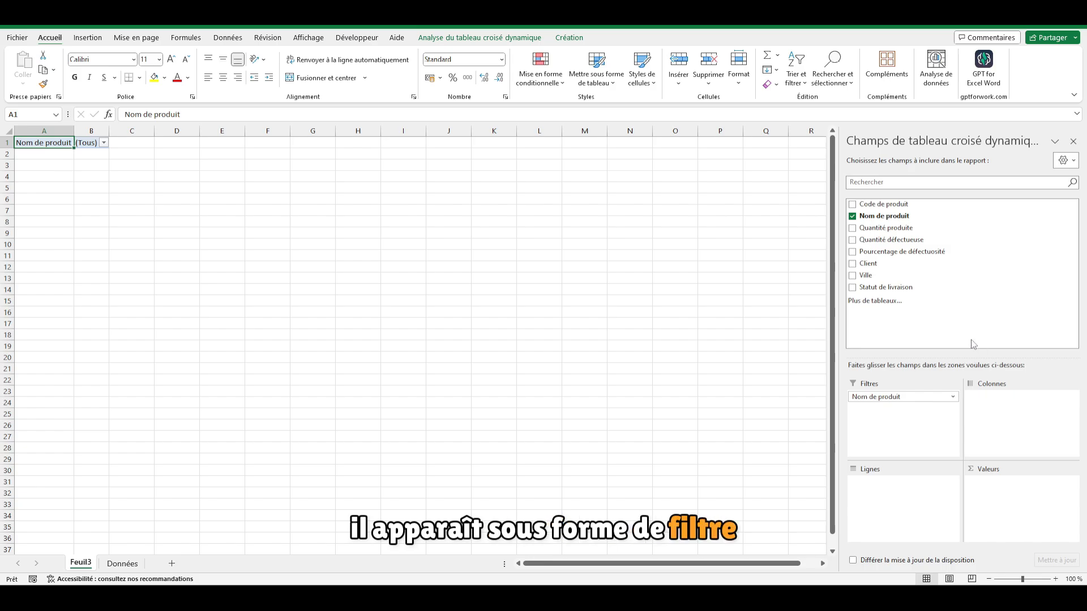
Move Nom de produit from the PivotTable filters to the columns.
{"action": "left_click_drag", "start_coordinate": [900, 396], "coordinate": [999, 409]}
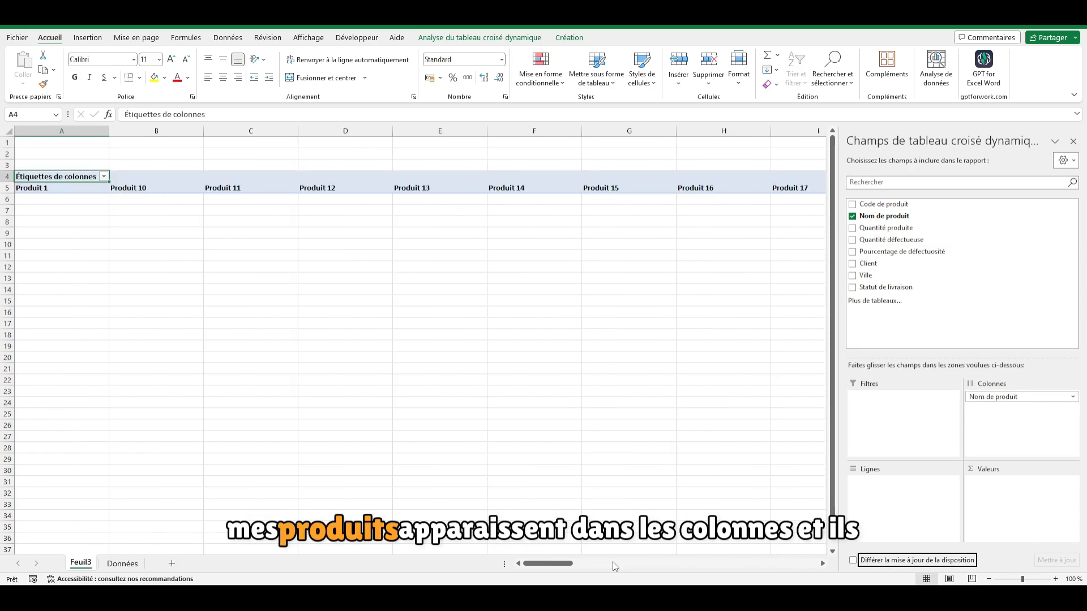
{"action": "left_click_drag", "start_coordinate": [561, 564], "coordinate": [498, 561]}
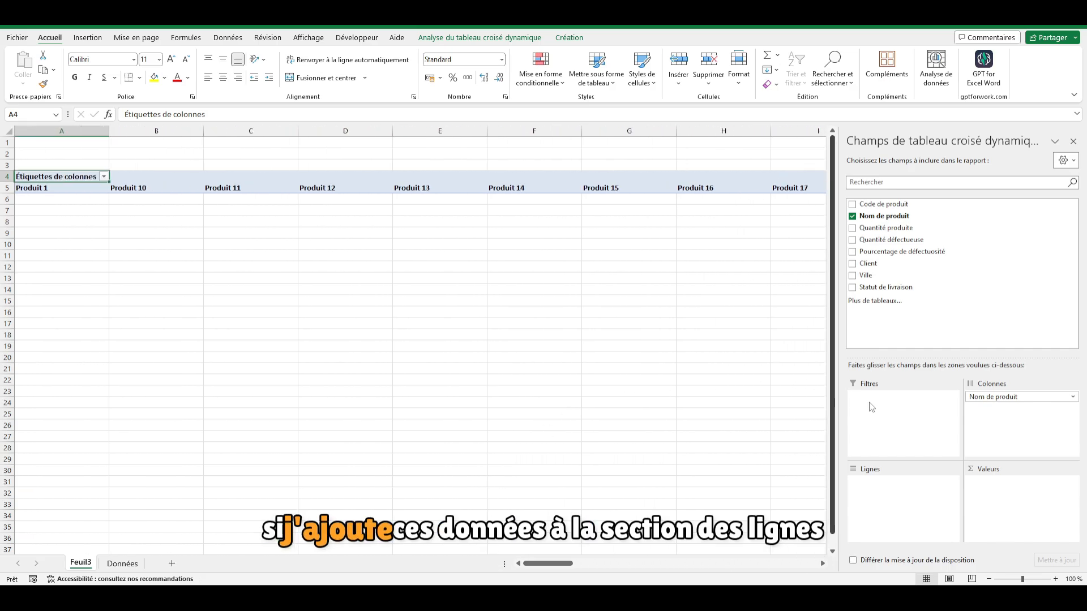
Move Nom de produit to the PivotTable rows and add Ville and Statut de livraison beneath it.
{"action": "left_click_drag", "start_coordinate": [989, 401], "coordinate": [886, 482]}
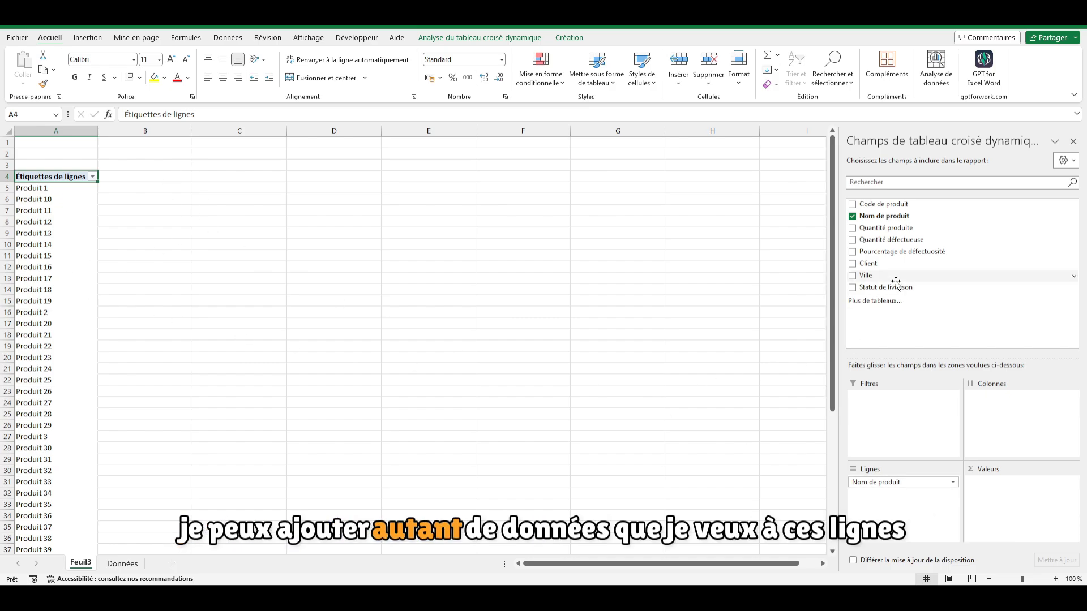
{"action": "left_click_drag", "start_coordinate": [903, 275], "coordinate": [886, 372]}
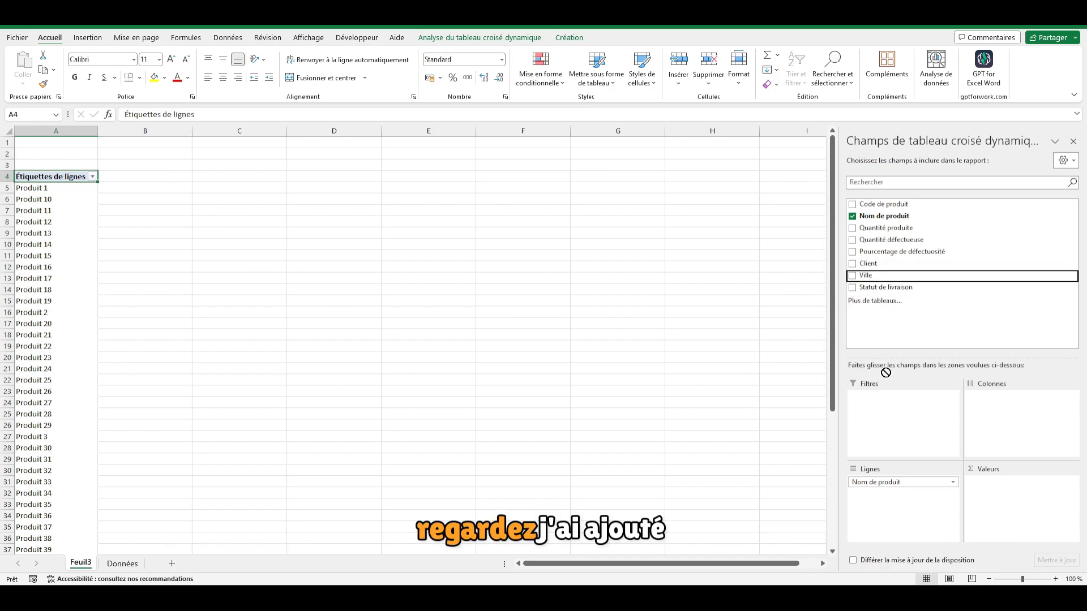
{"action": "left_click_drag", "start_coordinate": [879, 516], "coordinate": [880, 516]}
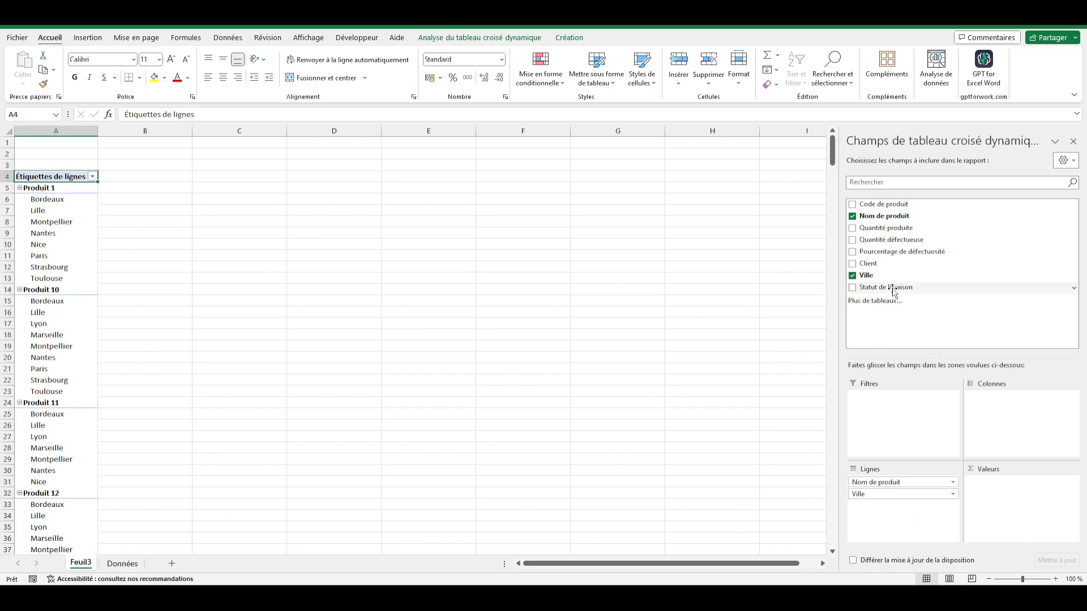
{"action": "left_click_drag", "start_coordinate": [895, 541], "coordinate": [893, 531]}
Delete the two empty rows 1 and 2 above the PivotTable.
{"action": "left_click_drag", "start_coordinate": [6, 142], "coordinate": [7, 154]}
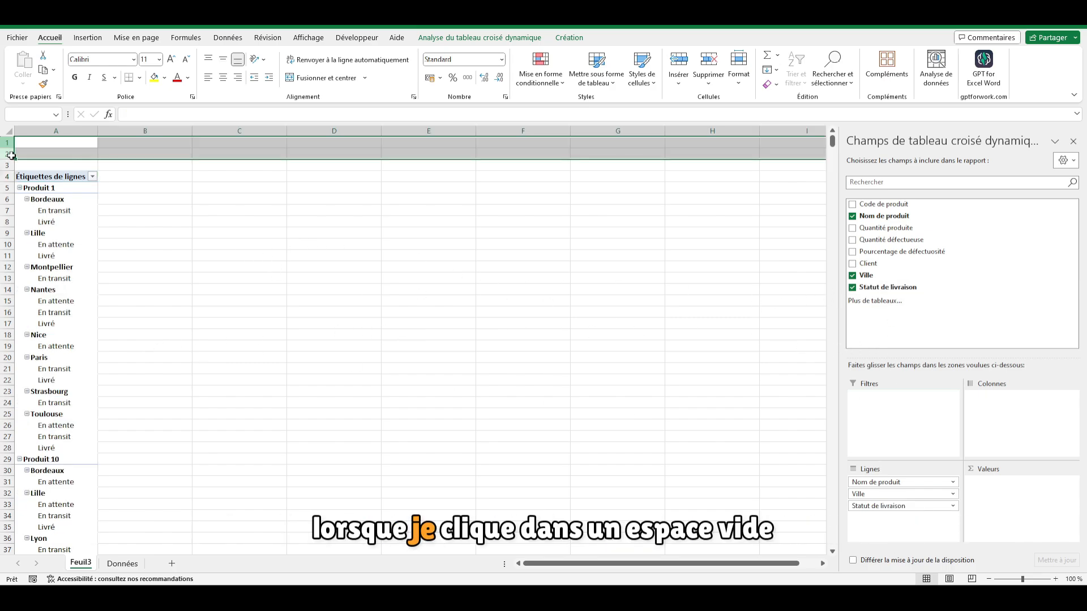
{"action": "right_click", "coordinate": [36, 145]}
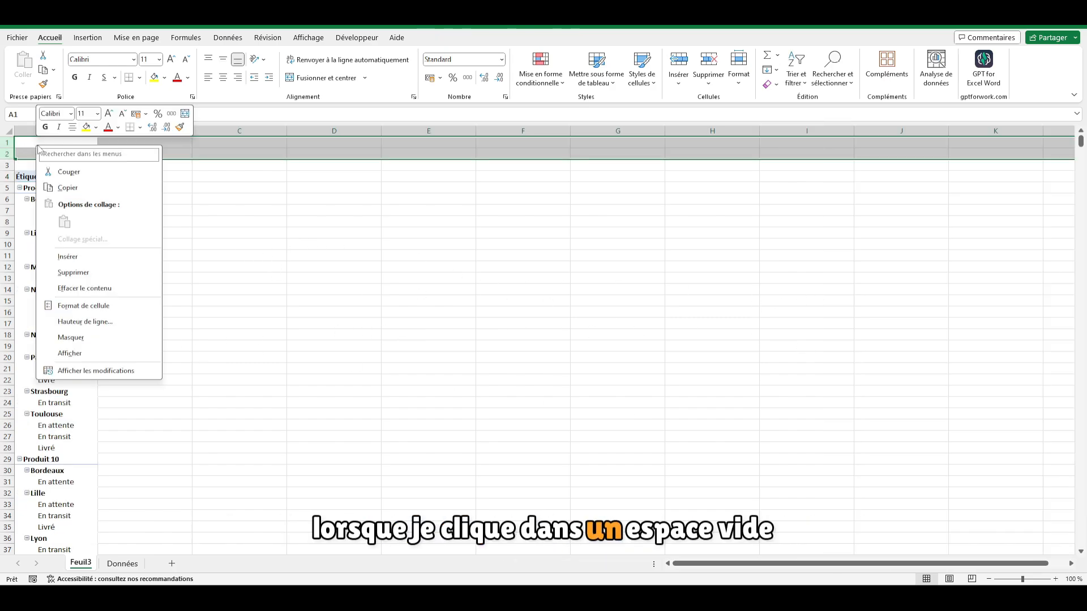
{"action": "left_click", "coordinate": [73, 272]}
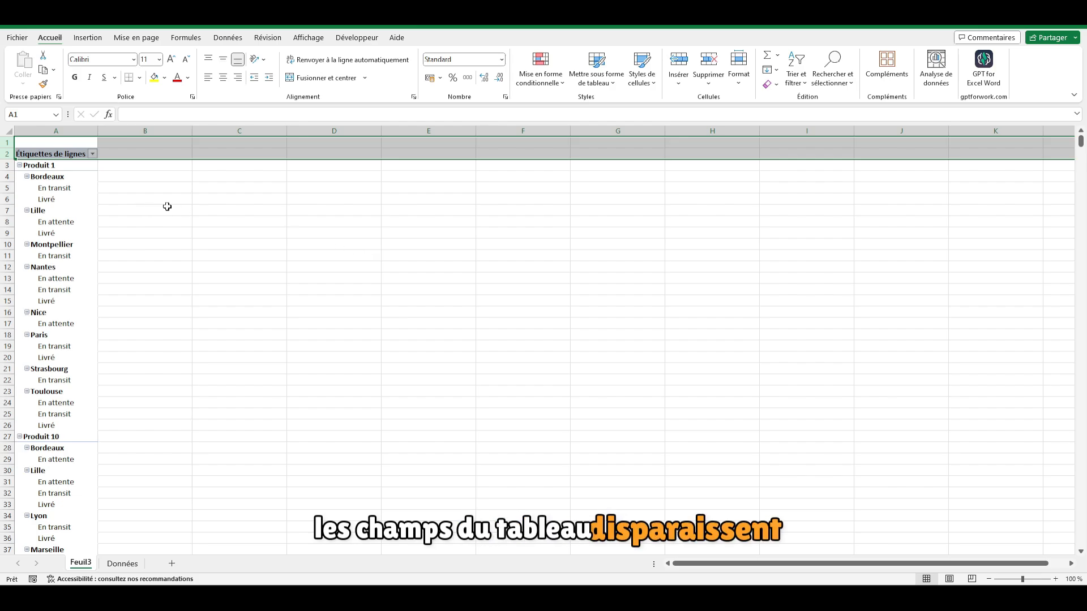
Hide the PivotTable field list and select cells inside and outside the PivotTable to test whether it reappears.
{"action": "left_click", "coordinate": [53, 222]}
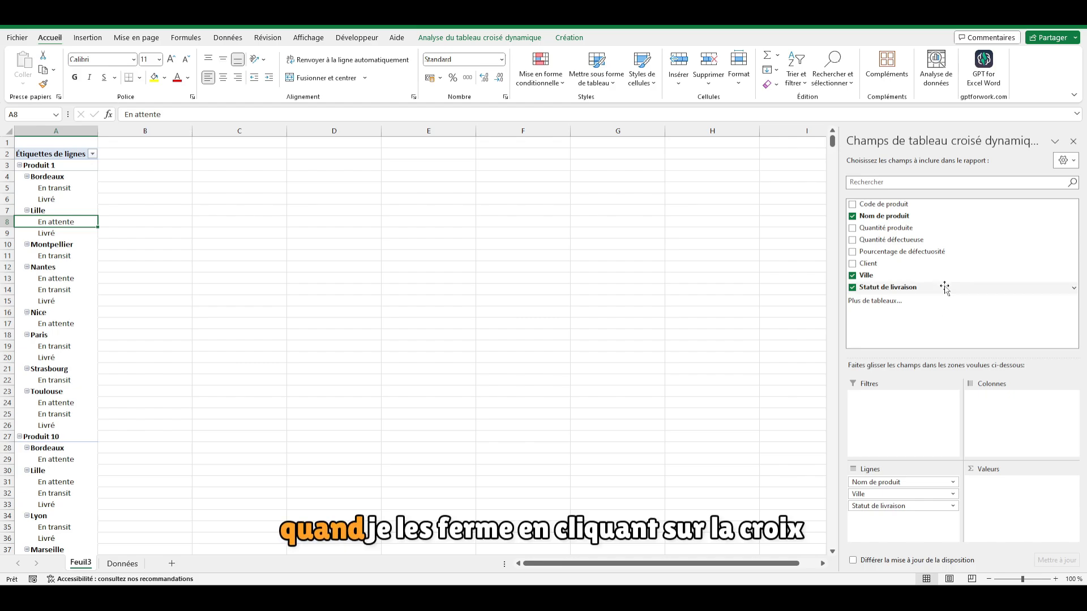
{"action": "left_click", "coordinate": [1074, 142]}
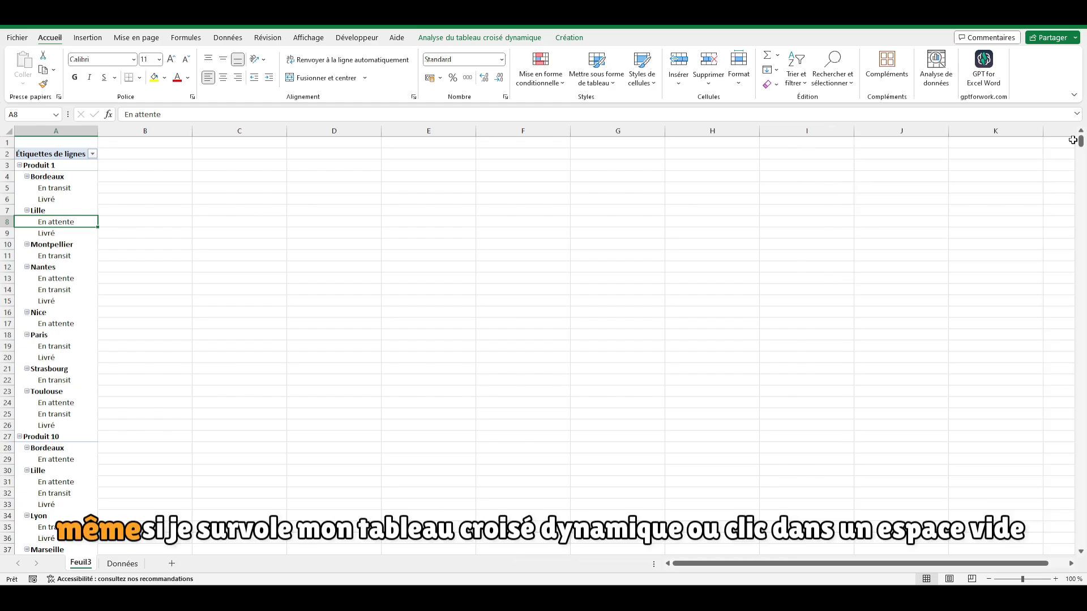
{"action": "left_click", "coordinate": [219, 257]}
{"action": "left_click", "coordinate": [68, 236]}
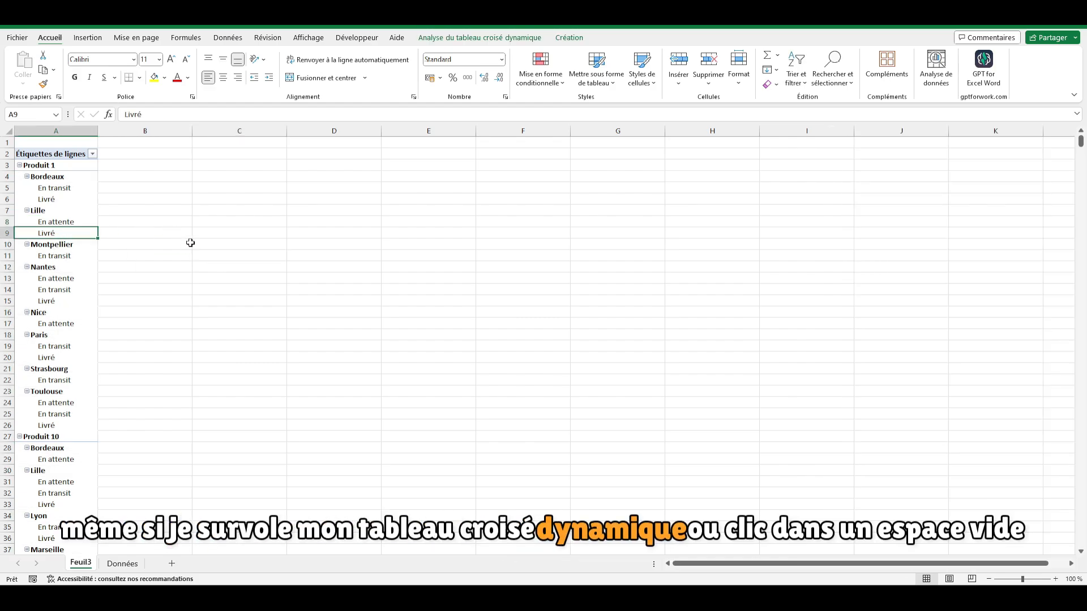
{"action": "left_click", "coordinate": [190, 243]}
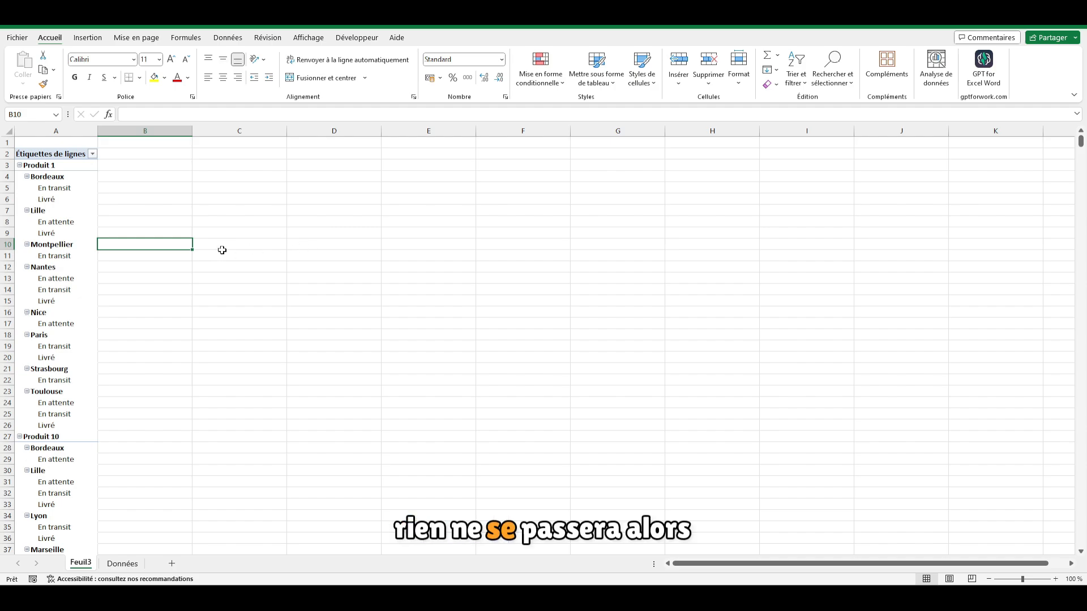
{"action": "left_click", "coordinate": [214, 236]}
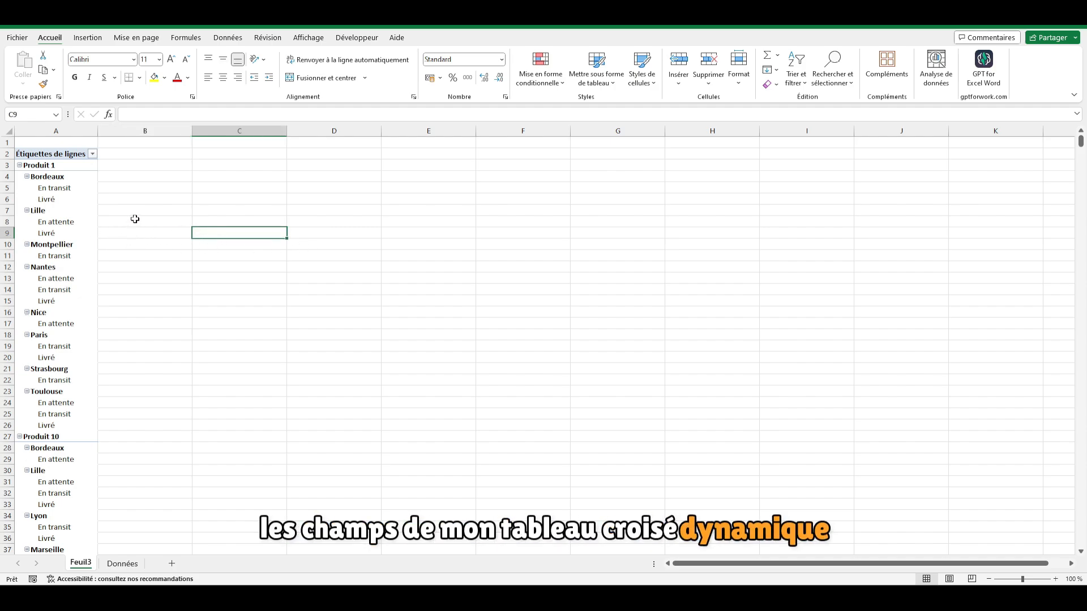
Show the PivotTable field list again from a cell inside the PivotTable.
{"action": "right_click", "coordinate": [41, 225]}
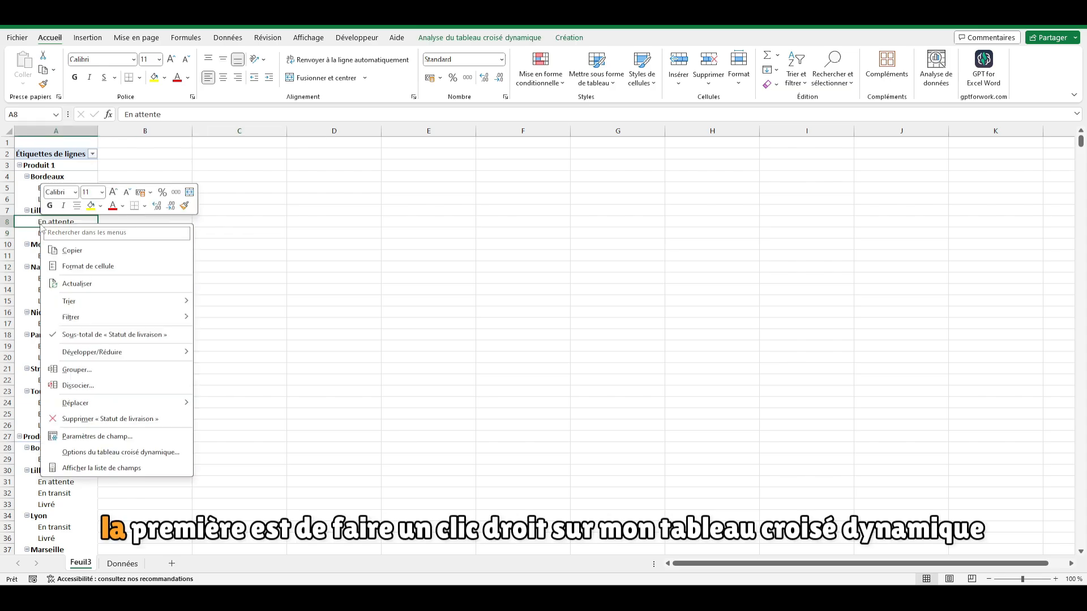
{"action": "left_click", "coordinate": [104, 470]}
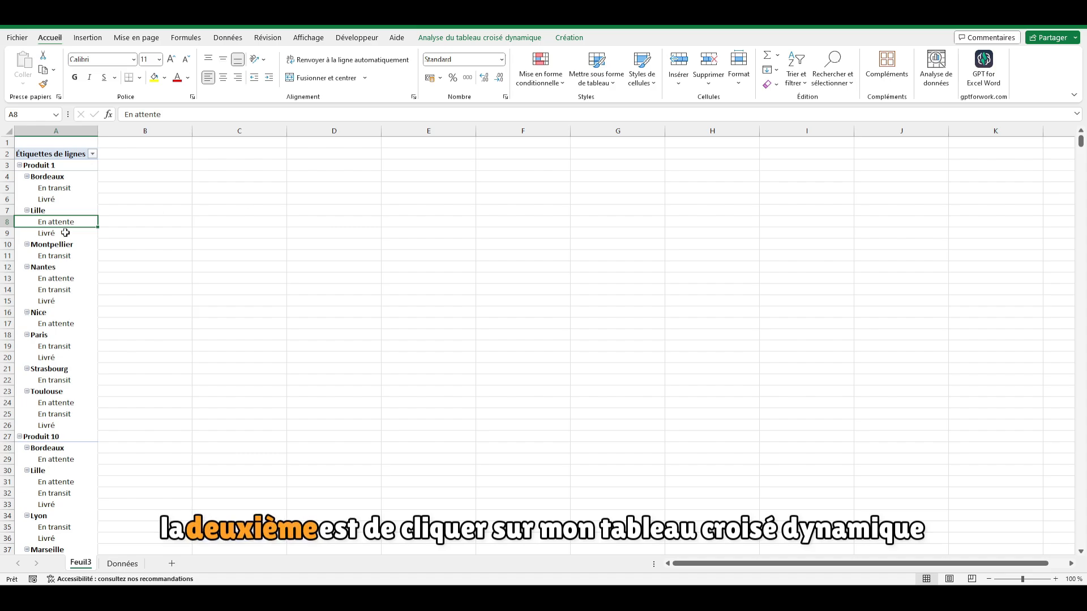
Show the PivotTable field list again using the PivotTable analysis commands.
{"action": "left_click", "coordinate": [66, 233]}
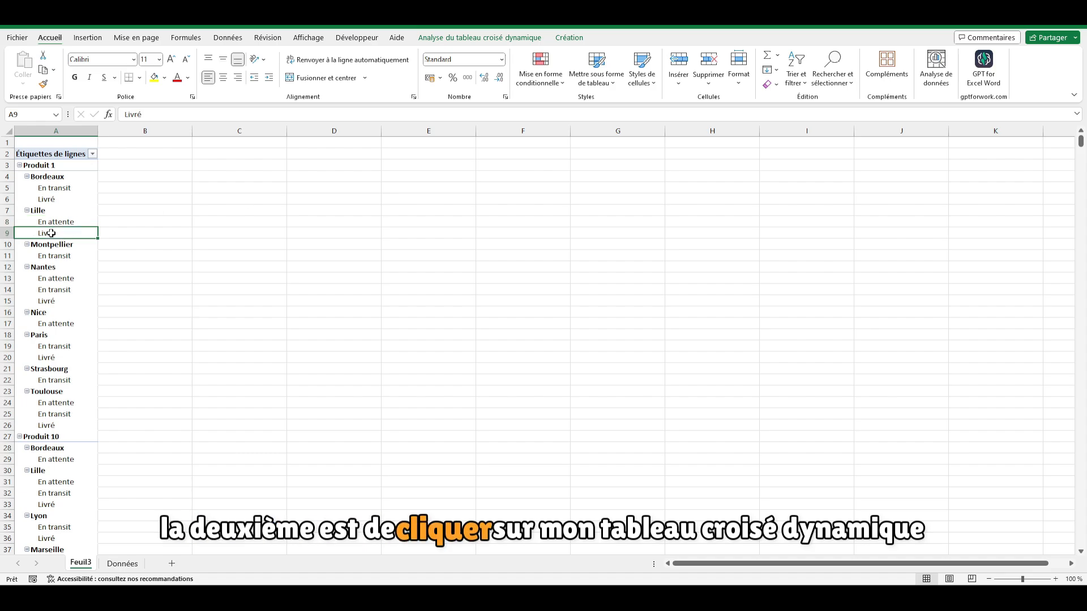
{"action": "left_click", "coordinate": [499, 39]}
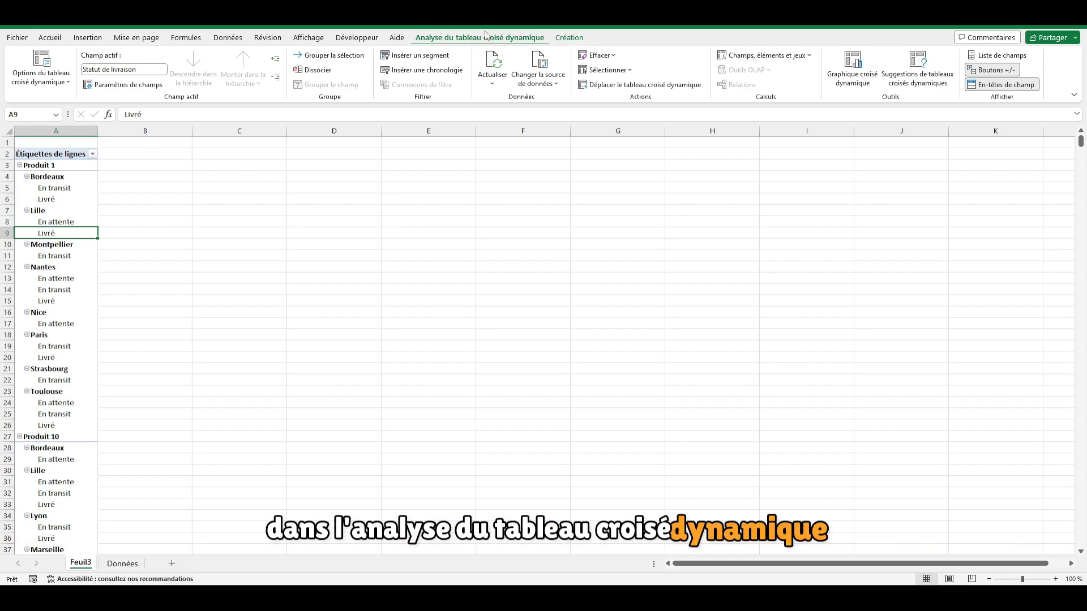
{"action": "left_click", "coordinate": [988, 55]}
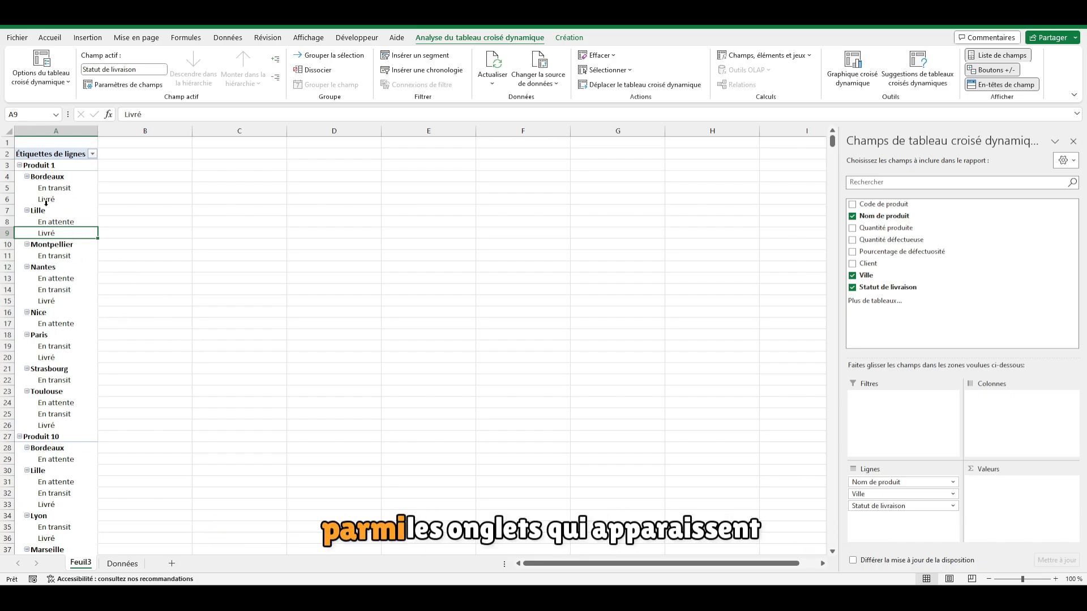
Display the PivotTable report in outline form (mode Plan) and switch it to tabular form (forme tabulaire).
{"action": "left_click", "coordinate": [575, 38]}
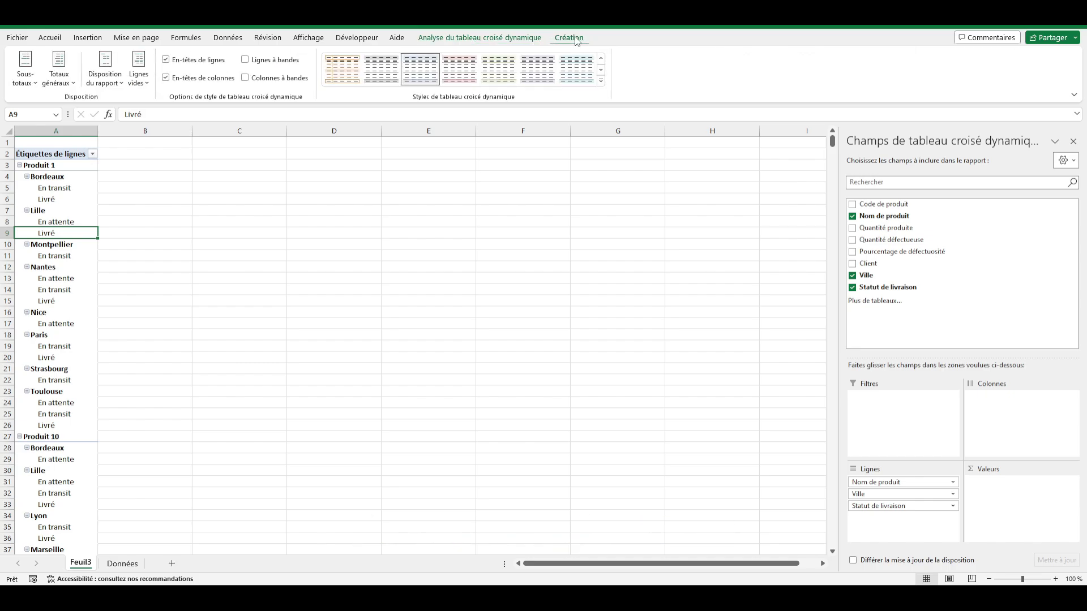
{"action": "left_click", "coordinate": [113, 85]}
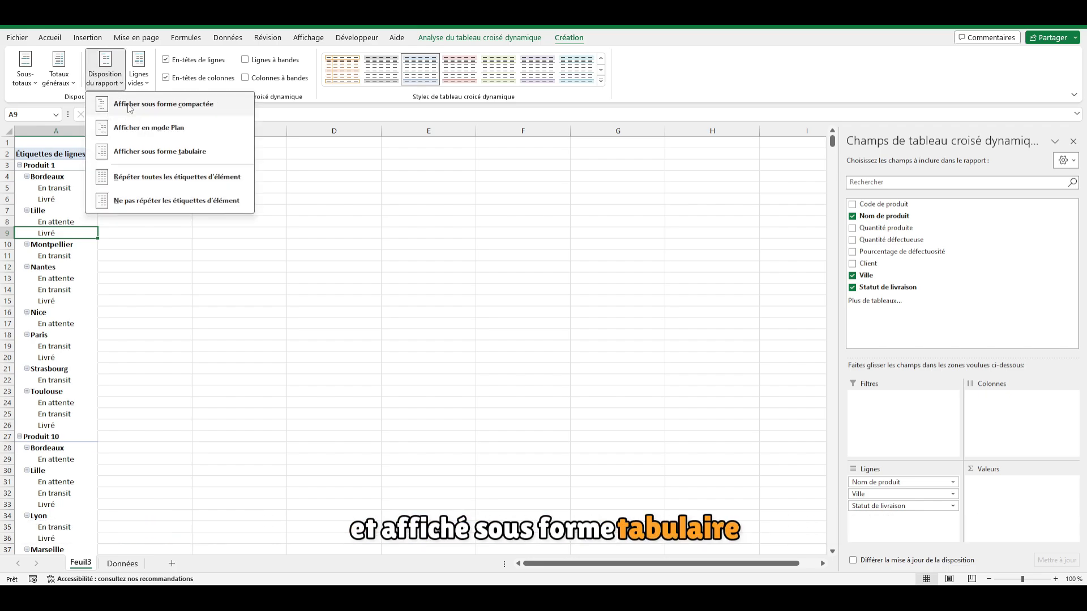
{"action": "left_click", "coordinate": [151, 130]}
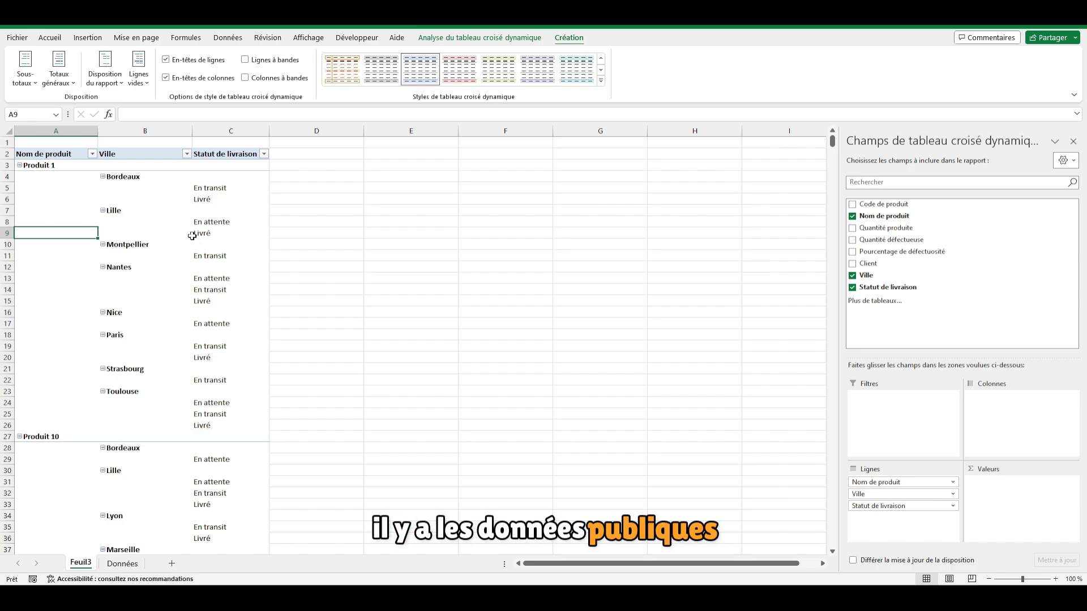
{"action": "left_click", "coordinate": [110, 86]}
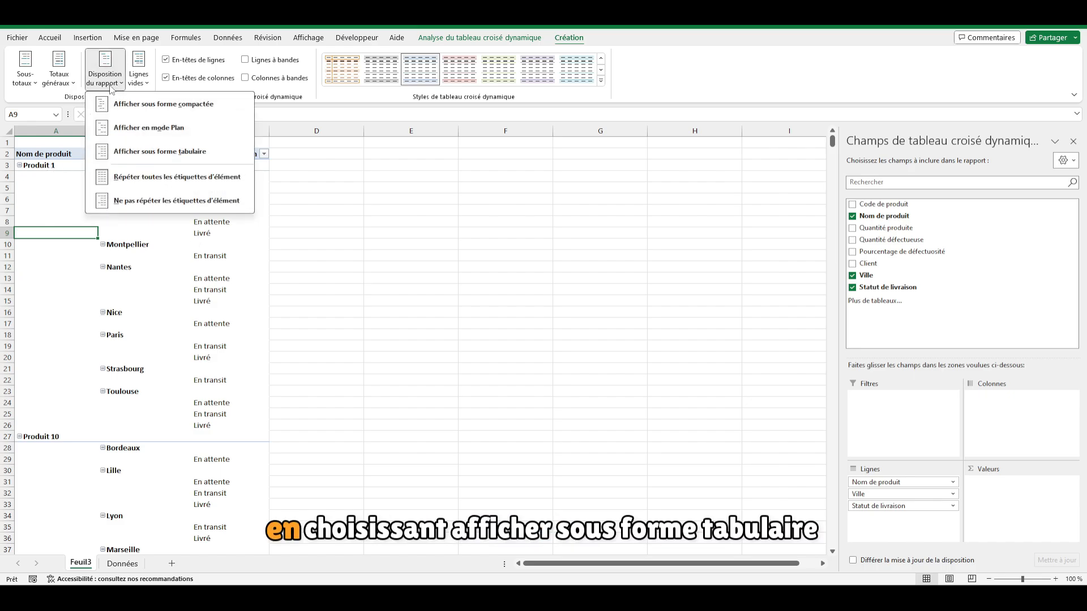
{"action": "left_click", "coordinate": [156, 156]}
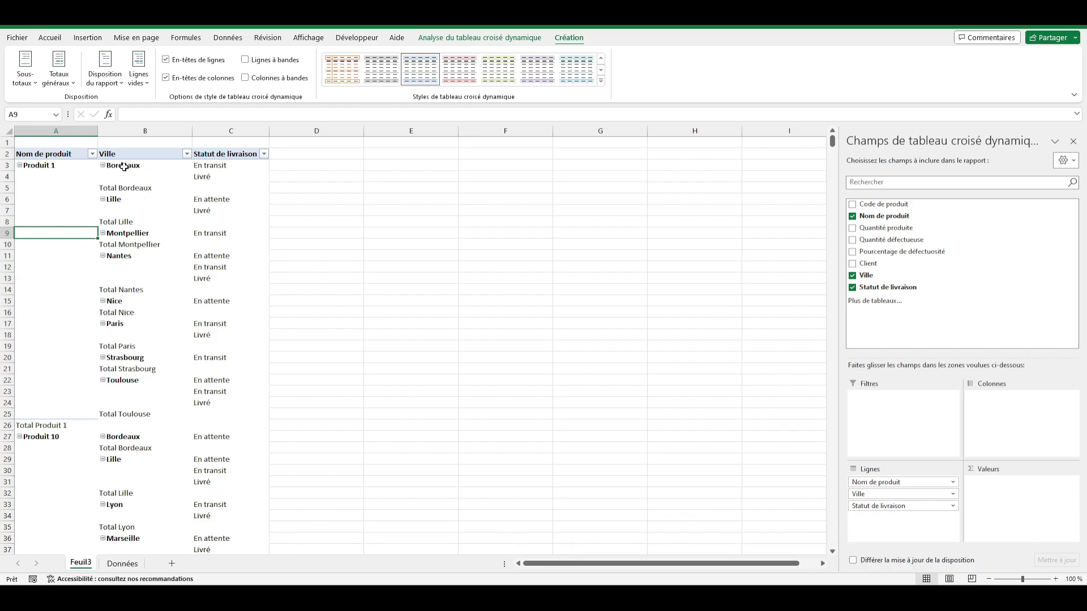
Turn off the subtotals for the Ville and Statut de livraison fields in the PivotTable.
{"action": "right_click", "coordinate": [136, 168]}
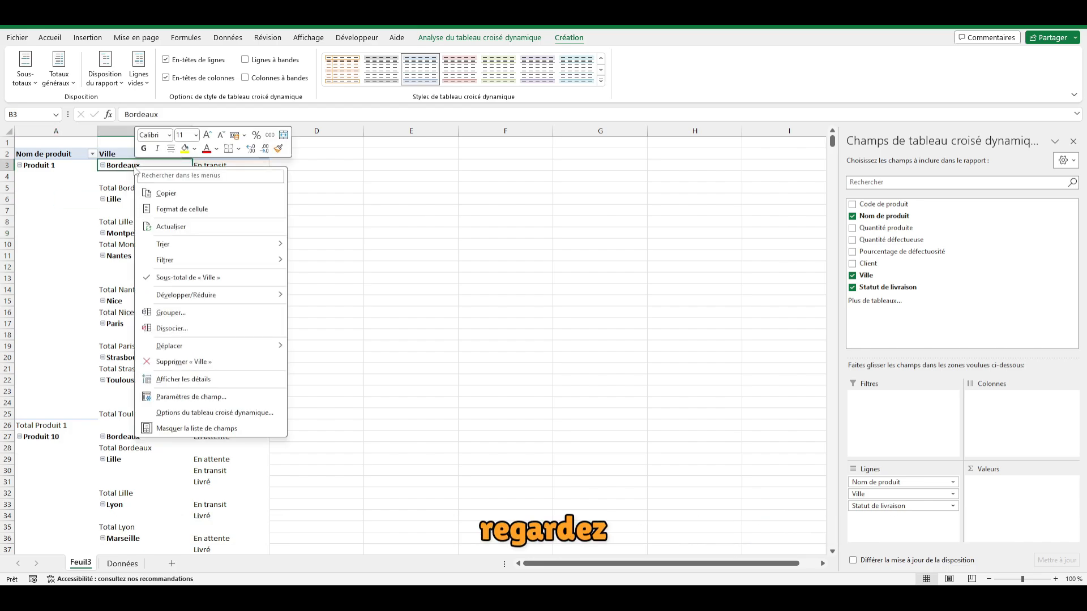
{"action": "left_click", "coordinate": [184, 276]}
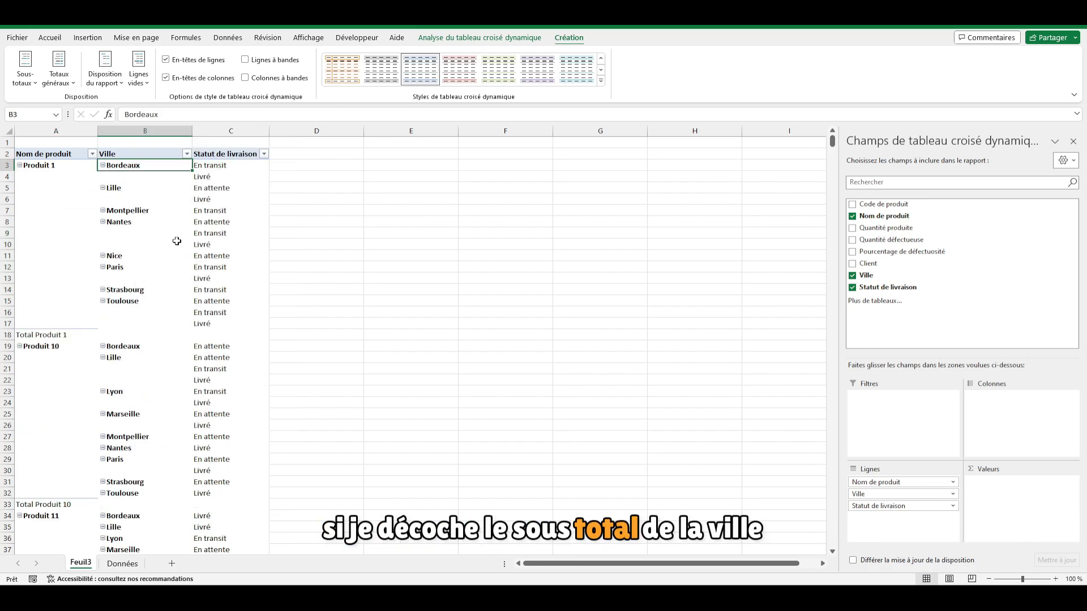
{"action": "right_click", "coordinate": [221, 167]}
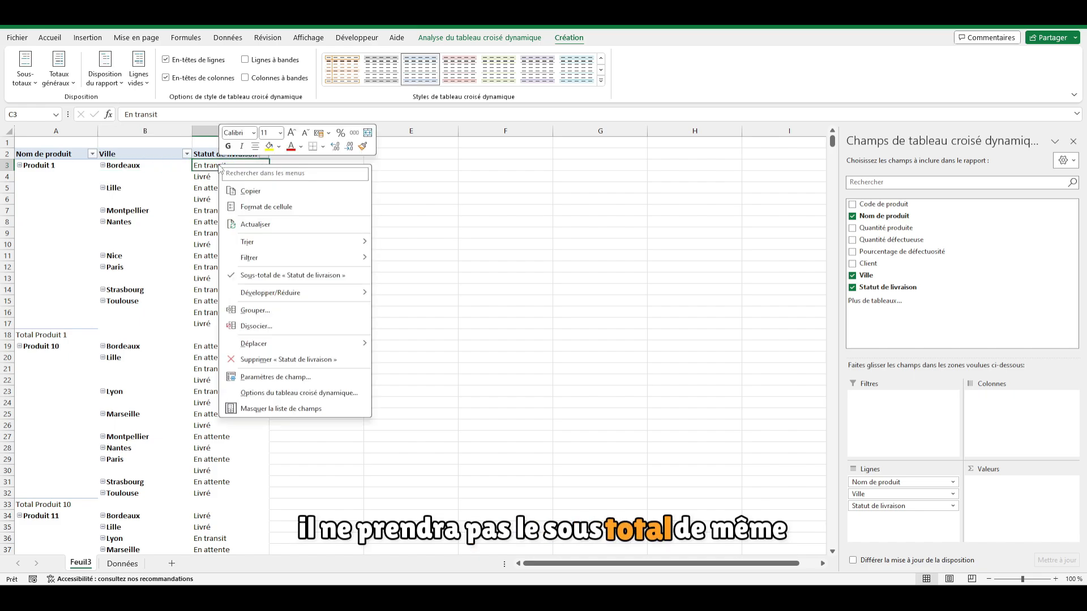
{"action": "left_click", "coordinate": [280, 276]}
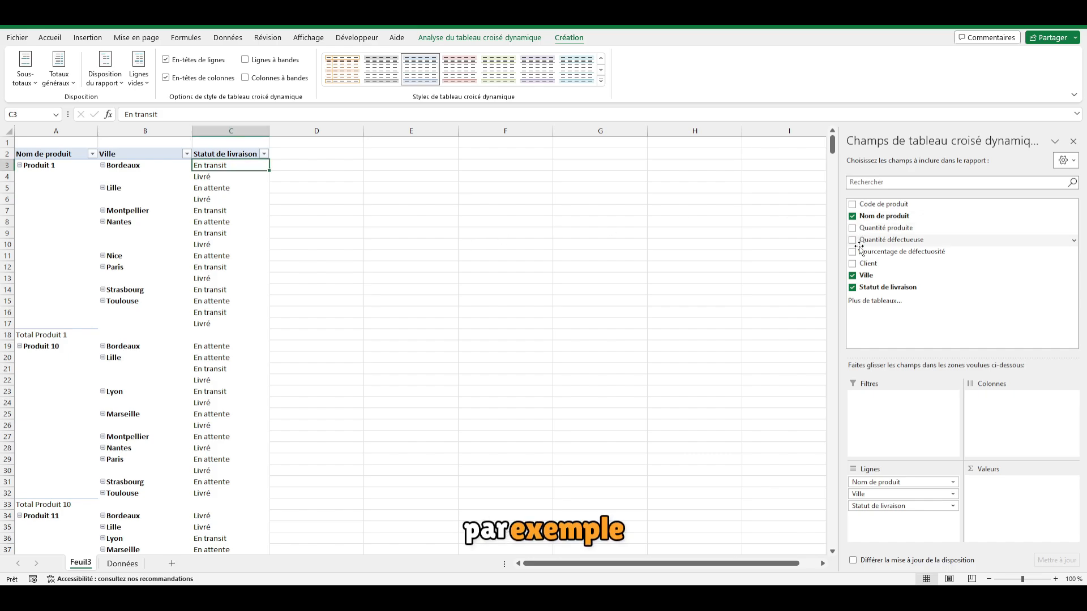
Add Quantité produite to the PivotTable values and examine the Bordeaux rows of Produit 1 by delivery status.
{"action": "left_click_drag", "start_coordinate": [889, 229], "coordinate": [992, 493]}
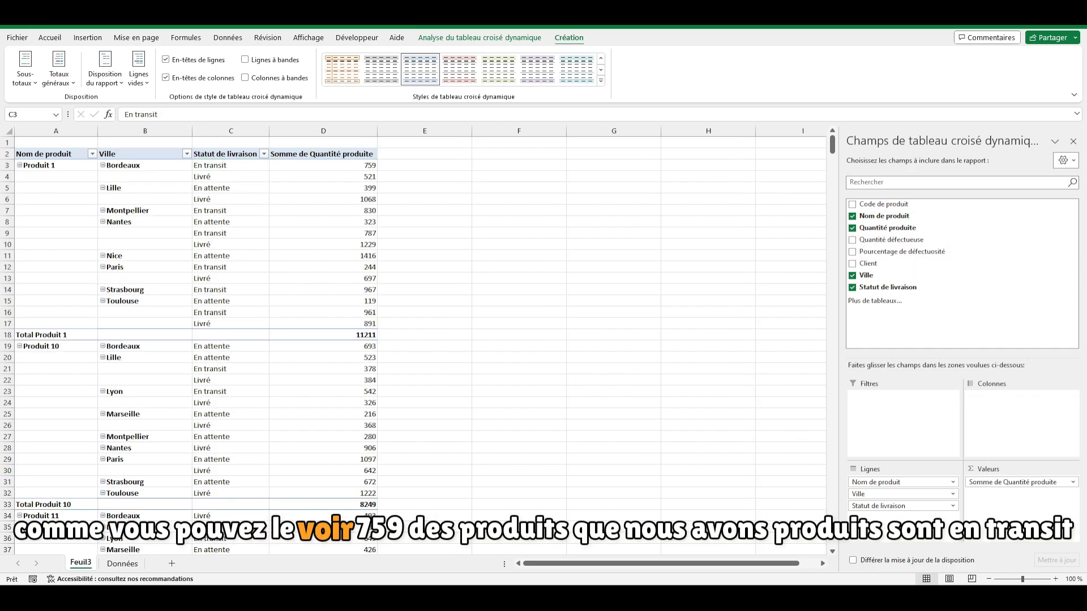
{"action": "left_click", "coordinate": [235, 165]}
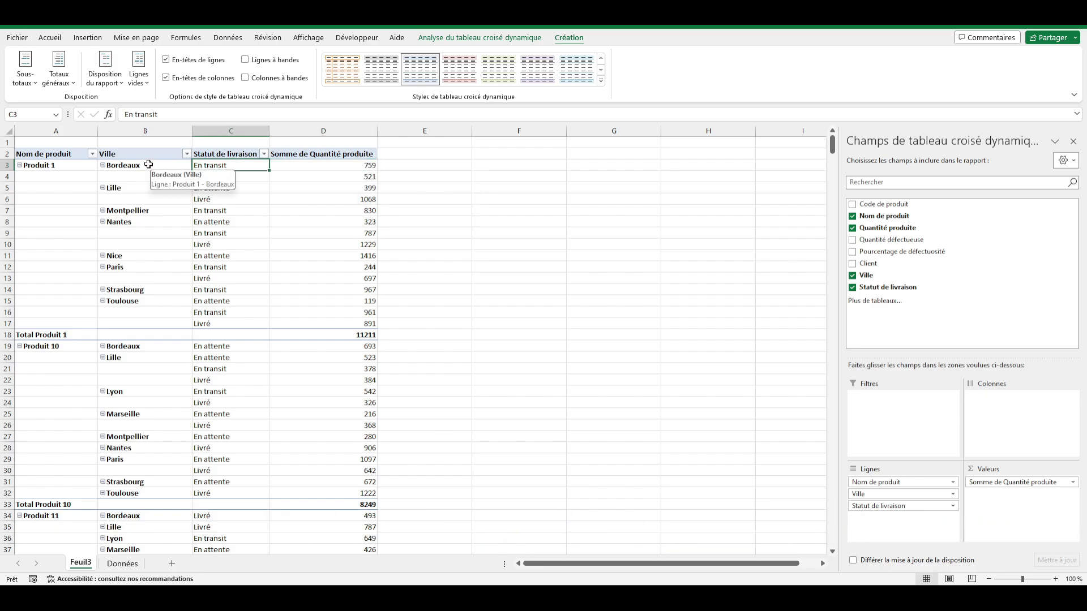
{"action": "left_click", "coordinate": [205, 176]}
{"action": "left_click", "coordinate": [206, 178]}
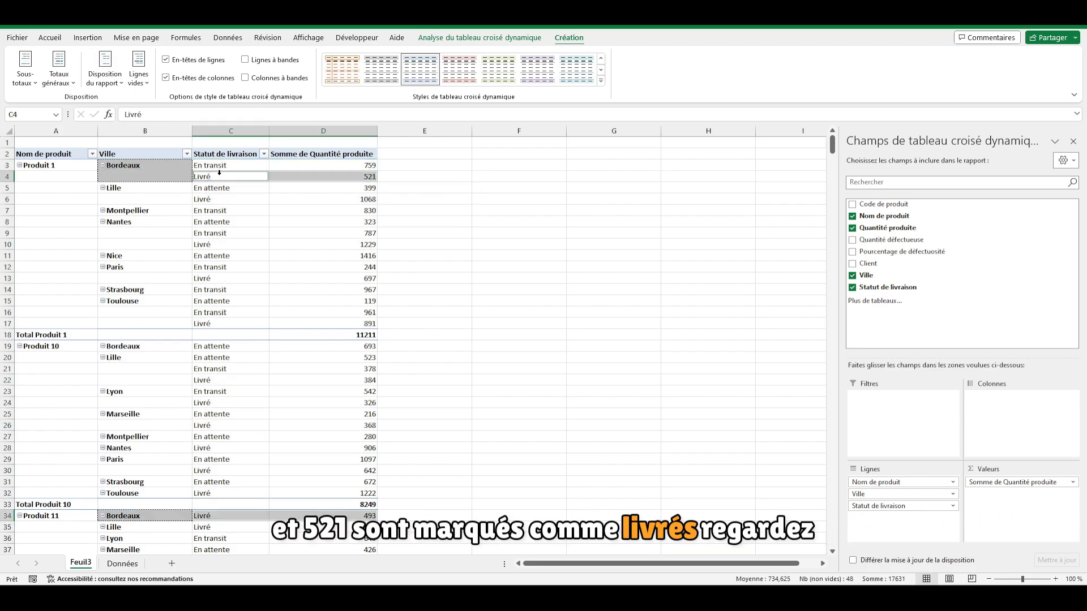
{"action": "left_click", "coordinate": [165, 177]}
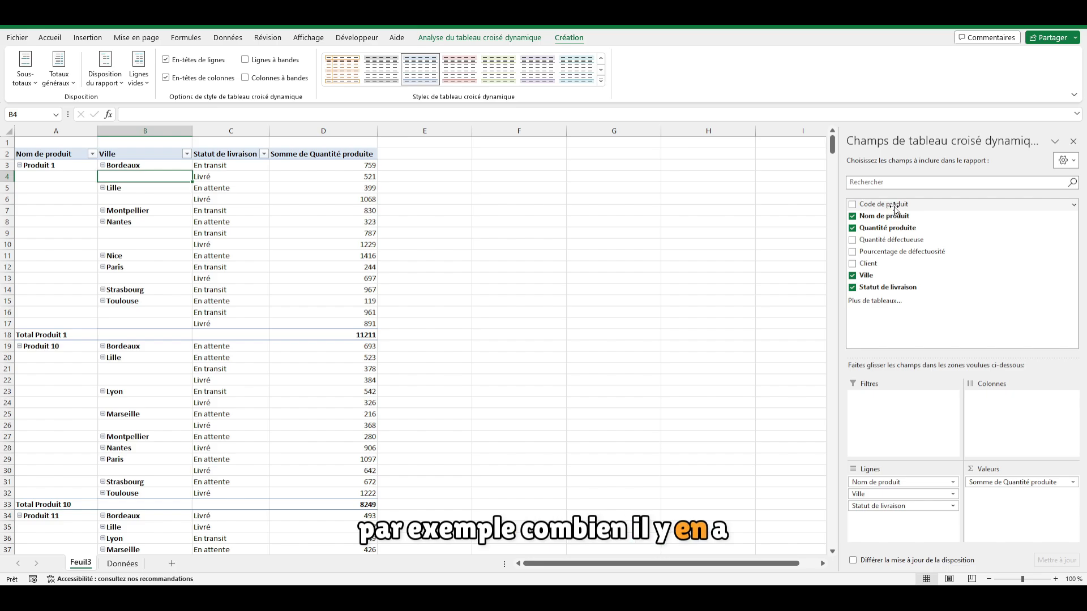
Add Code de produit to the PivotTable values and remove it again.
{"action": "left_click_drag", "start_coordinate": [896, 207], "coordinate": [1005, 514]}
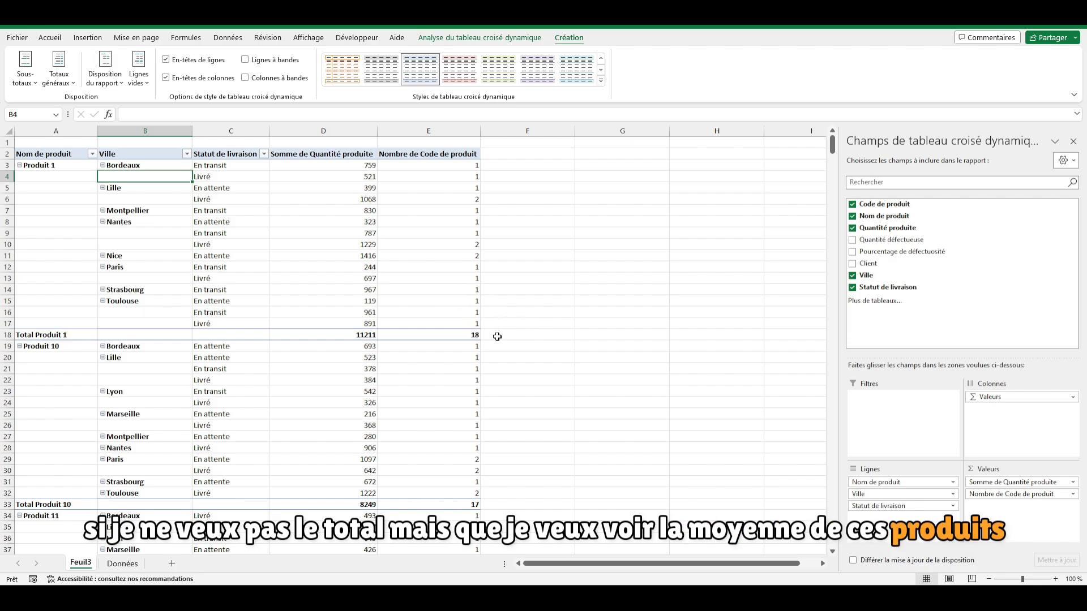
{"action": "left_click_drag", "start_coordinate": [992, 494], "coordinate": [895, 297]}
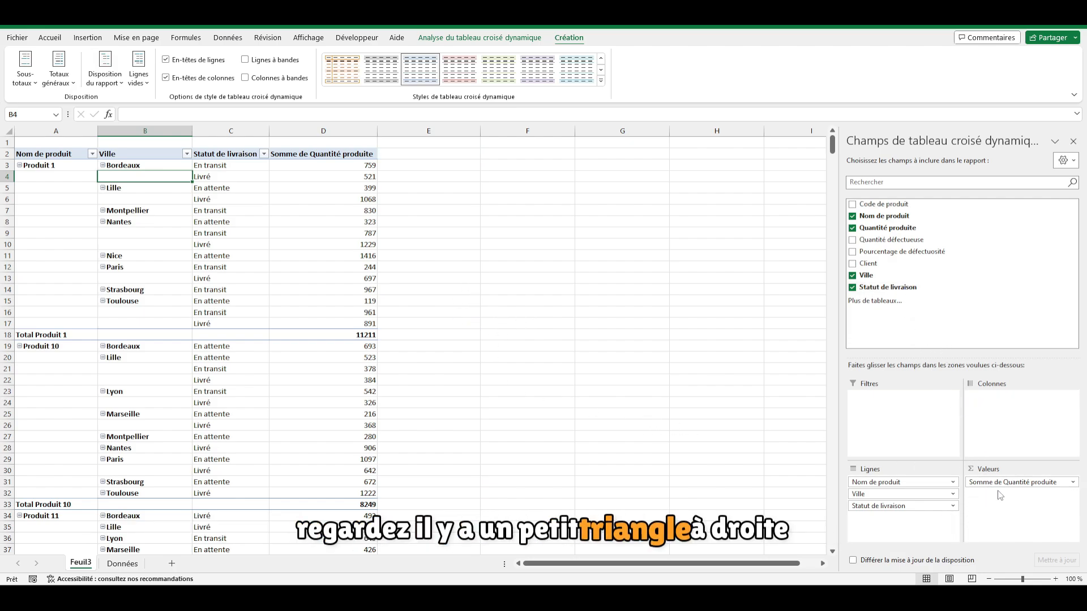
Enlarge the value field settings dialog, go through the calculation types and summarize Quantité produite by Moyenne.
{"action": "left_click", "coordinate": [1073, 483]}
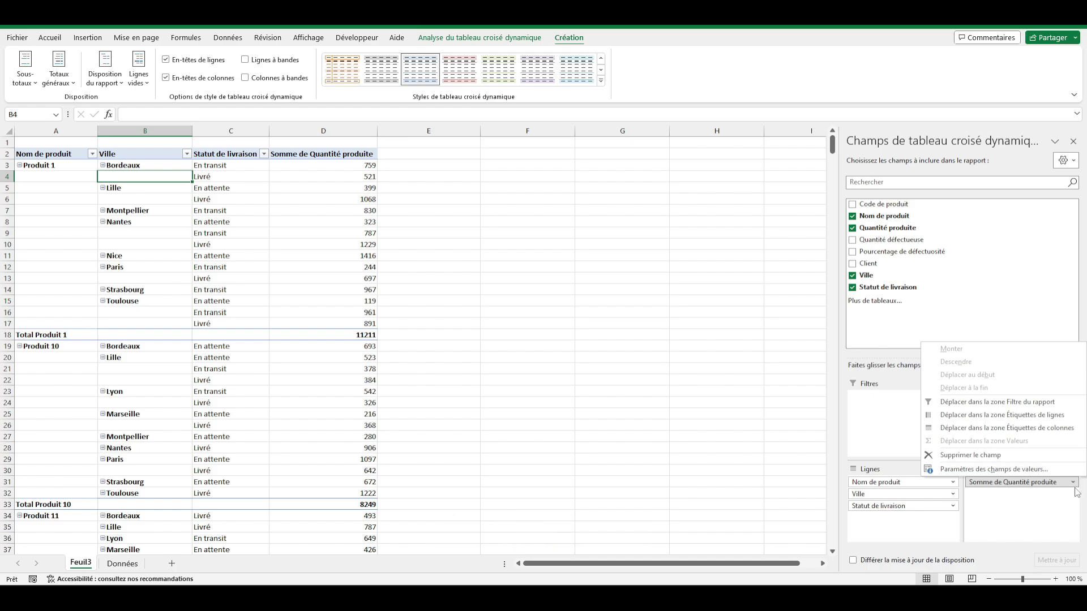
{"action": "left_click", "coordinate": [1033, 471]}
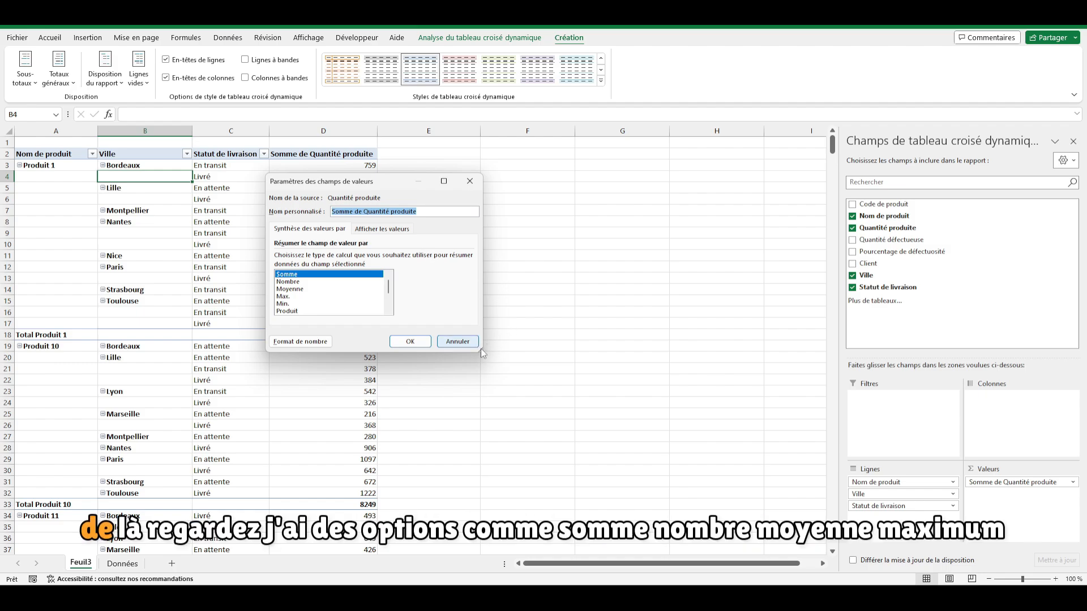
{"action": "left_click_drag", "start_coordinate": [482, 351], "coordinate": [504, 383]}
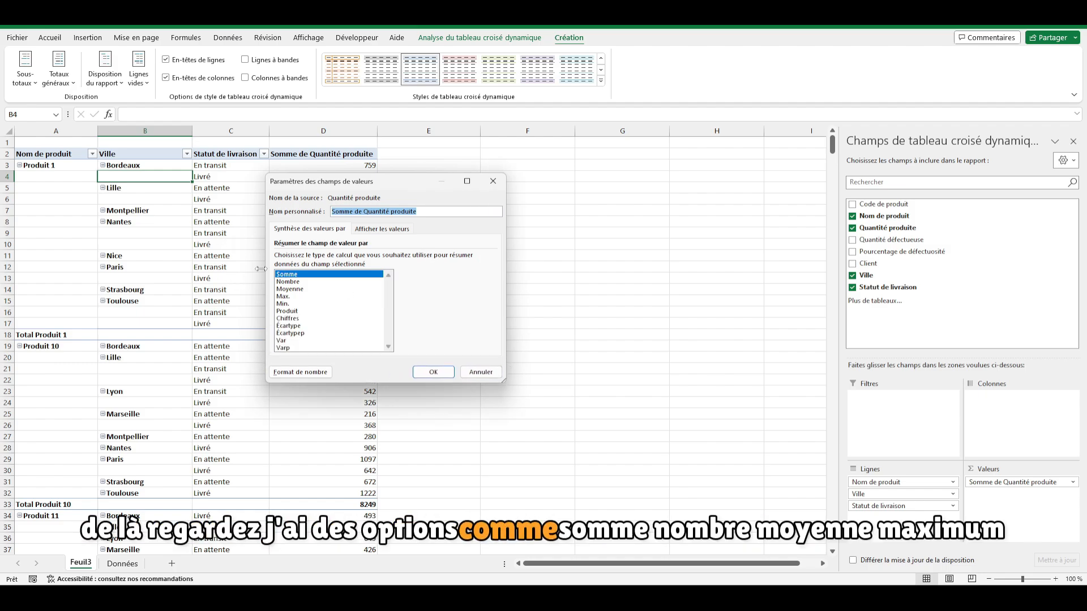
{"action": "left_click", "coordinate": [288, 282]}
{"action": "left_click", "coordinate": [291, 289]}
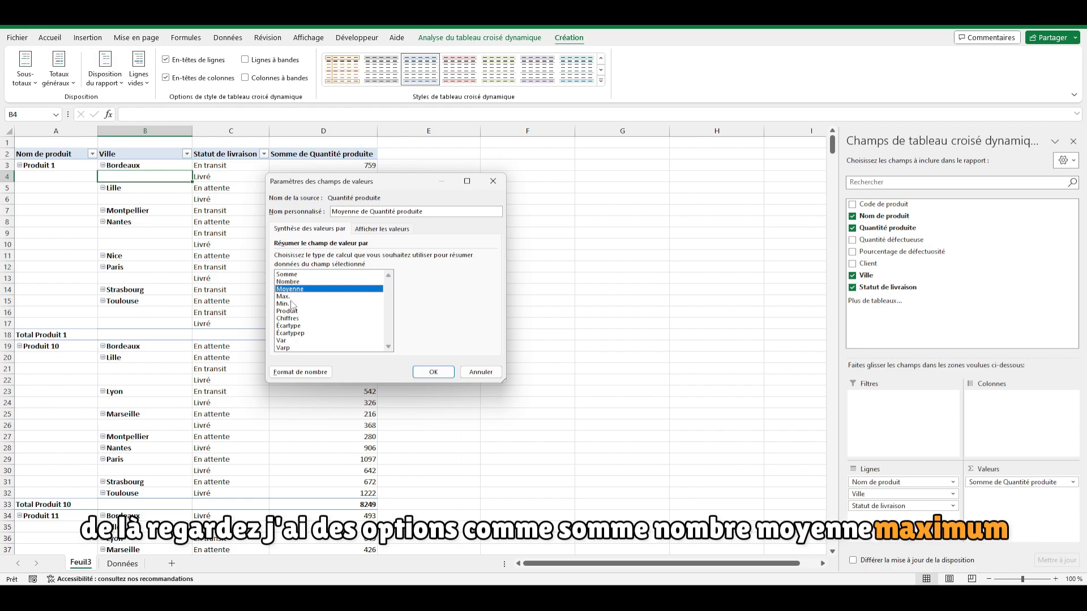
{"action": "left_click", "coordinate": [291, 304]}
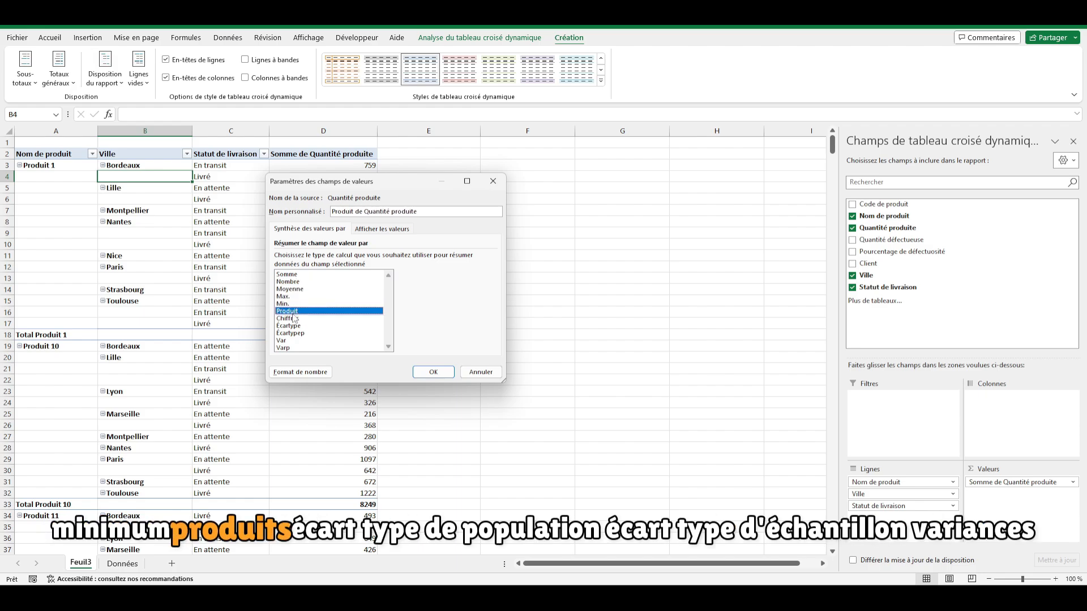
{"action": "left_click", "coordinate": [294, 326]}
{"action": "left_click", "coordinate": [293, 333]}
{"action": "left_click", "coordinate": [293, 341]}
{"action": "left_click", "coordinate": [292, 348]}
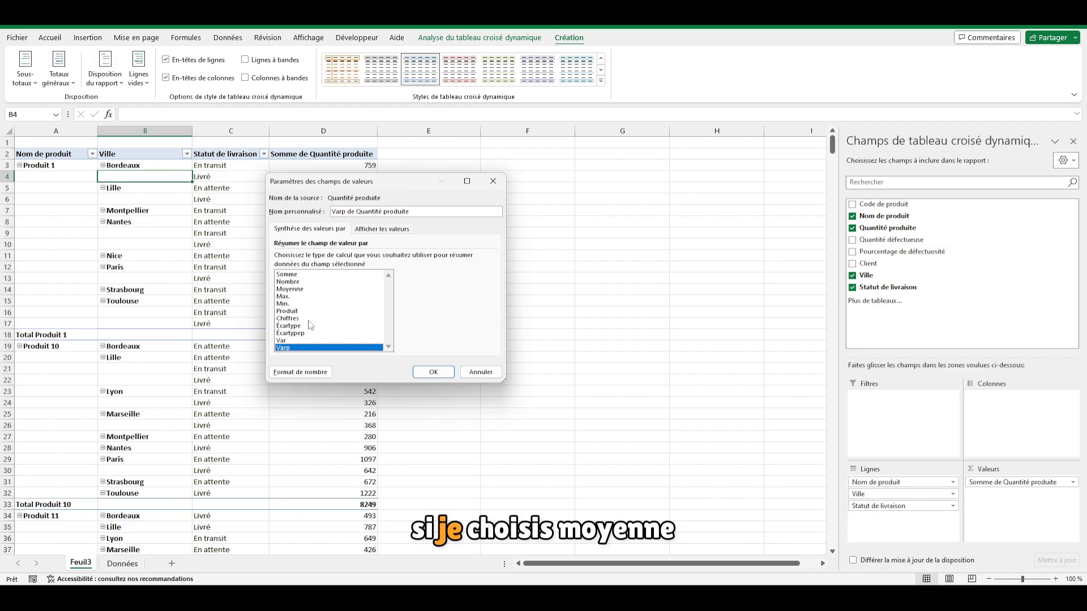
{"action": "left_click", "coordinate": [293, 282]}
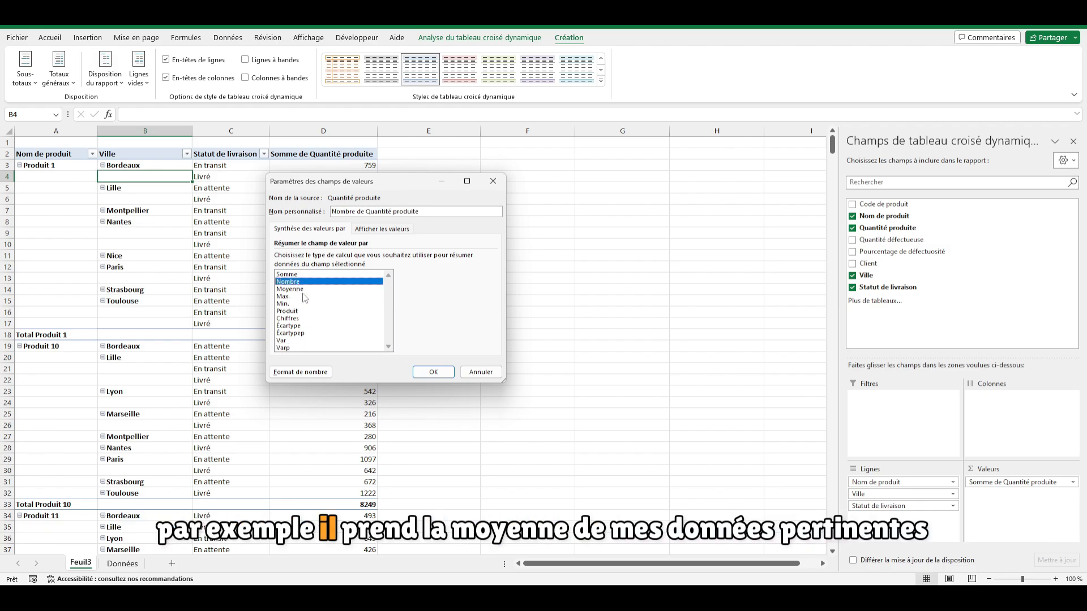
{"action": "left_click", "coordinate": [433, 372]}
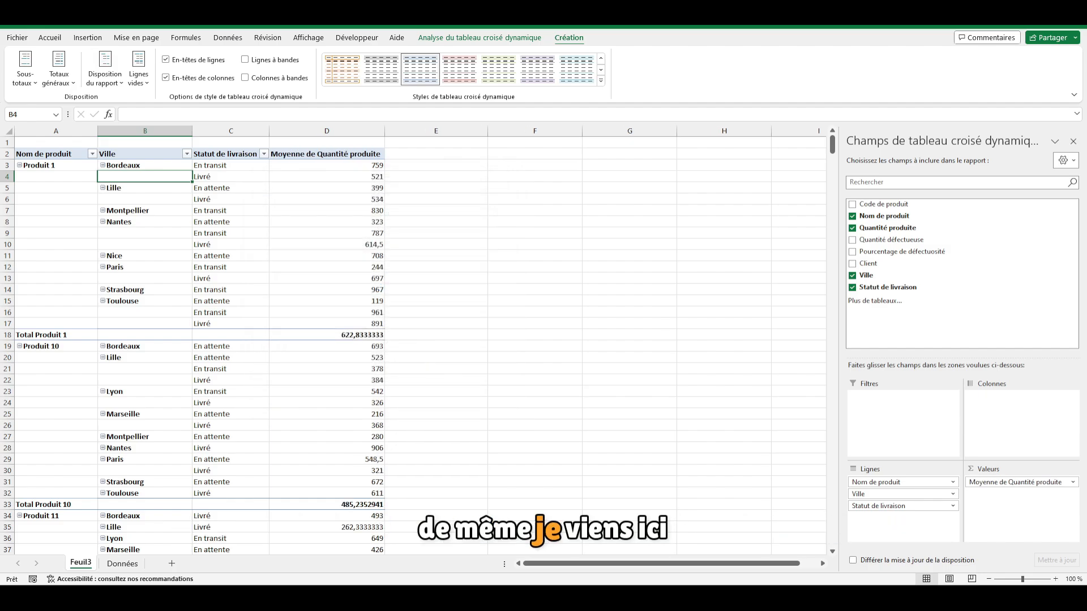
Change the Quantité produite value field calculation to Nombre.
{"action": "left_click", "coordinate": [1047, 483]}
{"action": "left_click", "coordinate": [1042, 470]}
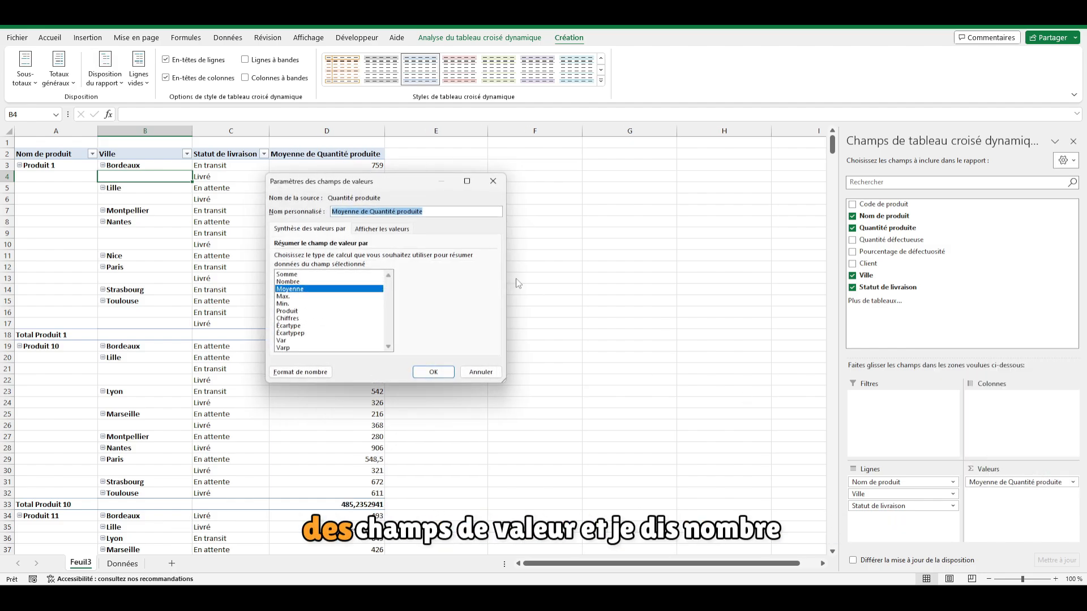
{"action": "left_click", "coordinate": [297, 281]}
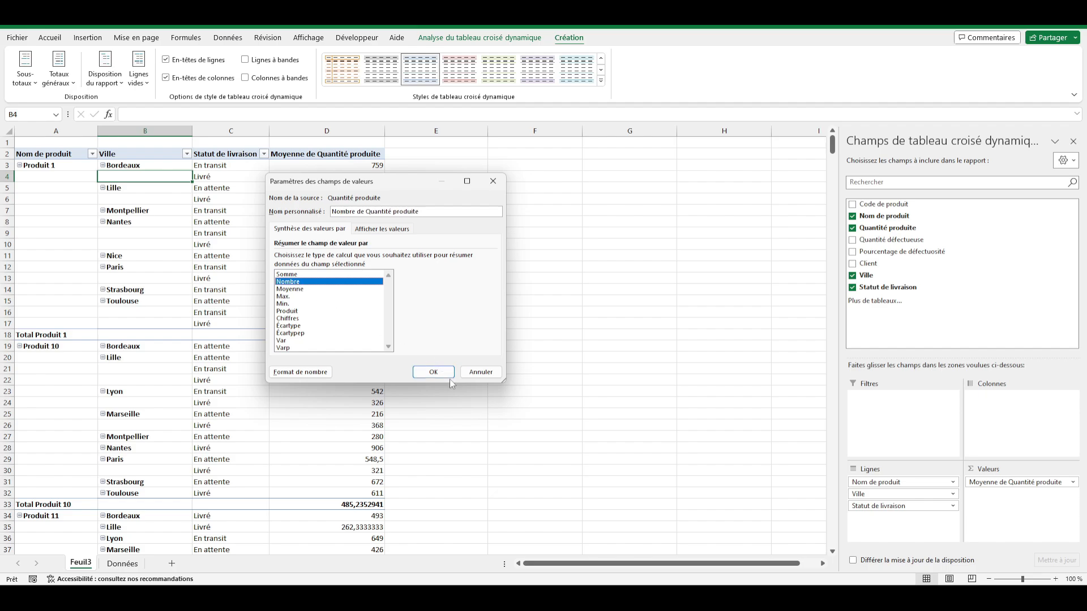
{"action": "left_click", "coordinate": [432, 372]}
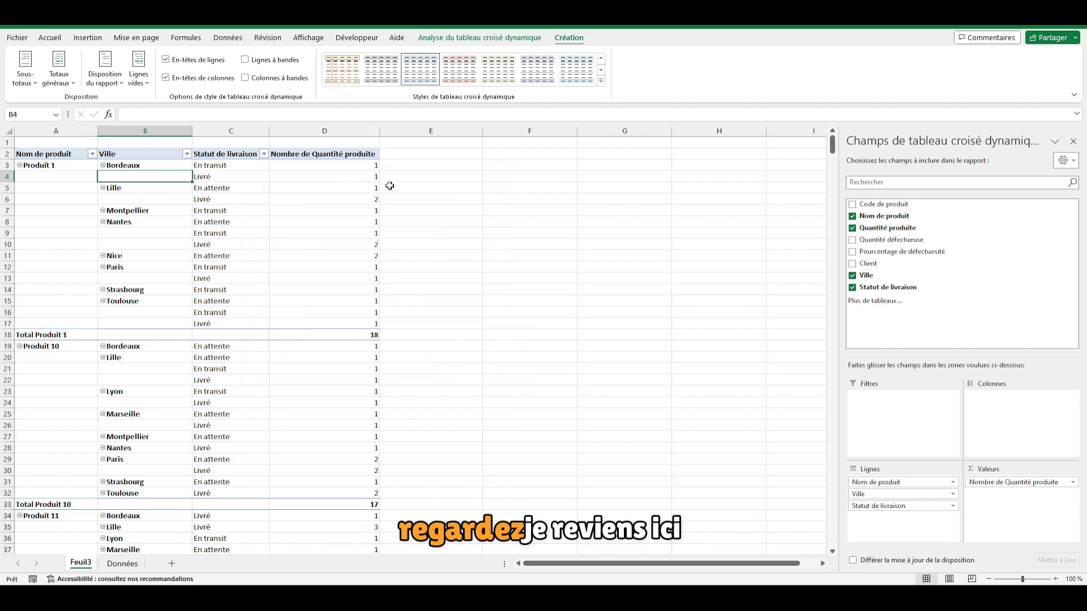
Summarize the Quantité produite value field by Max.
{"action": "left_click", "coordinate": [1072, 483]}
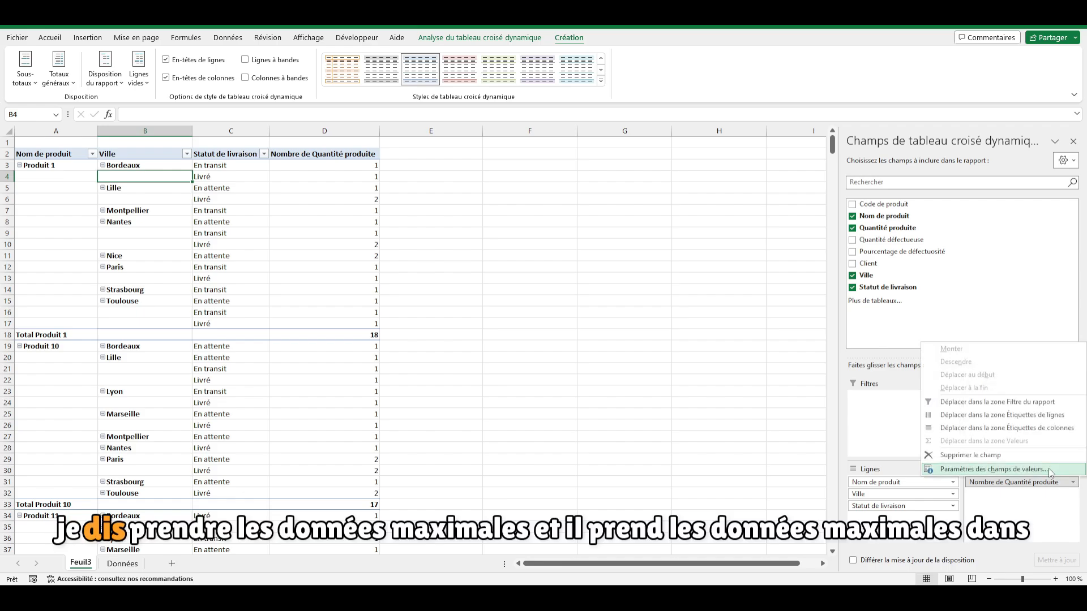
{"action": "left_click", "coordinate": [1047, 470]}
{"action": "left_click", "coordinate": [282, 296]}
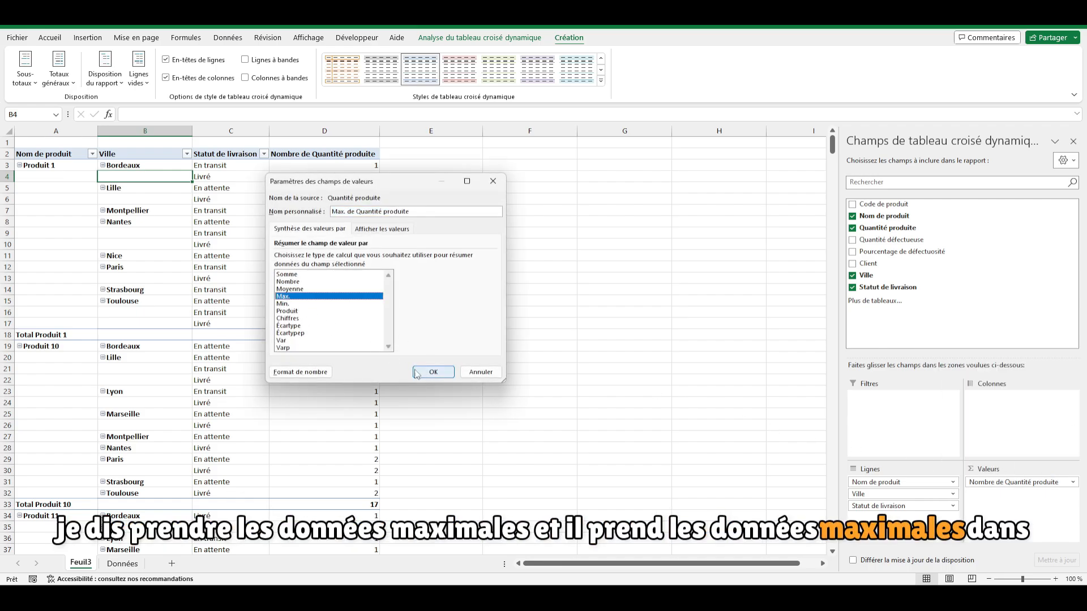
{"action": "left_click", "coordinate": [433, 371]}
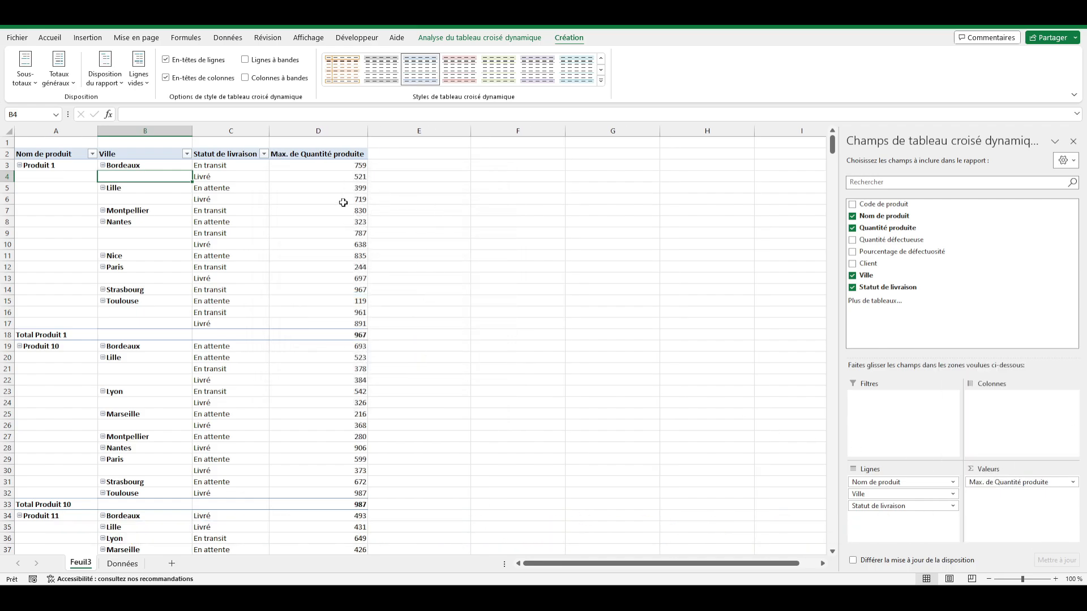
Set the calculation type of the Quantité produite value field to Min.
{"action": "left_click", "coordinate": [1072, 482]}
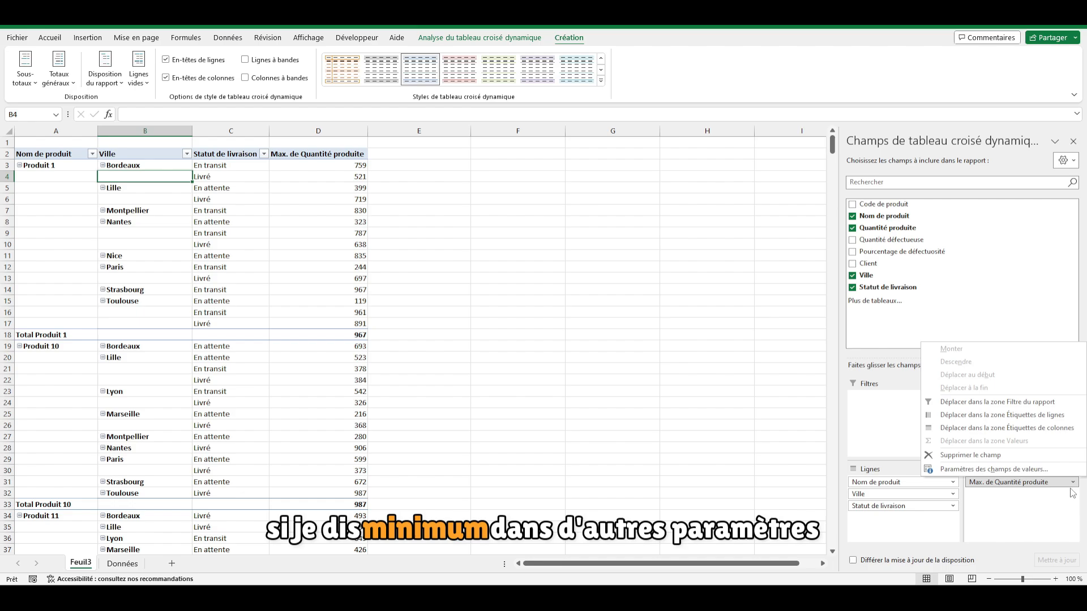
{"action": "left_click", "coordinate": [1047, 470]}
{"action": "left_click", "coordinate": [283, 303]}
{"action": "left_click", "coordinate": [433, 371]}
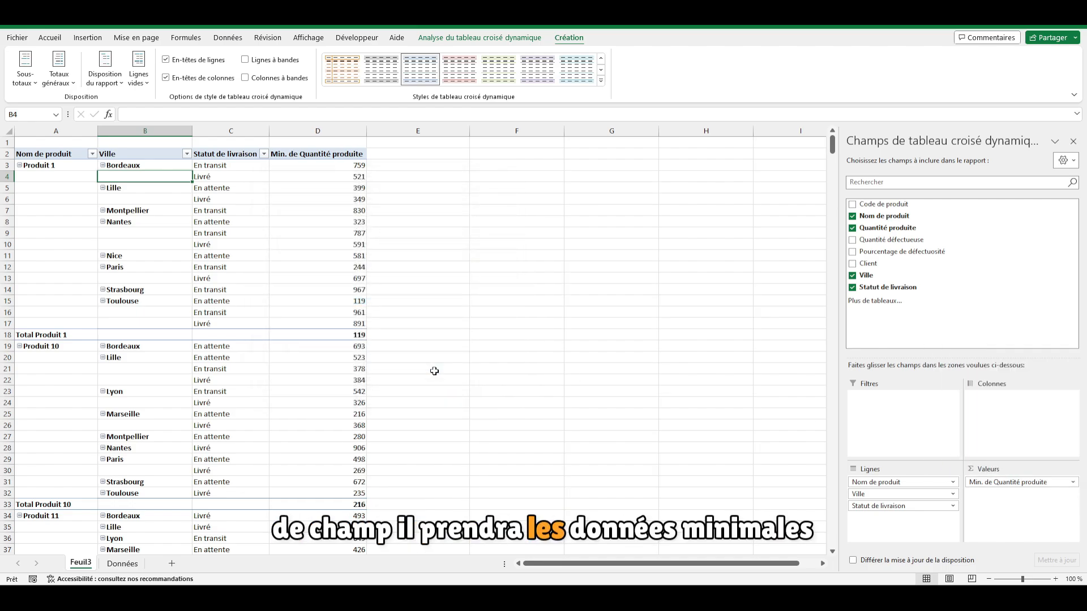
Summarize the Quantité produite value field by Somme.
{"action": "left_click", "coordinate": [1073, 482]}
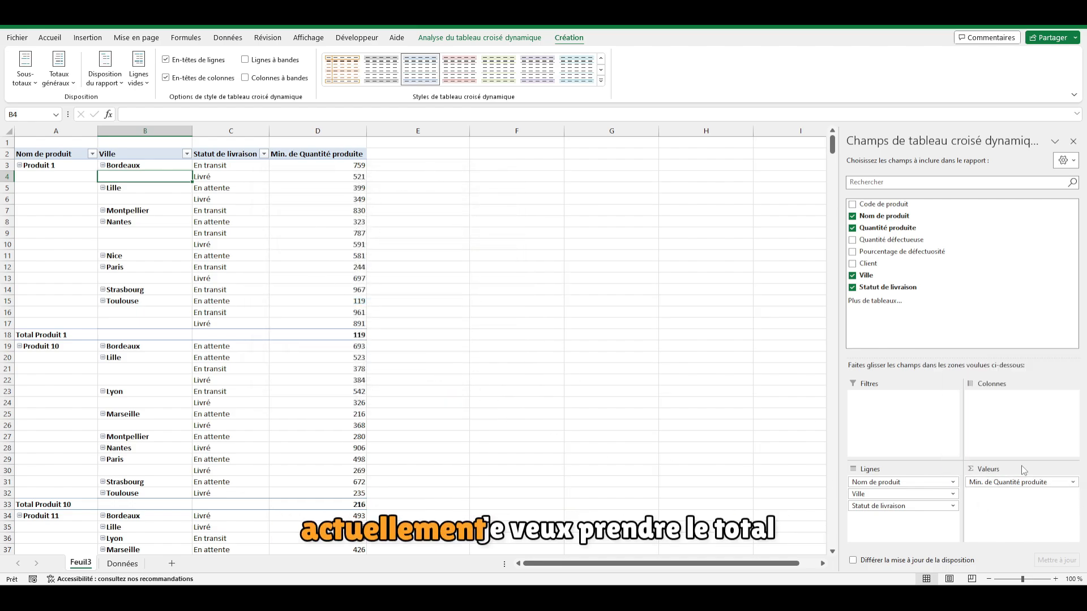
{"action": "left_click", "coordinate": [1048, 470]}
{"action": "left_click", "coordinate": [303, 275]}
{"action": "left_click", "coordinate": [436, 372]}
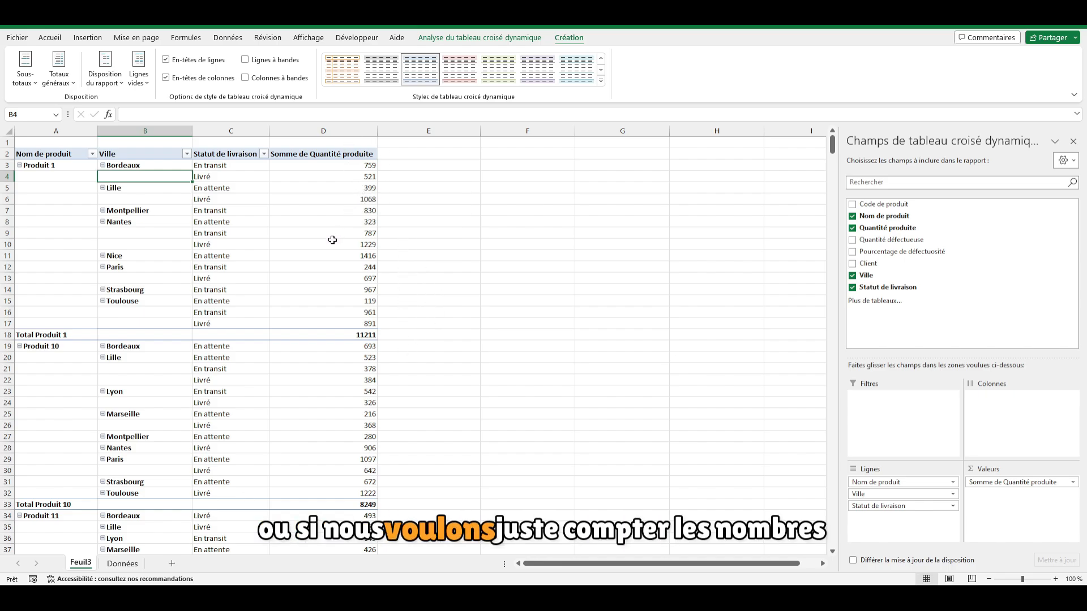
Add the Client field to the report filters and filter the PivotTable to BNP Paribas.
{"action": "left_click_drag", "start_coordinate": [869, 264], "coordinate": [908, 411]}
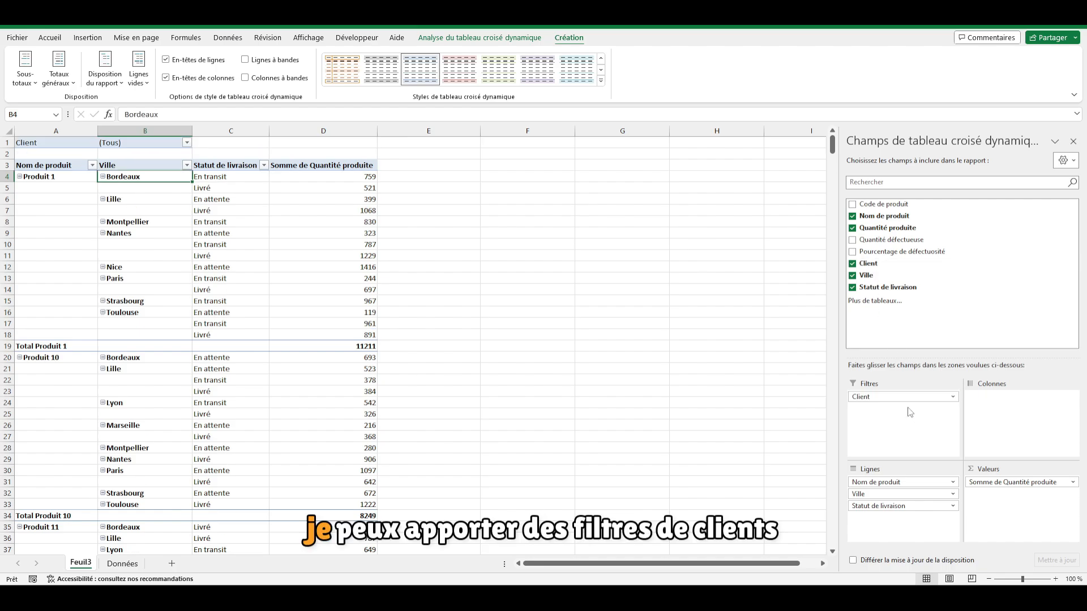
{"action": "left_click", "coordinate": [186, 143]}
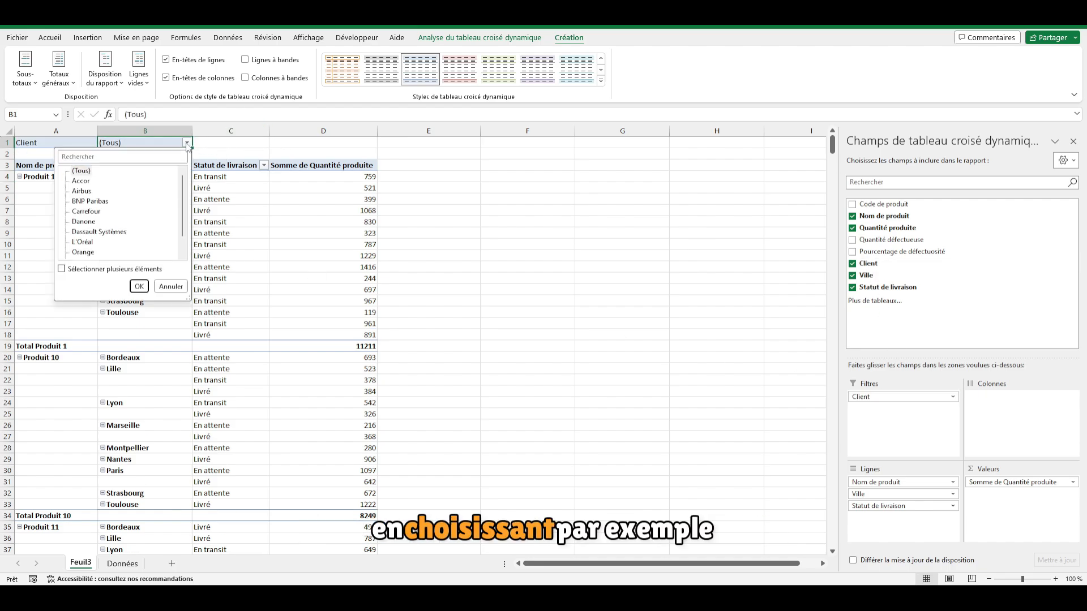
{"action": "left_click", "coordinate": [95, 203]}
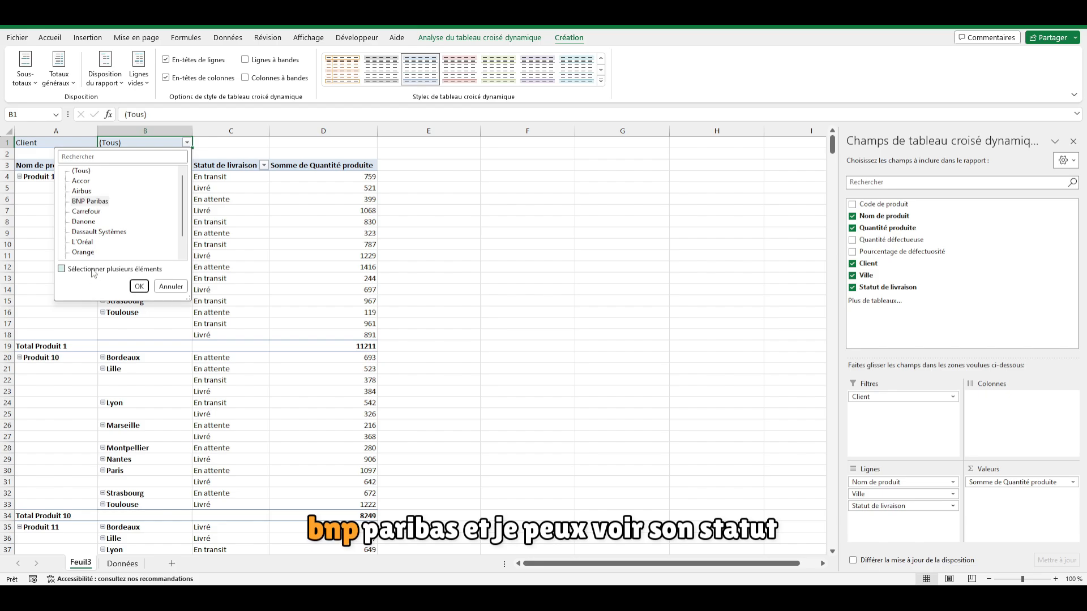
{"action": "left_click", "coordinate": [139, 286]}
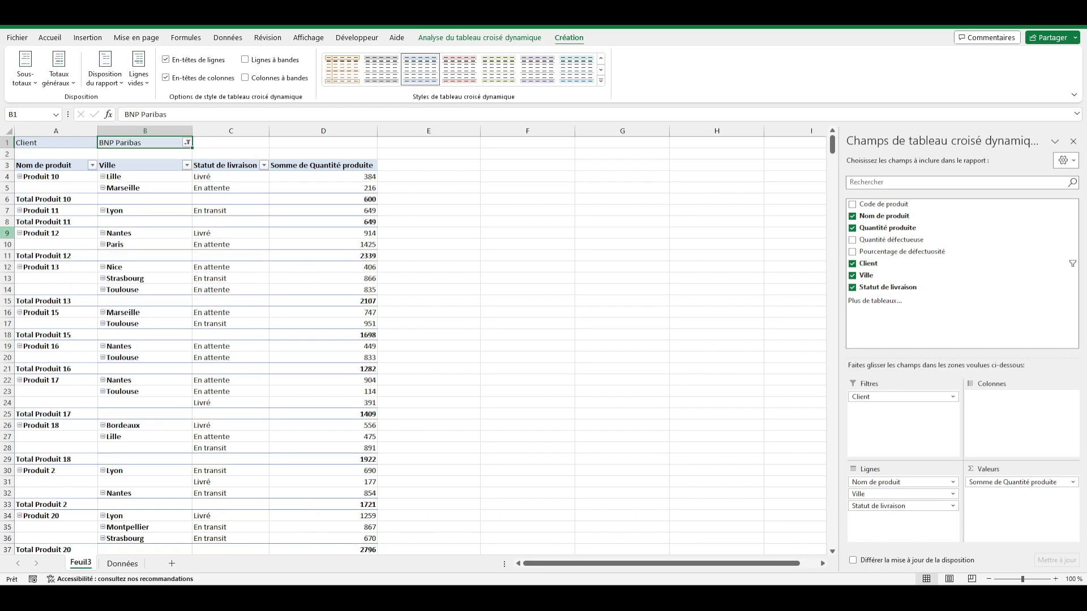
Allow multiple selection in the Client filter and include Carrefour, Danone and L'Oréal alongside BNP Paribas.
{"action": "left_click", "coordinate": [187, 142]}
{"action": "left_click", "coordinate": [77, 269]}
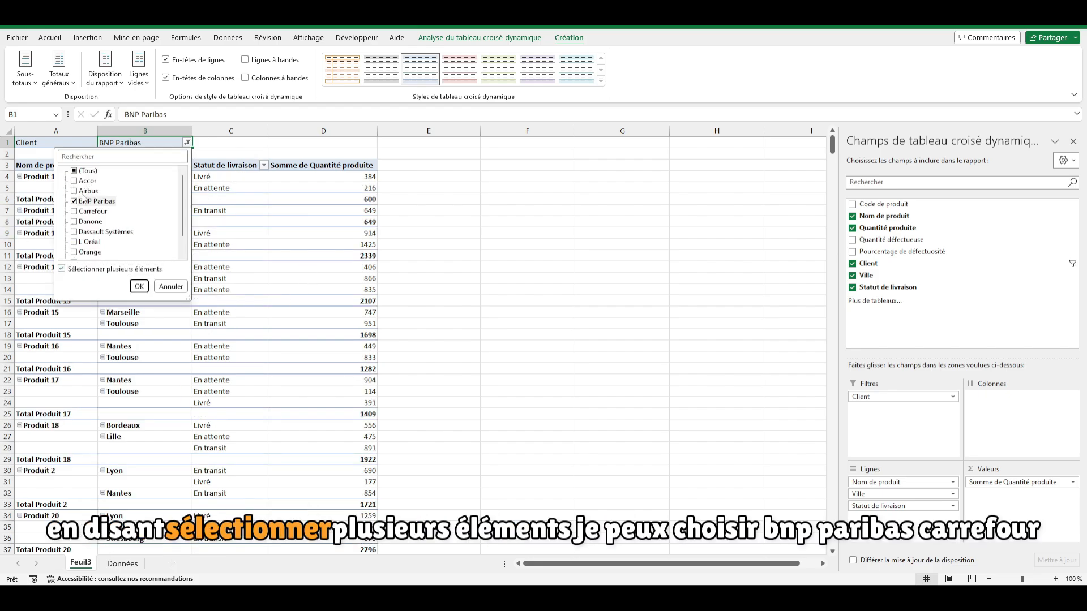
{"action": "left_click", "coordinate": [79, 211]}
{"action": "left_click", "coordinate": [85, 221]}
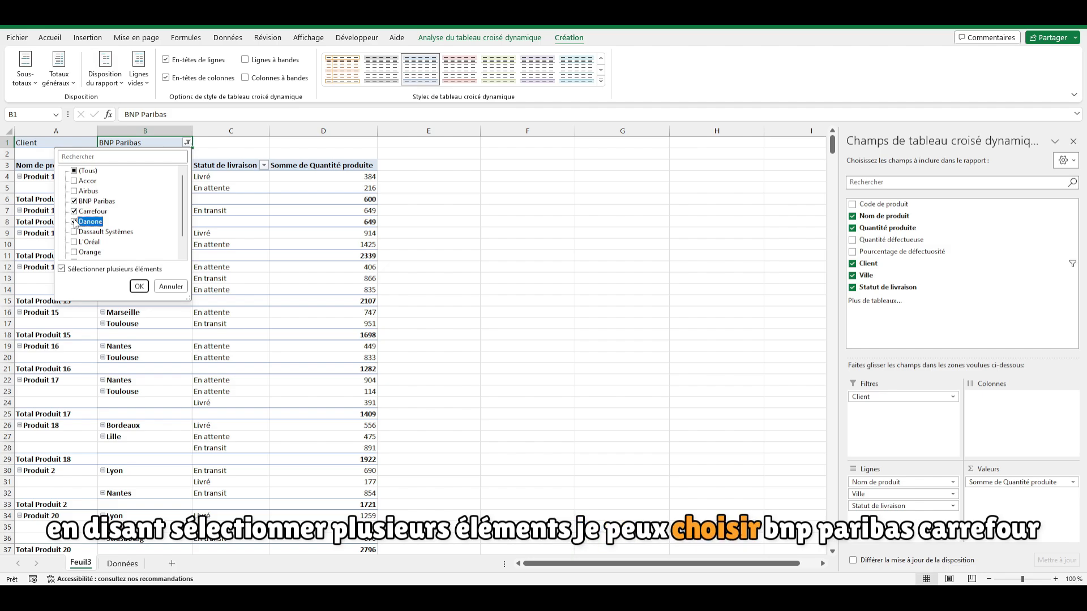
{"action": "left_click", "coordinate": [87, 243]}
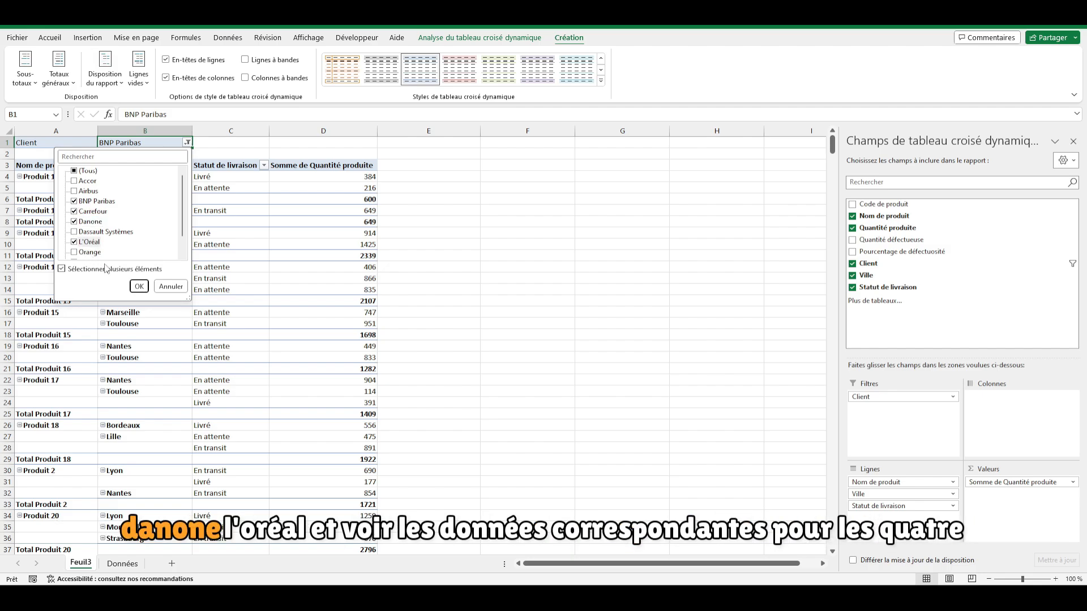
{"action": "left_click", "coordinate": [138, 287]}
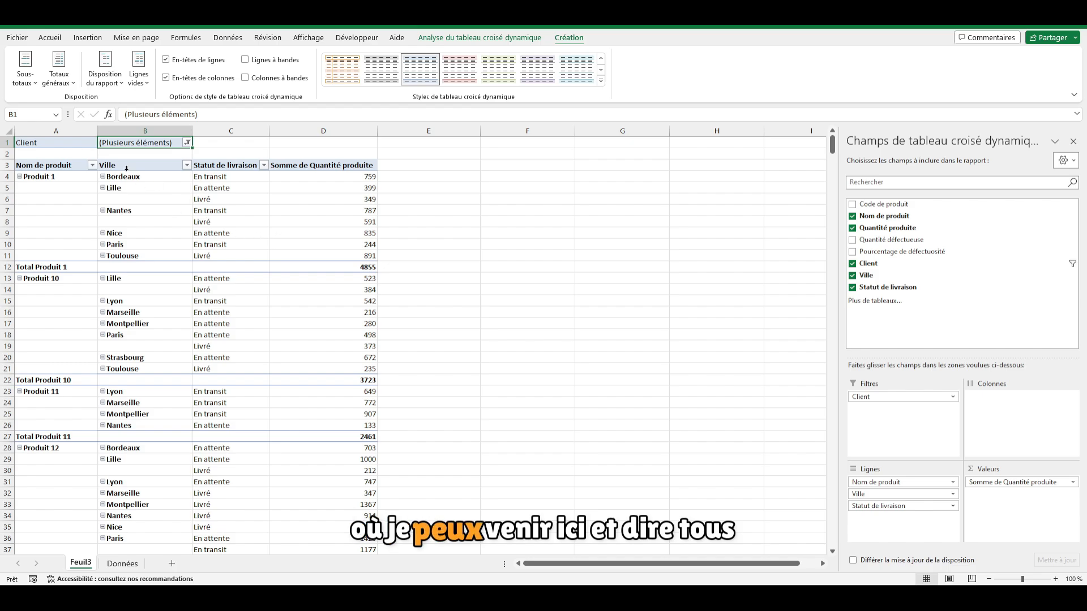
Reset the Client report filter to show all clients (Tous).
{"action": "left_click", "coordinate": [188, 143]}
{"action": "left_click", "coordinate": [75, 172]}
{"action": "left_click", "coordinate": [139, 287]}
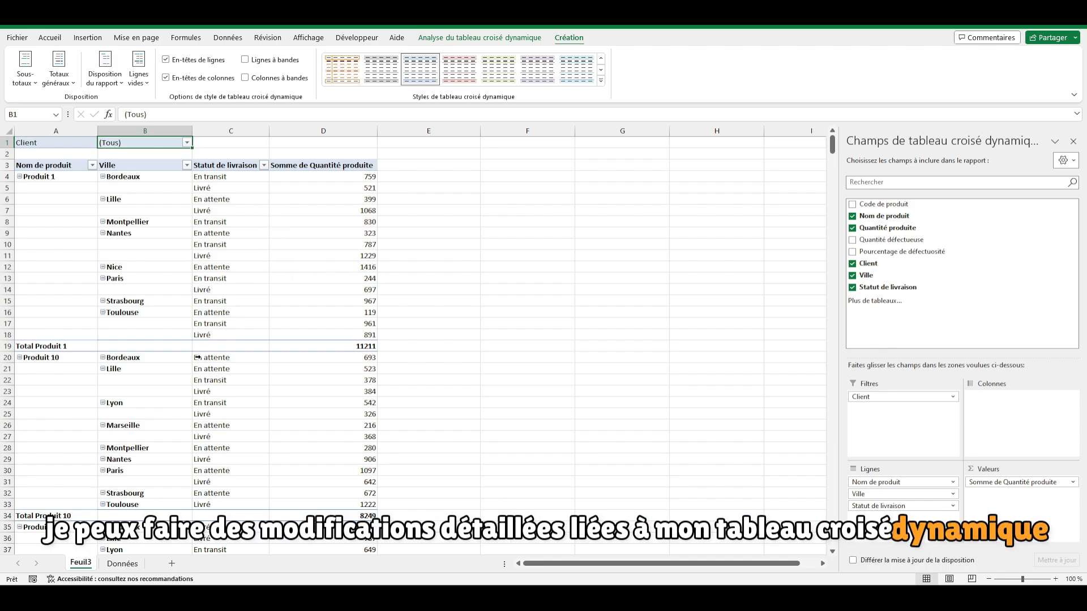
Close the PivotTable field list and rename the PivotTable as Analyse_des_données.
{"action": "left_click", "coordinate": [467, 43]}
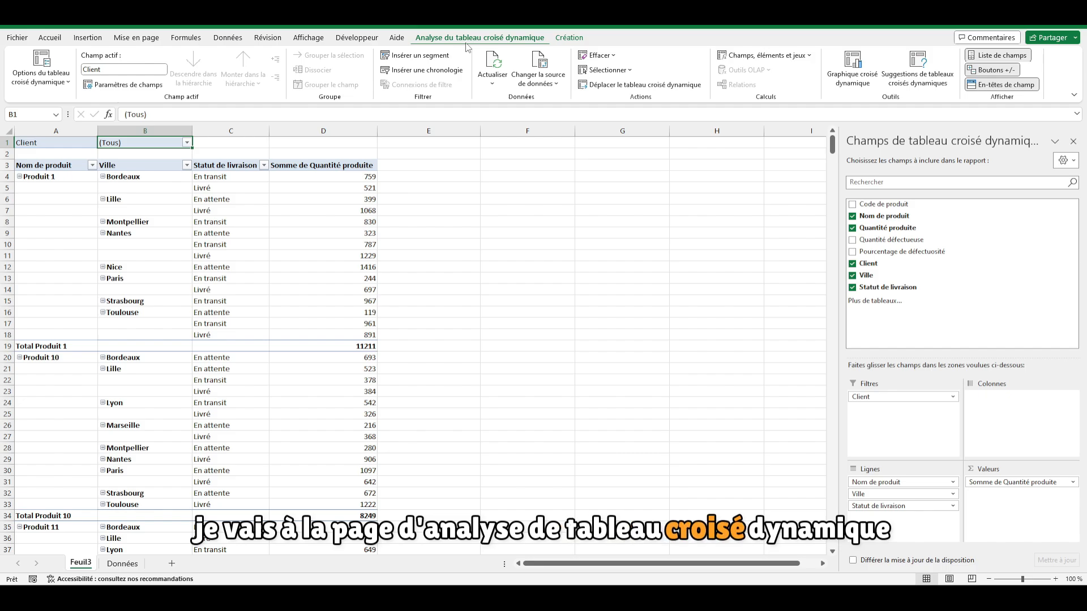
{"action": "left_click", "coordinate": [1073, 141]}
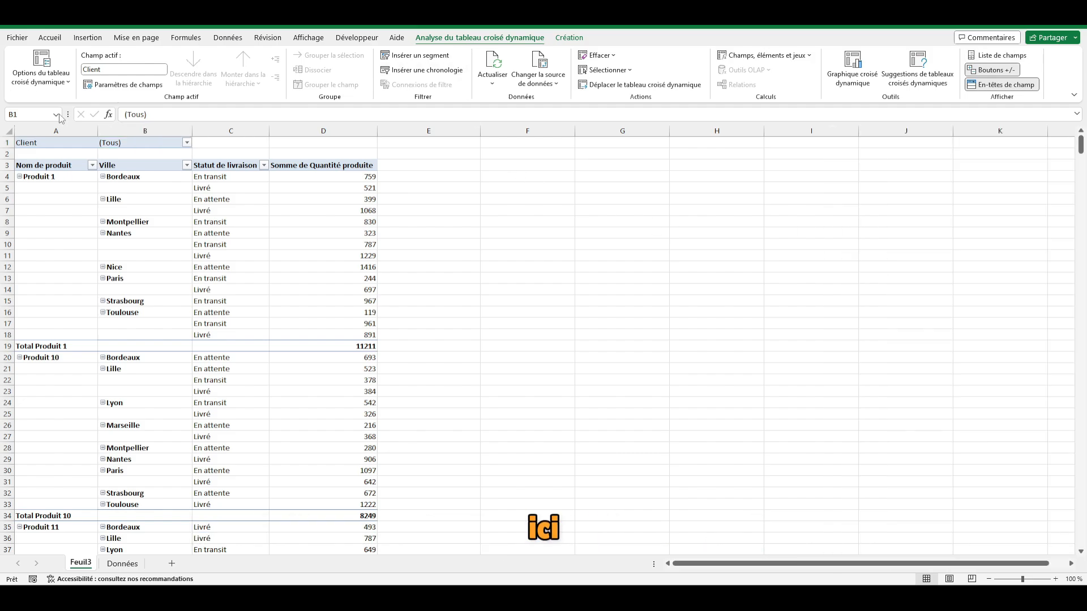
{"action": "left_click", "coordinate": [41, 73]}
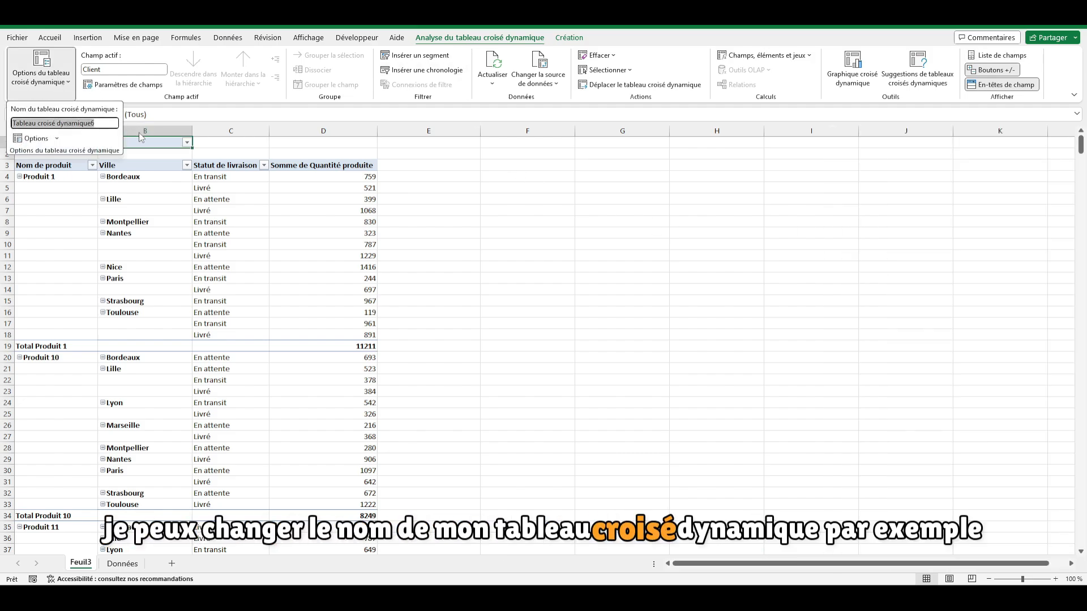
{"action": "type", "text": "Analyse des "}
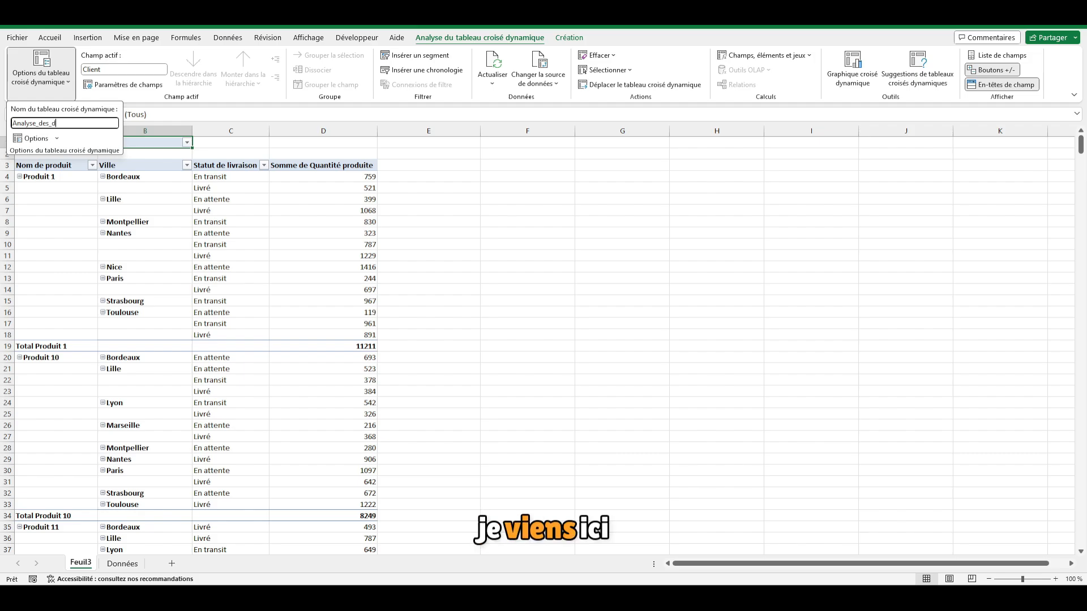
{"action": "type", "text": "donnée"}
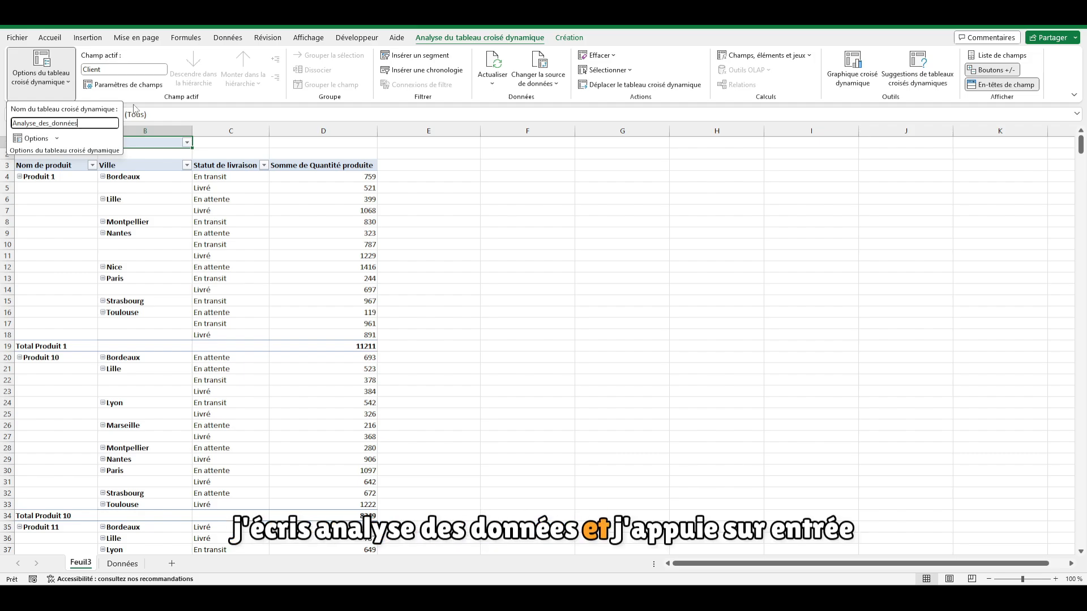
{"action": "type", "text": "s"}
{"action": "key", "text": "Return"}
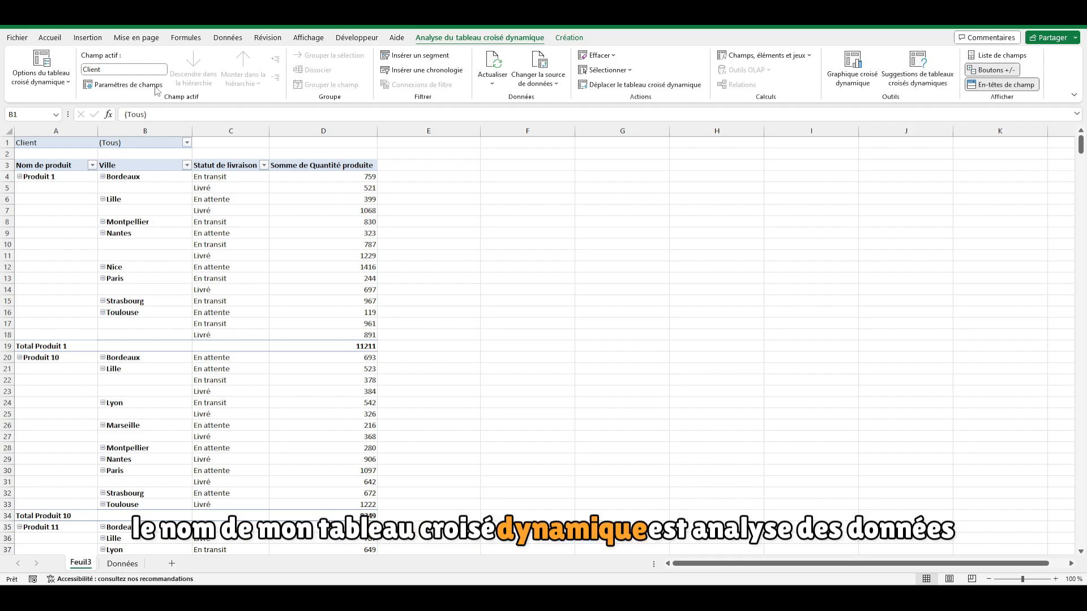
Open the PivotTable options and try switching the error-value and empty-cell display settings on and off.
{"action": "left_click", "coordinate": [56, 79]}
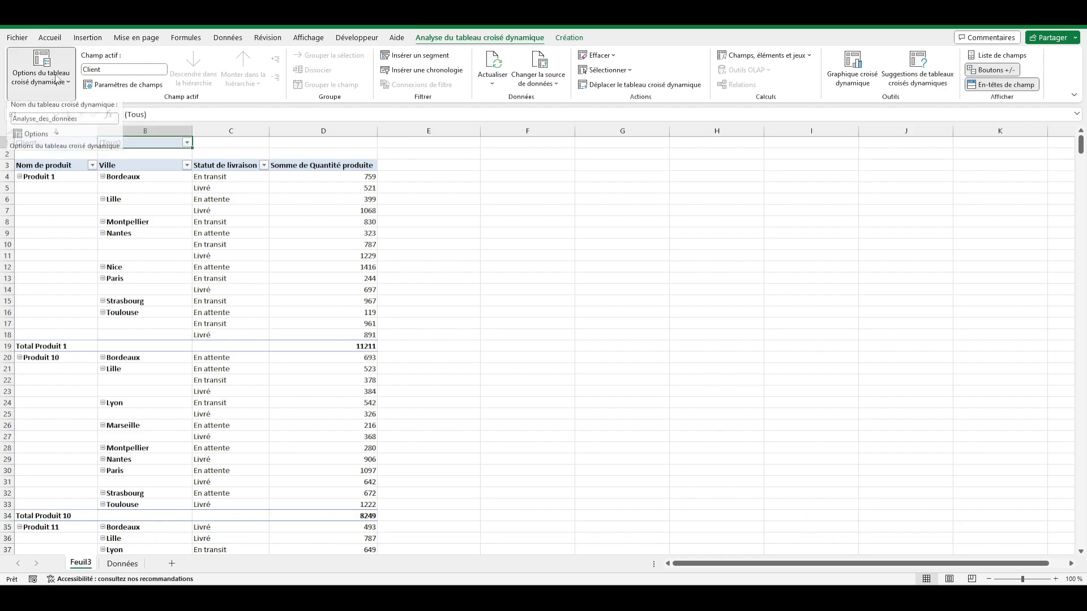
{"action": "left_click", "coordinate": [57, 138]}
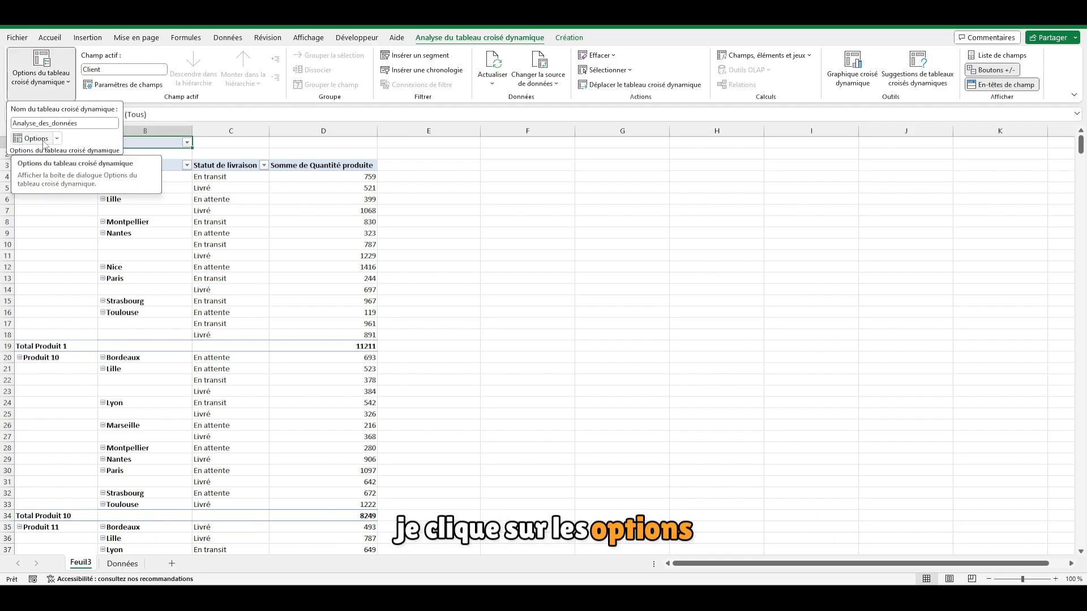
{"action": "left_click", "coordinate": [34, 161]}
{"action": "left_click_drag", "start_coordinate": [377, 159], "coordinate": [348, 160]}
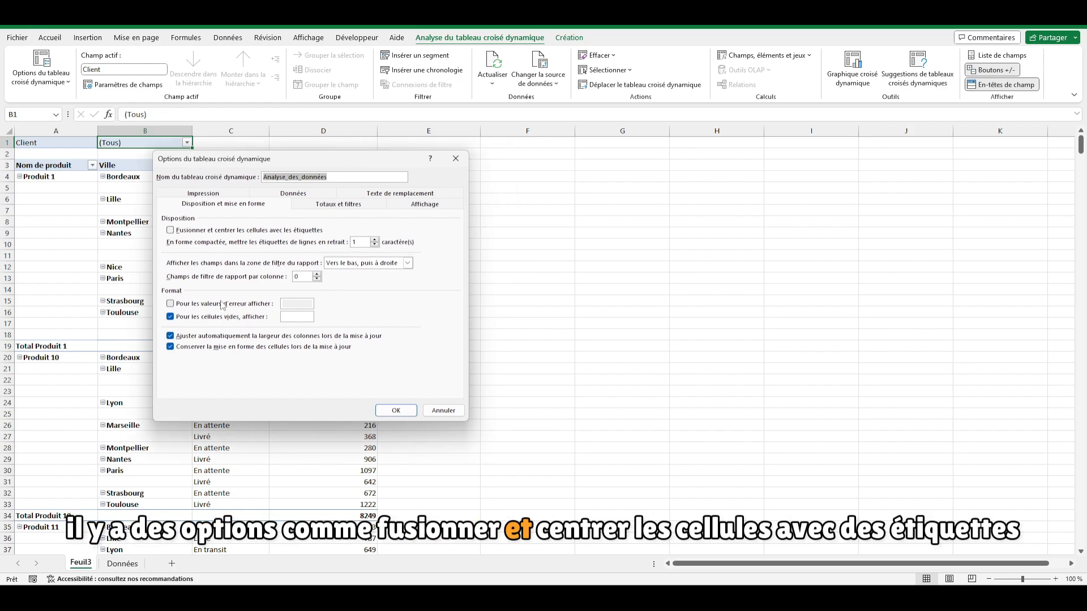
{"action": "left_click", "coordinate": [182, 304]}
{"action": "left_click", "coordinate": [182, 305]}
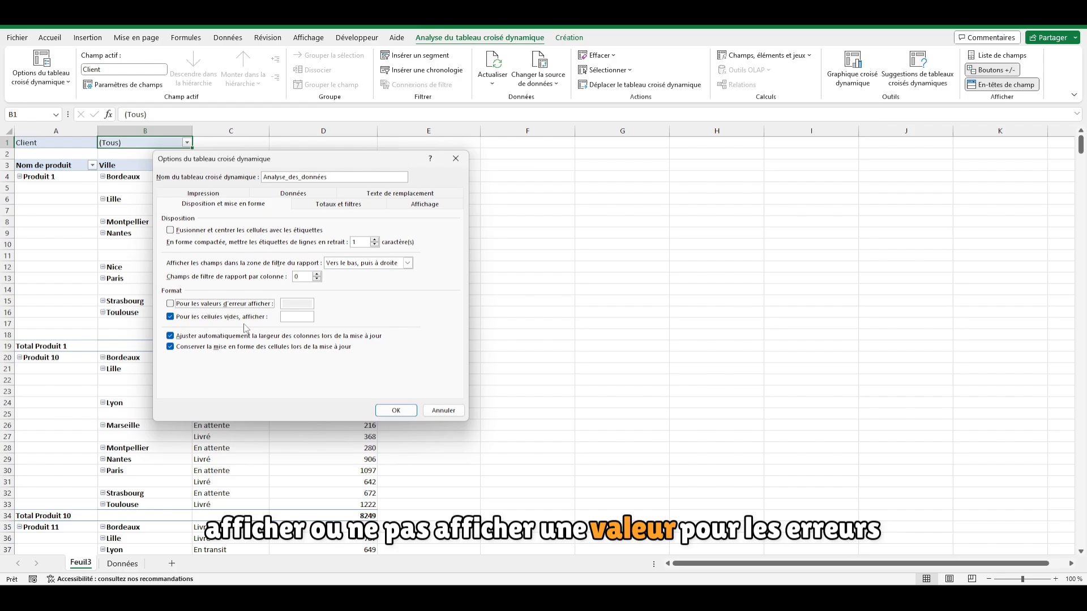
{"action": "left_click", "coordinate": [213, 319]}
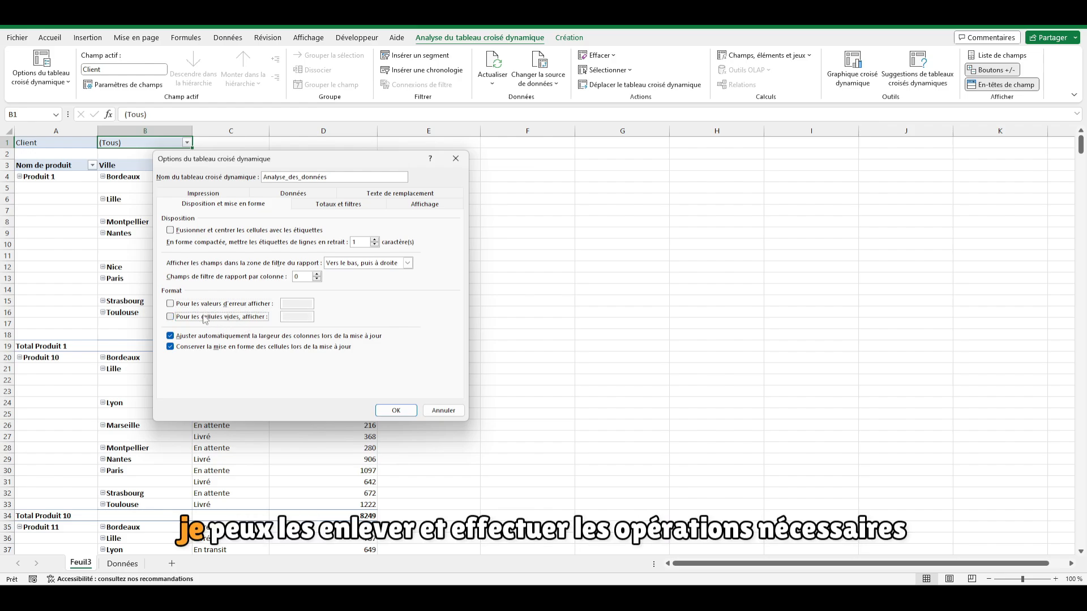
{"action": "left_click", "coordinate": [206, 317]}
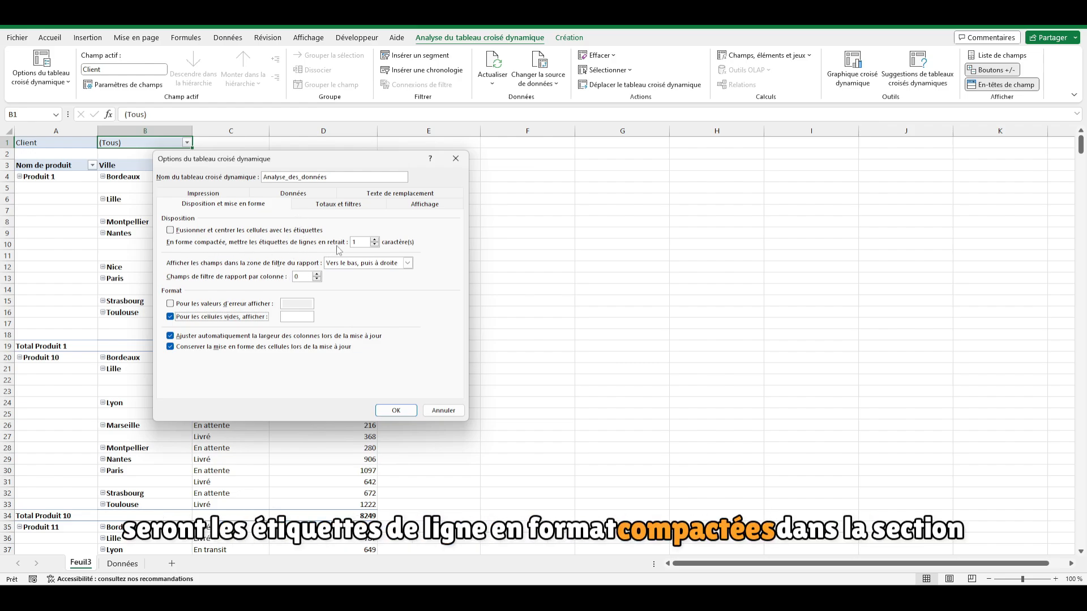
Go through the printing, data, alternative text and display options, enabling data refresh when the file opens, and apply them.
{"action": "left_click", "coordinate": [222, 196]}
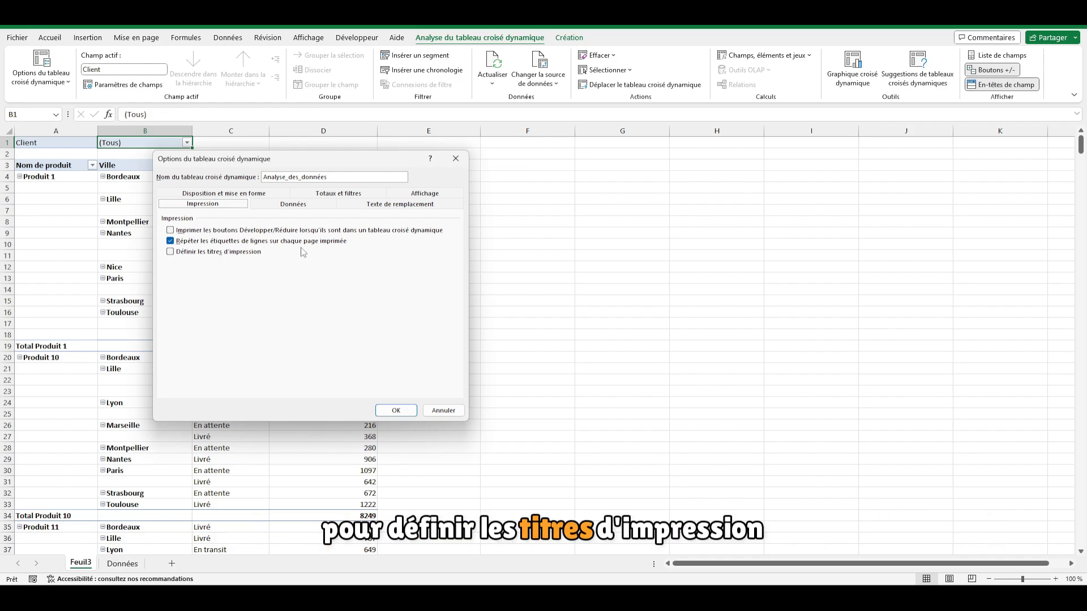
{"action": "left_click", "coordinate": [289, 207]}
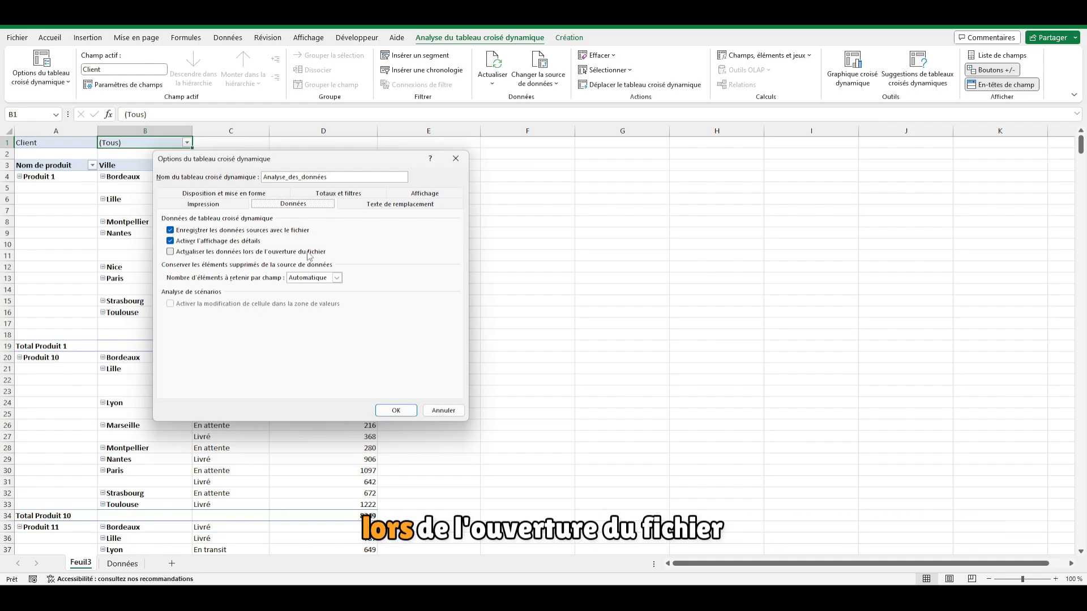
{"action": "left_click", "coordinate": [178, 254]}
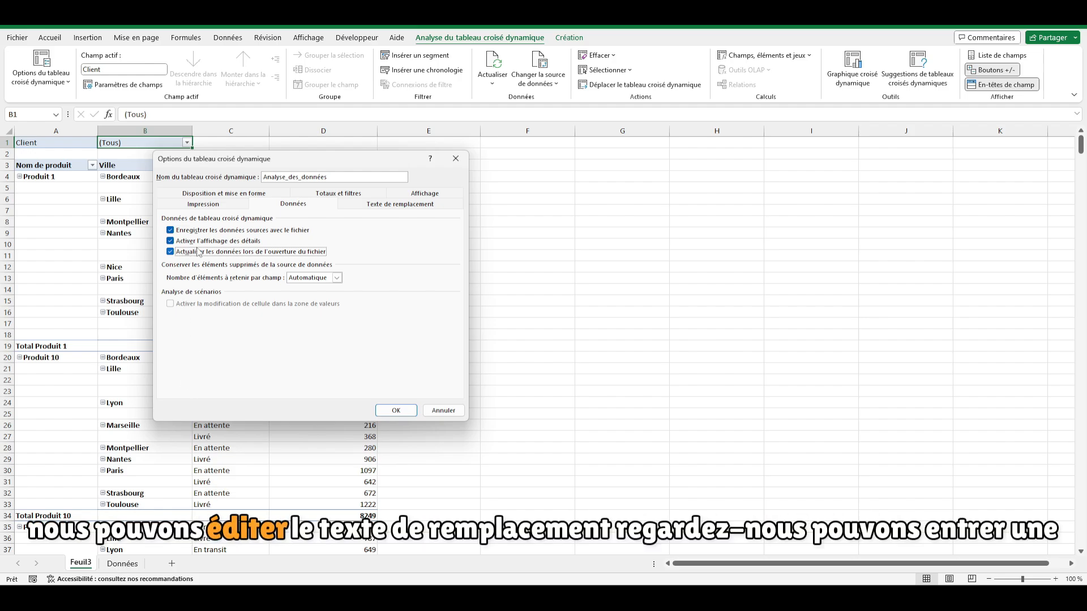
{"action": "left_click", "coordinate": [410, 206]}
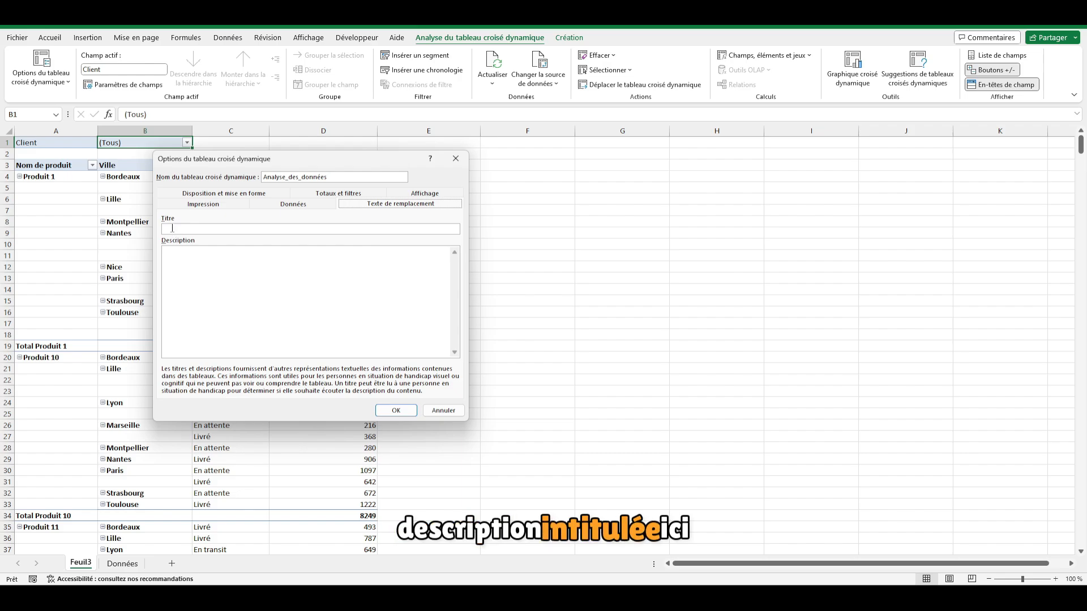
{"action": "left_click", "coordinate": [423, 193]}
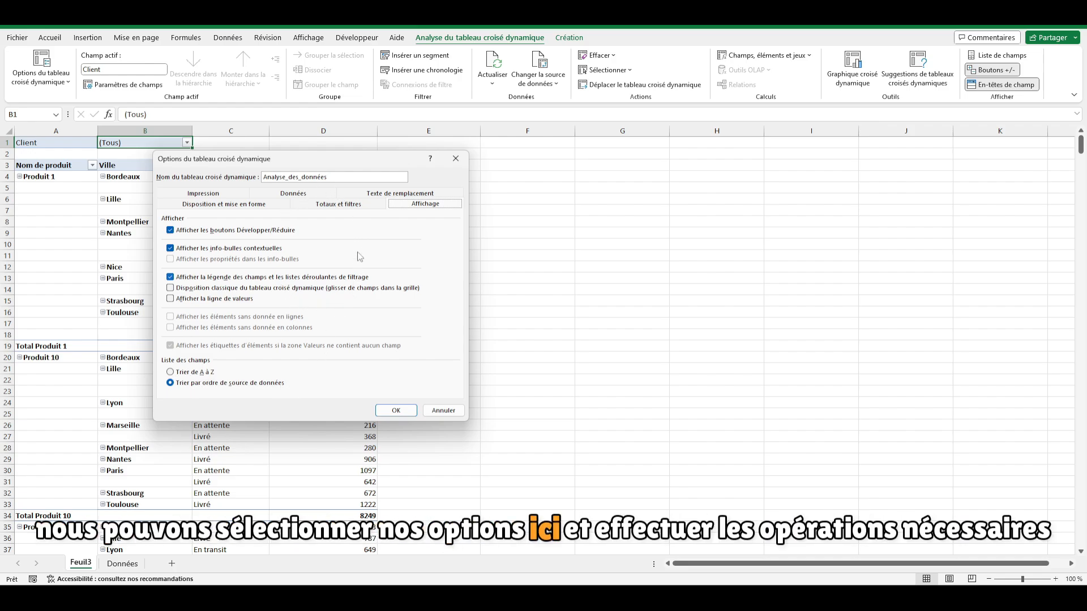
{"action": "left_click", "coordinate": [396, 410]}
Try a custom Moyenne subtotal in the Statut de livraison field settings and examine the layout and print options without applying changes.
{"action": "left_click", "coordinate": [229, 165]}
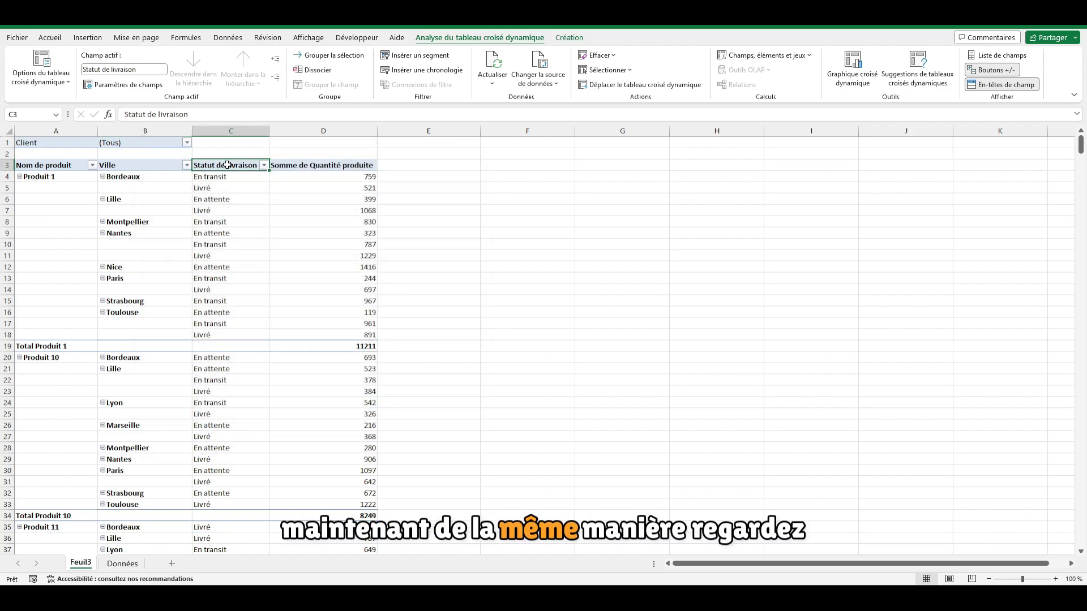
{"action": "left_click", "coordinate": [123, 84]}
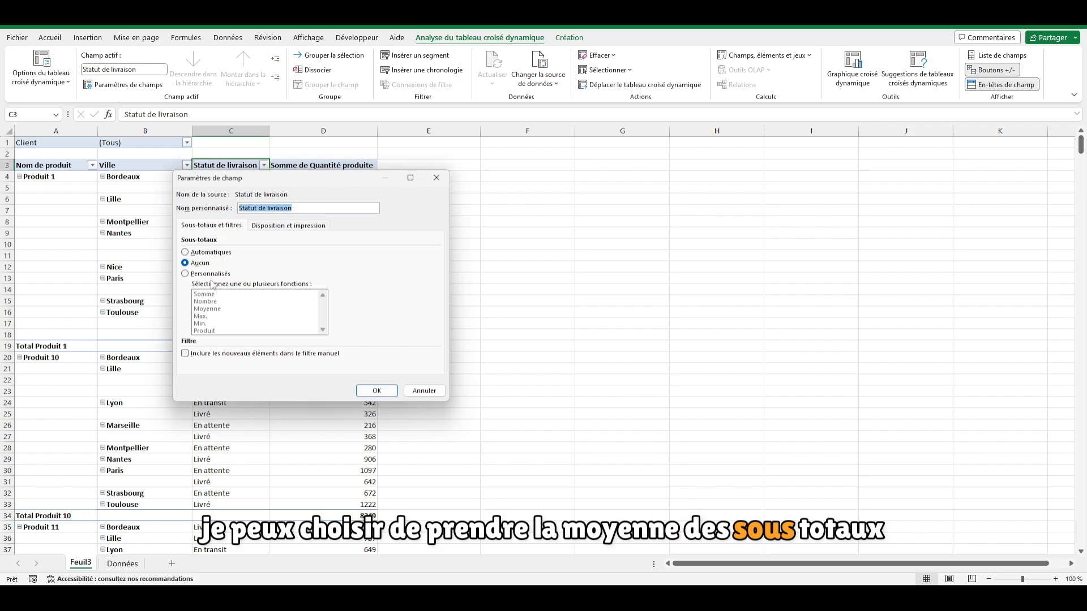
{"action": "left_click", "coordinate": [213, 275]}
{"action": "left_click", "coordinate": [214, 310]}
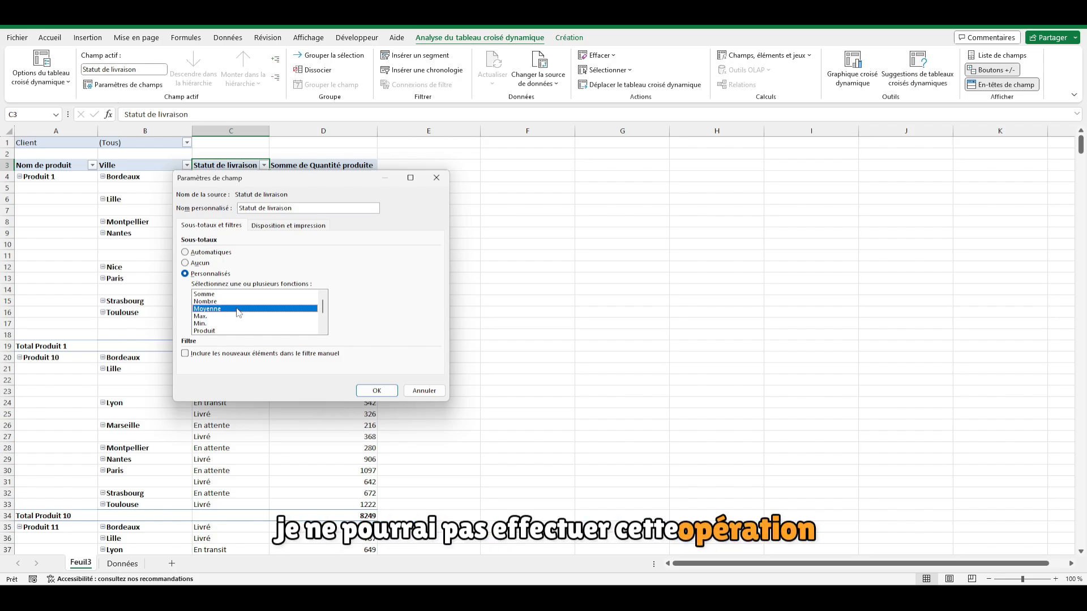
{"action": "left_click", "coordinate": [193, 263]}
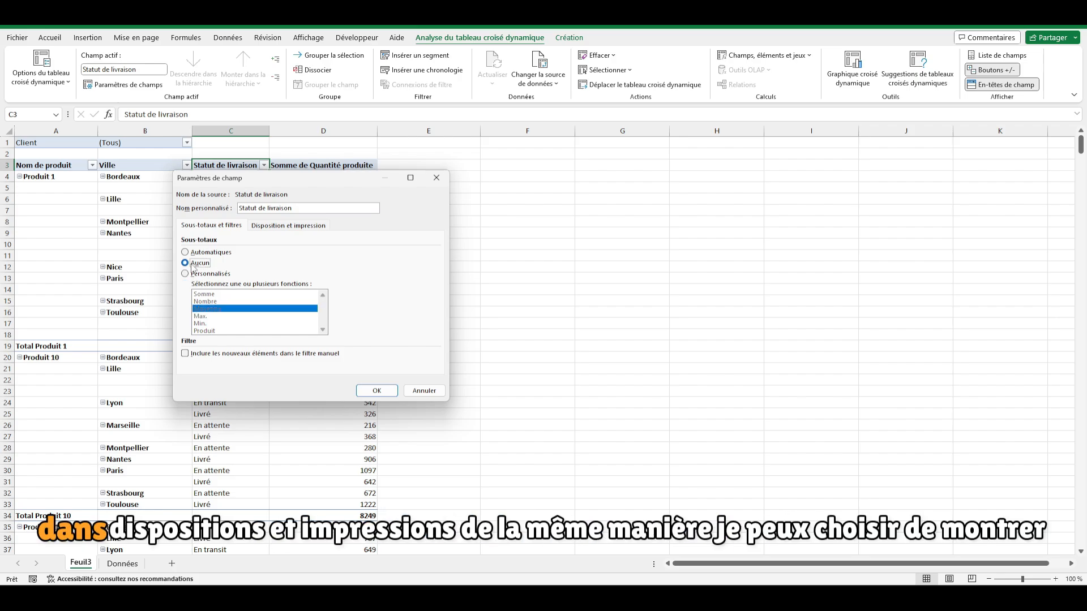
{"action": "left_click", "coordinate": [292, 227]}
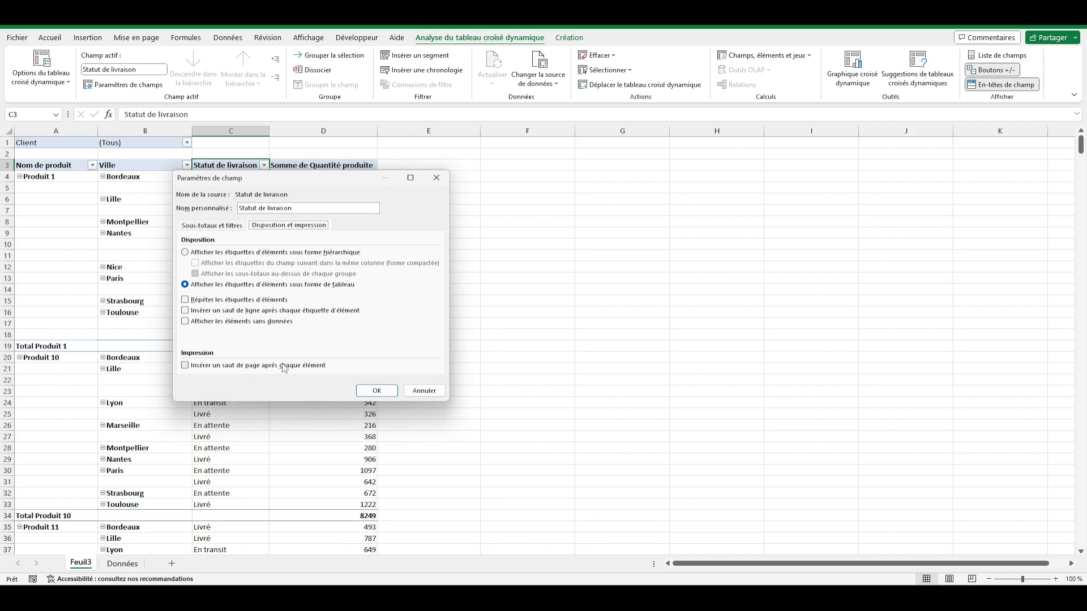
{"action": "left_click", "coordinate": [436, 179]}
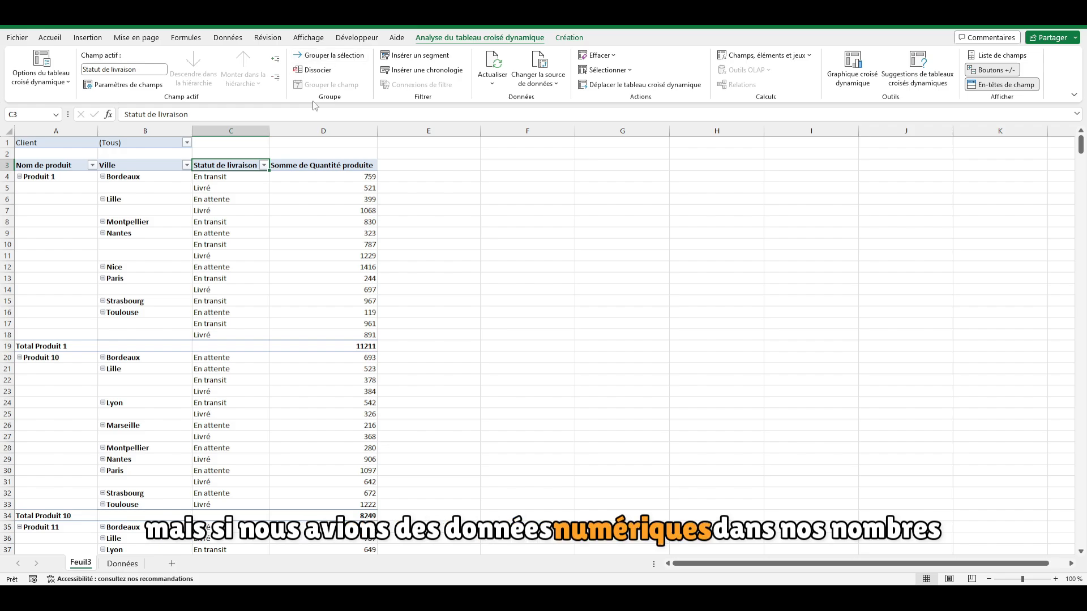
{"action": "left_click", "coordinate": [530, 178]}
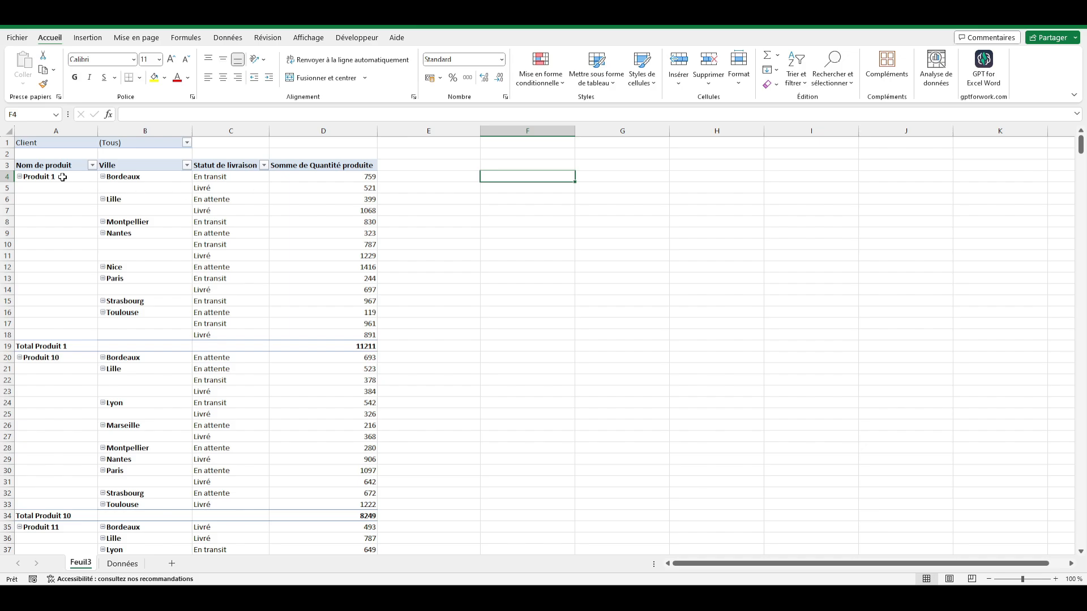
Copy the whole PivotTable in columns A to D and paste the copy starting at column F.
{"action": "left_click_drag", "start_coordinate": [56, 131], "coordinate": [301, 119]}
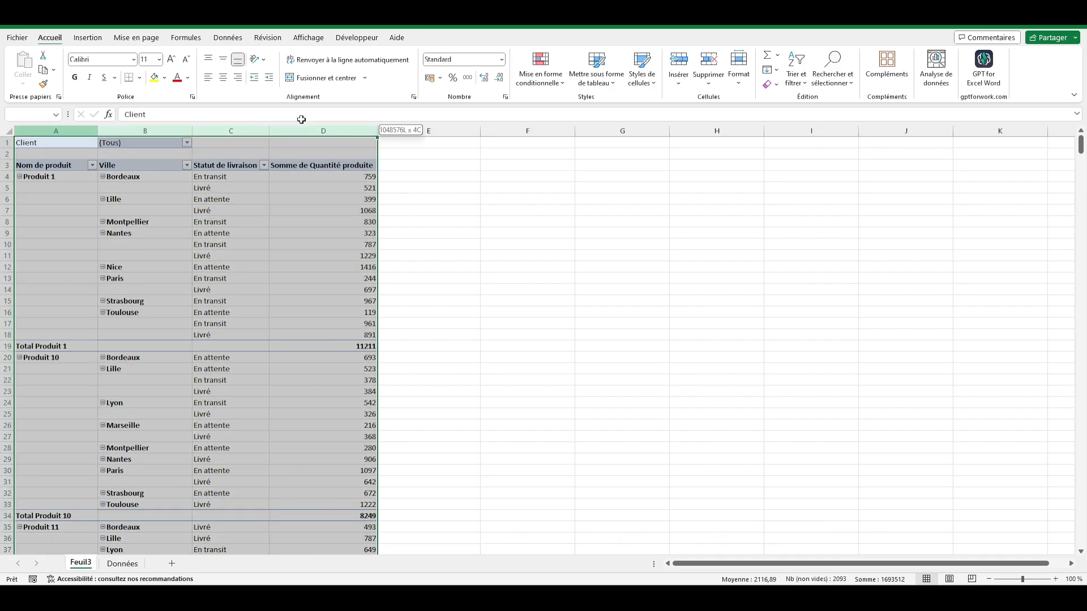
{"action": "key", "text": "ctrl+c"}
{"action": "right_click", "coordinate": [527, 131]}
{"action": "left_click", "coordinate": [544, 198]}
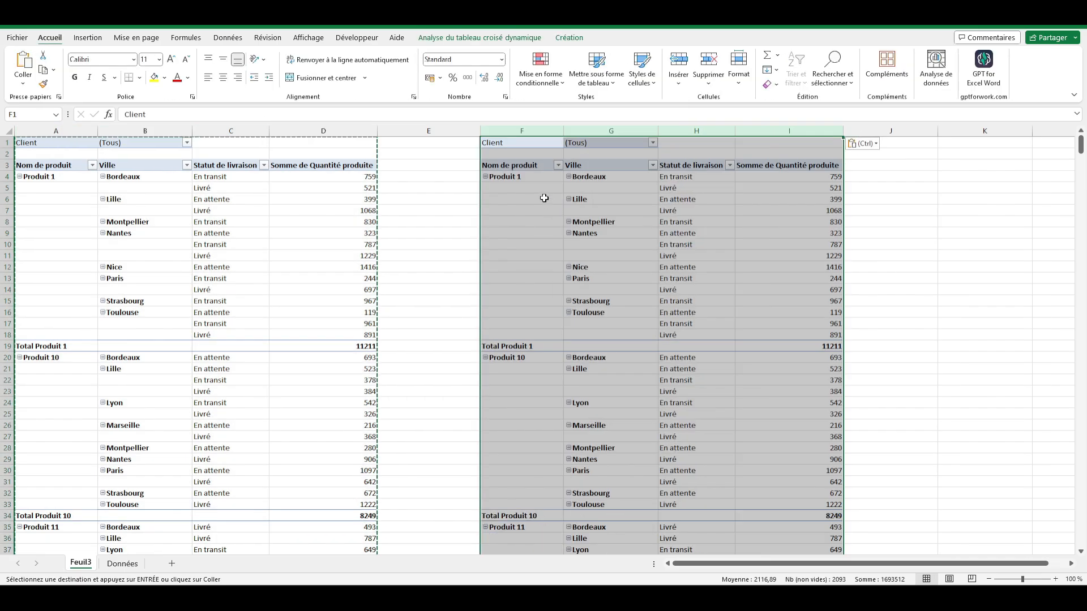
Reduce the copied PivotTable to the Quantité produite field alone and move that field from values to rows.
{"action": "right_click", "coordinate": [518, 188]}
{"action": "left_click", "coordinate": [518, 188]}
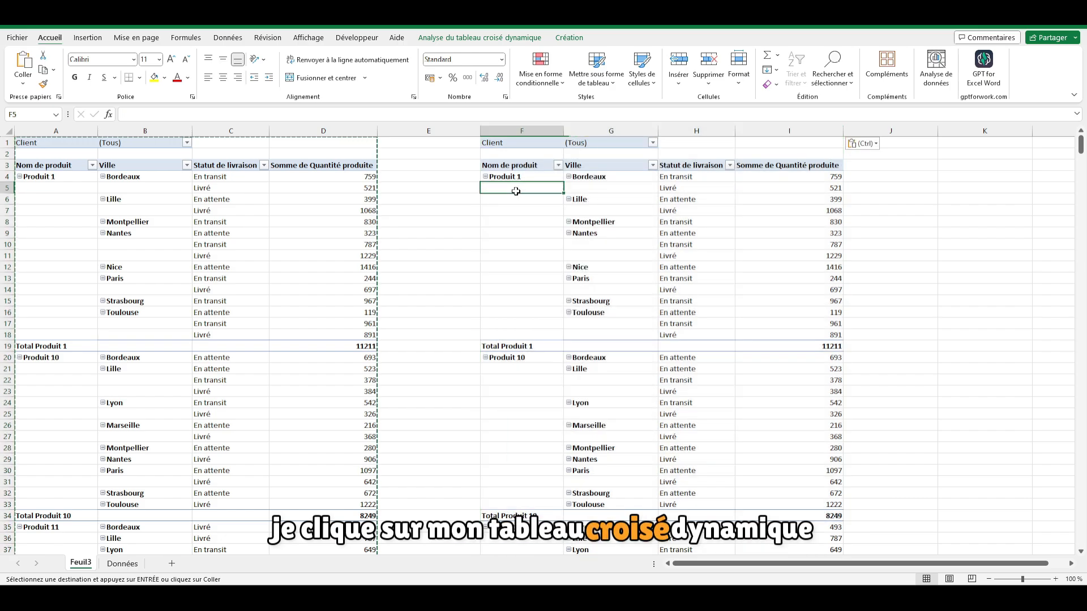
{"action": "right_click", "coordinate": [518, 189]}
{"action": "left_click", "coordinate": [577, 453]}
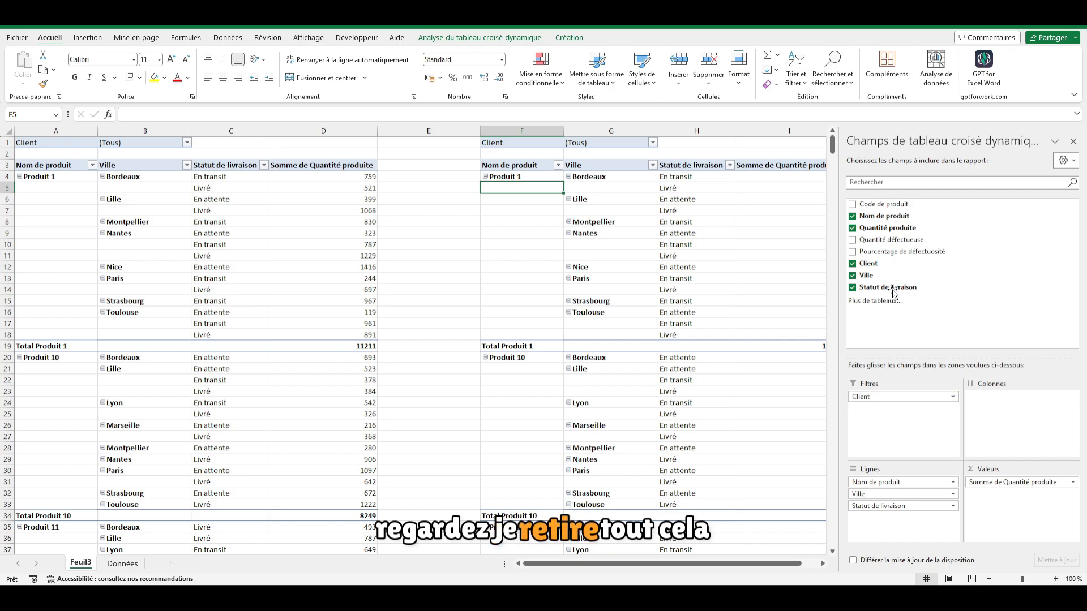
{"action": "left_click_drag", "start_coordinate": [892, 398], "coordinate": [893, 289]}
{"action": "left_click_drag", "start_coordinate": [893, 484], "coordinate": [890, 317]}
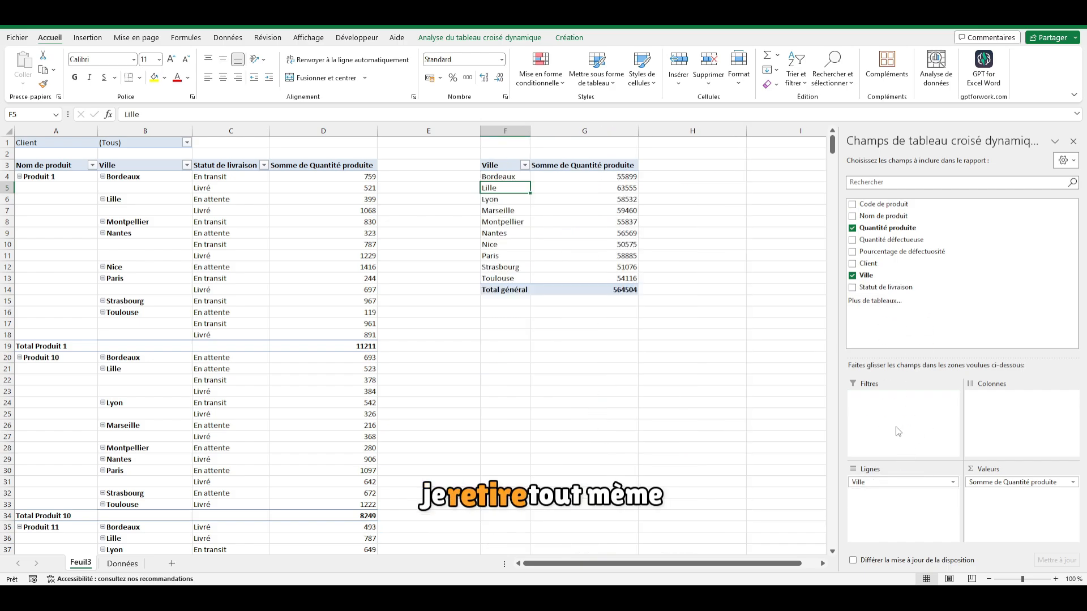
{"action": "left_click_drag", "start_coordinate": [890, 258], "coordinate": [892, 258]}
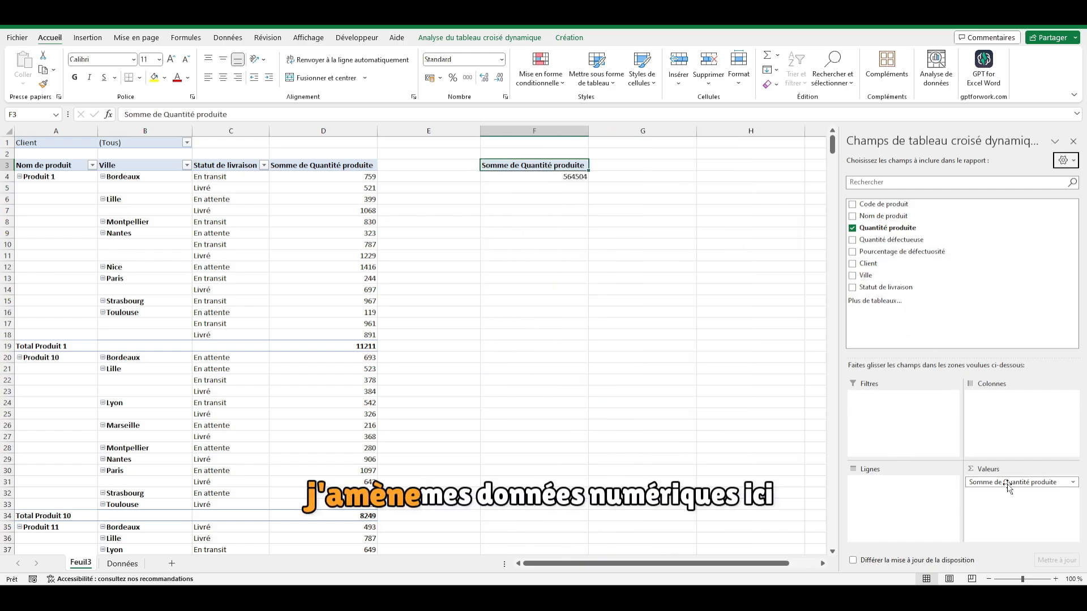
{"action": "left_click_drag", "start_coordinate": [1019, 482], "coordinate": [900, 502]}
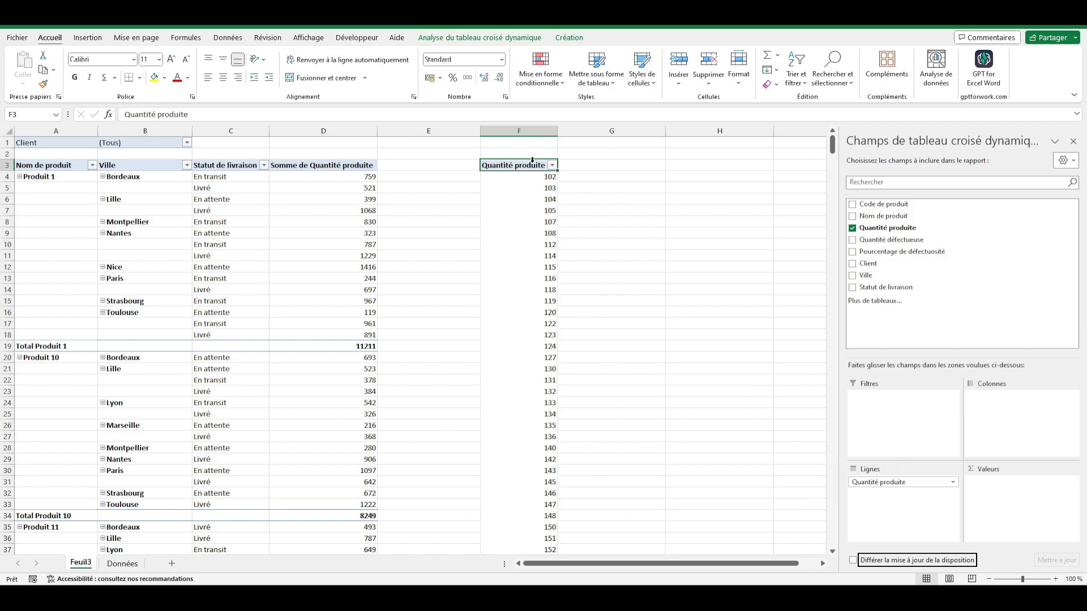
Group the Quantité produite row values of the copied PivotTable in intervals of 50.
{"action": "left_click", "coordinate": [534, 207]}
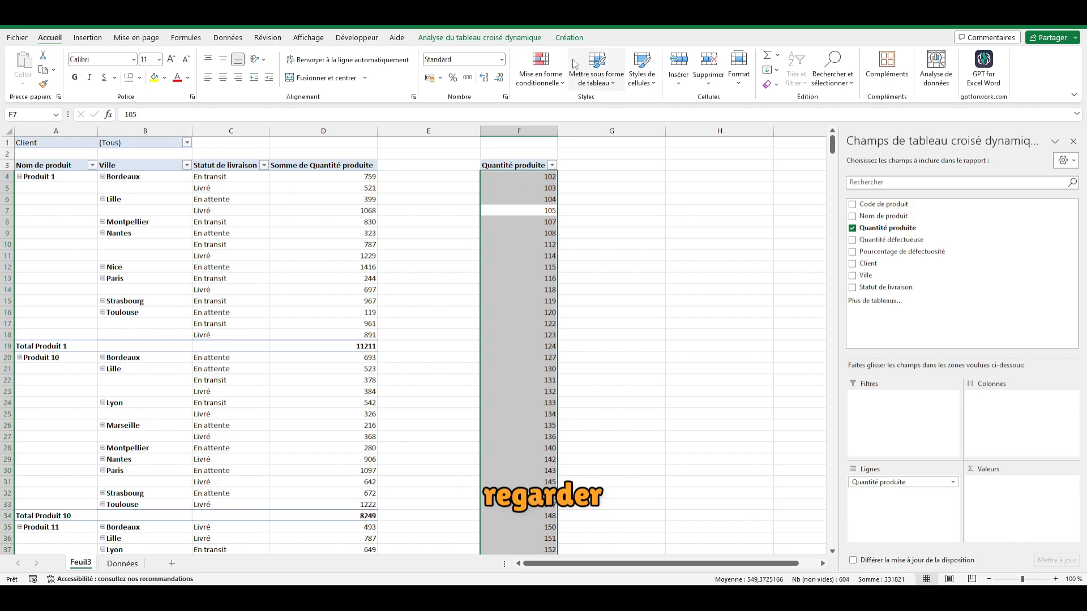
{"action": "left_click", "coordinate": [485, 45]}
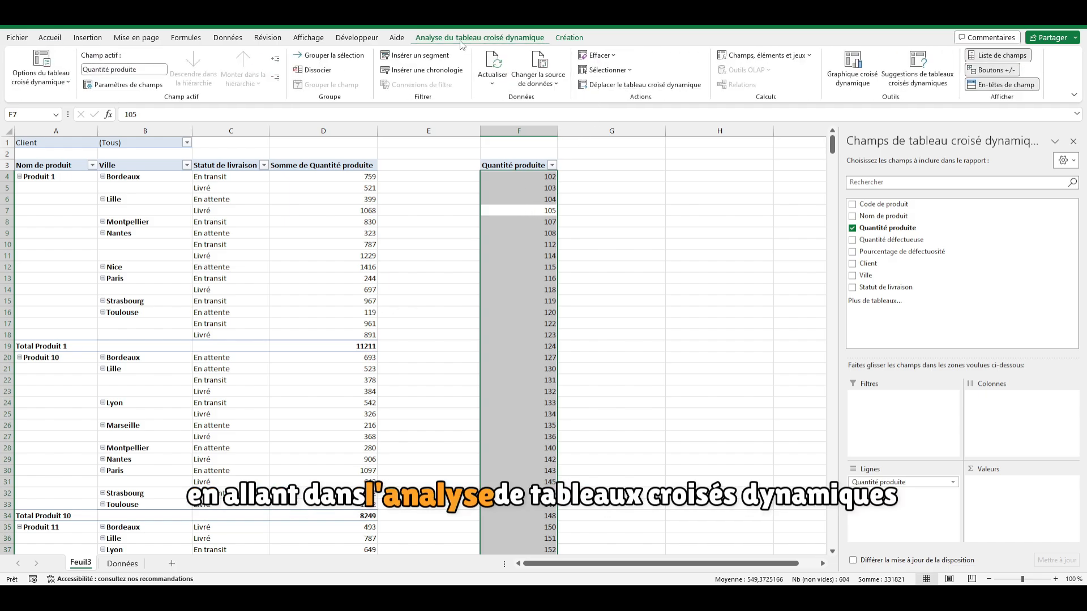
{"action": "left_click", "coordinate": [327, 57]}
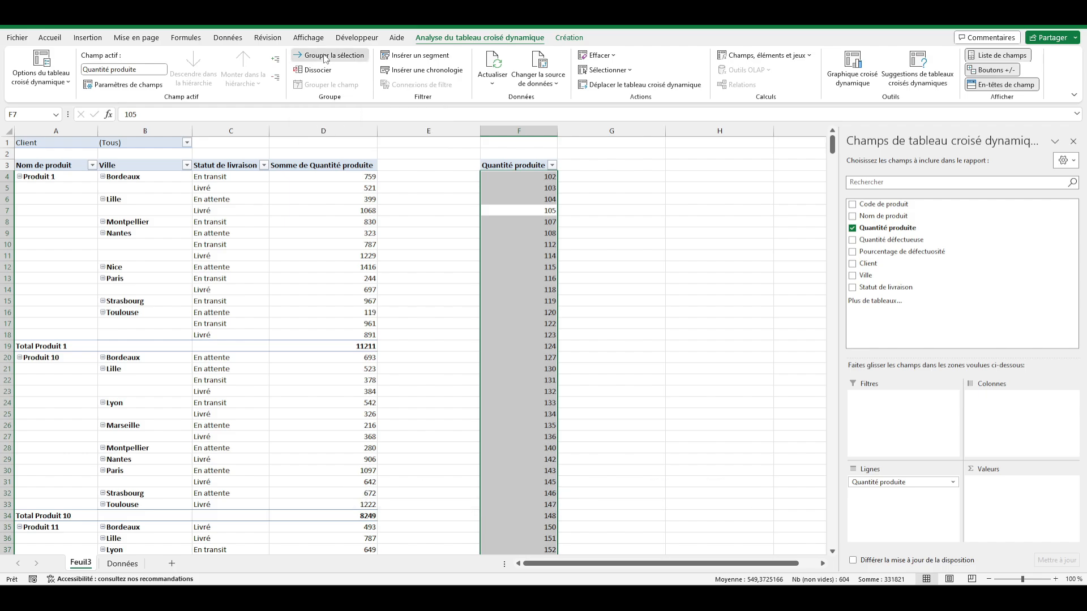
{"action": "left_click", "coordinate": [331, 276]}
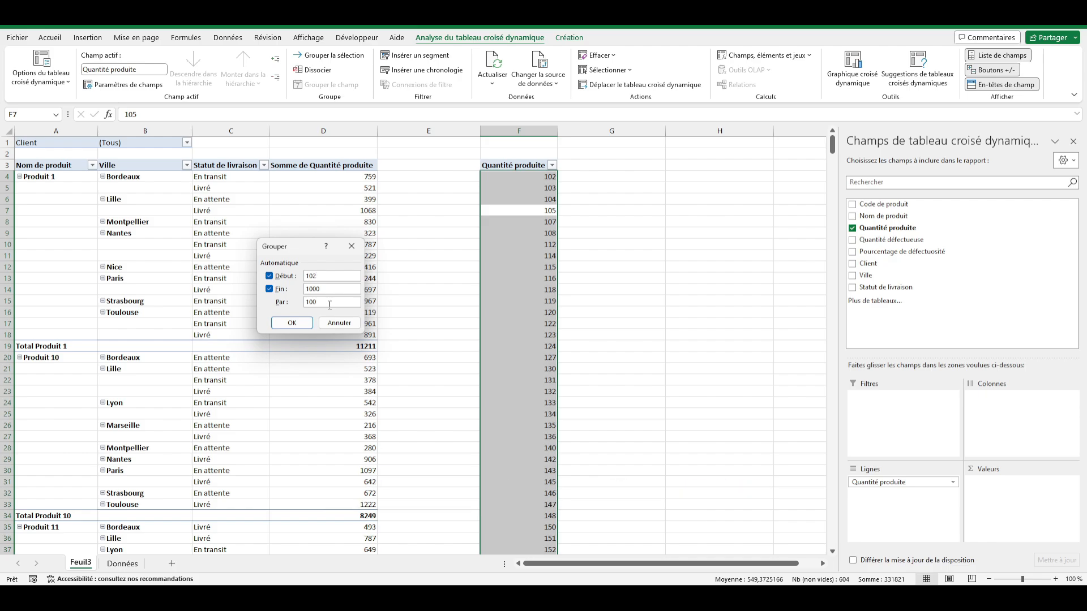
{"action": "double_click", "coordinate": [313, 304]}
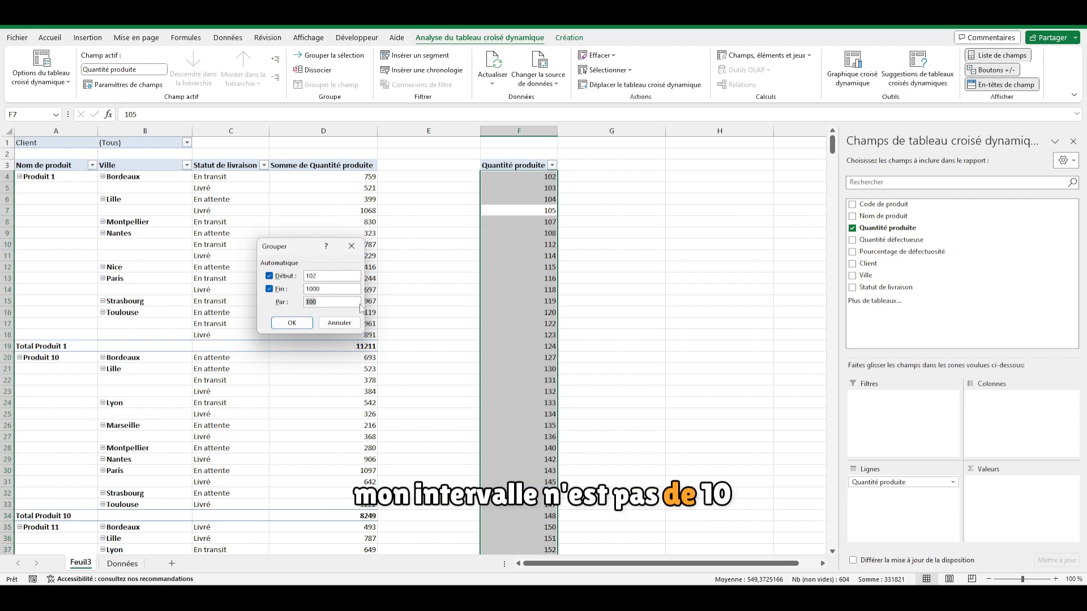
{"action": "type", "text": "50"}
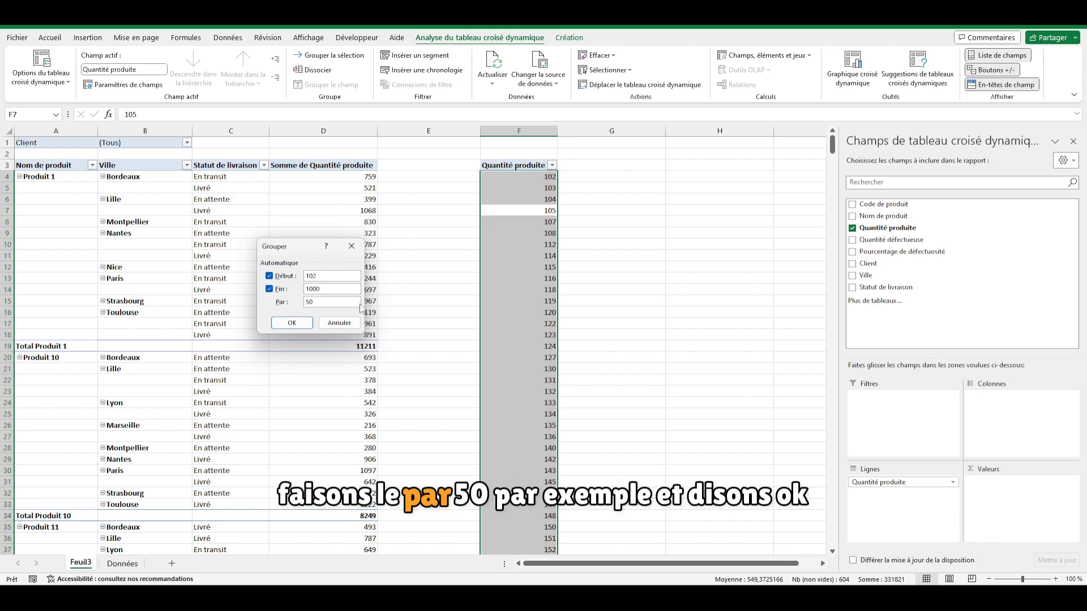
{"action": "left_click", "coordinate": [292, 323]}
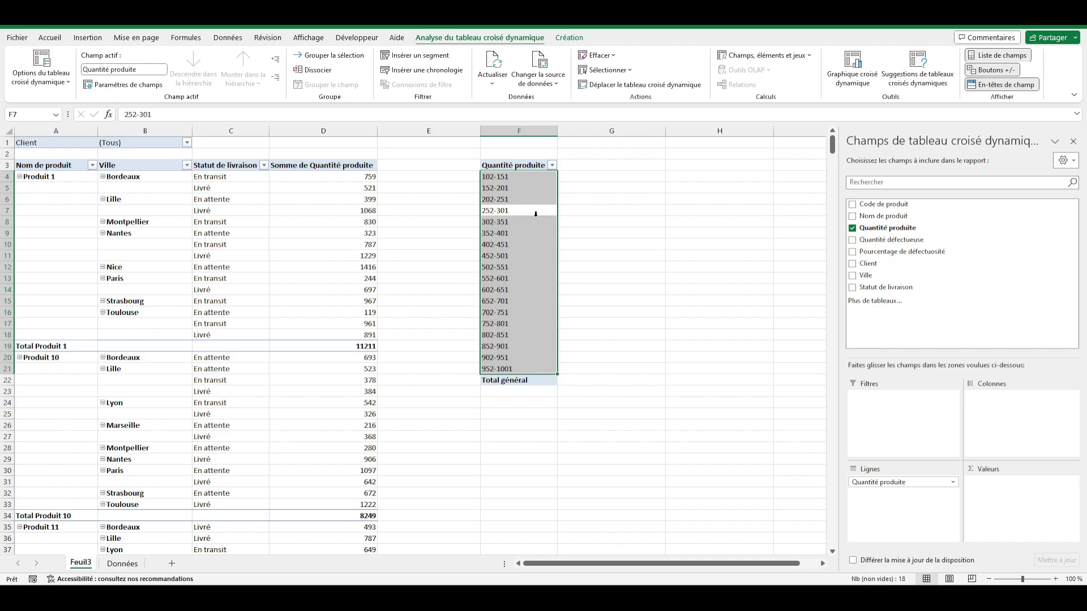
Go through the grouped quantity intervals in the copied PivotTable one by one.
{"action": "left_click", "coordinate": [487, 177]}
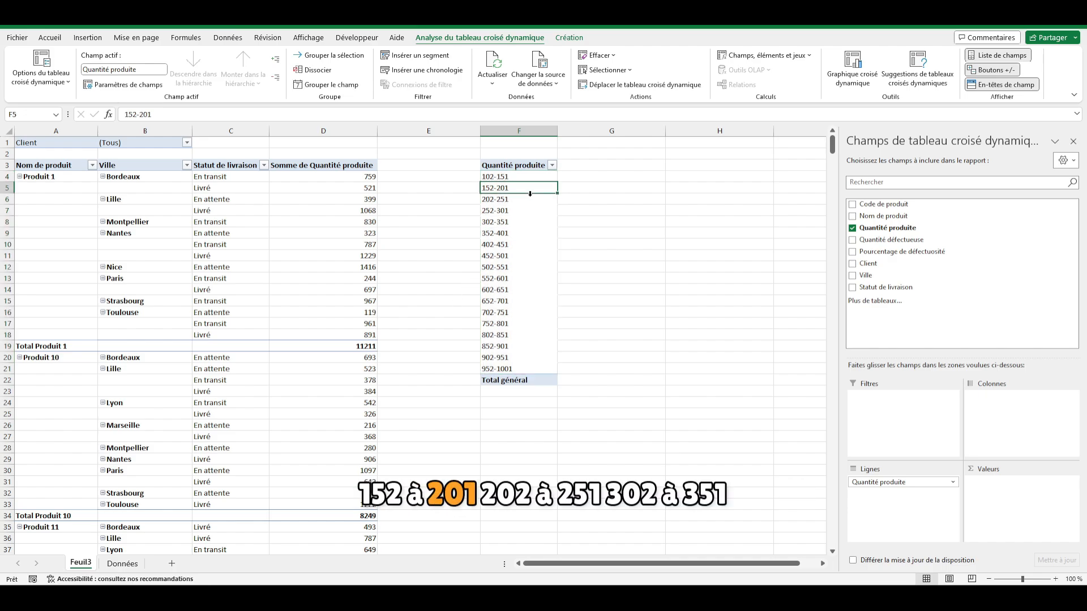
{"action": "key", "text": "Down"}
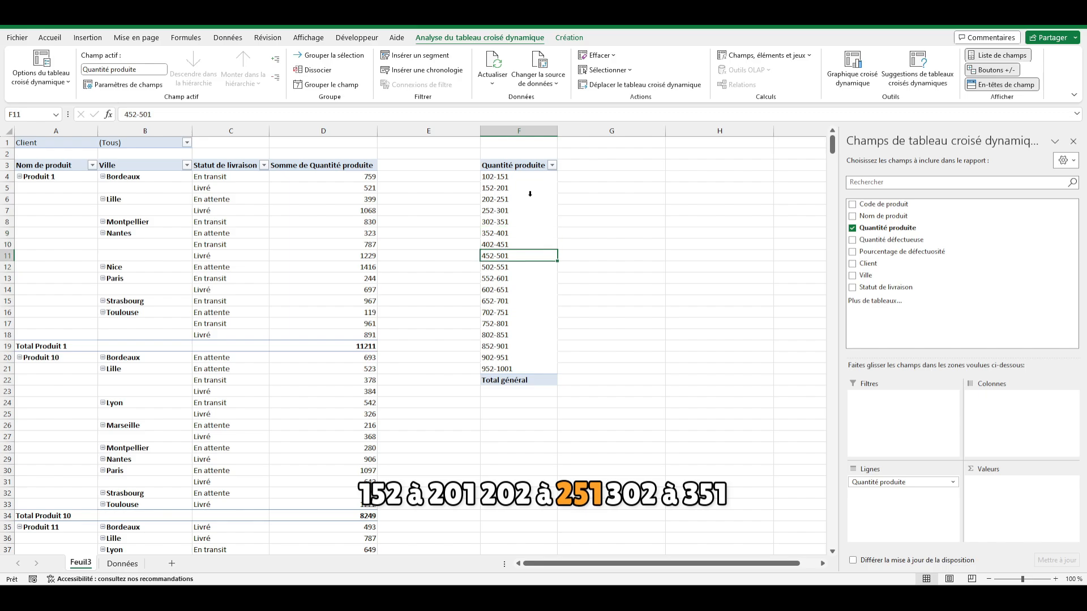
{"action": "key", "text": "Down"}
{"action": "key", "text": "Down"}
{"action": "key", "text": "Down"}
{"action": "key", "text": "Down"}
{"action": "key", "text": "Down"}
{"action": "key", "text": "Down"}
{"action": "key", "text": "Down"}
{"action": "key", "text": "Down"}
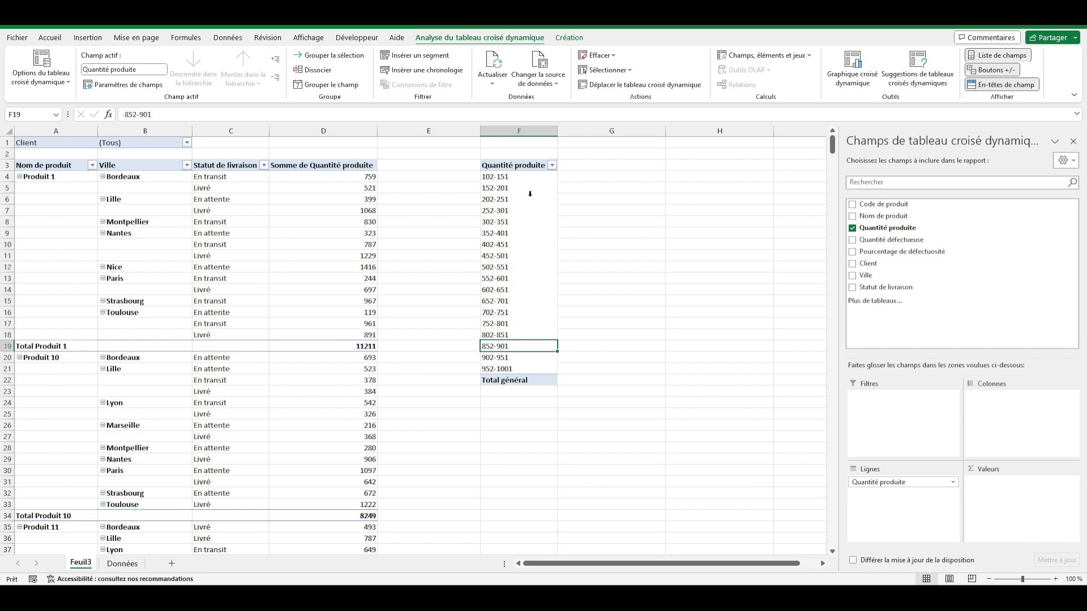
{"action": "left_click", "coordinate": [574, 255]}
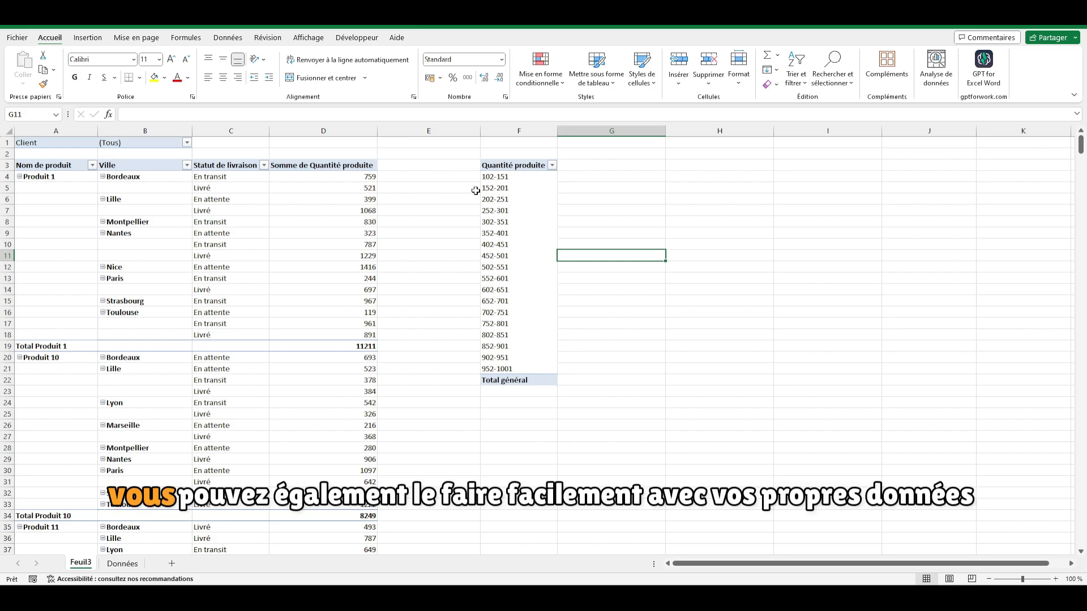
Insert several blank columns at column E to move the grouped PivotTable copy farther from the original one.
{"action": "right_click", "coordinate": [430, 131]}
{"action": "left_click", "coordinate": [463, 241]}
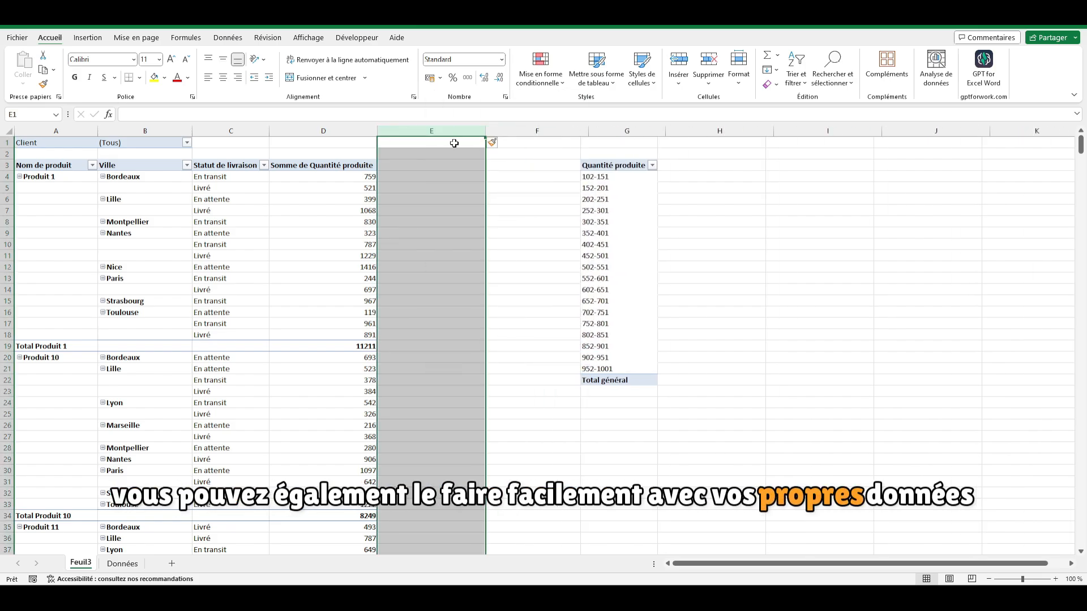
{"action": "right_click", "coordinate": [451, 131]}
{"action": "left_click", "coordinate": [502, 245]}
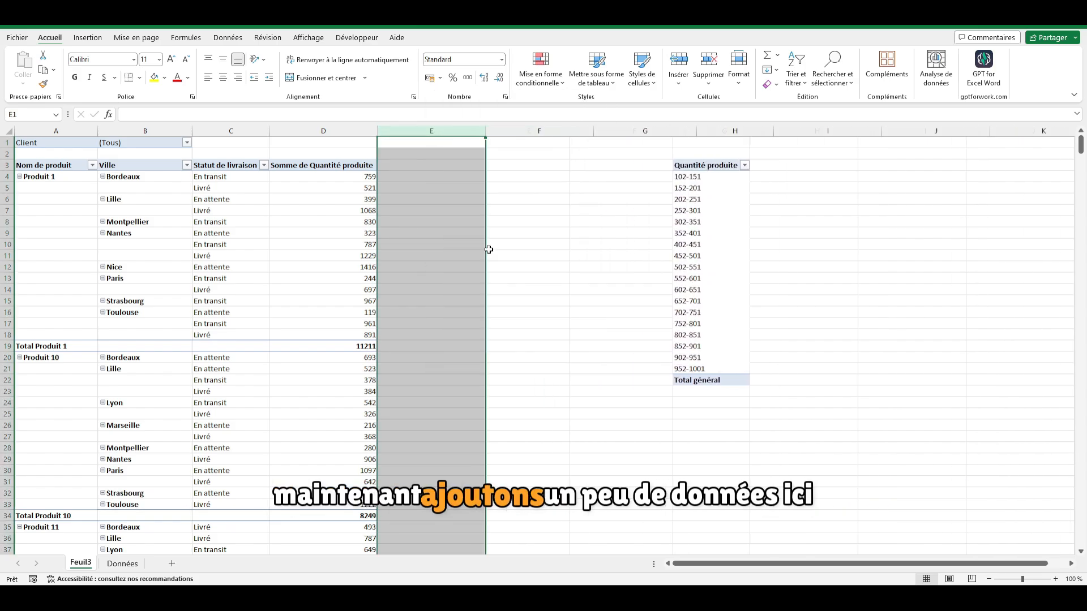
{"action": "left_click_drag", "start_coordinate": [502, 128], "coordinate": [616, 130]}
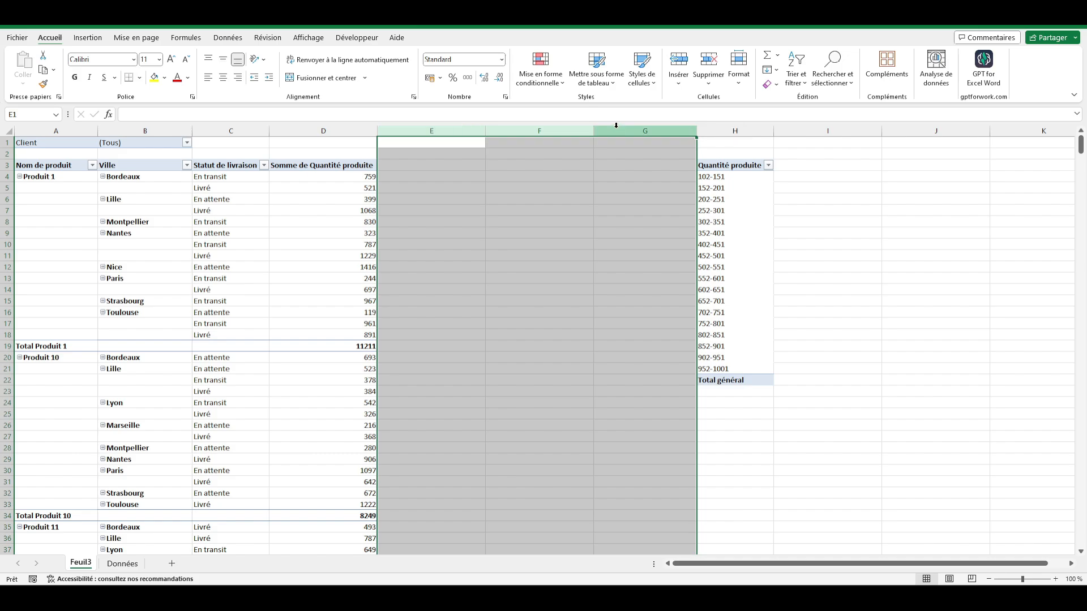
{"action": "right_click", "coordinate": [617, 125]}
{"action": "left_click_drag", "start_coordinate": [460, 131], "coordinate": [692, 128]}
{"action": "right_click", "coordinate": [684, 133]}
{"action": "left_click", "coordinate": [731, 252]}
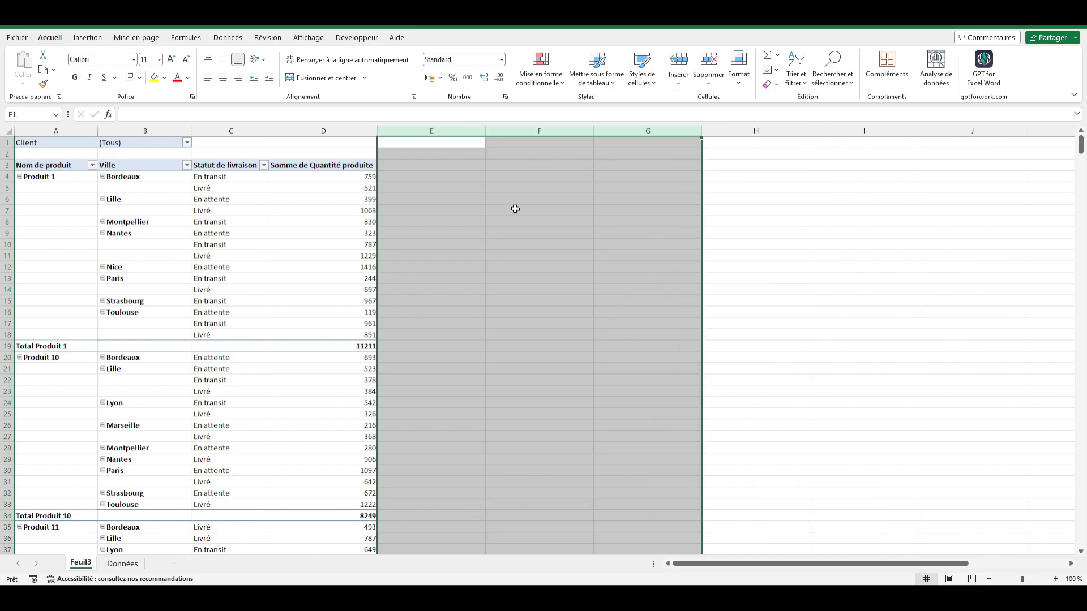
{"action": "left_click", "coordinate": [476, 187]}
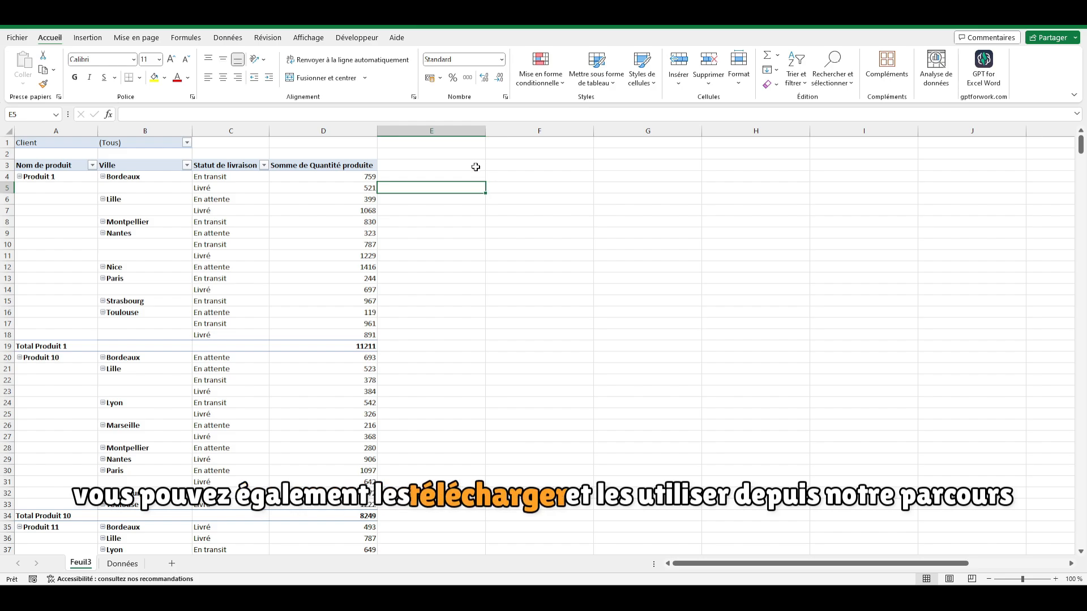
{"action": "left_click", "coordinate": [422, 165]}
{"action": "left_click_drag", "start_coordinate": [716, 563], "coordinate": [508, 526]}
{"action": "left_click", "coordinate": [488, 175]}
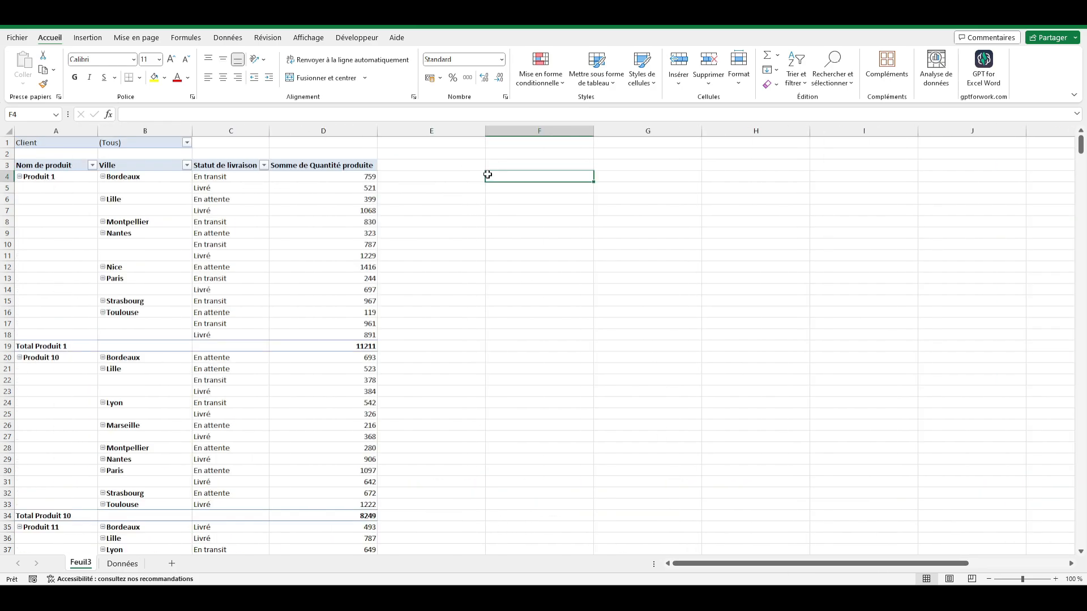
Check which fields are available as slicers for the original PivotTable and remove its Client report filter.
{"action": "left_click", "coordinate": [212, 200]}
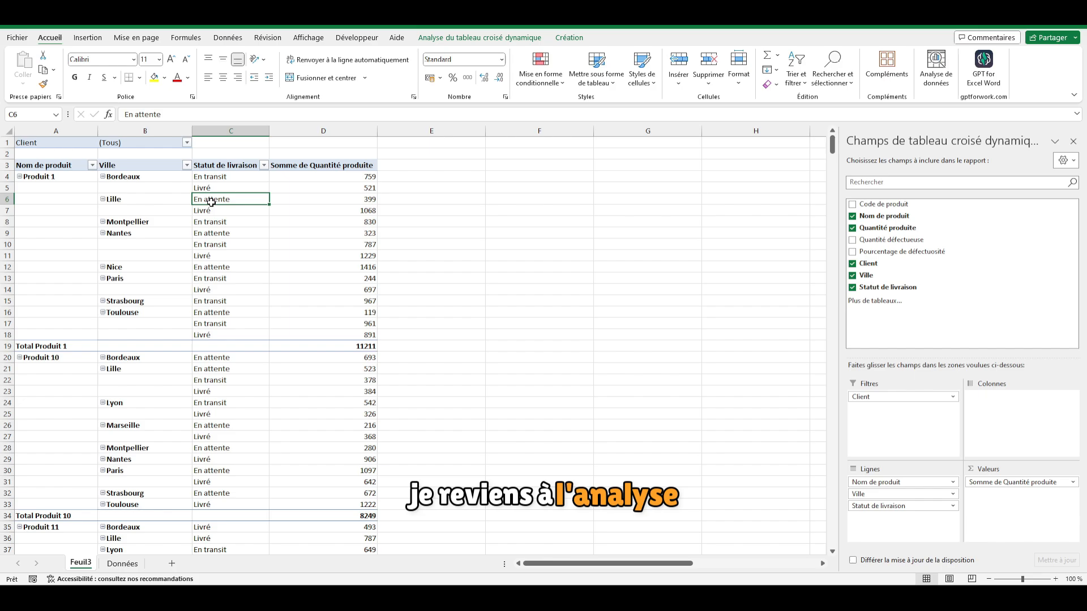
{"action": "left_click", "coordinate": [464, 38]}
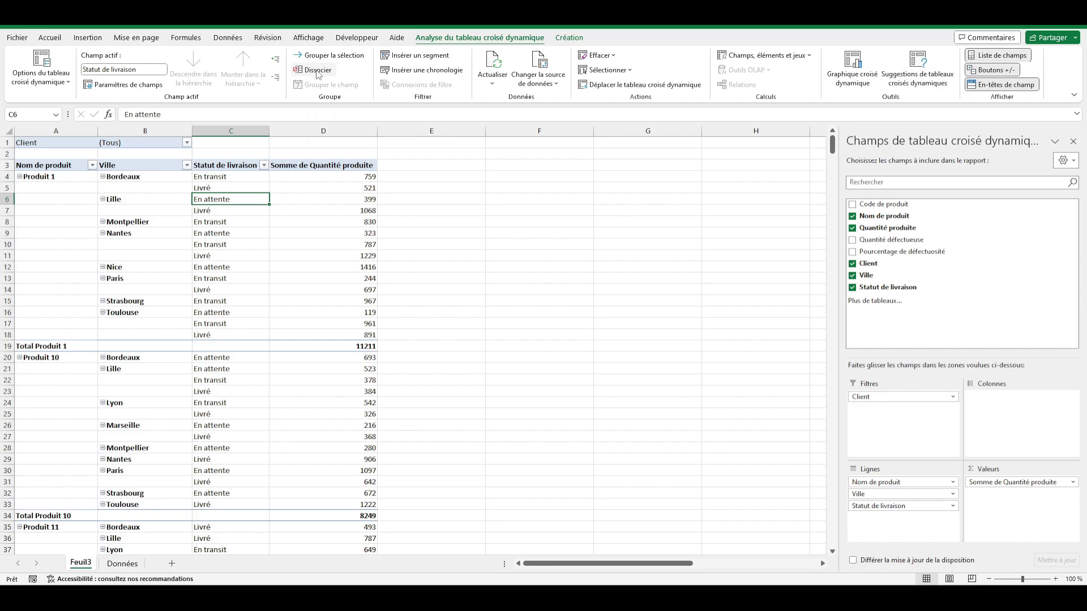
{"action": "left_click", "coordinate": [417, 57]}
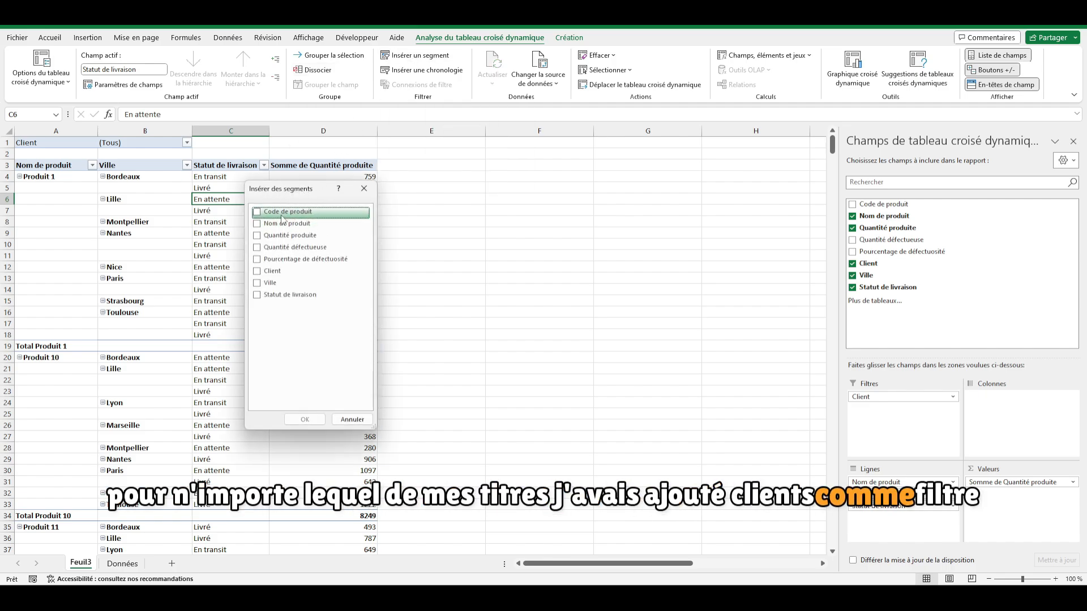
{"action": "left_click", "coordinate": [365, 188]}
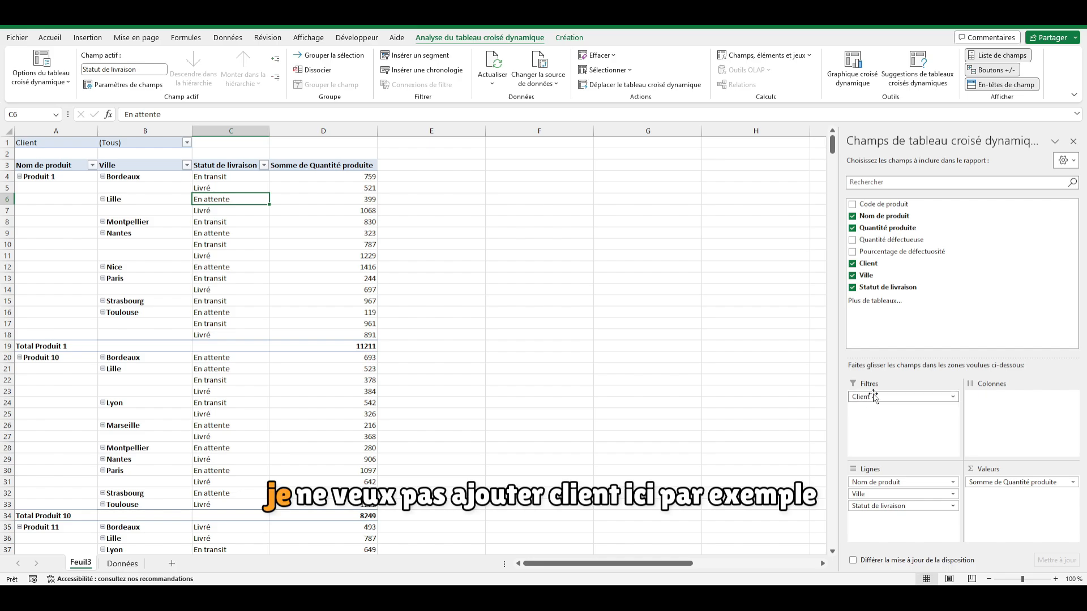
{"action": "left_click_drag", "start_coordinate": [895, 401], "coordinate": [905, 319]}
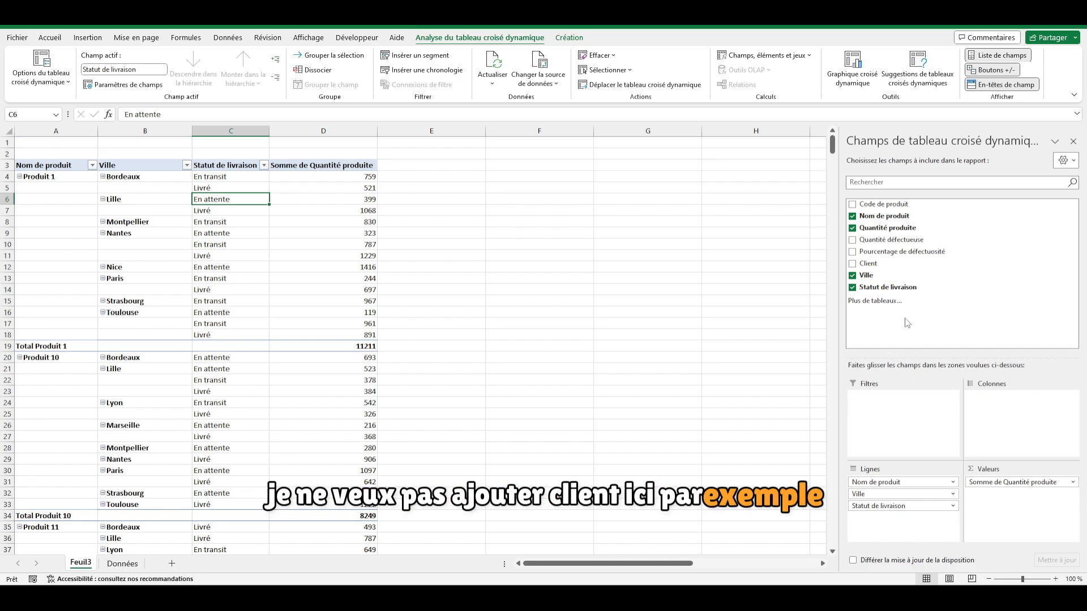
Insert a slicer for the Client field and place it beside the PivotTable's header row, over column E.
{"action": "left_click", "coordinate": [418, 56]}
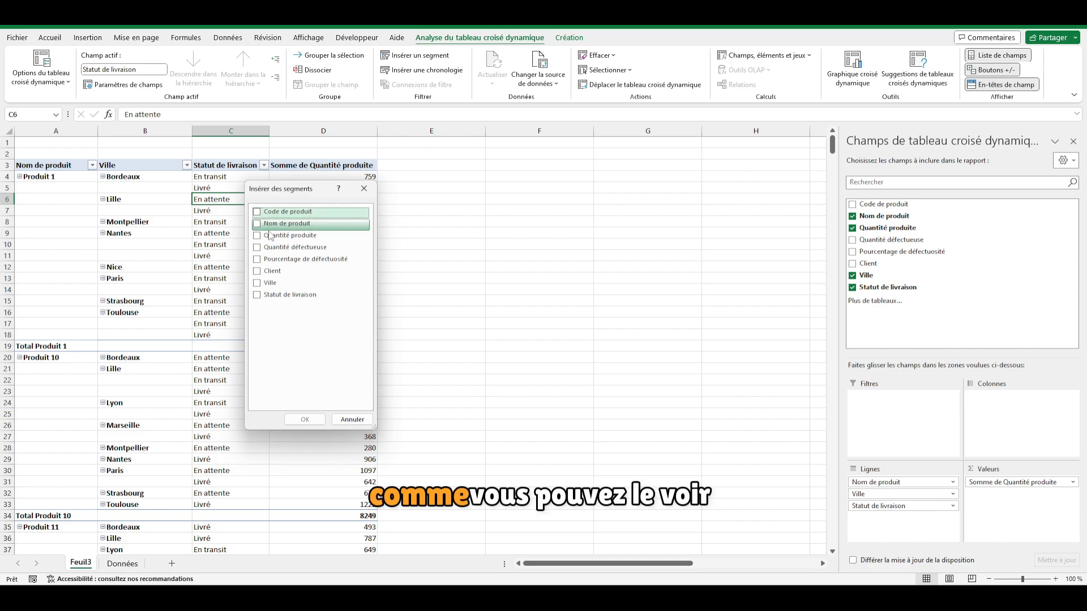
{"action": "left_click", "coordinate": [271, 272]}
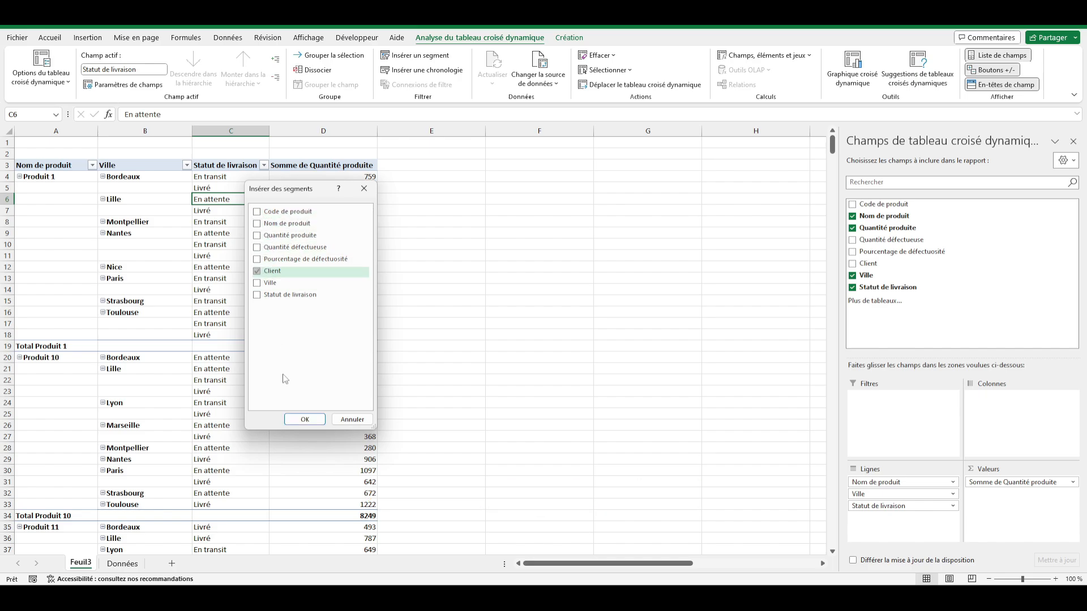
{"action": "left_click", "coordinate": [305, 420]}
{"action": "left_click_drag", "start_coordinate": [423, 280], "coordinate": [442, 165]}
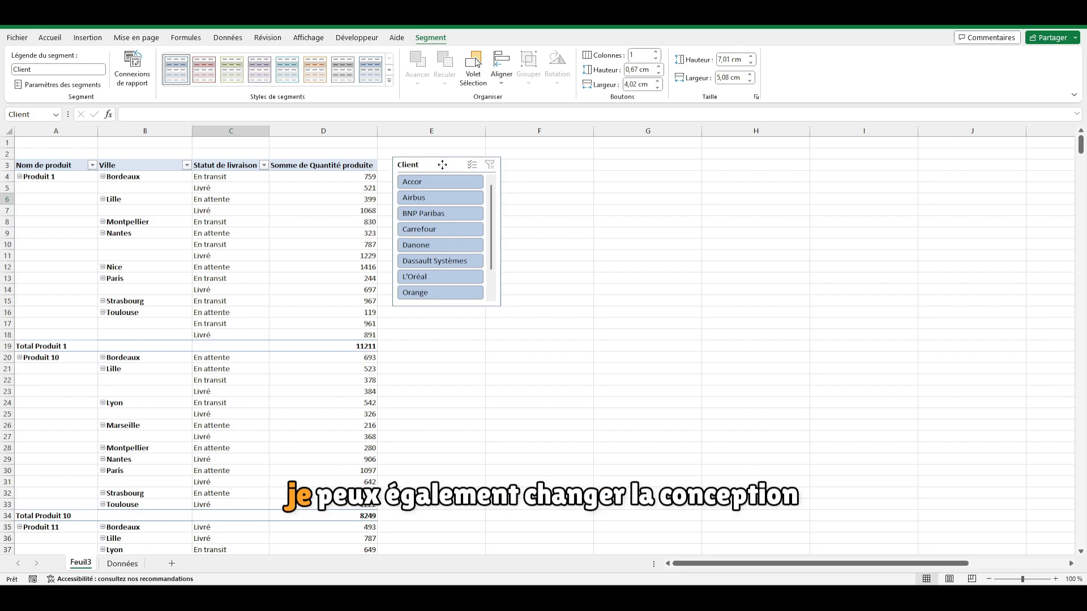
Resize the Client slicer to about 8 cm high and 9,26 cm wide and arrange its buttons in two columns.
{"action": "left_click_drag", "start_coordinate": [501, 307], "coordinate": [597, 328]}
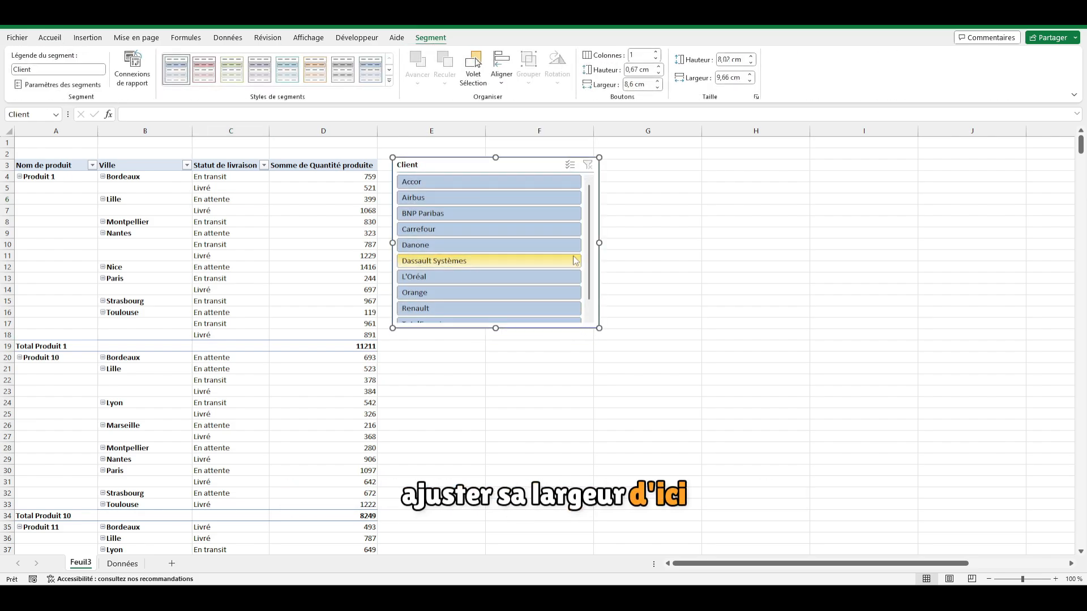
{"action": "left_click", "coordinate": [659, 88]}
{"action": "left_click", "coordinate": [658, 88]}
{"action": "left_click", "coordinate": [659, 88]}
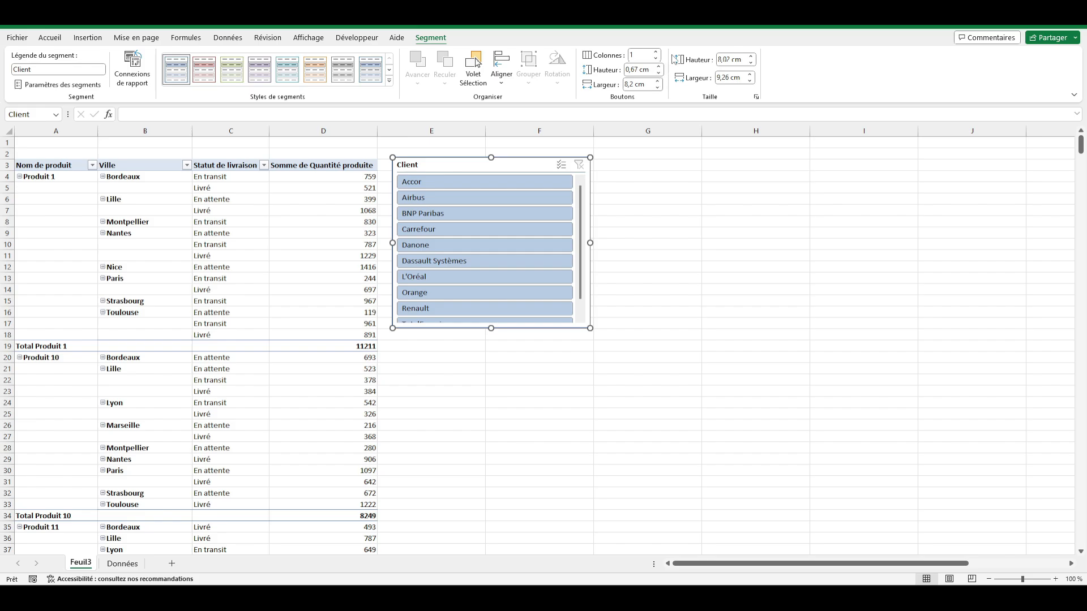
{"action": "left_click", "coordinate": [656, 52]}
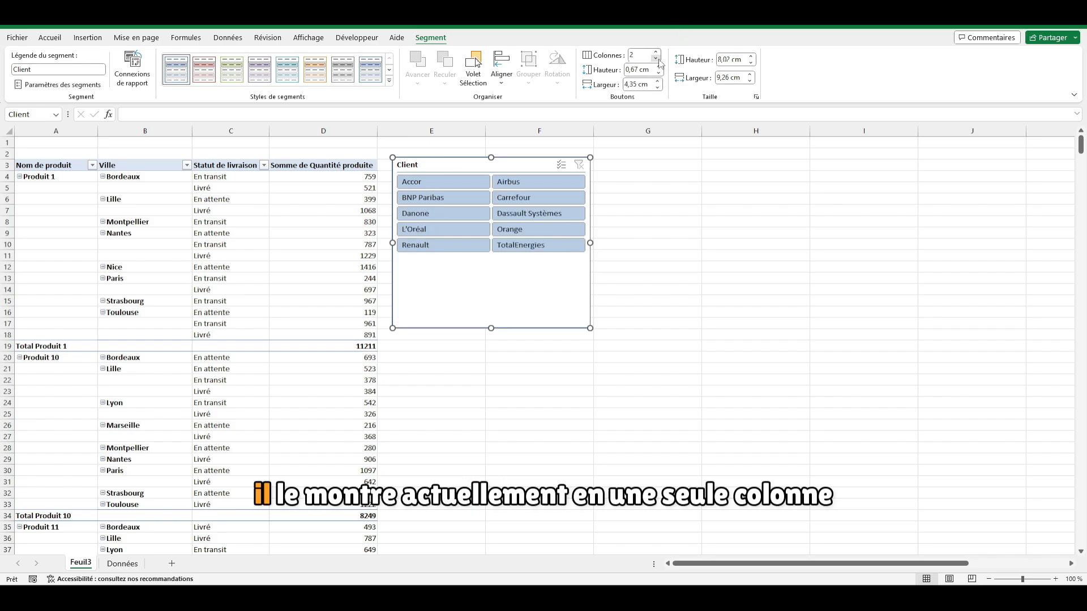
Arrange the Client slicer's buttons in three columns and resize it to about 3,97 cm high and 10,19 cm wide.
{"action": "left_click", "coordinate": [656, 58]}
{"action": "left_click", "coordinate": [656, 52]}
{"action": "left_click", "coordinate": [657, 52]}
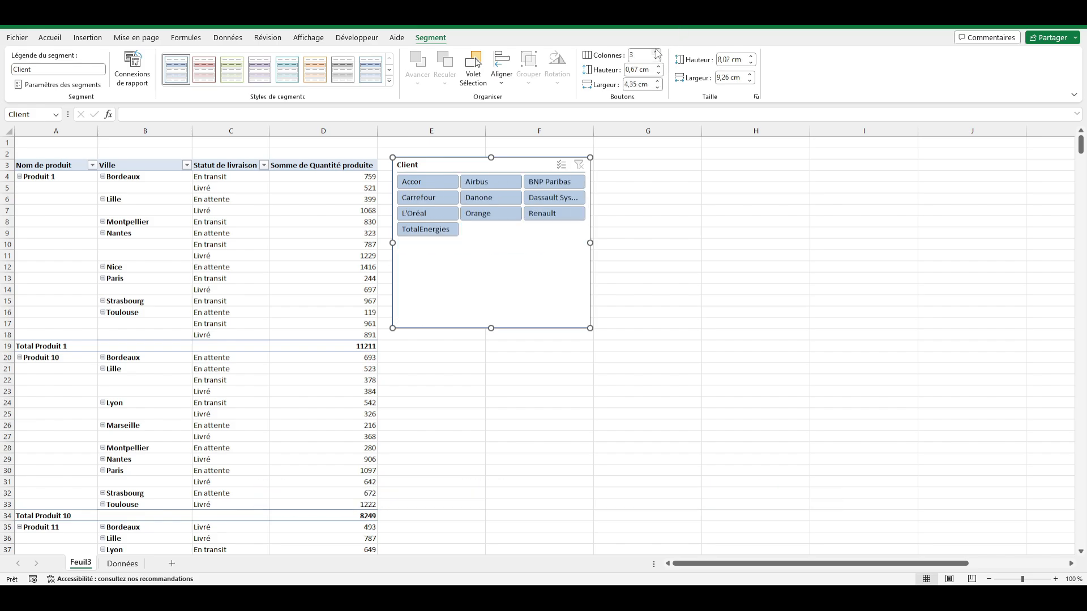
{"action": "left_click_drag", "start_coordinate": [492, 327], "coordinate": [486, 243]}
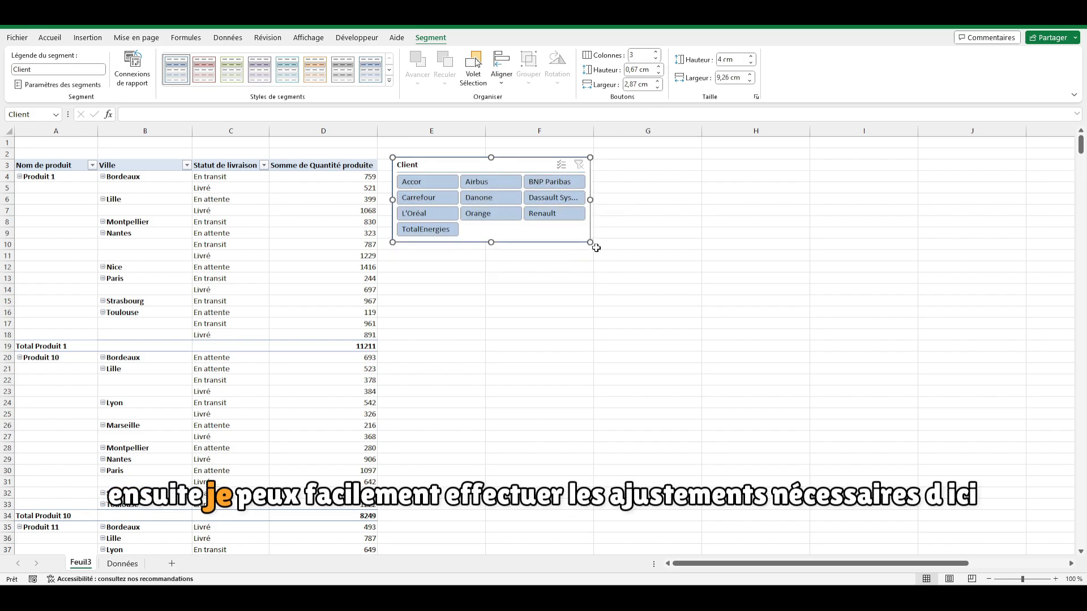
{"action": "left_click_drag", "start_coordinate": [597, 247], "coordinate": [611, 242]}
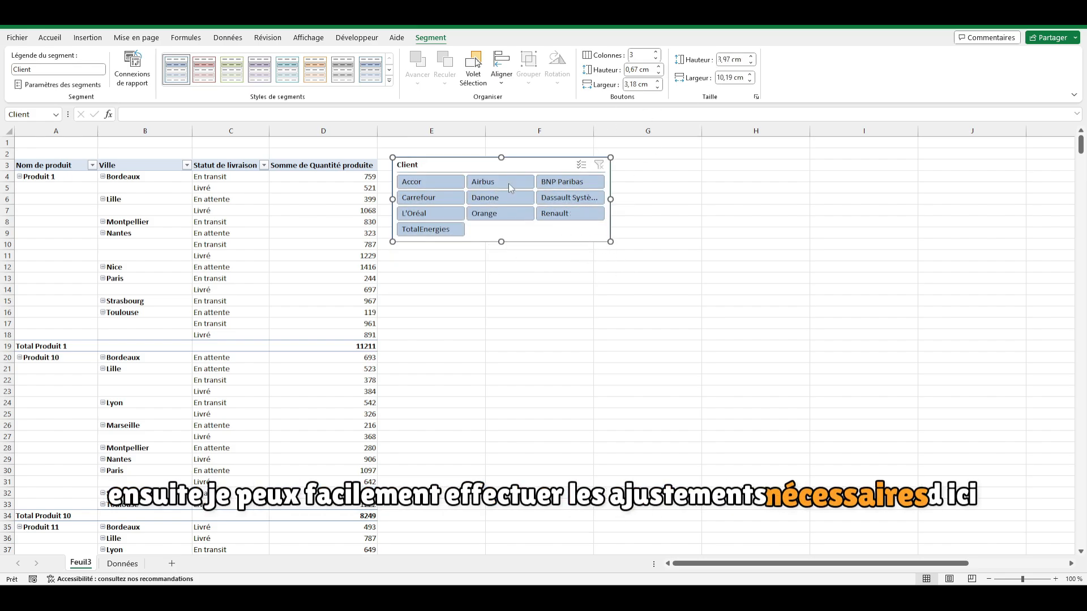
Filter the PivotTable through the slicer by one client at a time: Accor, Carrefour, Danone, Orange and BNP Paribas.
{"action": "left_click", "coordinate": [451, 186]}
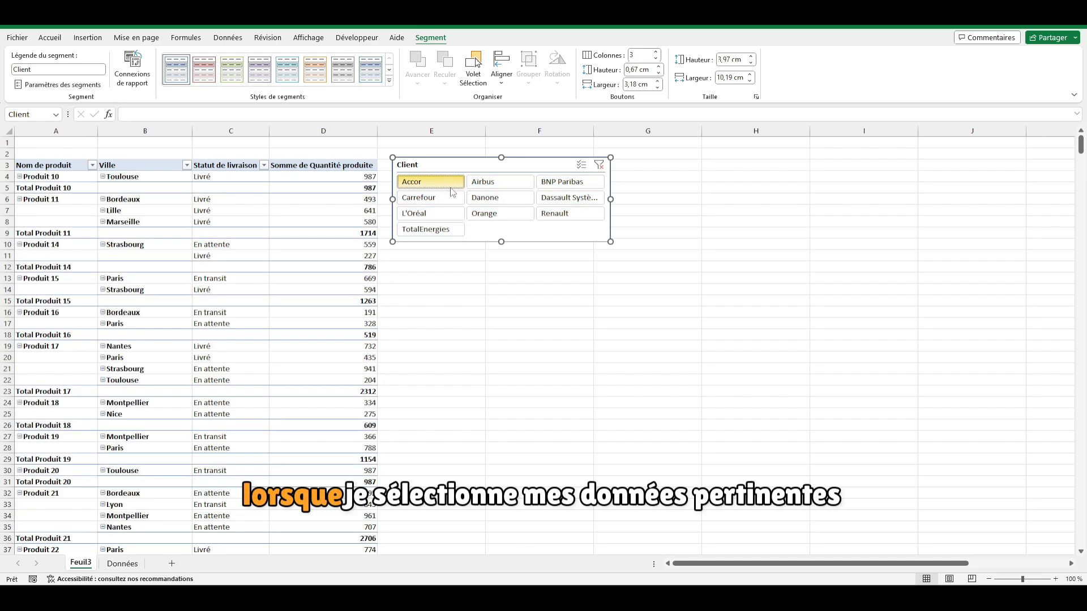
{"action": "left_click", "coordinate": [445, 199]}
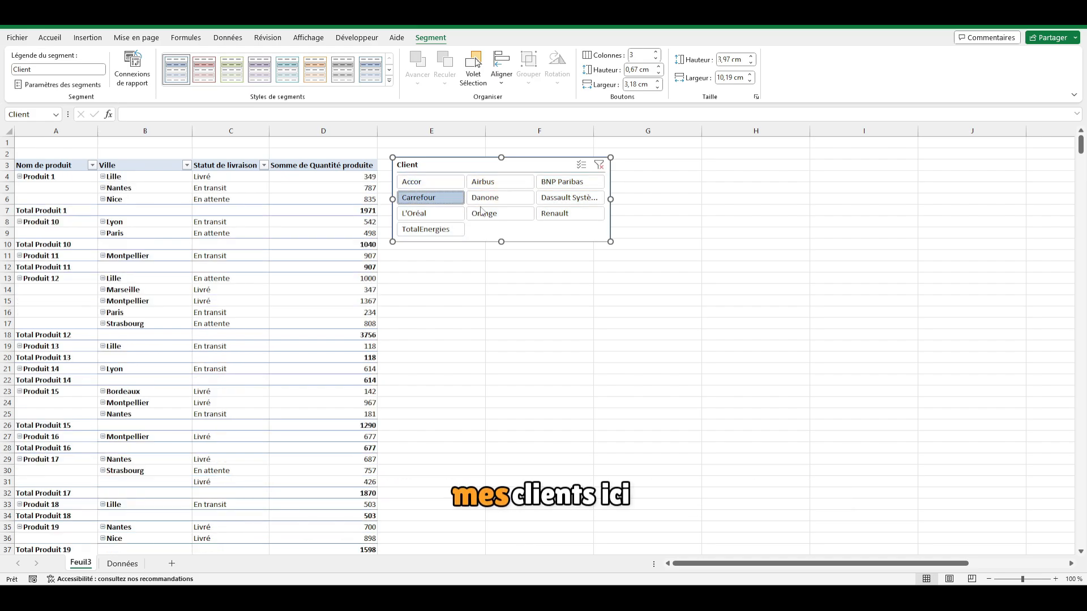
{"action": "left_click", "coordinate": [487, 200]}
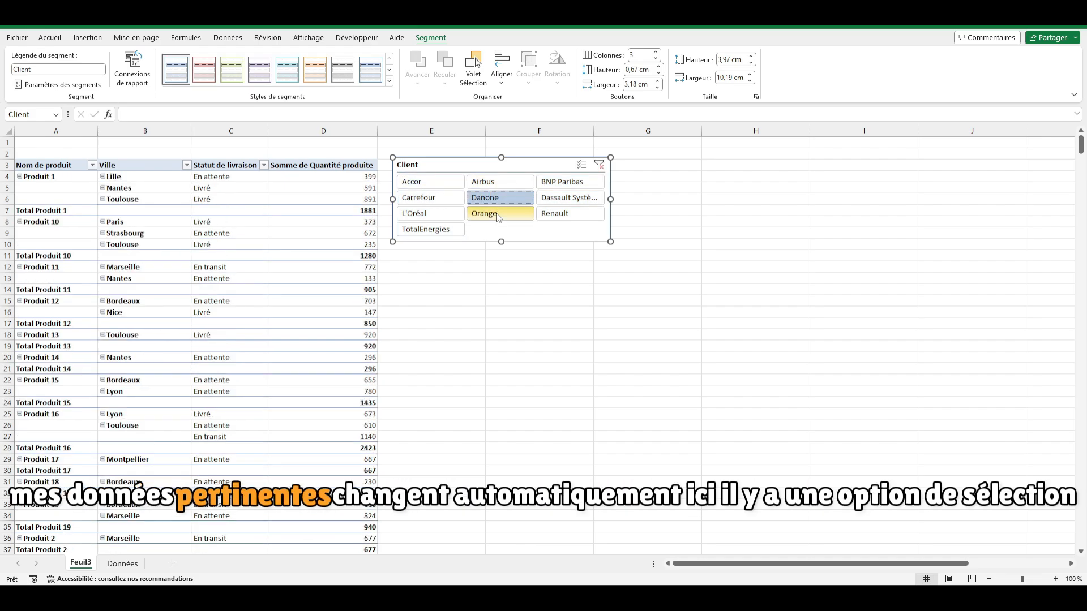
{"action": "left_click", "coordinate": [486, 213]}
{"action": "left_click", "coordinate": [566, 182]}
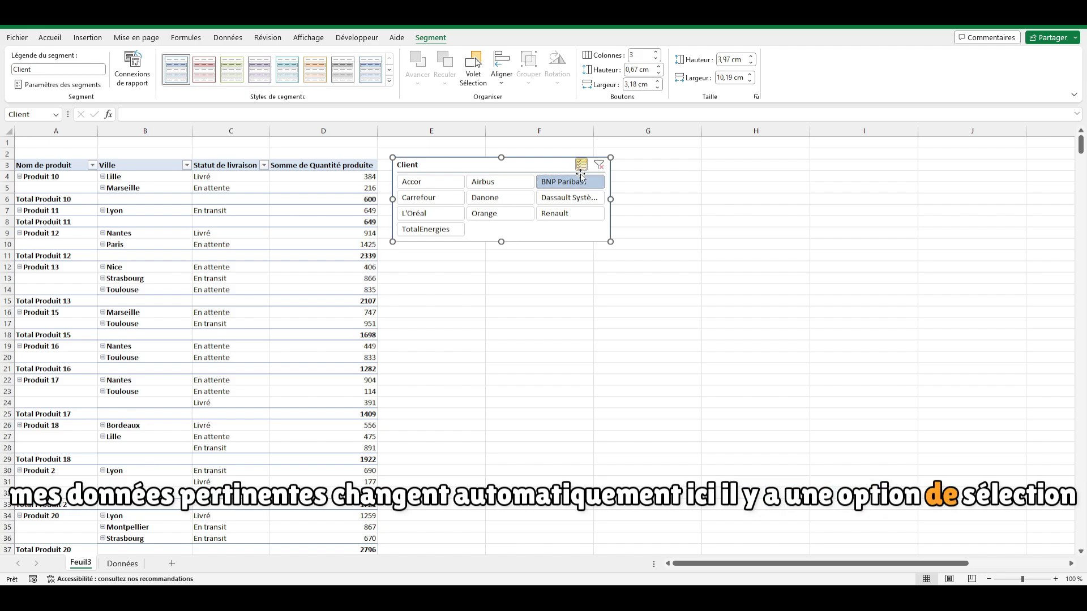
Turn on multi-select in the slicer, add Airbus, Danone, Carrefour, Accor and Dassault Systèmes to the filter, and clear the filter.
{"action": "left_click", "coordinate": [513, 197]}
{"action": "left_click", "coordinate": [436, 198]}
{"action": "left_click", "coordinate": [438, 185]}
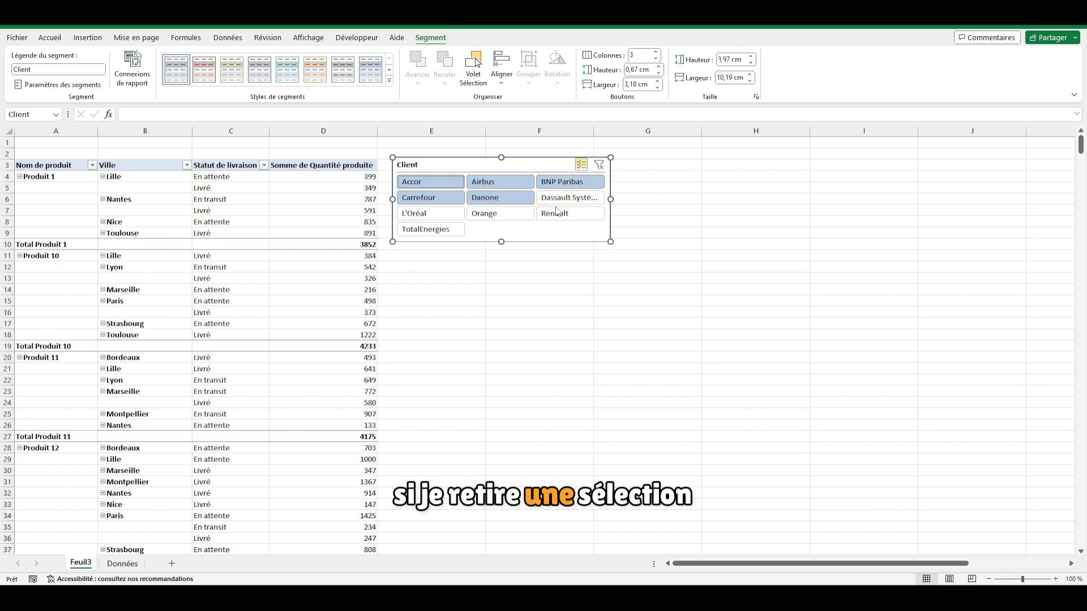
{"action": "left_click", "coordinate": [573, 202]}
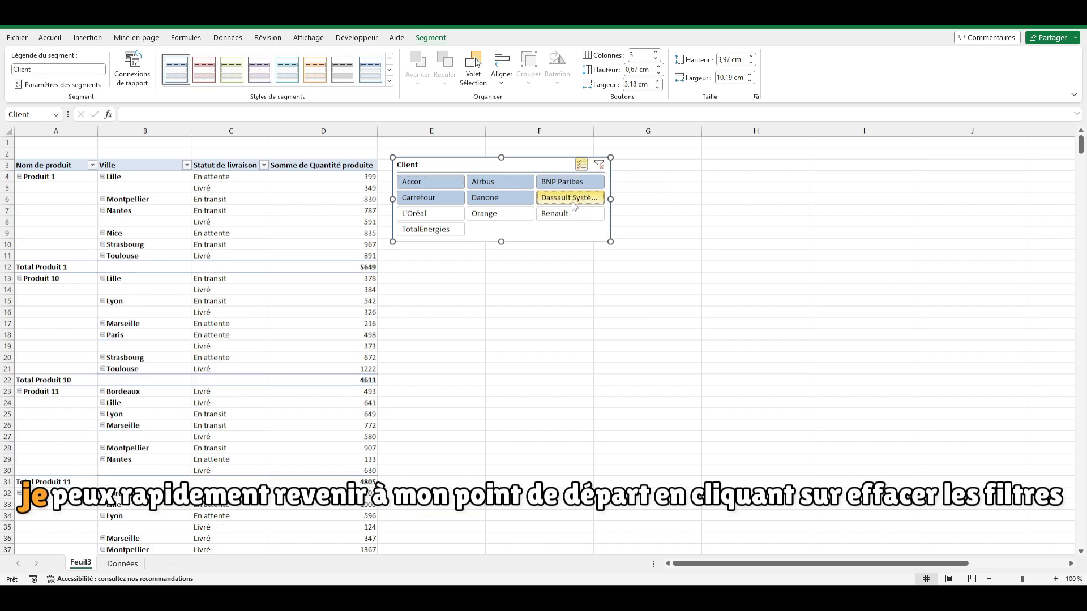
{"action": "left_click", "coordinate": [599, 165]}
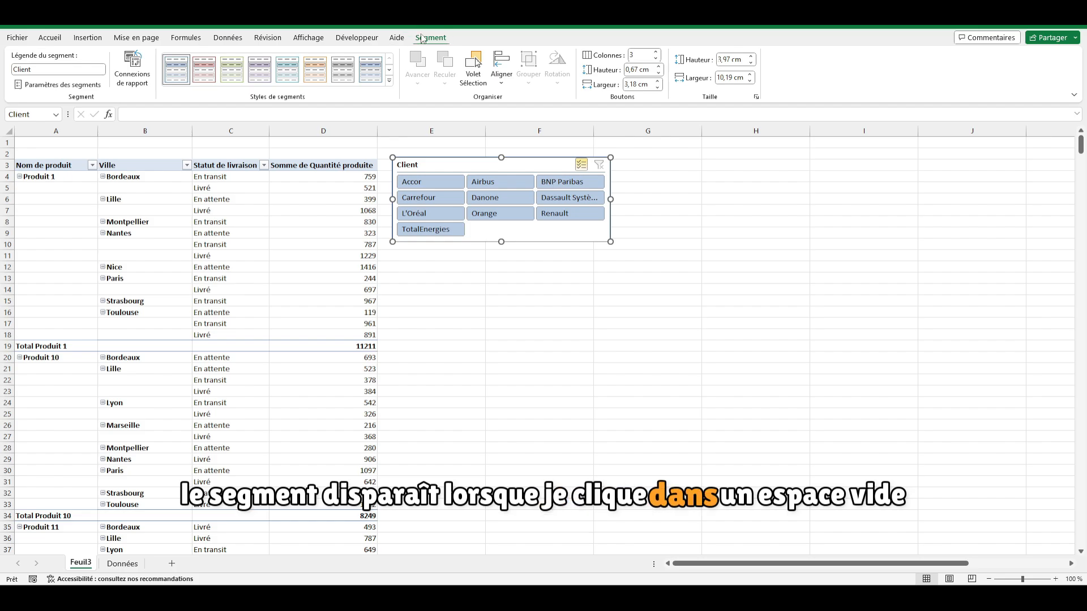
Compare the commands offered for an empty cell with the PivotTable's analysis and design commands.
{"action": "left_click", "coordinate": [756, 188]}
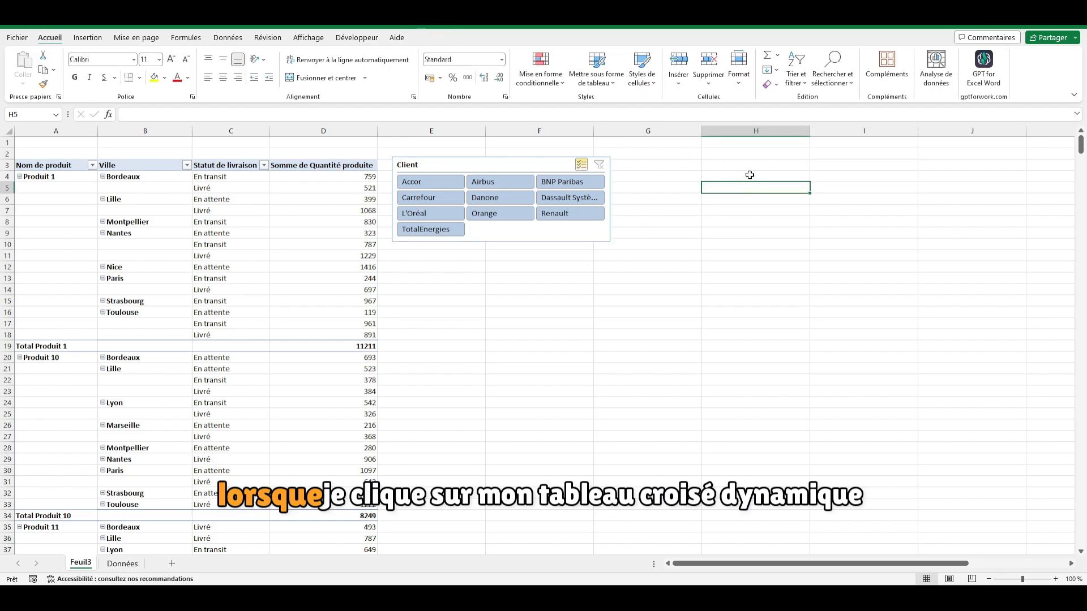
{"action": "left_click", "coordinate": [320, 213]}
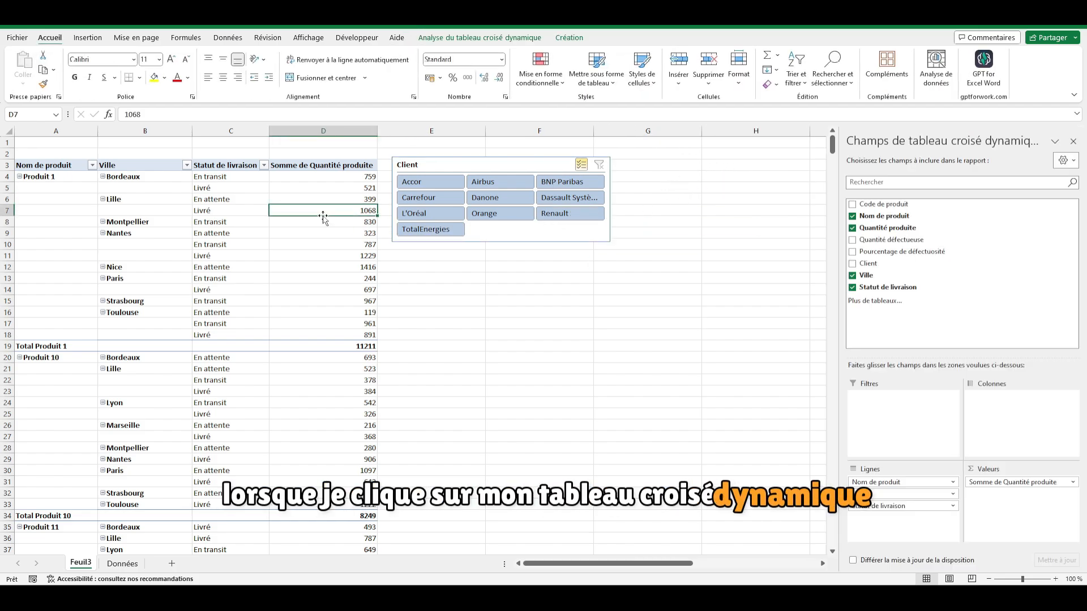
{"action": "left_click", "coordinate": [476, 38]}
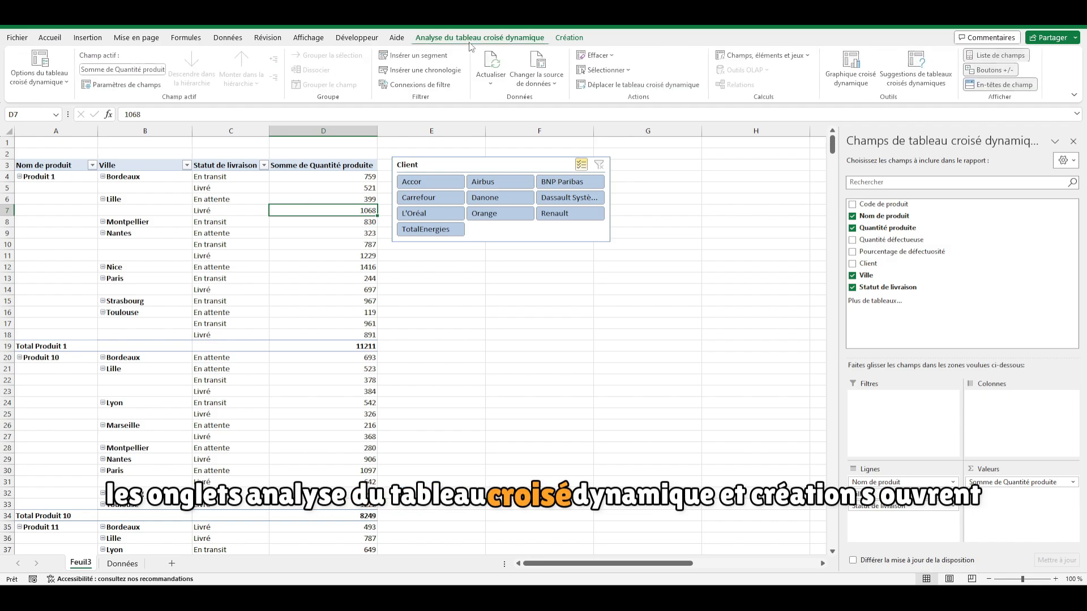
{"action": "left_click", "coordinate": [564, 38]}
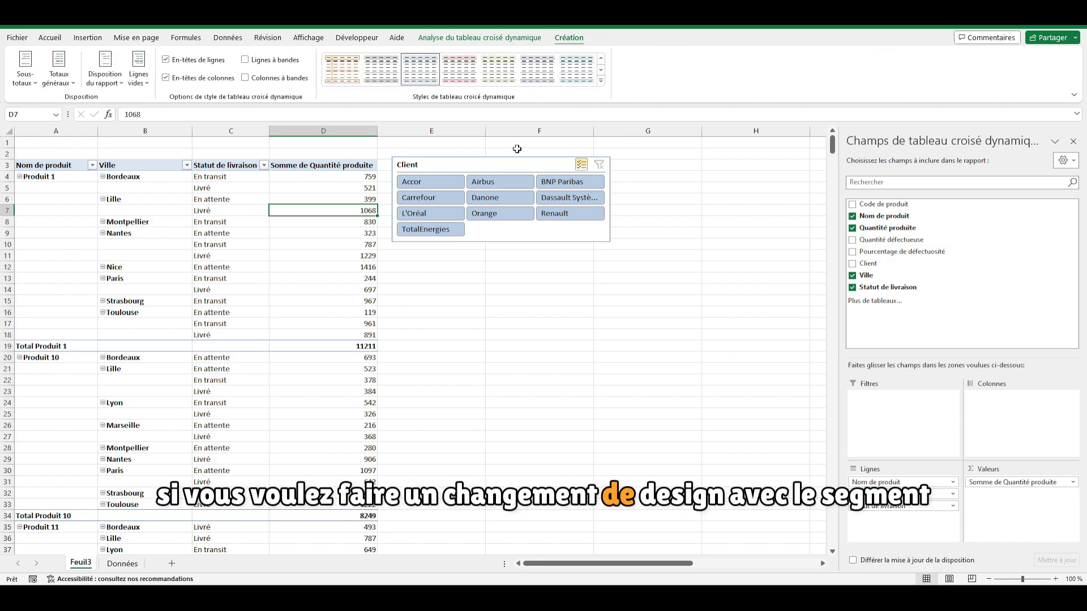
Apply the dark red slicer style to the Client slicer.
{"action": "left_click", "coordinate": [518, 230]}
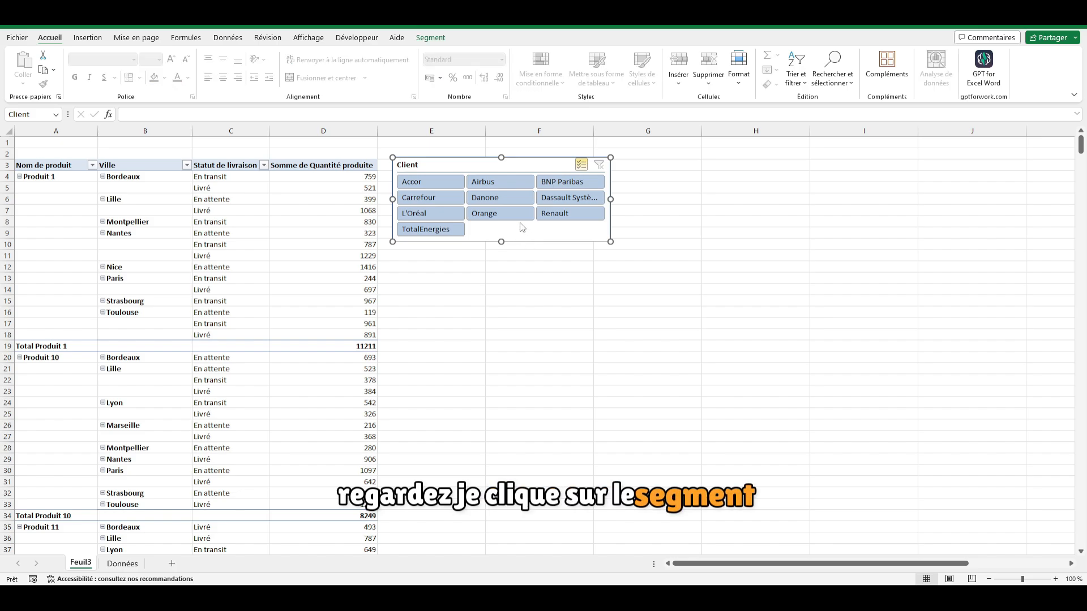
{"action": "left_click", "coordinate": [430, 36]}
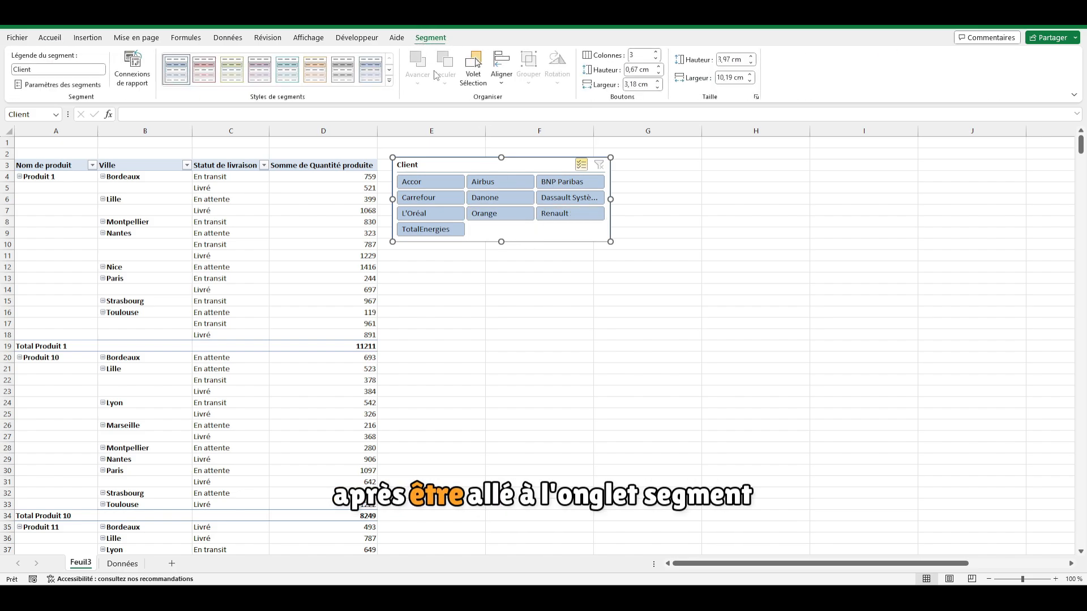
{"action": "left_click", "coordinate": [389, 80]}
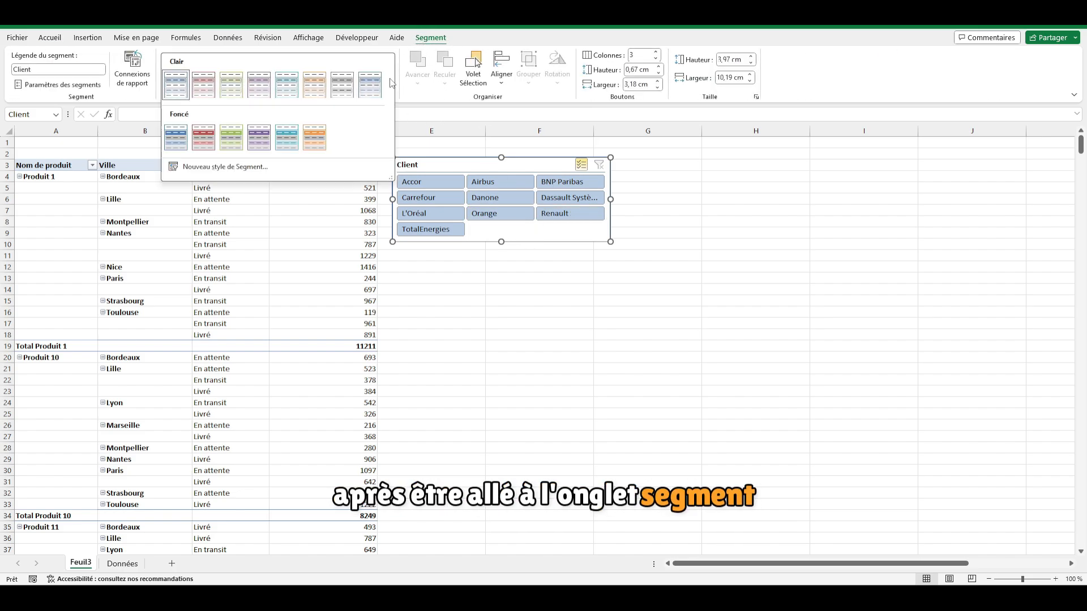
{"action": "left_click", "coordinate": [205, 144]}
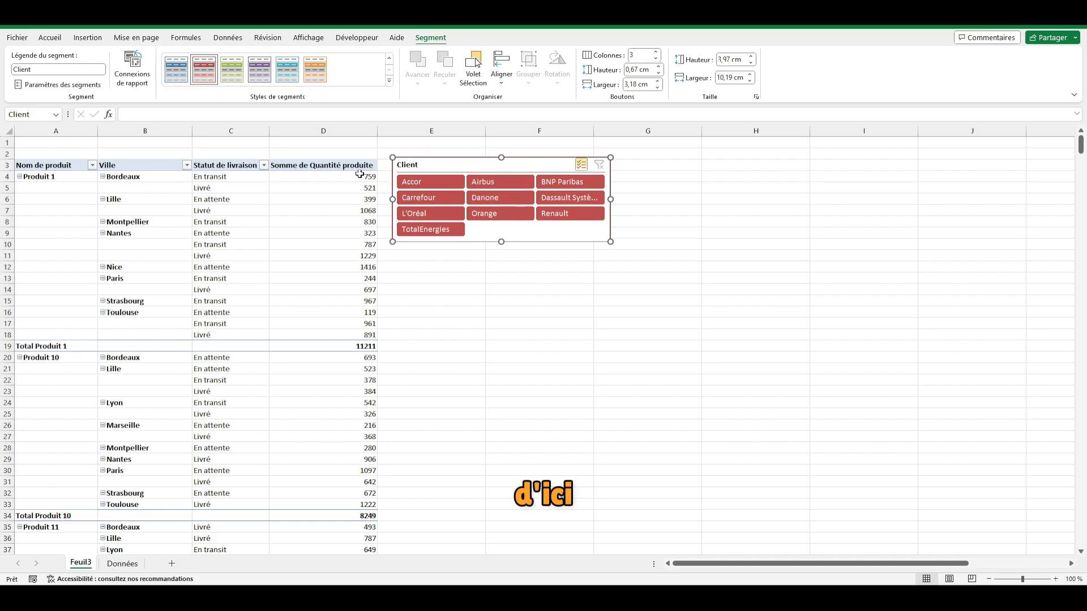
Set the Client slicer's caption to "Sélectionnez les clients".
{"action": "left_click", "coordinate": [65, 67]}
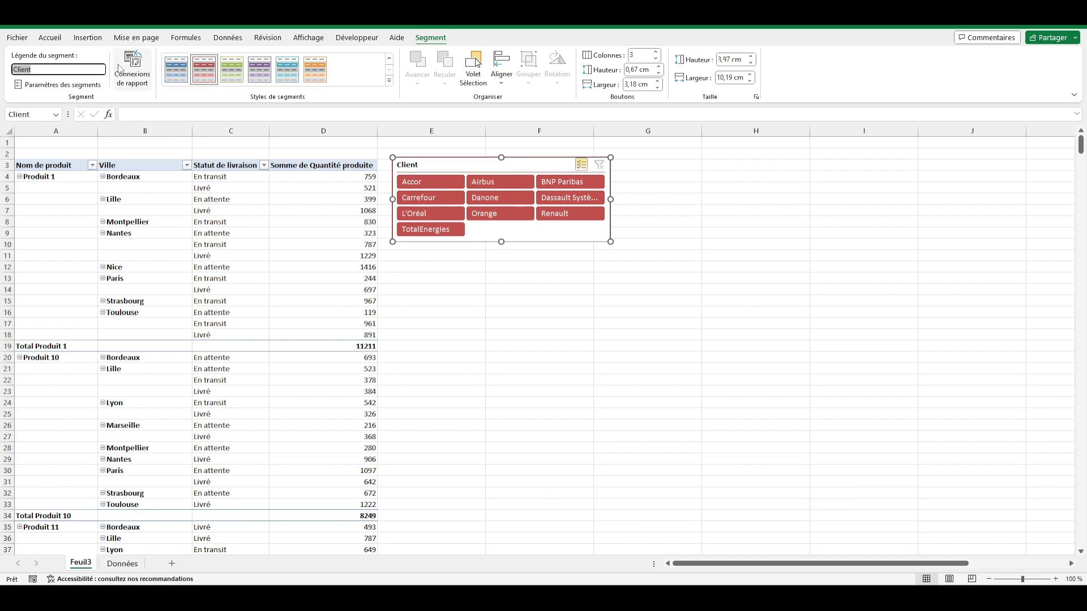
{"action": "type", "text": "Sélectionnez les client"}
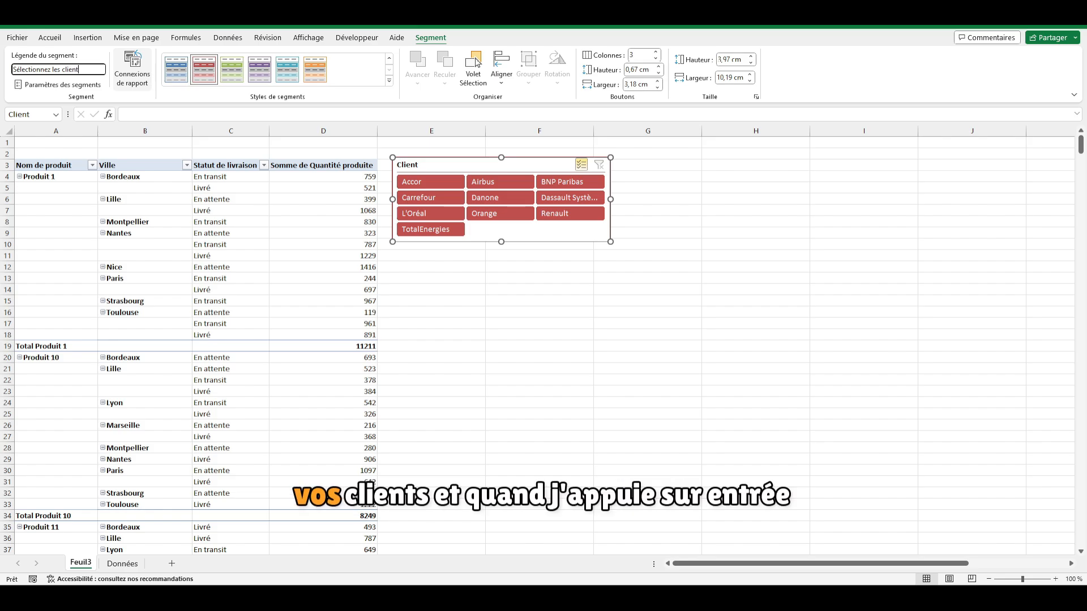
{"action": "key", "text": "Return"}
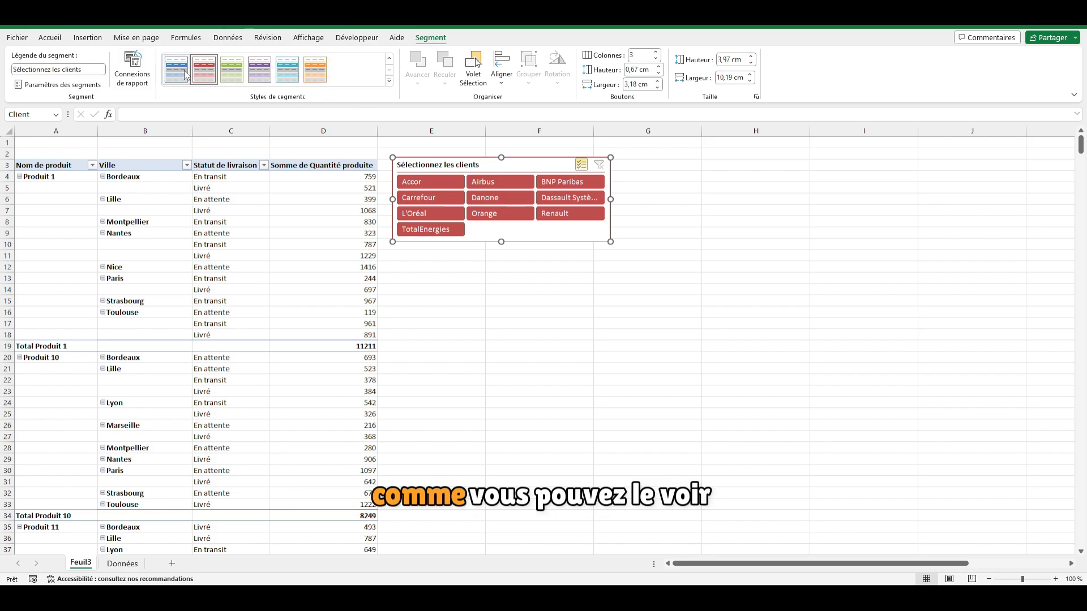
{"action": "left_click", "coordinate": [668, 210]}
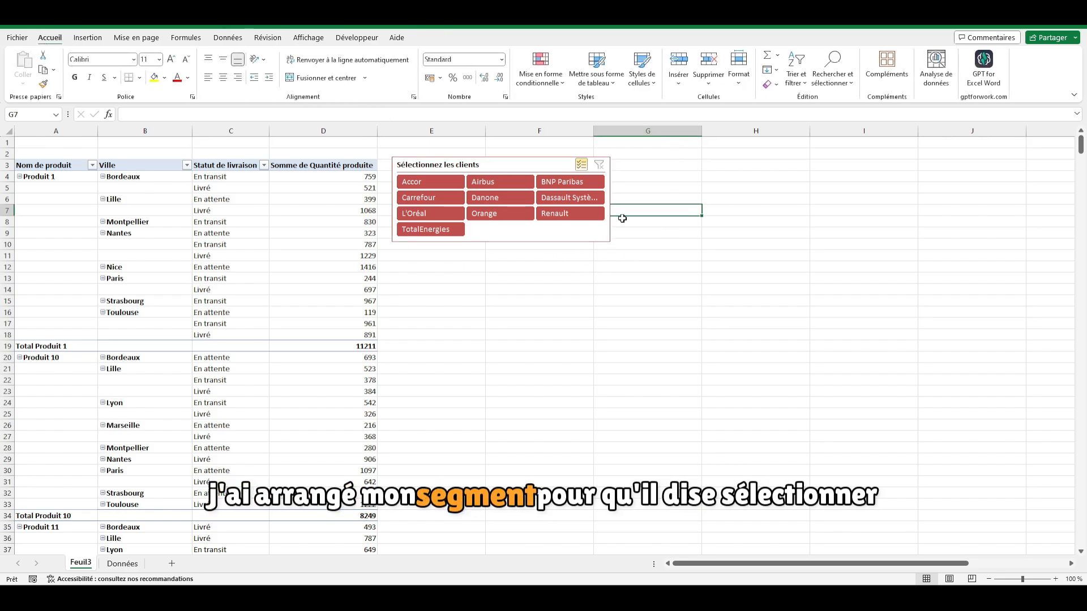
{"action": "left_click", "coordinate": [499, 169]}
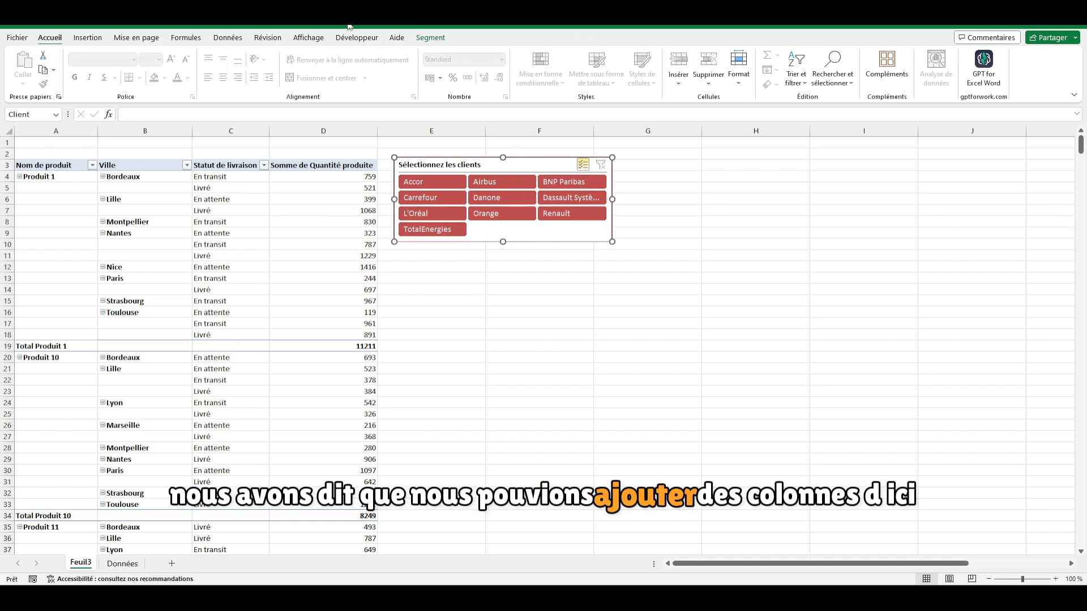
{"action": "left_click", "coordinate": [430, 37]}
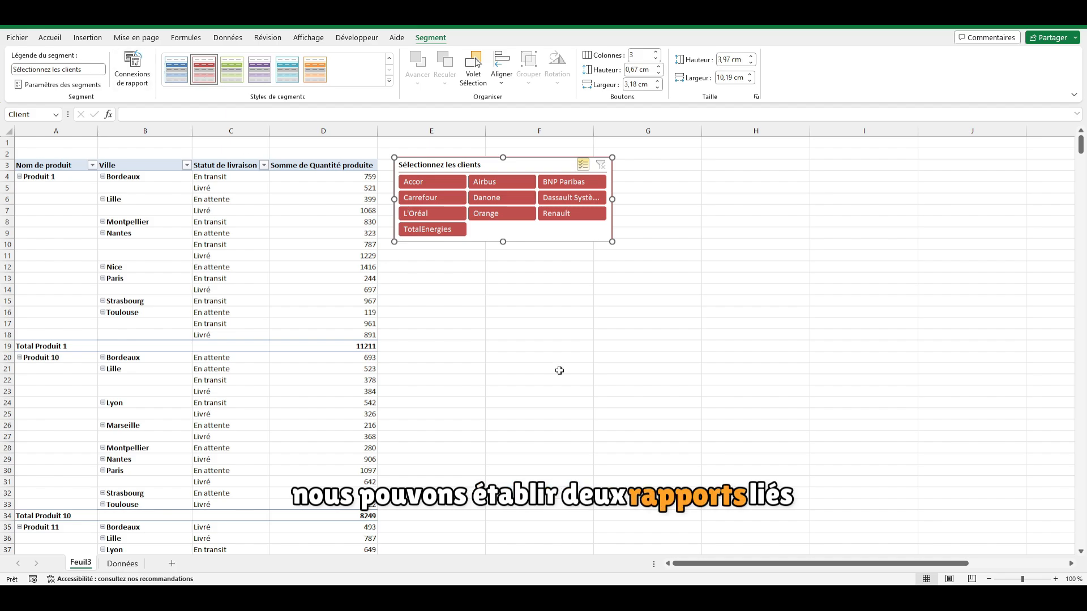
Delete the blank columns I to M and column H to bring the grouped PivotTable closer to the slicer.
{"action": "left_click_drag", "start_coordinate": [756, 564], "coordinate": [852, 564]}
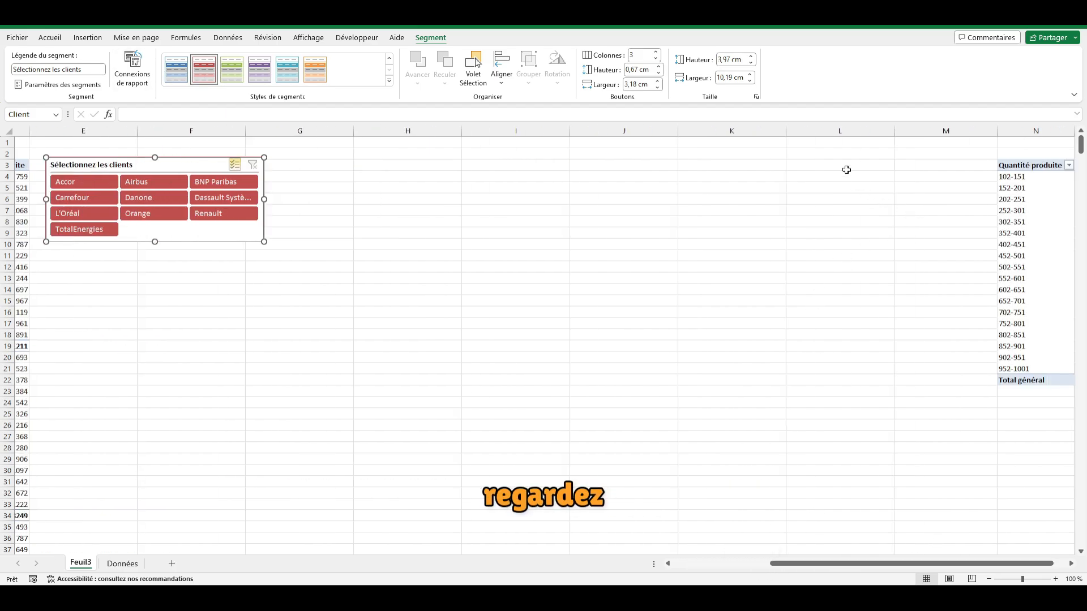
{"action": "left_click", "coordinate": [941, 131]}
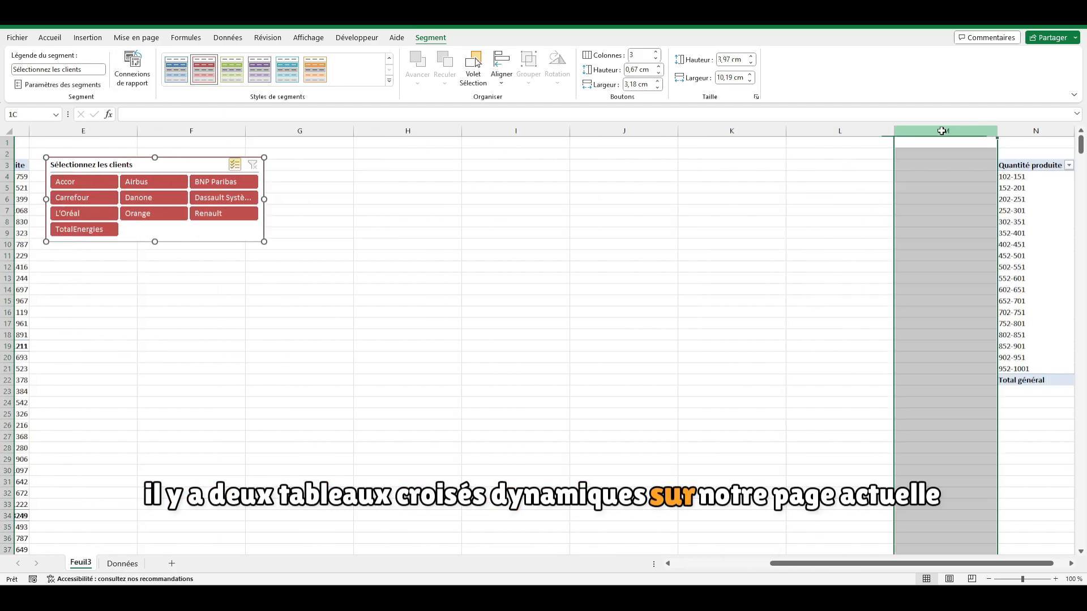
{"action": "left_click_drag", "start_coordinate": [942, 131], "coordinate": [497, 132]}
{"action": "right_click", "coordinate": [499, 131]}
{"action": "left_click", "coordinate": [542, 264]}
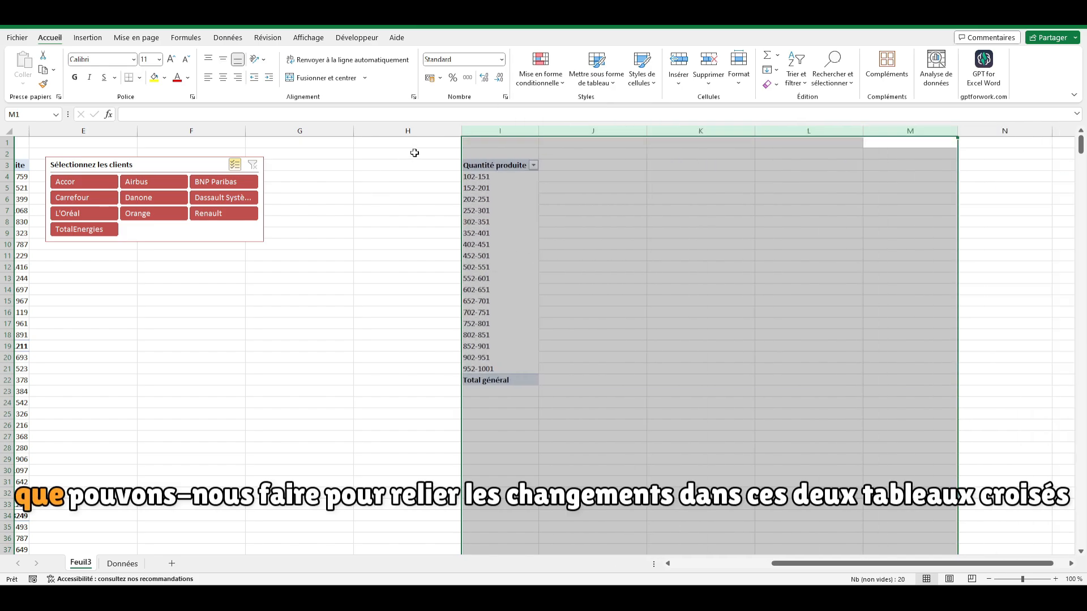
{"action": "left_click", "coordinate": [397, 131]}
{"action": "right_click", "coordinate": [400, 132]}
{"action": "left_click", "coordinate": [430, 259]}
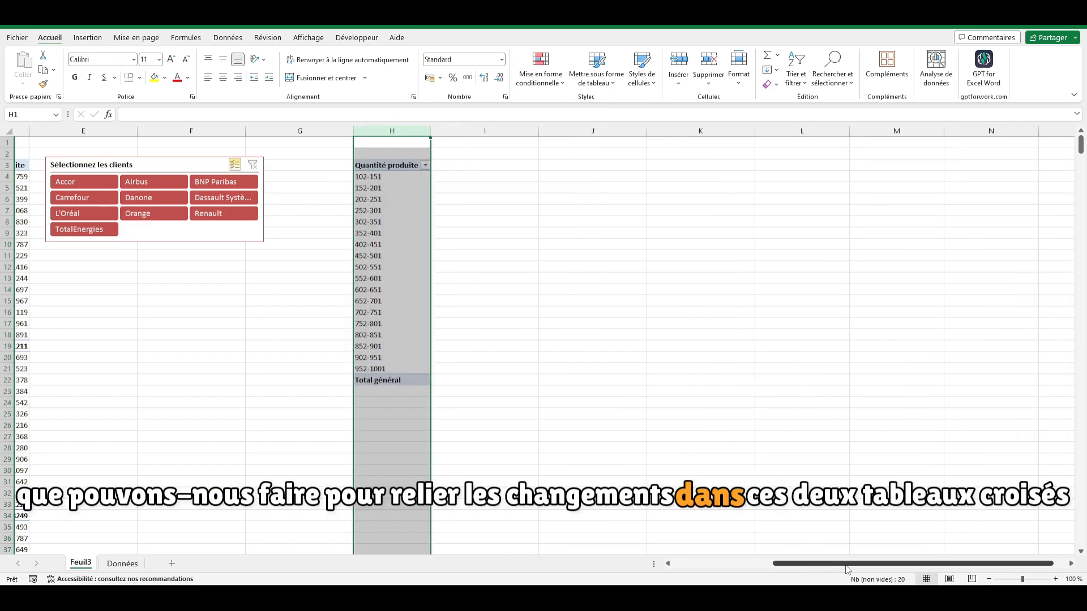
Exclude Orange in the client slicer and add Tableau croisé dynamique7 to its report connections alongside Analyse_des_données.
{"action": "scroll", "coordinate": [745, 314], "scroll_direction": "left", "scroll_amount": 5}
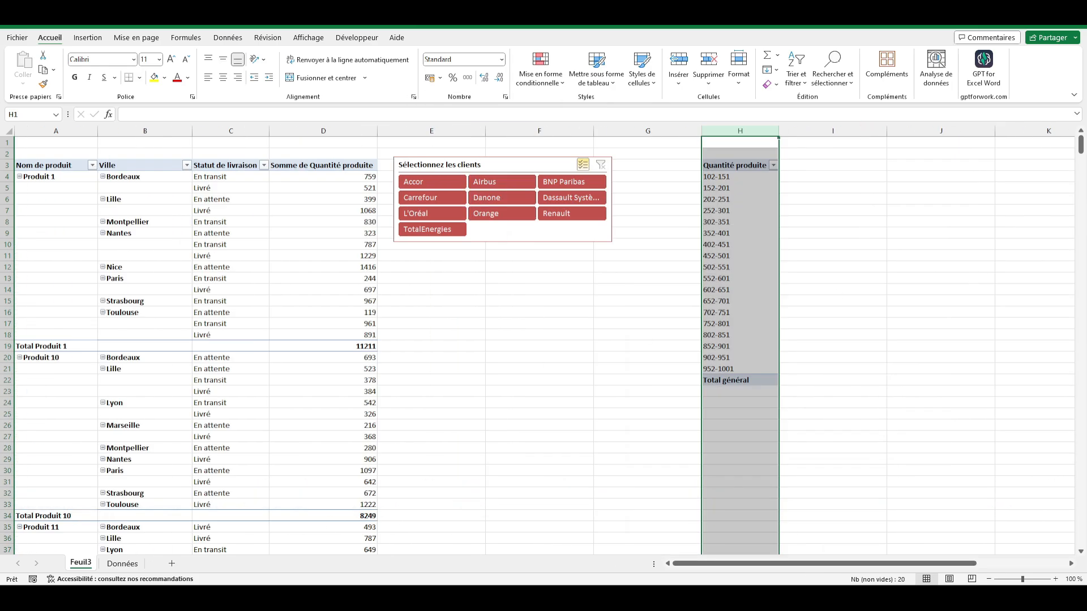
{"action": "left_click", "coordinate": [486, 214]}
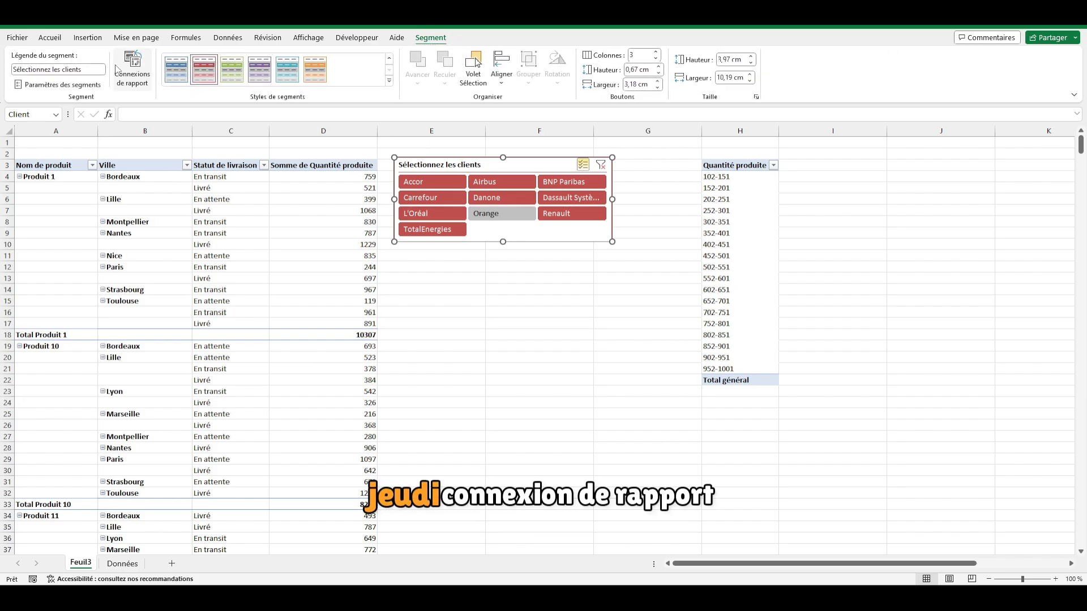
{"action": "left_click", "coordinate": [124, 85]}
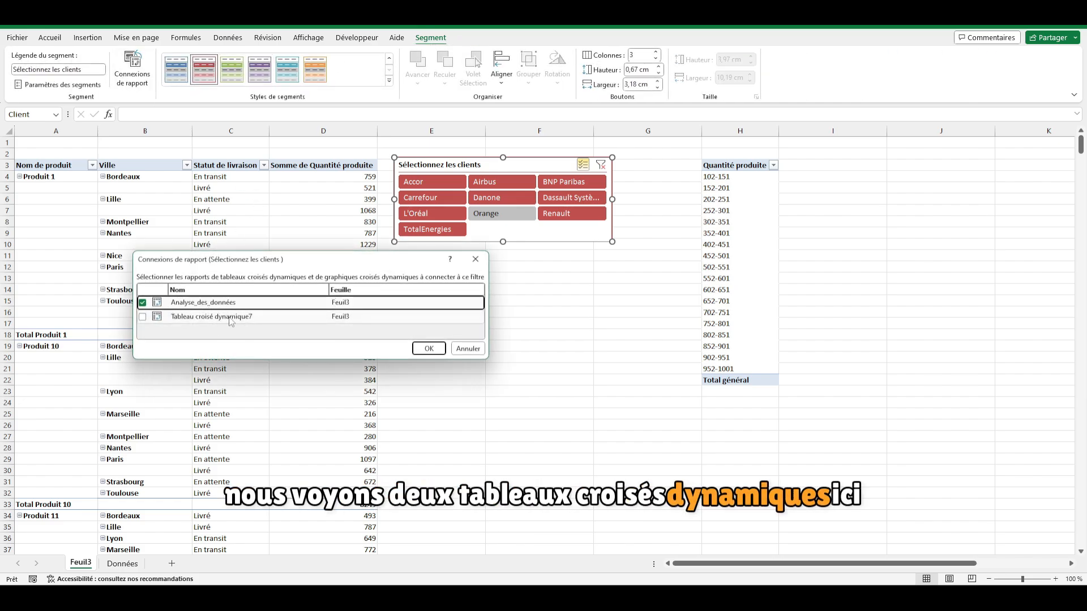
{"action": "left_click", "coordinate": [143, 317]}
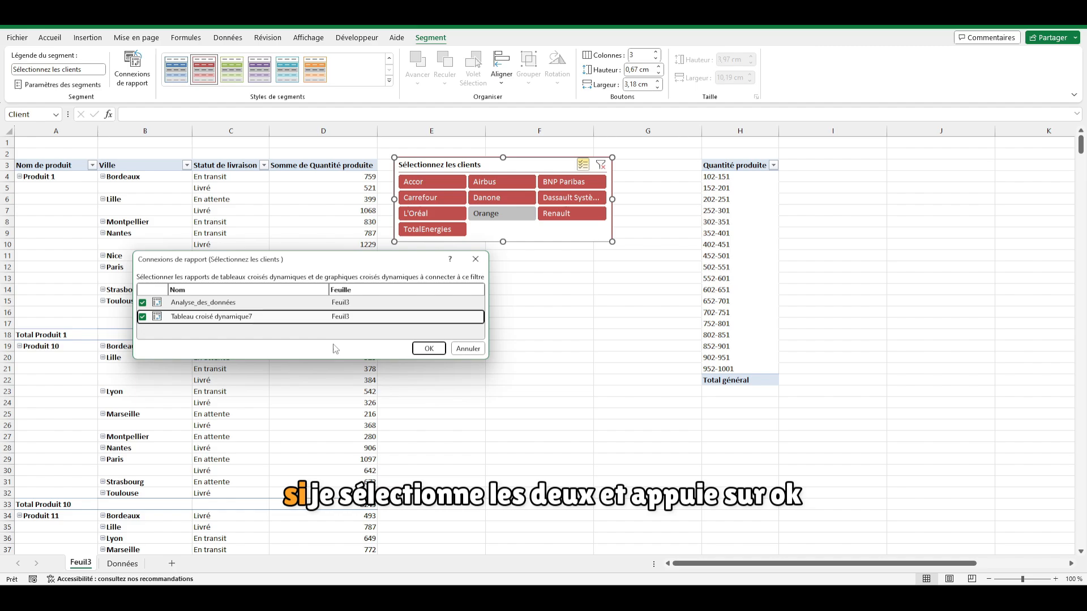
{"action": "left_click", "coordinate": [430, 349]}
Exclude Dassault Systèmes, Renault and L'Oréal in the client slicer.
{"action": "left_click", "coordinate": [571, 197]}
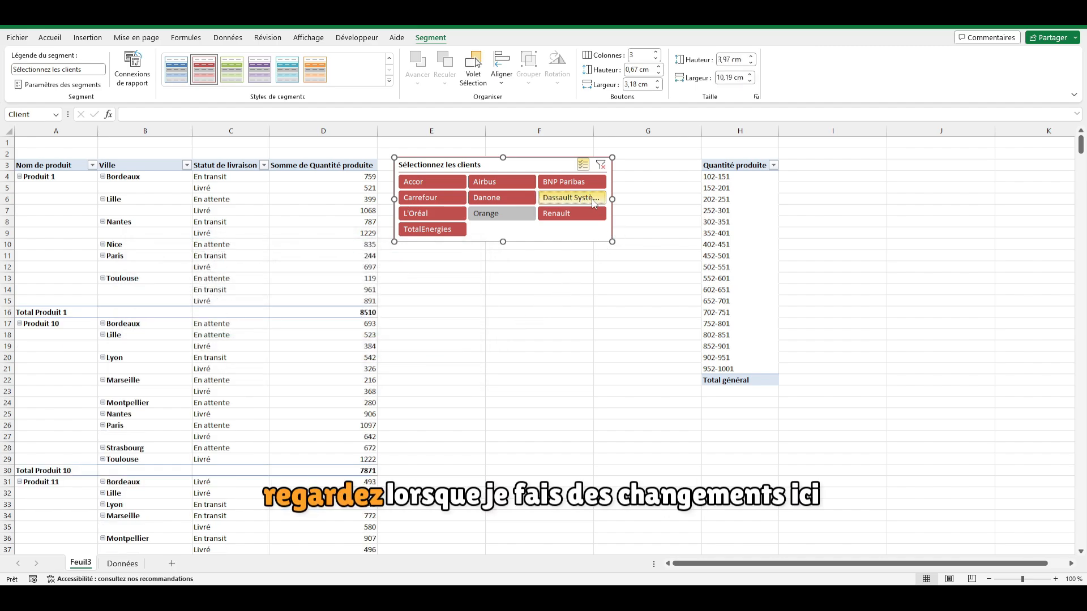
{"action": "left_click", "coordinate": [572, 214]}
{"action": "left_click", "coordinate": [431, 213]}
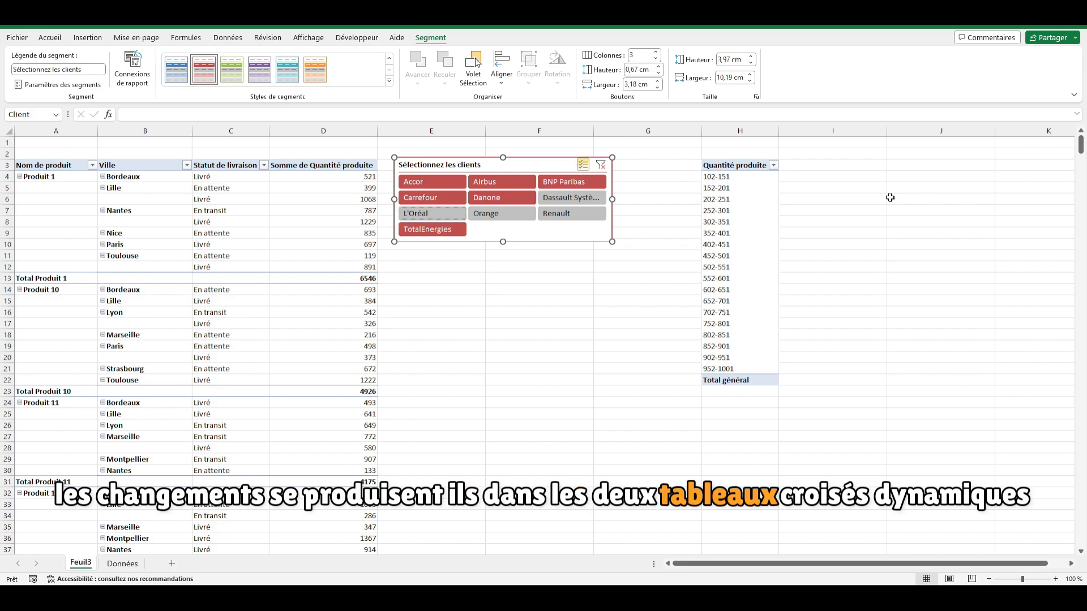
Add Pourcentage de défectuosité to the values of the grouped Quantité produite PivotTable and close the field list.
{"action": "left_click", "coordinate": [725, 211]}
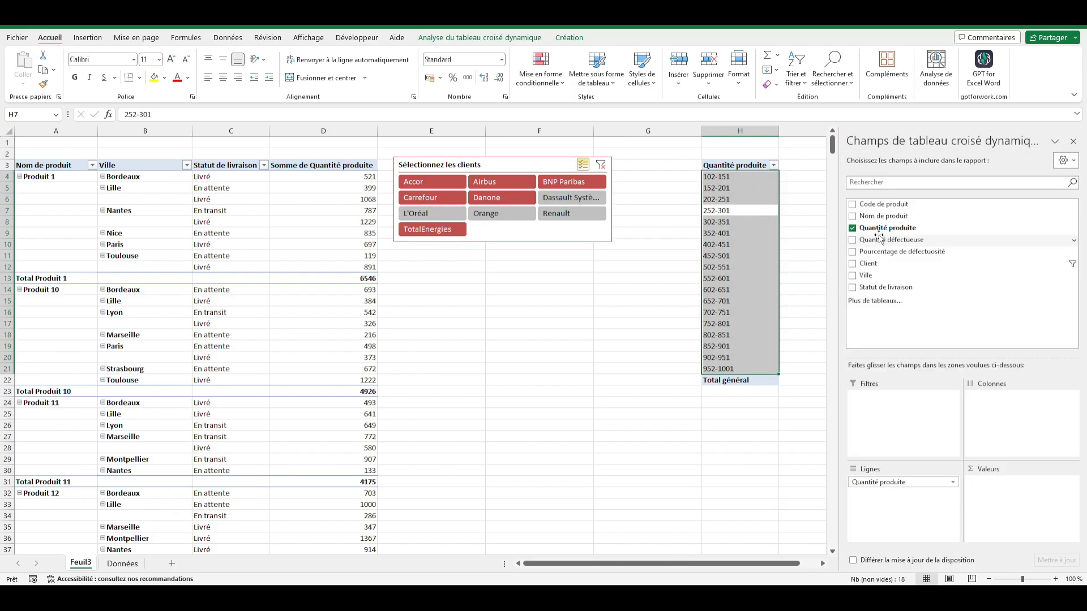
{"action": "left_click_drag", "start_coordinate": [883, 252], "coordinate": [896, 484]}
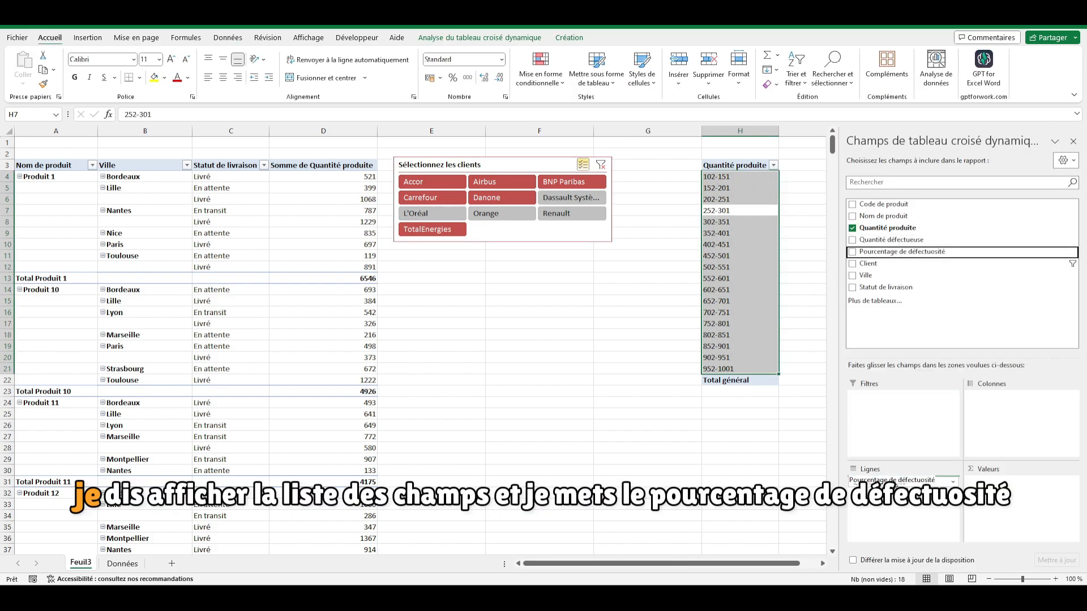
{"action": "left_click_drag", "start_coordinate": [984, 483], "coordinate": [1024, 481]}
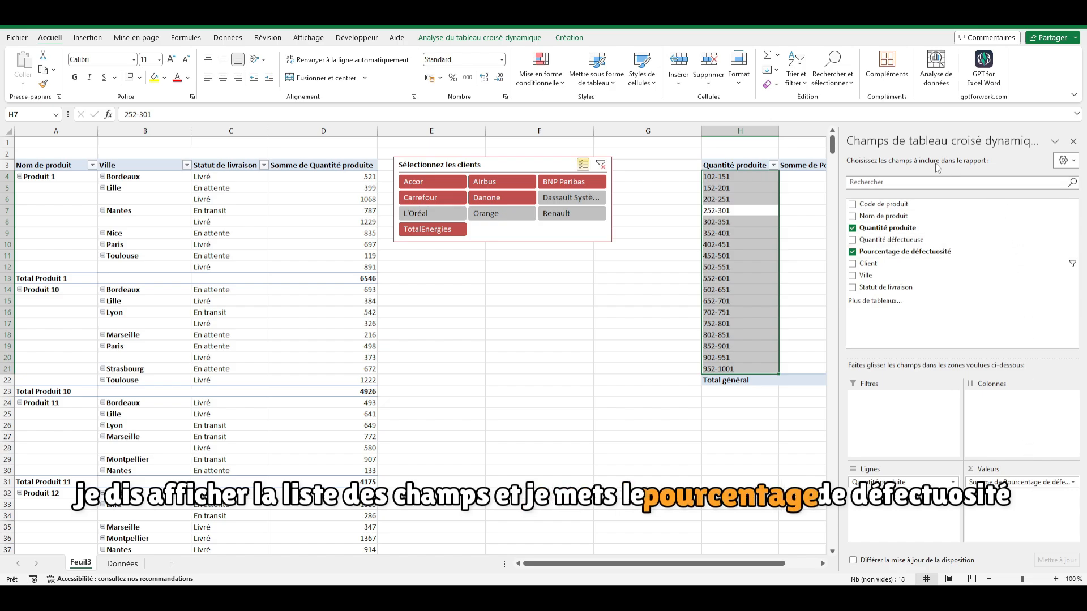
{"action": "left_click", "coordinate": [1074, 142]}
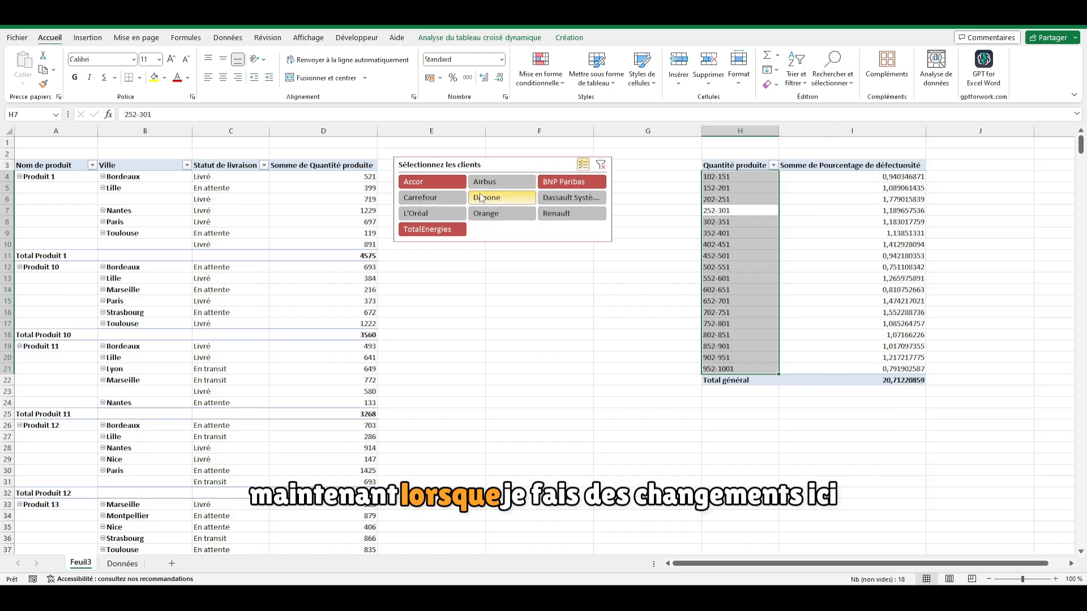
Filter the clients to BNP Paribas, Dassault Systèmes, Orange, Renault and TotalEnergies, and sum Quantité défectueuse instead in the grouped PivotTable.
{"action": "left_click", "coordinate": [447, 183]}
{"action": "left_click", "coordinate": [471, 199]}
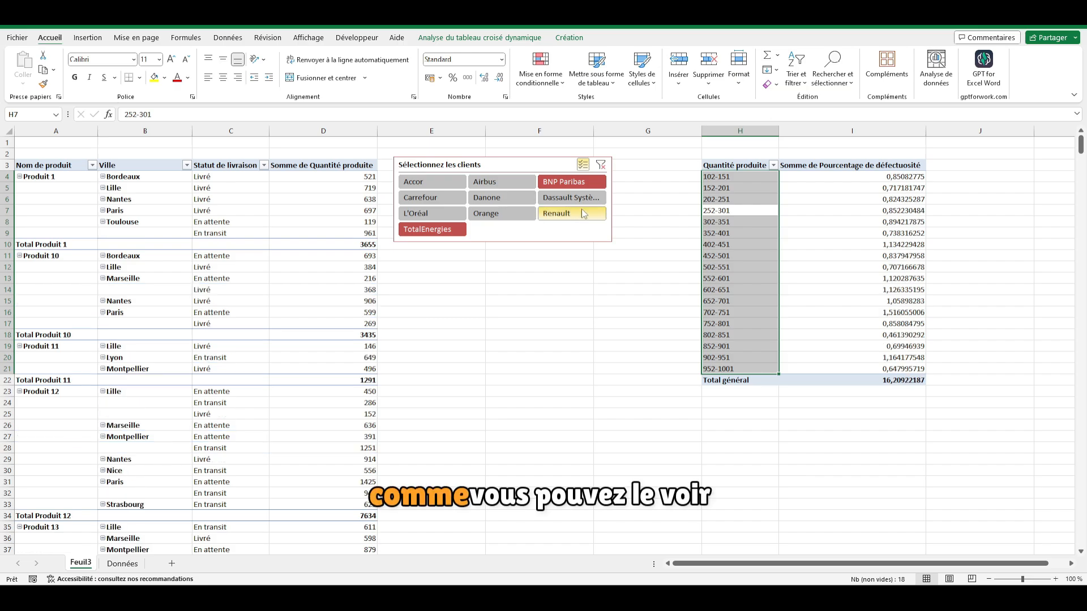
{"action": "left_click", "coordinate": [572, 214]}
{"action": "left_click", "coordinate": [569, 198]}
{"action": "left_click", "coordinate": [529, 200]}
{"action": "left_click", "coordinate": [502, 214]}
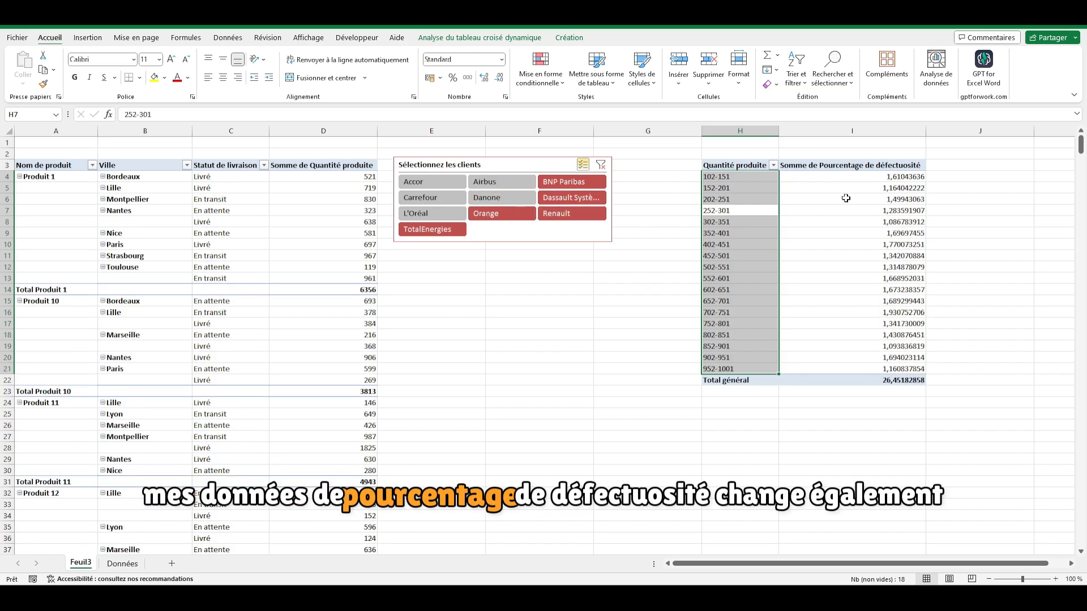
{"action": "left_click", "coordinate": [880, 222]}
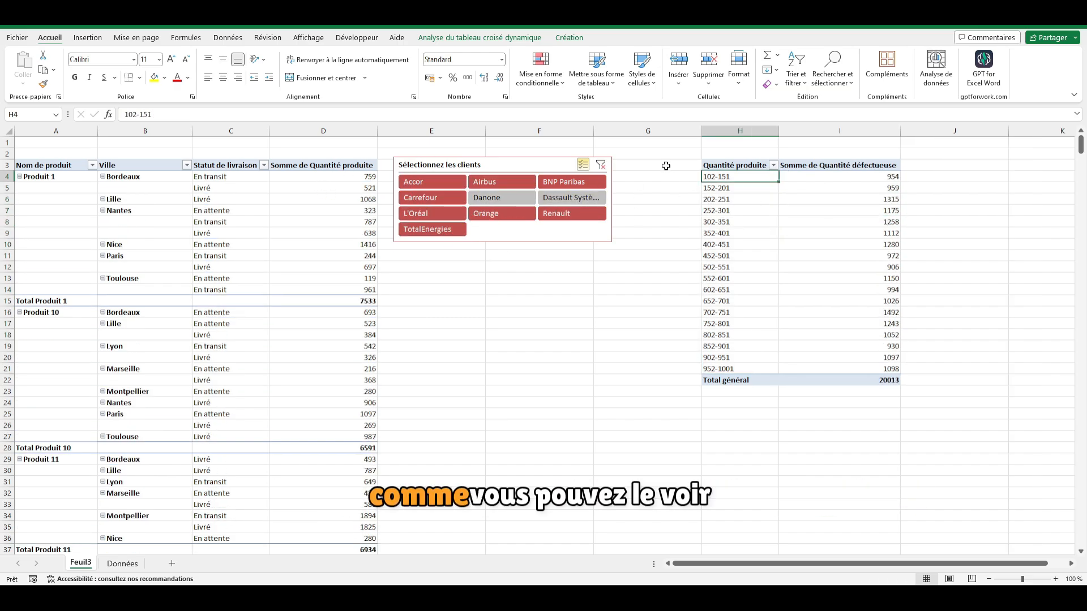
Turn off the client slicer's multi-selection, clear its filter, and filter both PivotTables by Airbus, Carrefour and Renault one at a time.
{"action": "left_click", "coordinate": [583, 164]}
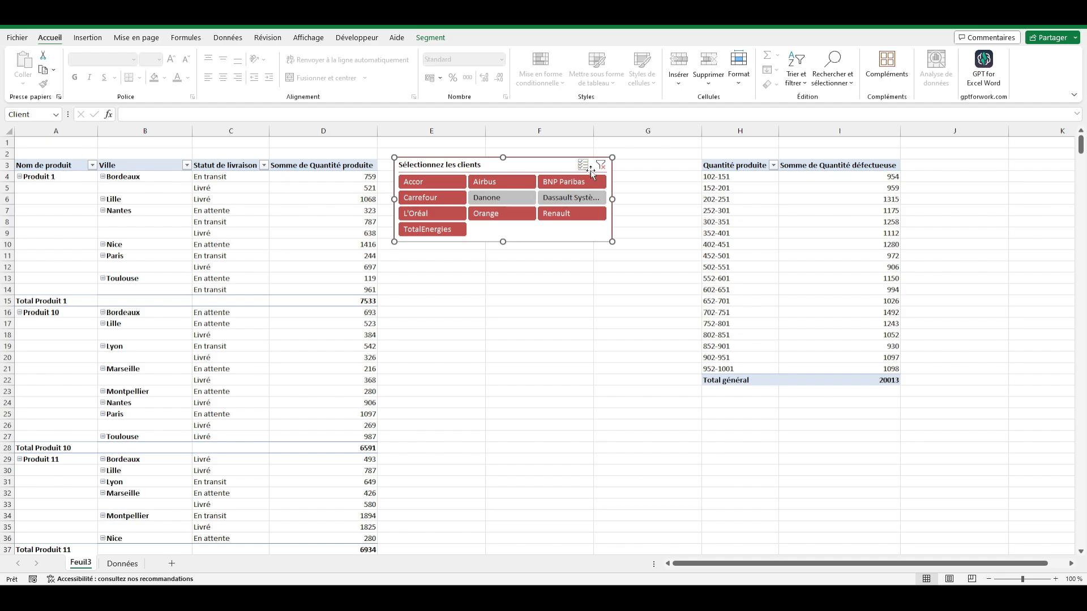
{"action": "left_click", "coordinate": [600, 165]}
{"action": "left_click", "coordinate": [493, 182]}
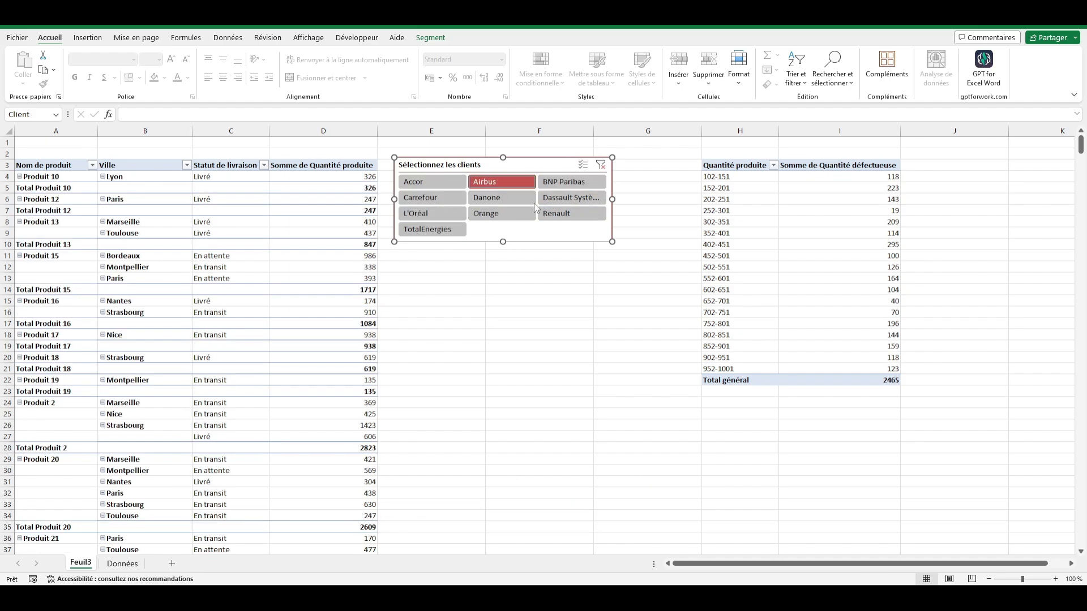
{"action": "left_click", "coordinate": [430, 198]}
{"action": "left_click", "coordinate": [569, 214]}
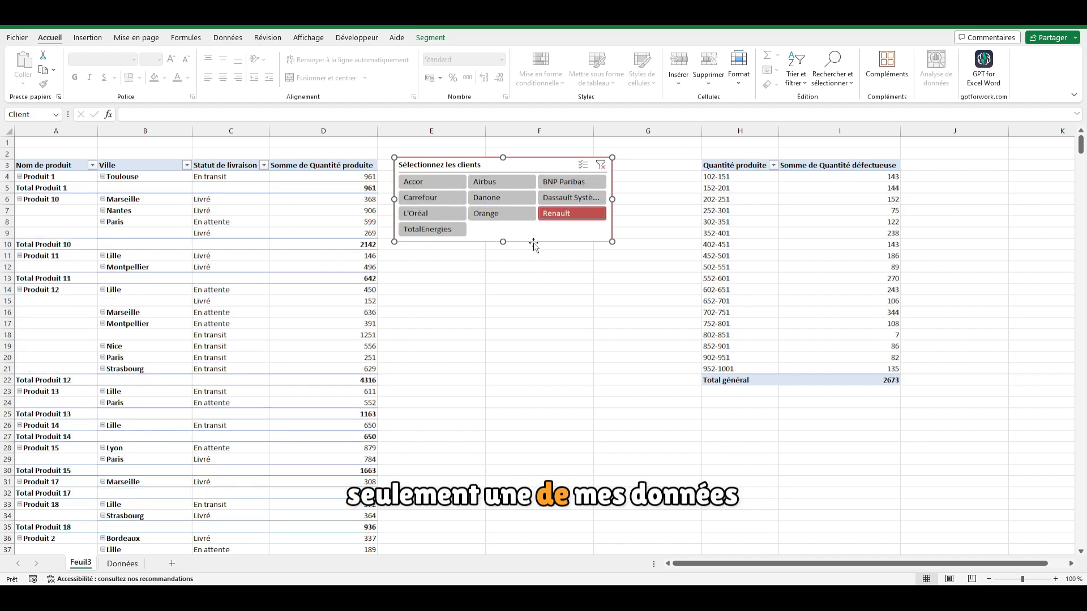
Remove Tableau croisé dynamique7 from the client slicer's report connections, keeping only Analyse_des_données connected.
{"action": "left_click", "coordinate": [435, 39]}
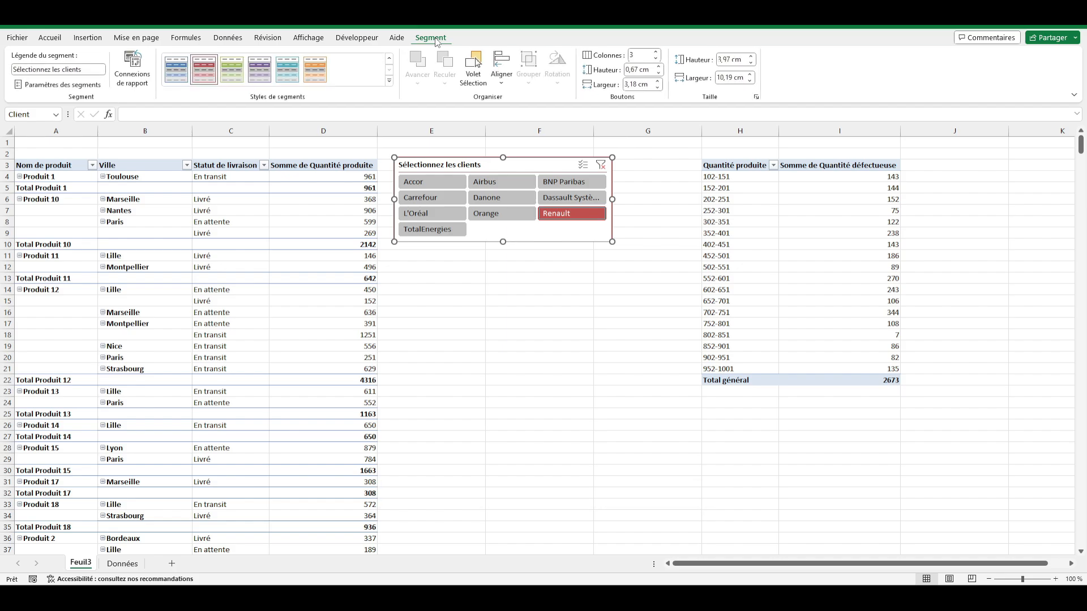
{"action": "left_click", "coordinate": [133, 71]}
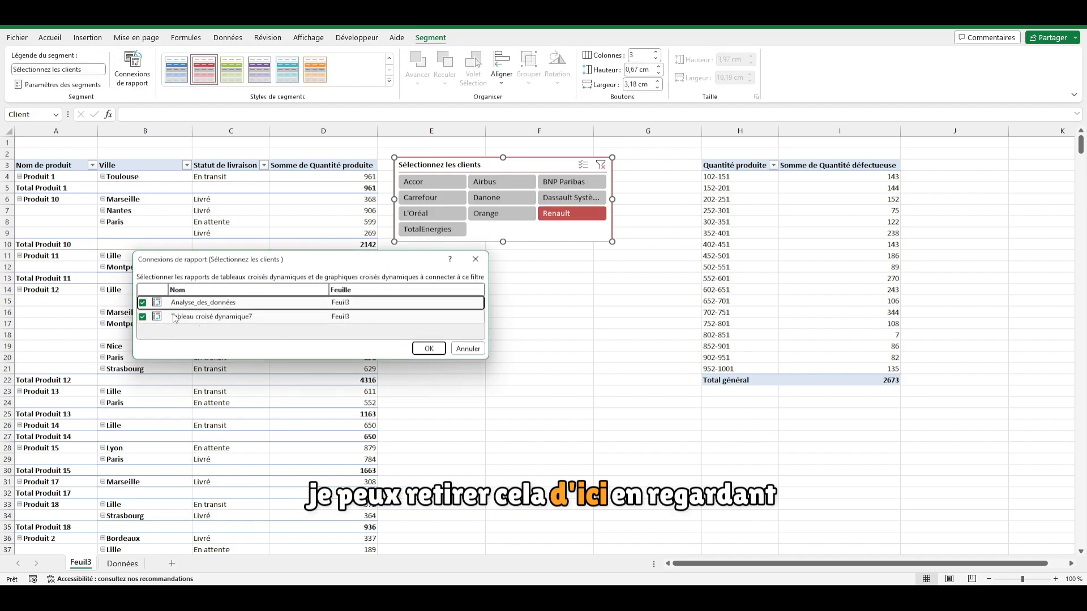
{"action": "left_click", "coordinate": [143, 317]}
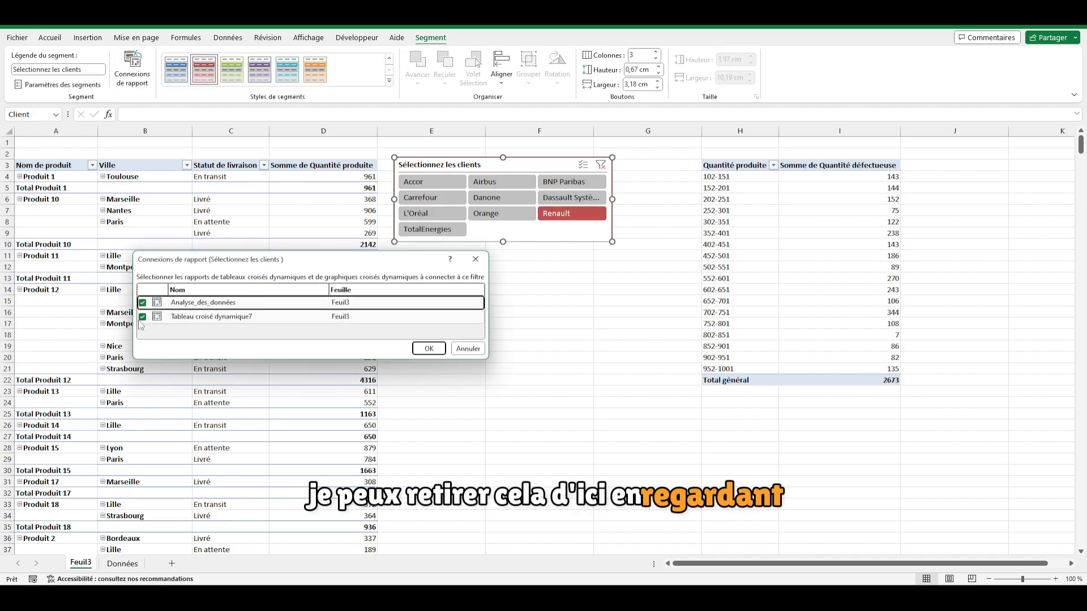
{"action": "left_click", "coordinate": [421, 349]}
Filter the main PivotTable by single clients in turn, including L'Oréal, Dassault Systèmes and Airbus, and clear the client filter.
{"action": "left_click", "coordinate": [432, 197]}
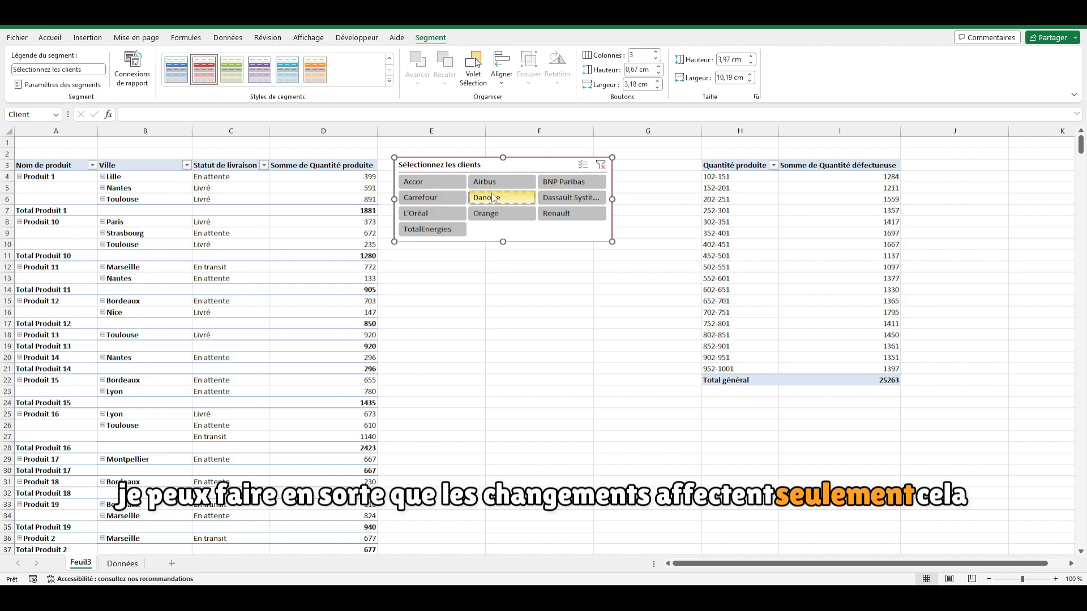
{"action": "left_click", "coordinate": [434, 217]}
{"action": "left_click", "coordinate": [566, 199]}
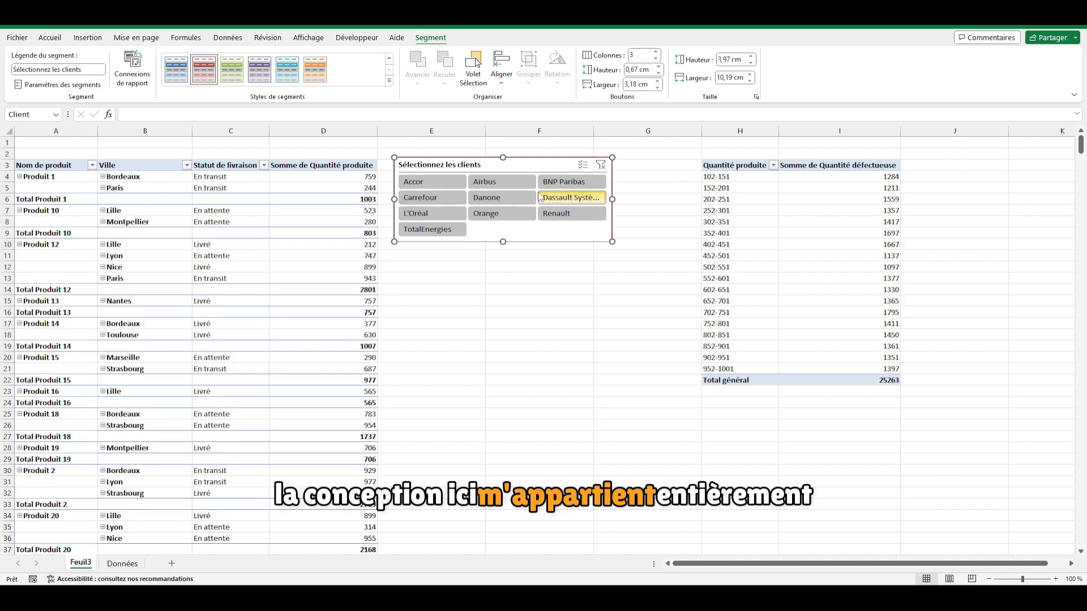
{"action": "left_click", "coordinate": [485, 184]}
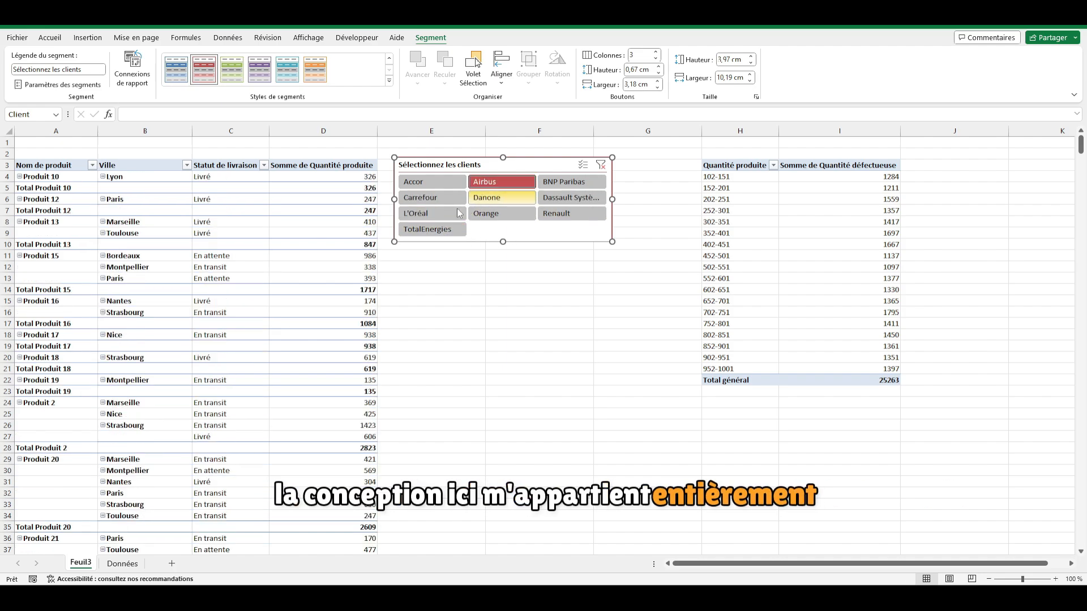
{"action": "left_click", "coordinate": [601, 165]}
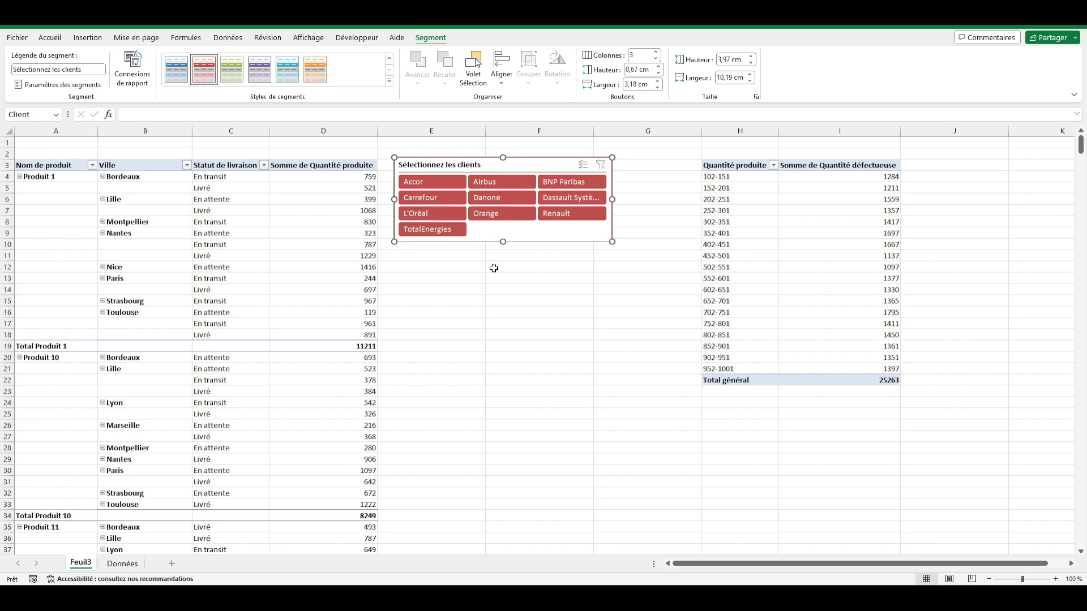
Insert several blank columns from column G onward to push the grouped PivotTable well away from the slicer.
{"action": "right_click", "coordinate": [762, 132]}
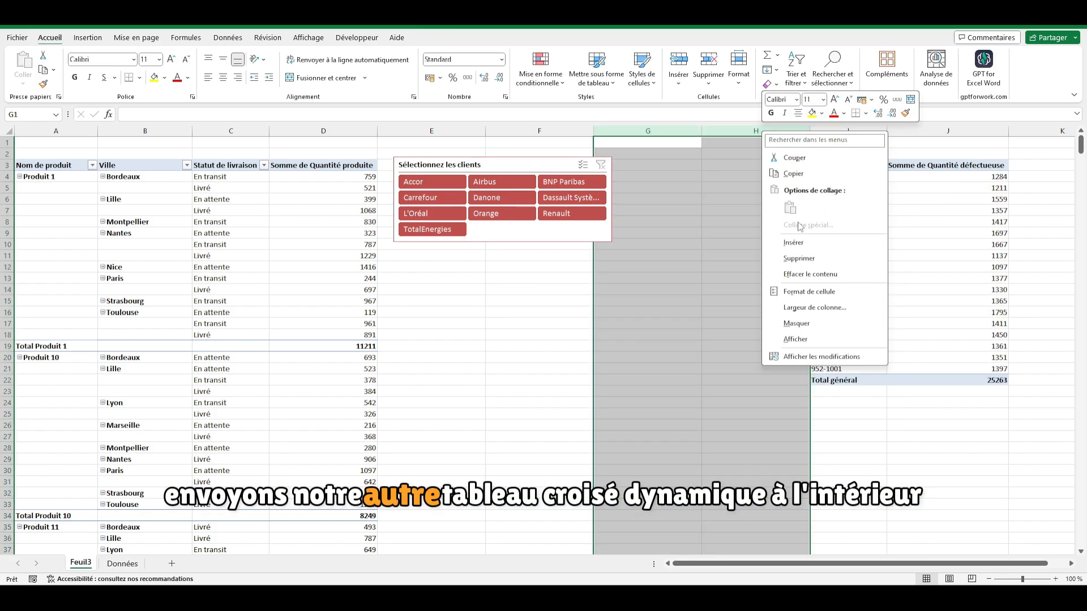
{"action": "left_click", "coordinate": [794, 244]}
{"action": "left_click_drag", "start_coordinate": [659, 132], "coordinate": [903, 135]}
{"action": "right_click", "coordinate": [903, 135]}
{"action": "left_click", "coordinate": [937, 251]}
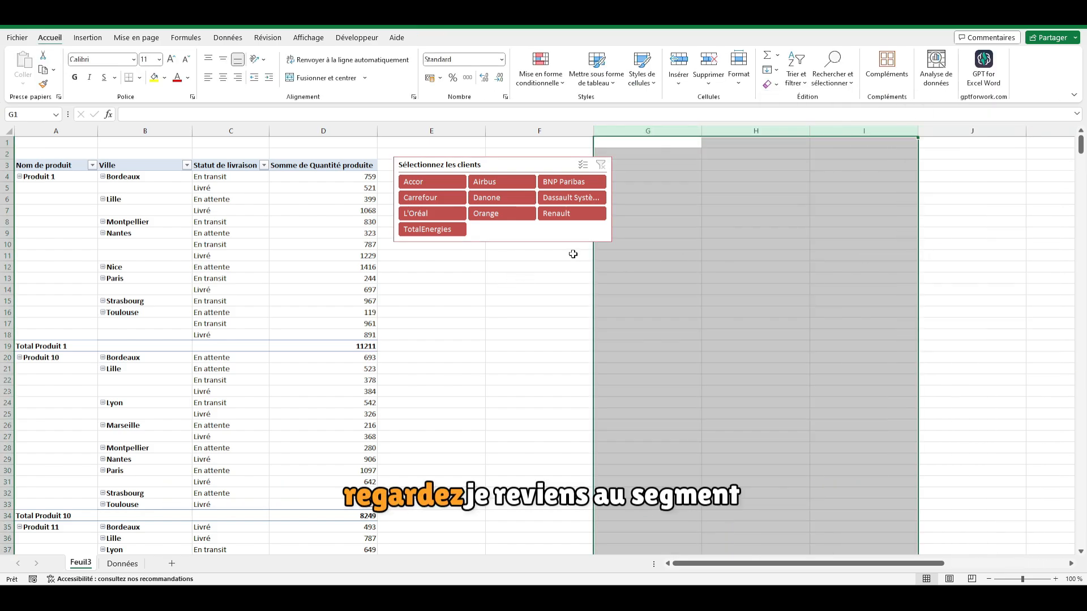
{"action": "left_click", "coordinate": [653, 296]}
Review the slicer's alignment options and move the slicer slightly closer to the main PivotTable.
{"action": "left_click", "coordinate": [489, 173]}
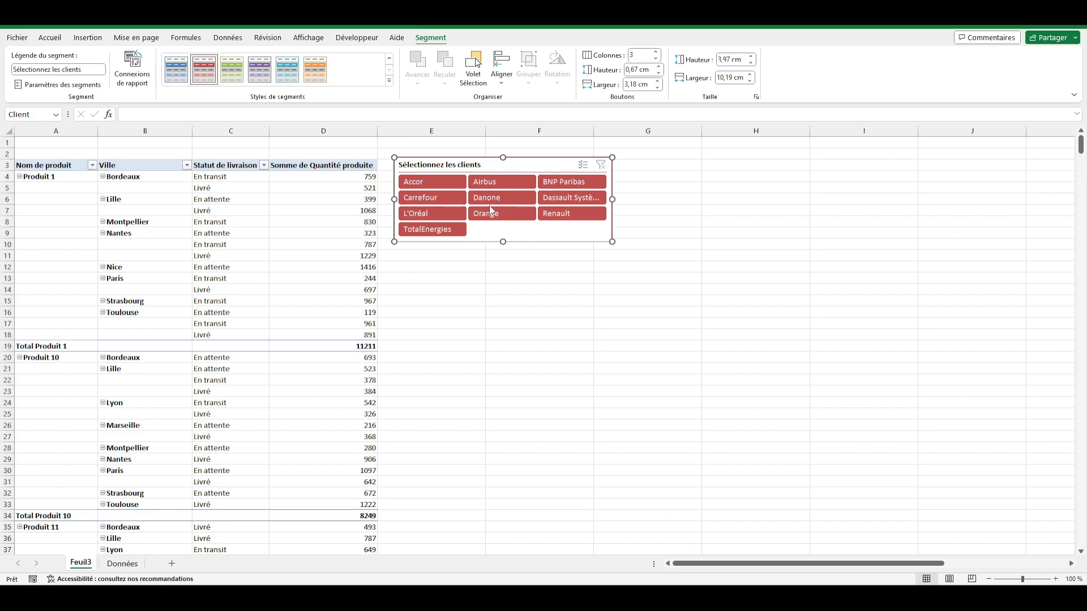
{"action": "left_click", "coordinate": [499, 81]}
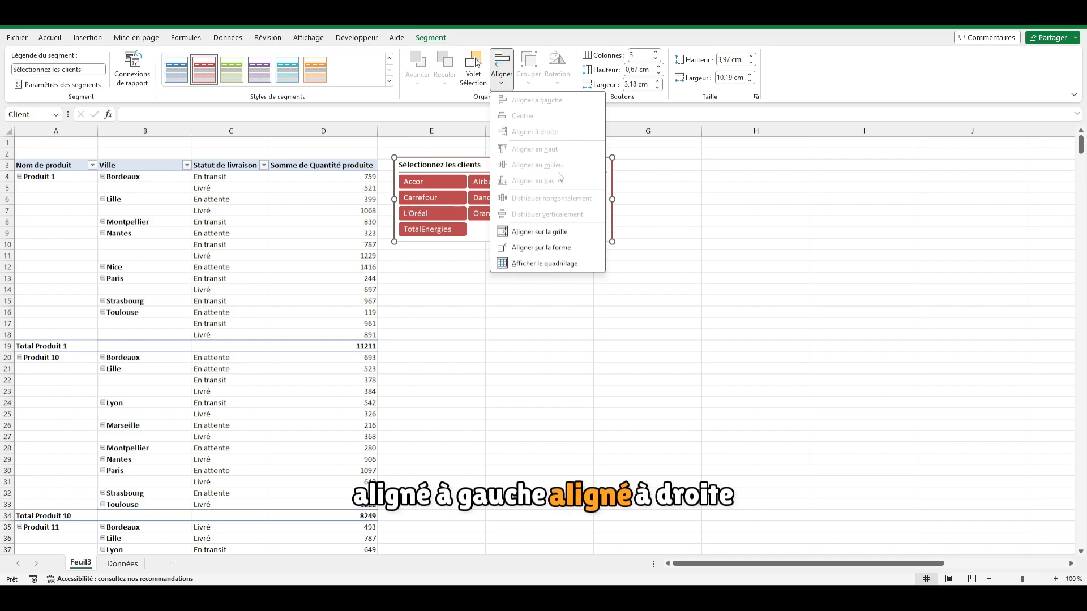
{"action": "left_click", "coordinate": [657, 251]}
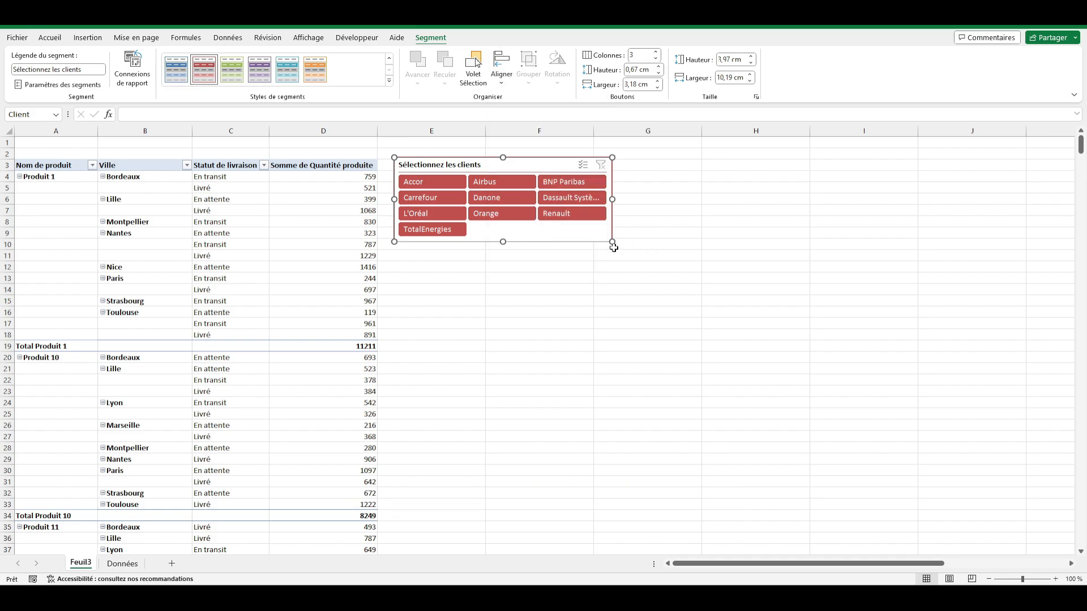
{"action": "left_click", "coordinate": [551, 269]}
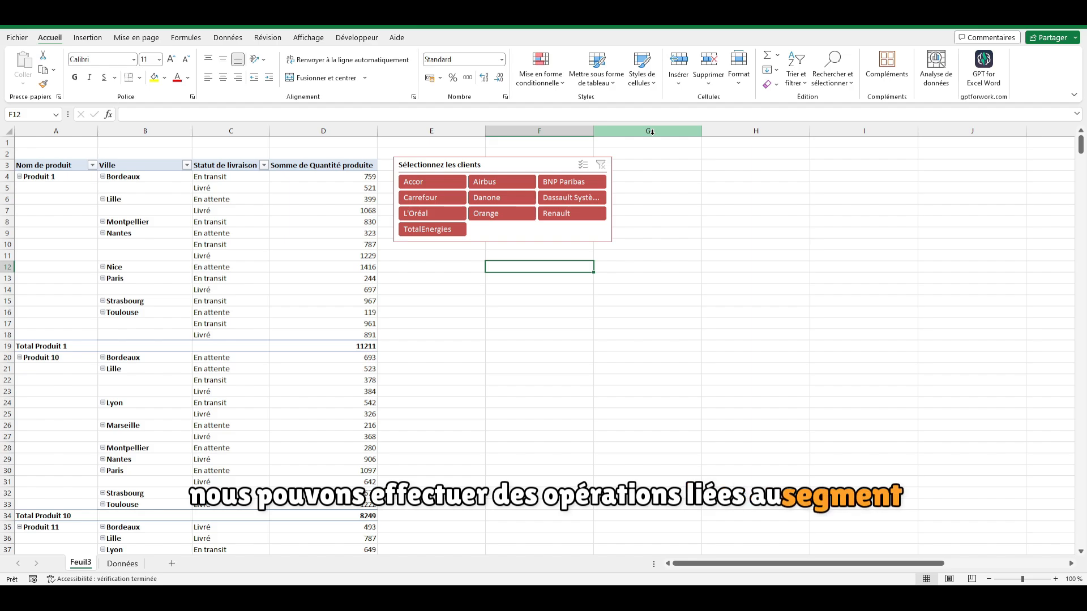
{"action": "left_click_drag", "start_coordinate": [511, 163], "coordinate": [499, 165]}
Try to insert a timeline for the main PivotTable and review its filter connections.
{"action": "left_click", "coordinate": [145, 268]}
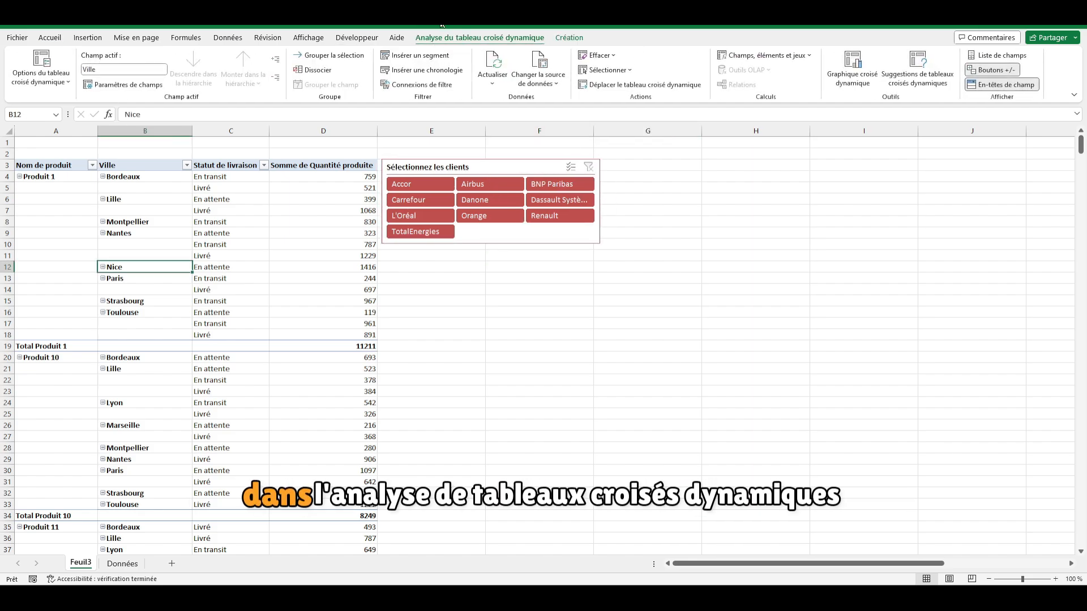
{"action": "left_click", "coordinate": [414, 73]}
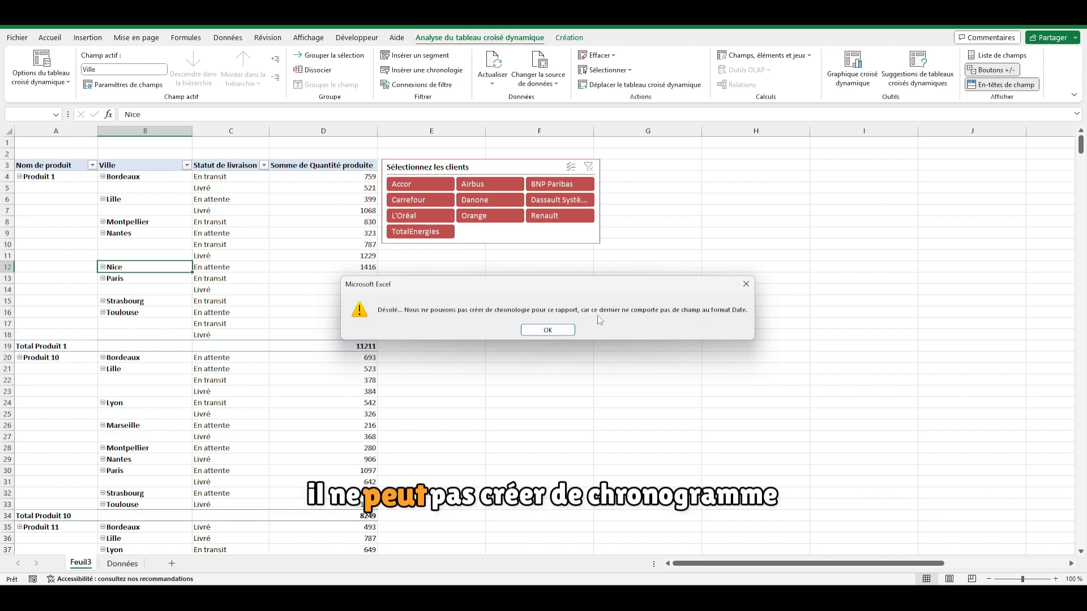
{"action": "left_click", "coordinate": [547, 330]}
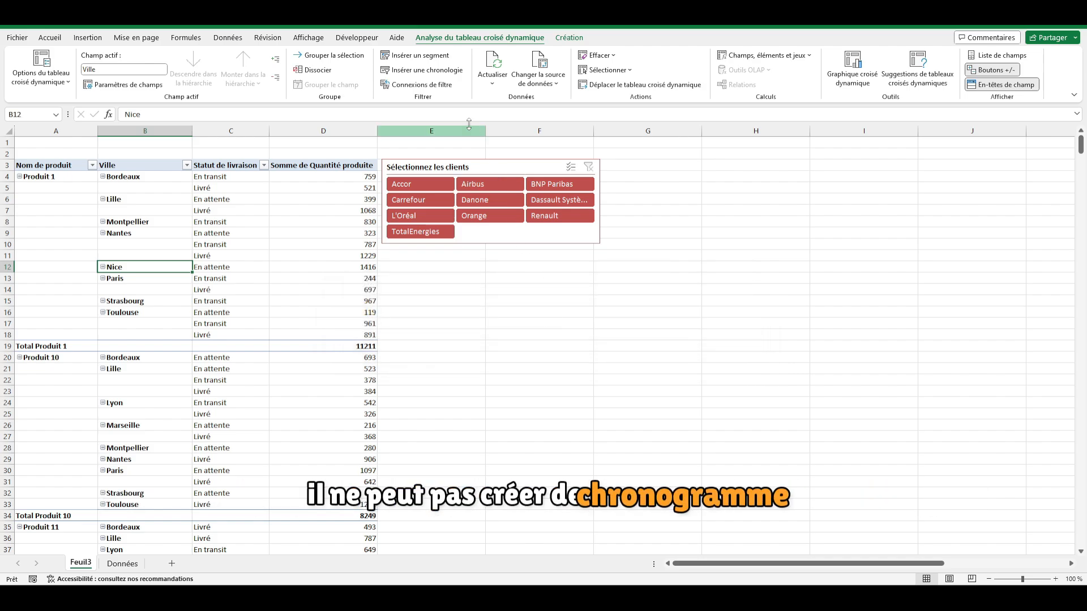
{"action": "left_click", "coordinate": [446, 86]}
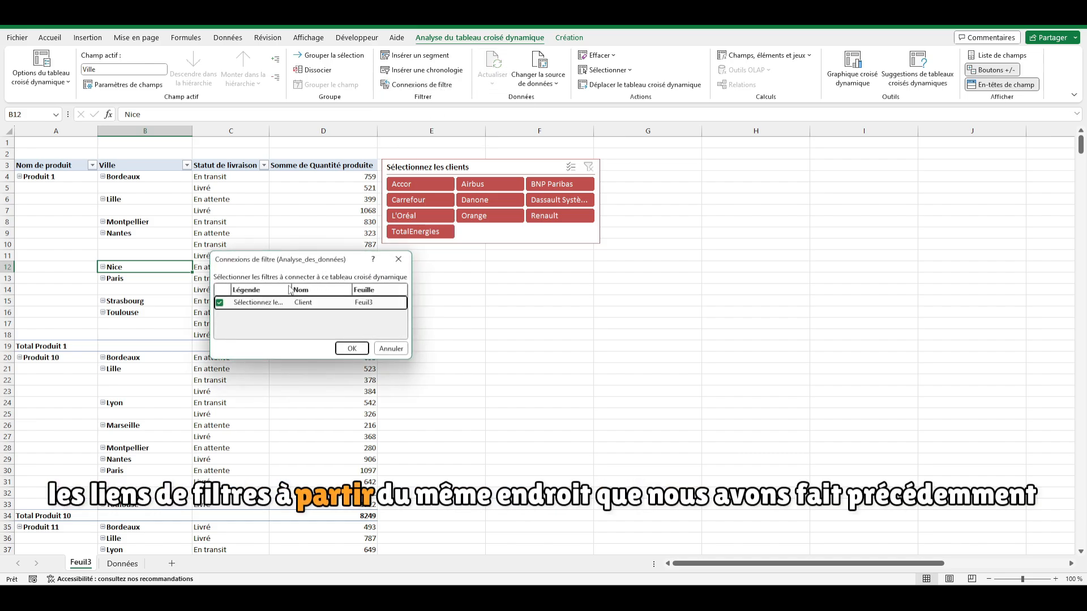
{"action": "left_click", "coordinate": [351, 348]}
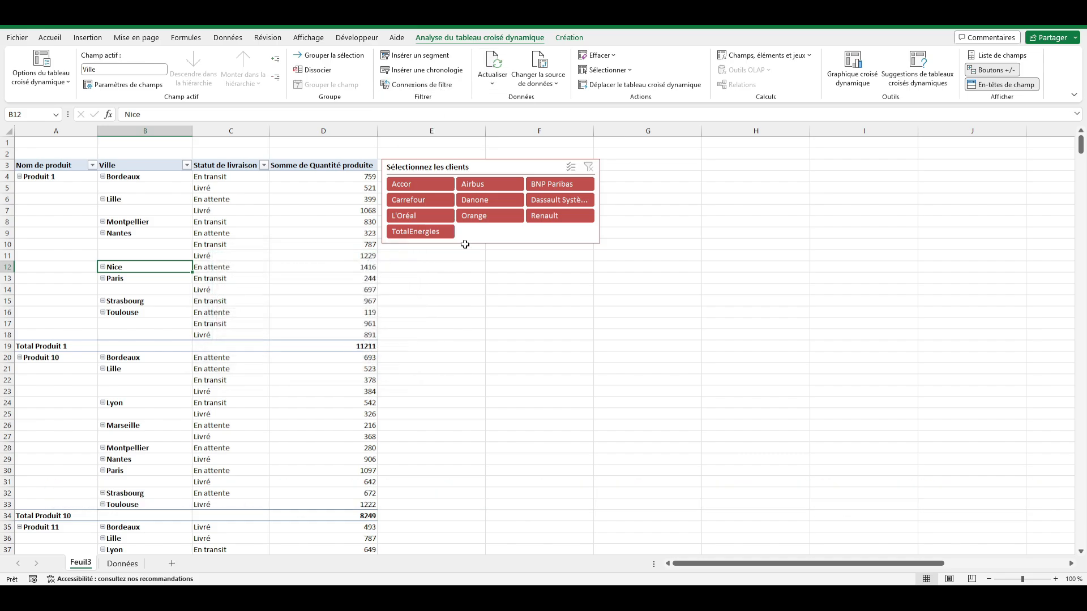
Open the main PivotTable's data source for changing and try whole columns A:H, followed by the full table Données!$A$1:$H$1024, as its range.
{"action": "left_click", "coordinate": [535, 84]}
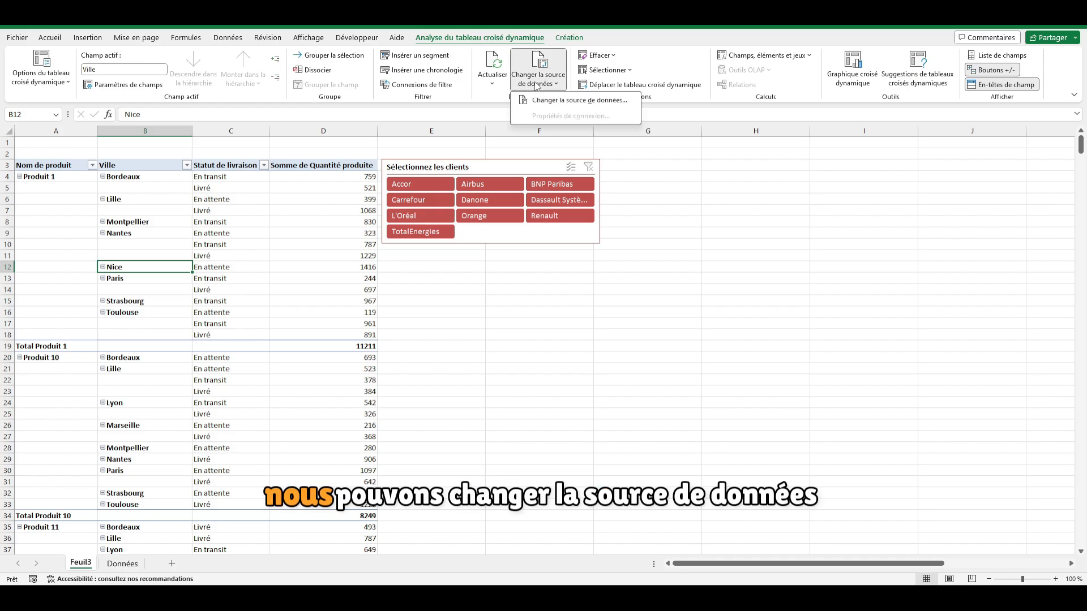
{"action": "left_click", "coordinate": [579, 101]}
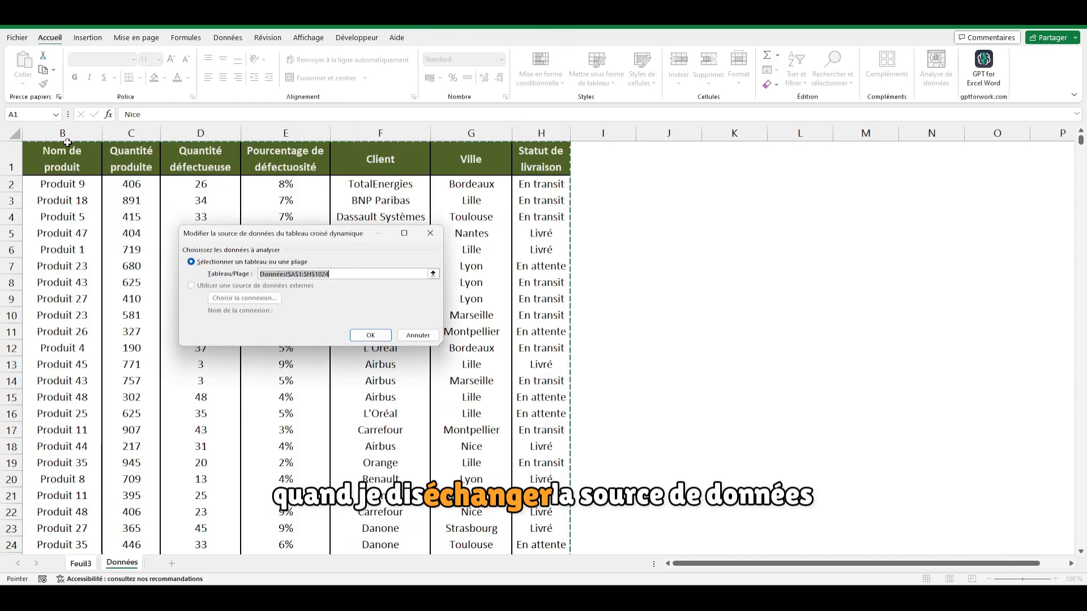
{"action": "left_click_drag", "start_coordinate": [62, 133], "coordinate": [548, 165]}
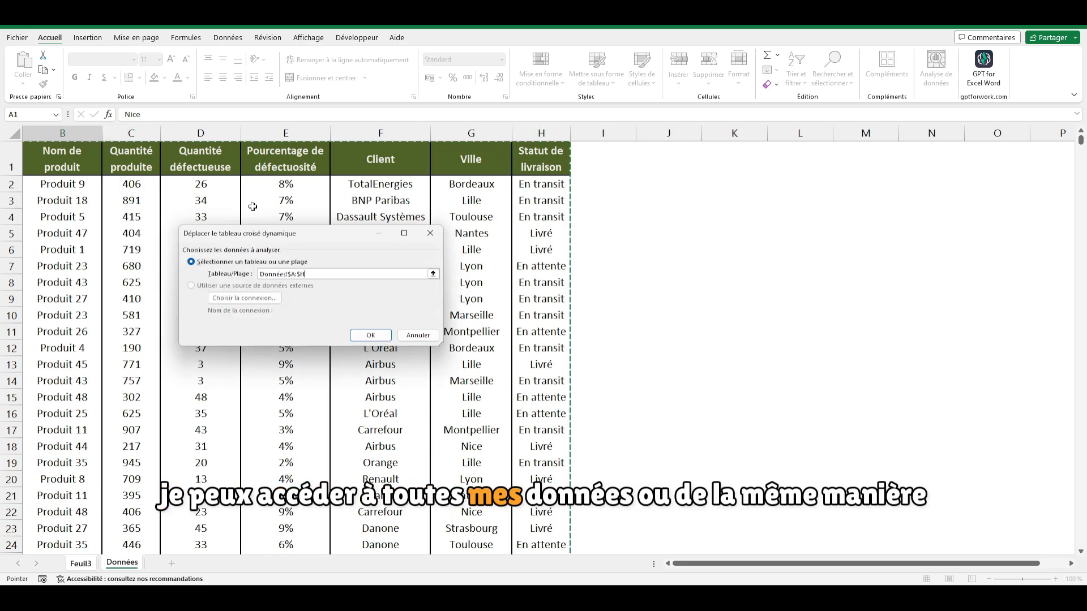
{"action": "left_click", "coordinate": [65, 163]}
{"action": "key", "text": "ctrl+a"}
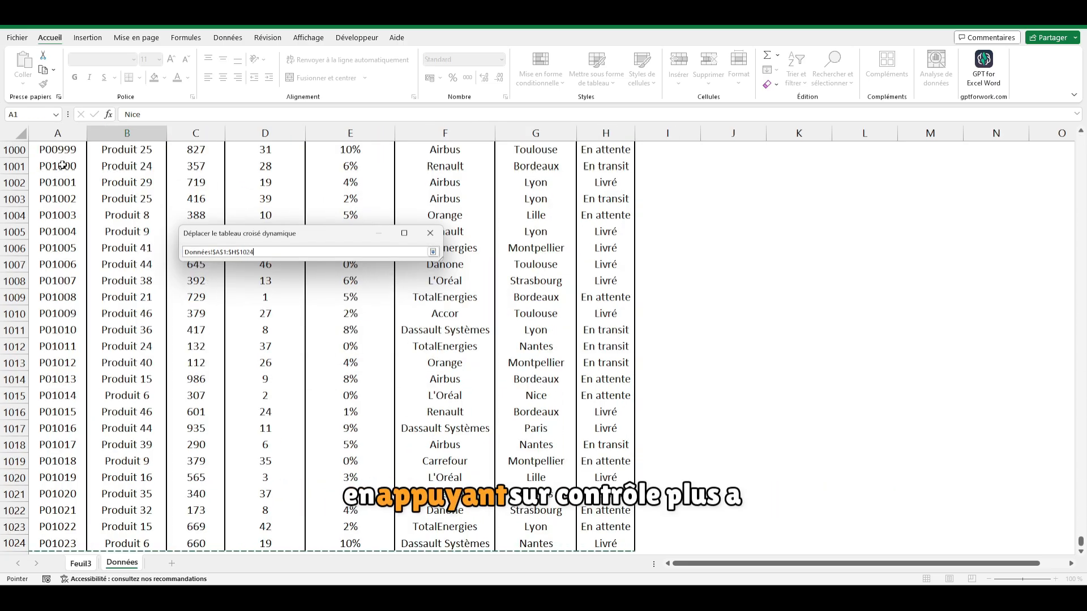
{"action": "left_click_drag", "start_coordinate": [1081, 544], "coordinate": [1081, 138]}
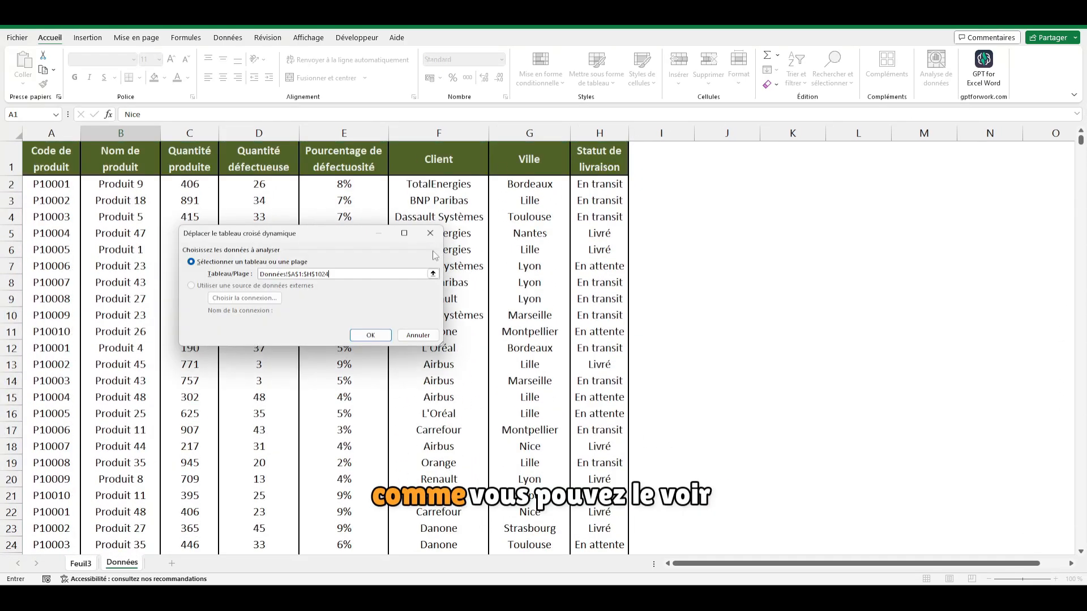
{"action": "left_click", "coordinate": [433, 251]}
Set the PivotTable's data source to the whole columns A to H of the Données sheet and apply it.
{"action": "left_click", "coordinate": [433, 274]}
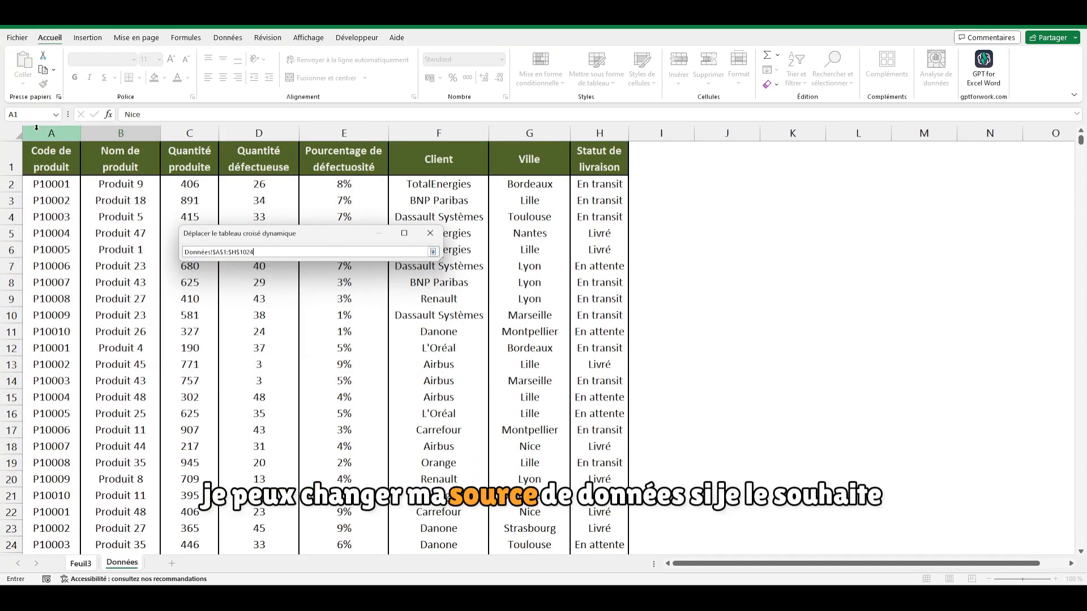
{"action": "left_click_drag", "start_coordinate": [52, 134], "coordinate": [598, 130]}
{"action": "left_click", "coordinate": [433, 251]}
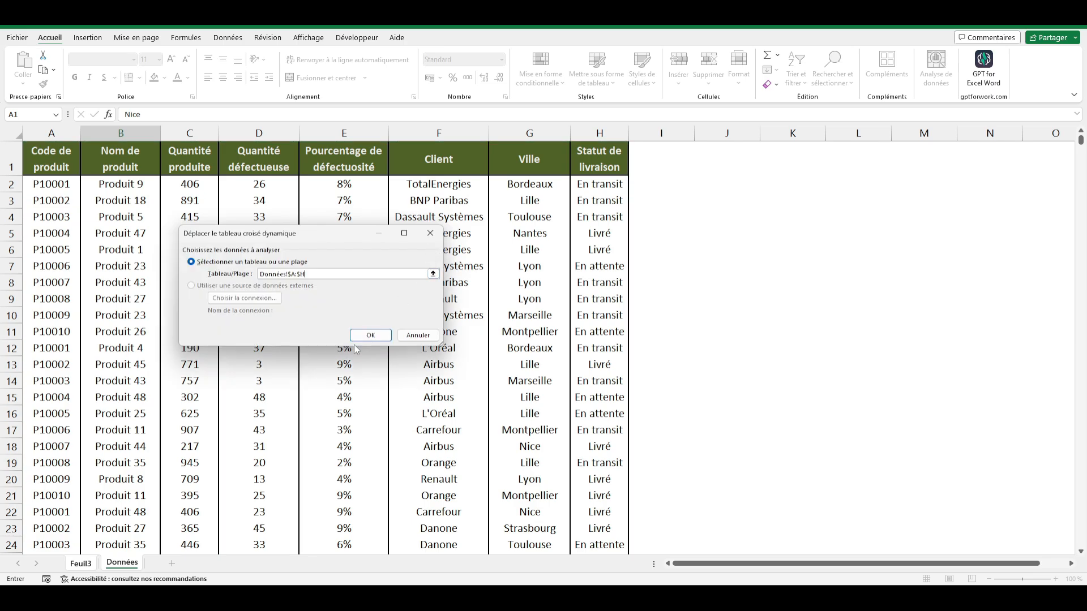
{"action": "left_click", "coordinate": [369, 335]}
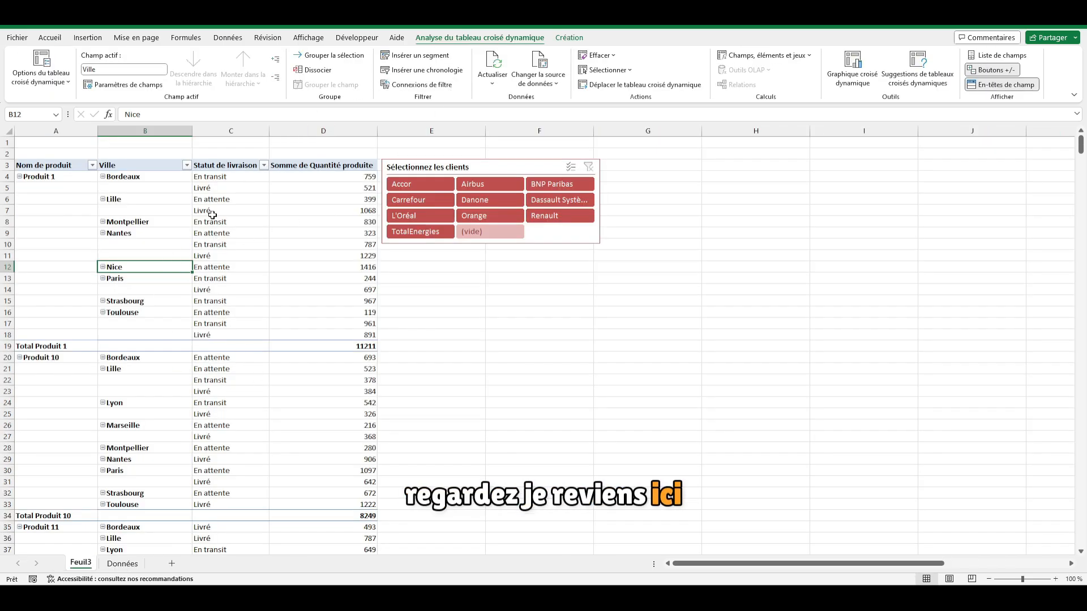
Try clearing everything from the main PivotTable and undo the clearing.
{"action": "left_click", "coordinate": [227, 301]}
{"action": "left_click", "coordinate": [599, 55]}
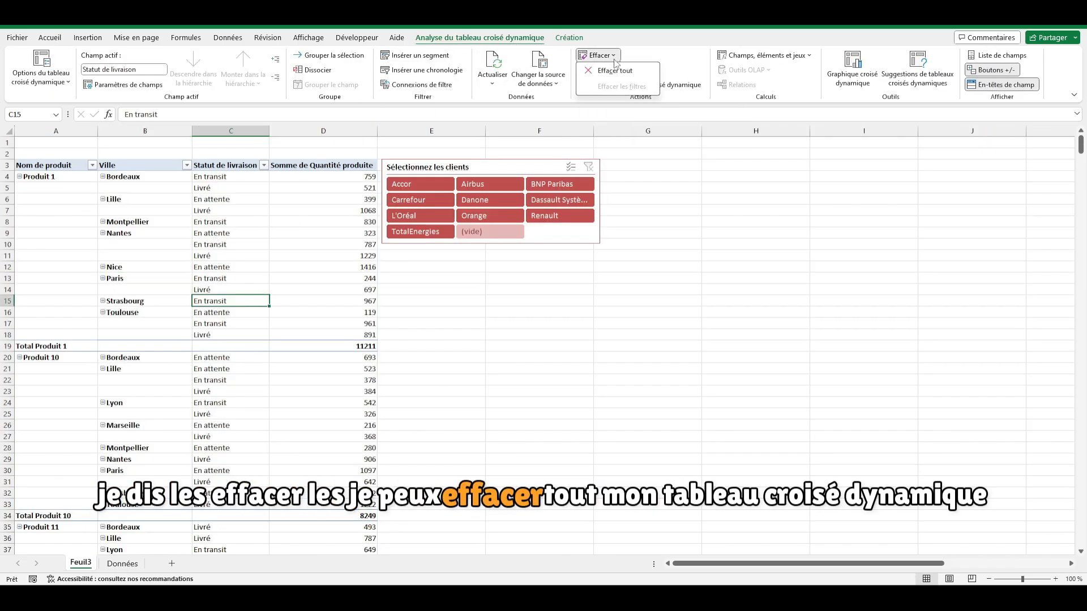
{"action": "left_click", "coordinate": [614, 71]}
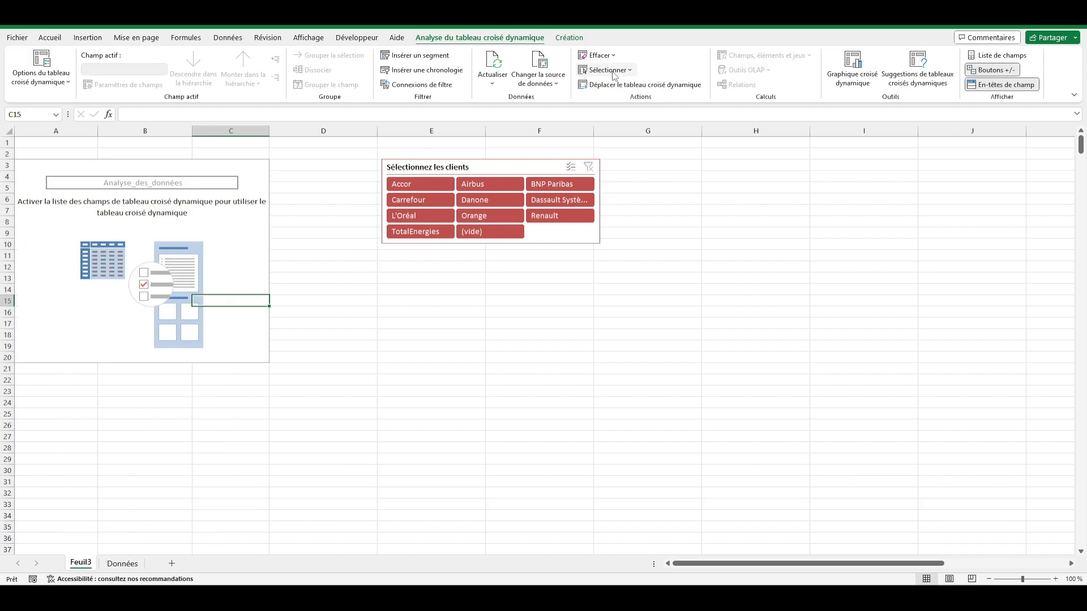
{"action": "key", "text": "ctrl+z"}
Select the entire PivotTable and move it to cell H3 of the existing worksheet Feuil3.
{"action": "left_click", "coordinate": [607, 69]}
{"action": "left_click", "coordinate": [637, 130]}
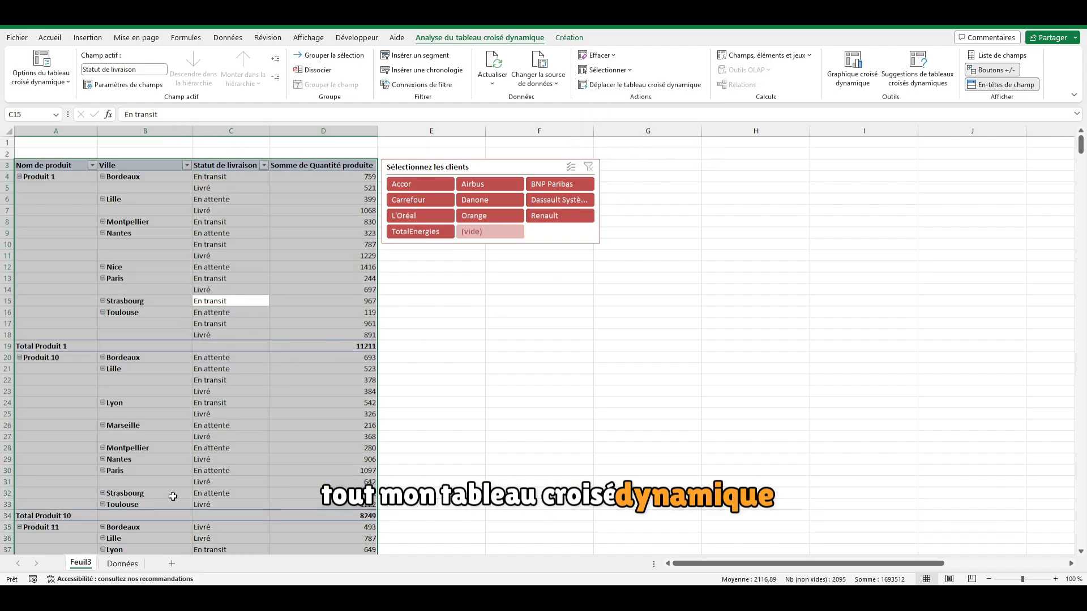
{"action": "left_click", "coordinate": [606, 70]}
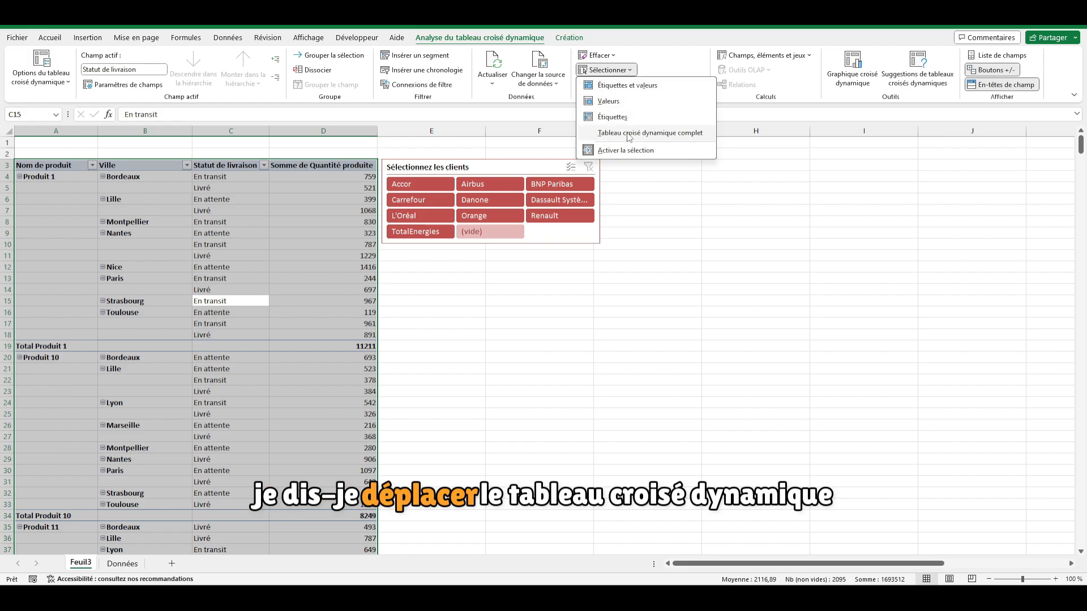
{"action": "left_click", "coordinate": [629, 134]}
{"action": "left_click", "coordinate": [617, 85]}
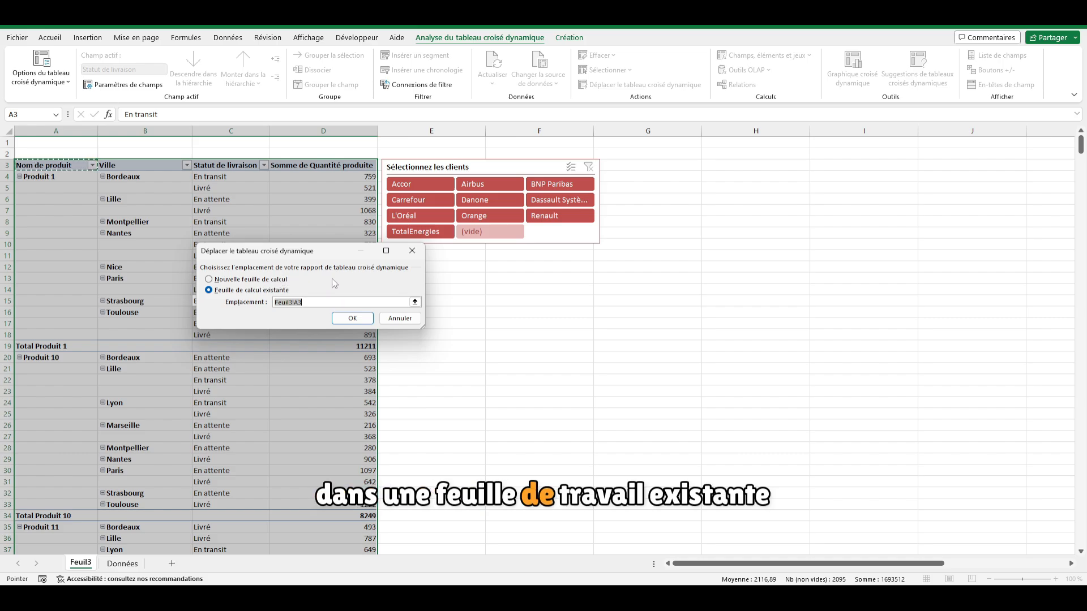
{"action": "left_click", "coordinate": [310, 277]}
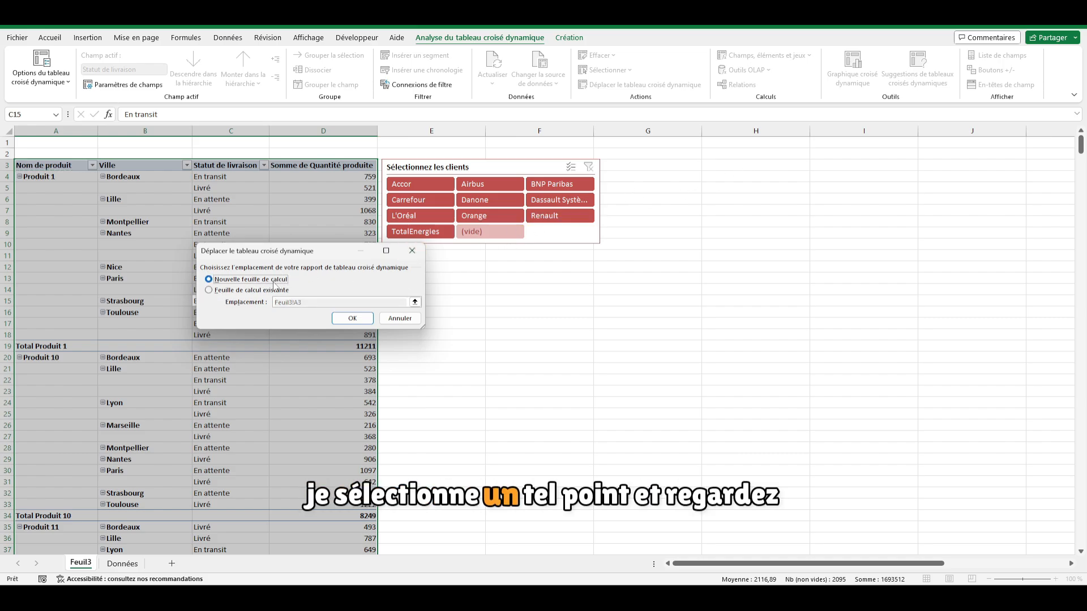
{"action": "left_click", "coordinate": [723, 164]}
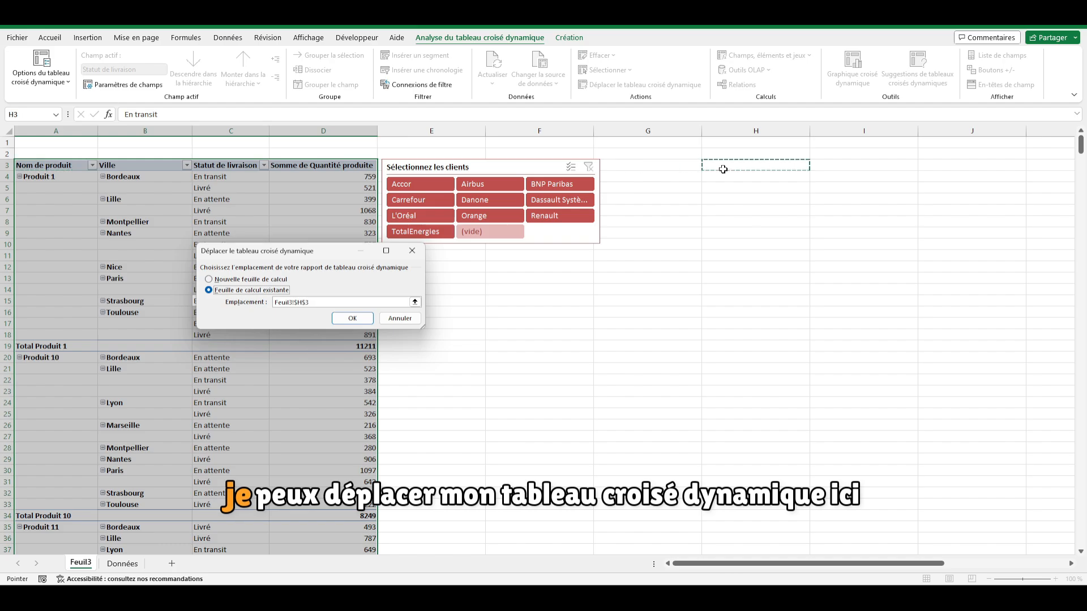
{"action": "left_click", "coordinate": [341, 316]}
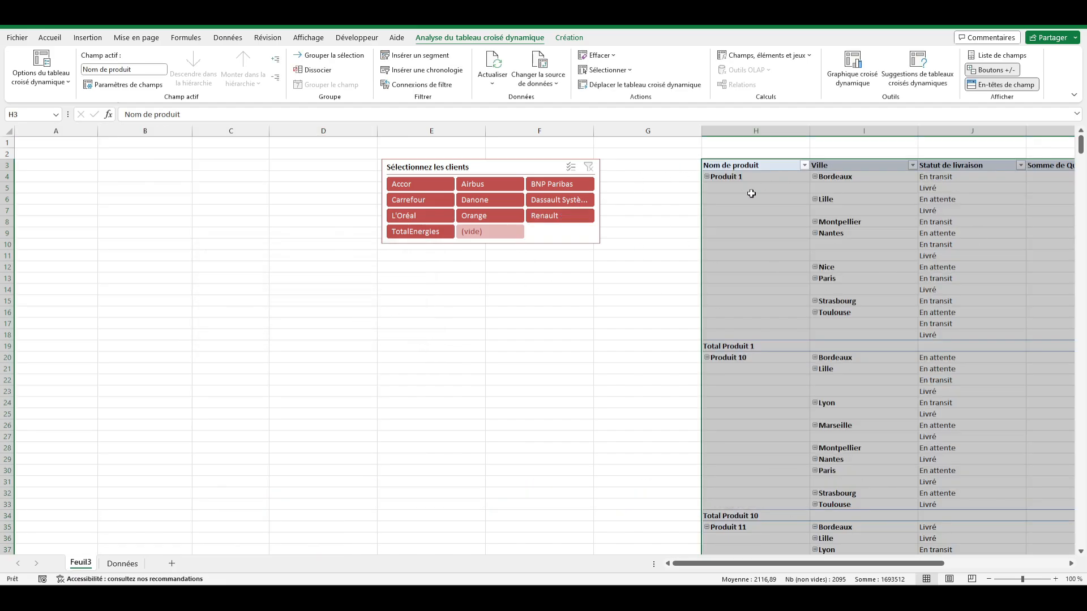
Move the PivotTable to cell A2 of the existing worksheet and shift the client slicer farther away from it.
{"action": "left_click", "coordinate": [640, 84]}
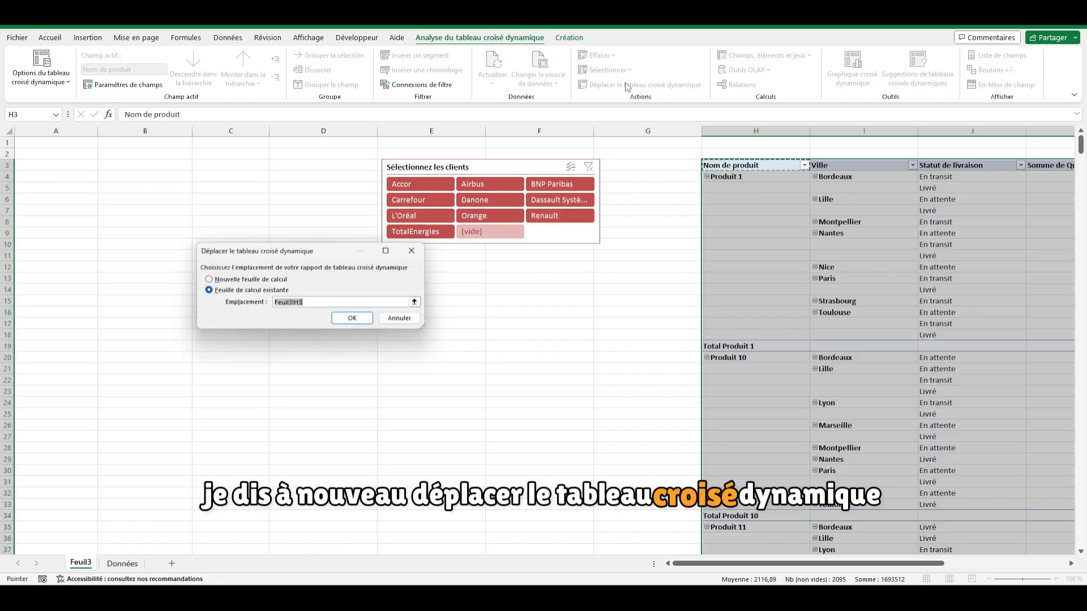
{"action": "left_click", "coordinate": [43, 154]}
{"action": "left_click", "coordinate": [340, 314]}
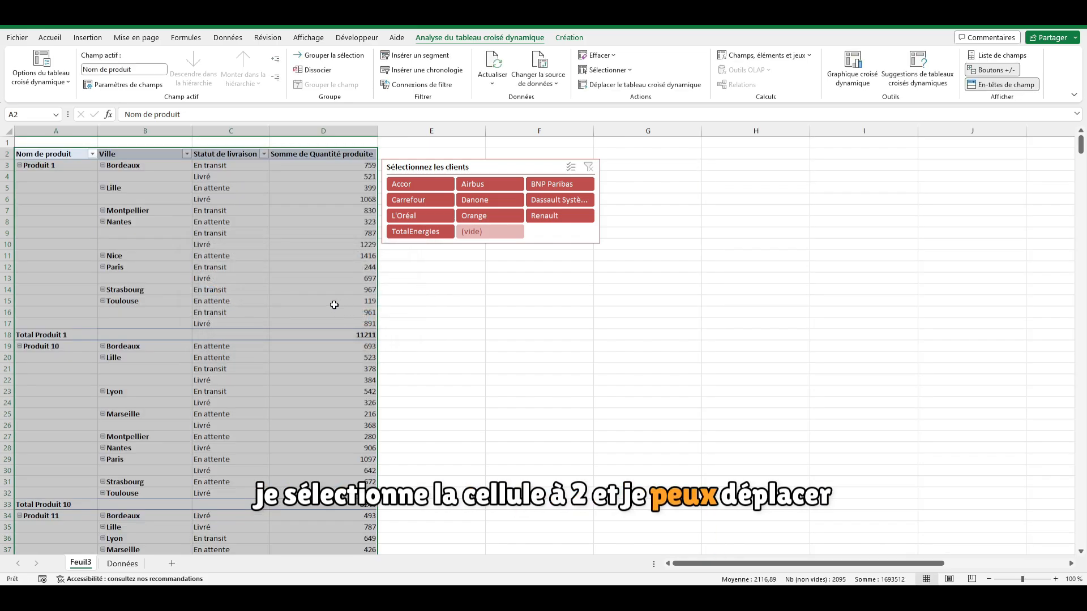
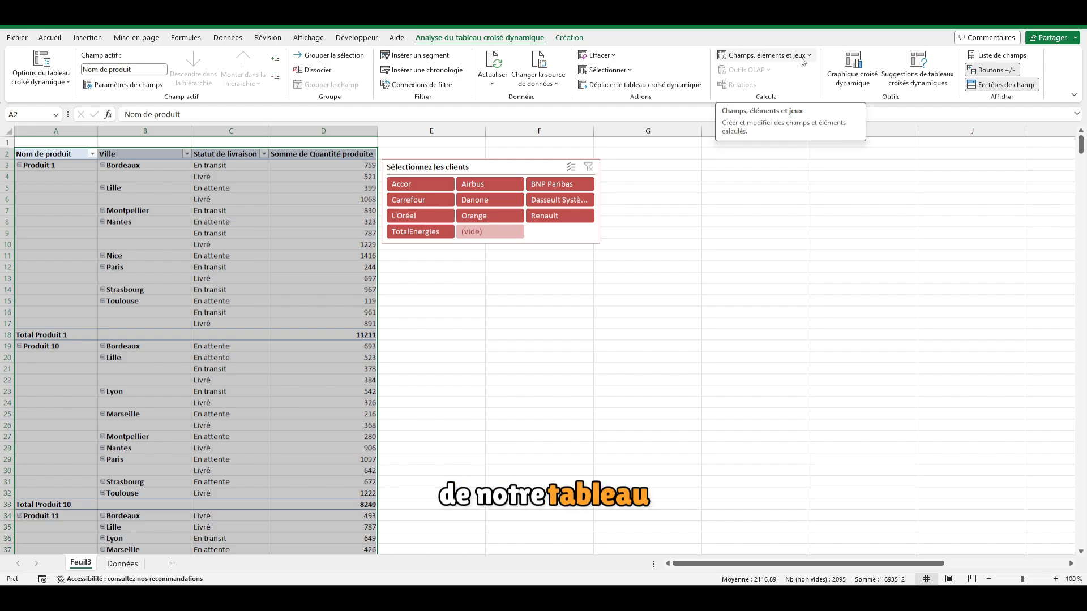
{"action": "left_click_drag", "start_coordinate": [491, 168], "coordinate": [655, 159]}
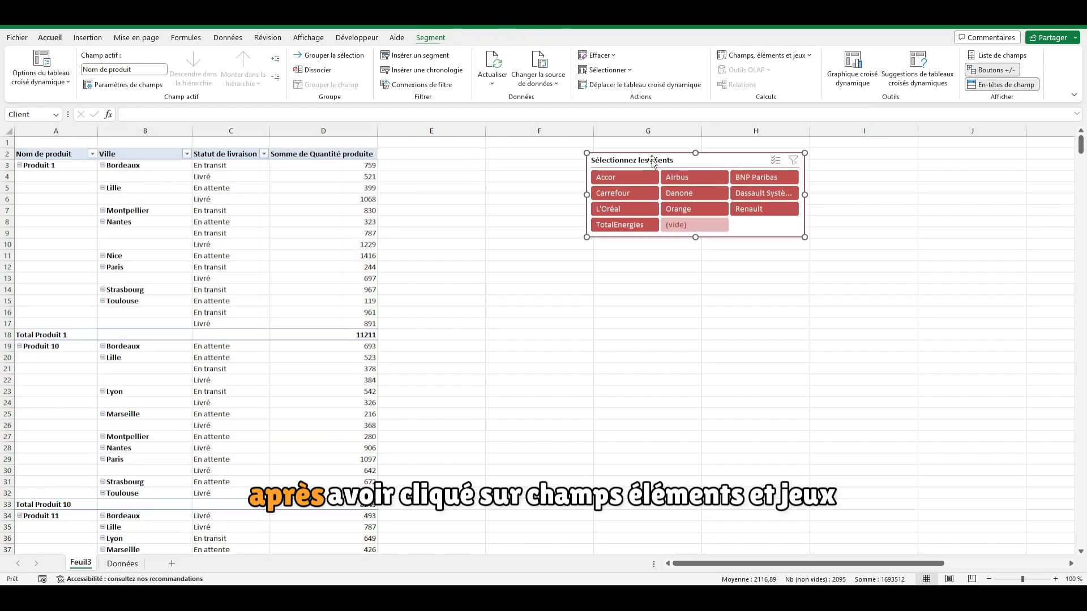
Start a new calculated field for the PivotTable and name it "Quantité produite + Quantité défectueuse".
{"action": "left_click", "coordinate": [290, 221]}
{"action": "left_click", "coordinate": [751, 56]}
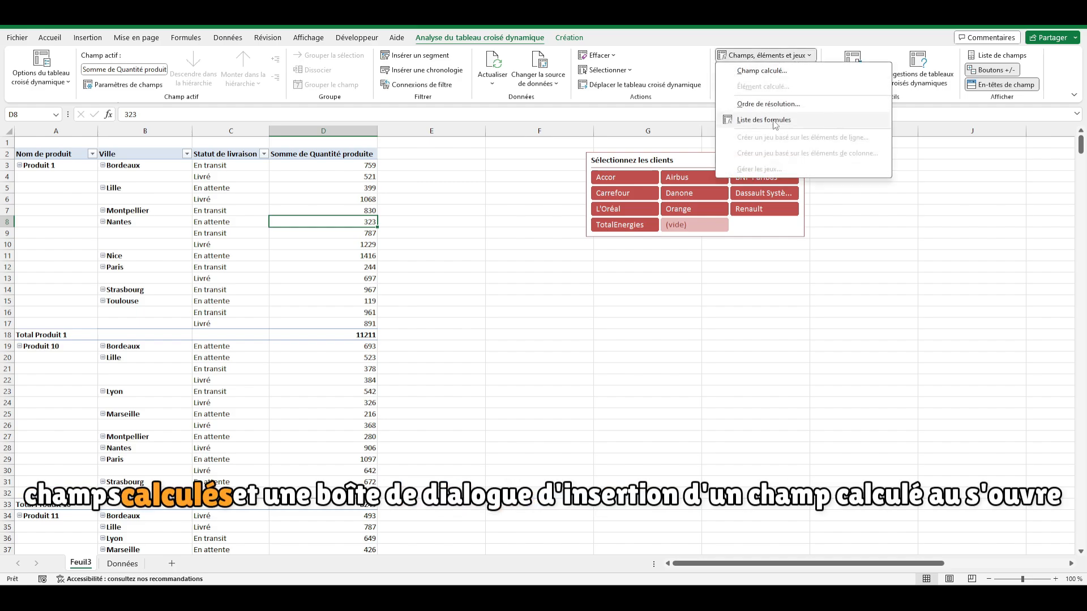
{"action": "left_click", "coordinate": [762, 71]}
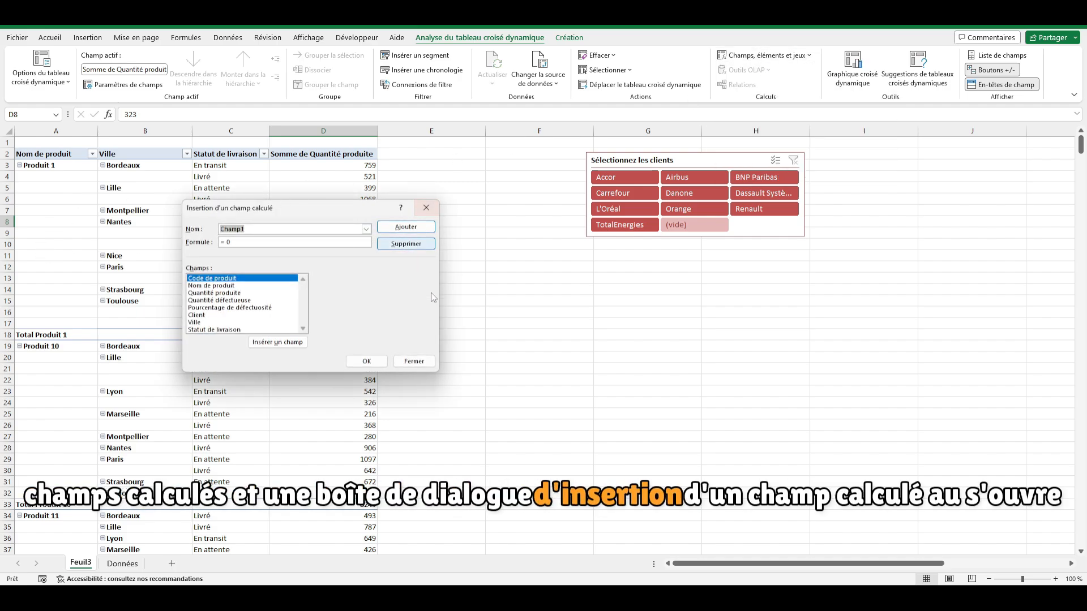
{"action": "left_click_drag", "start_coordinate": [367, 214], "coordinate": [447, 182]}
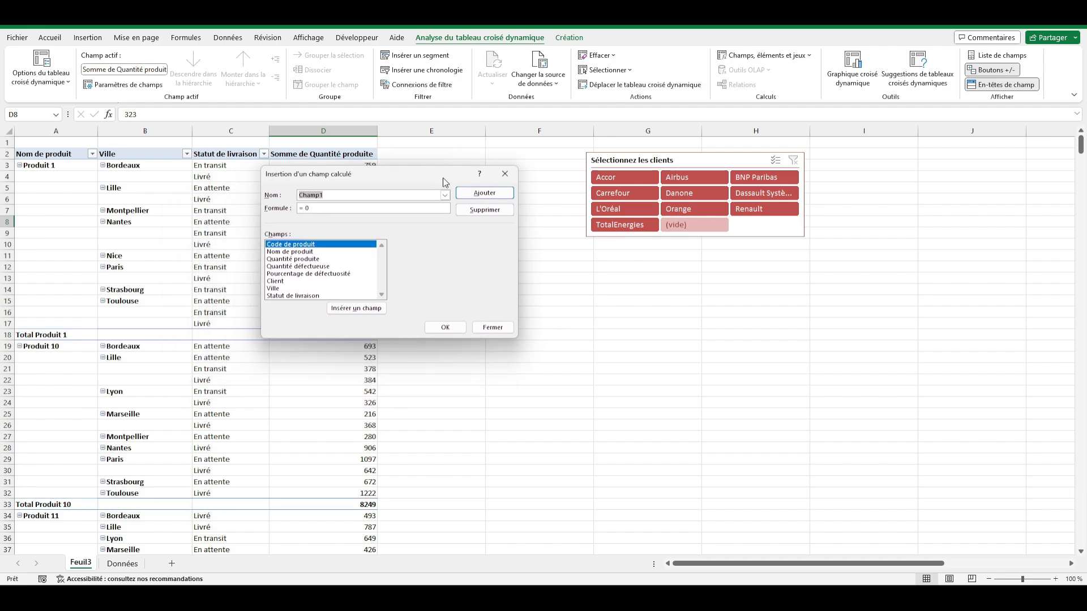
{"action": "left_click", "coordinate": [351, 196]}
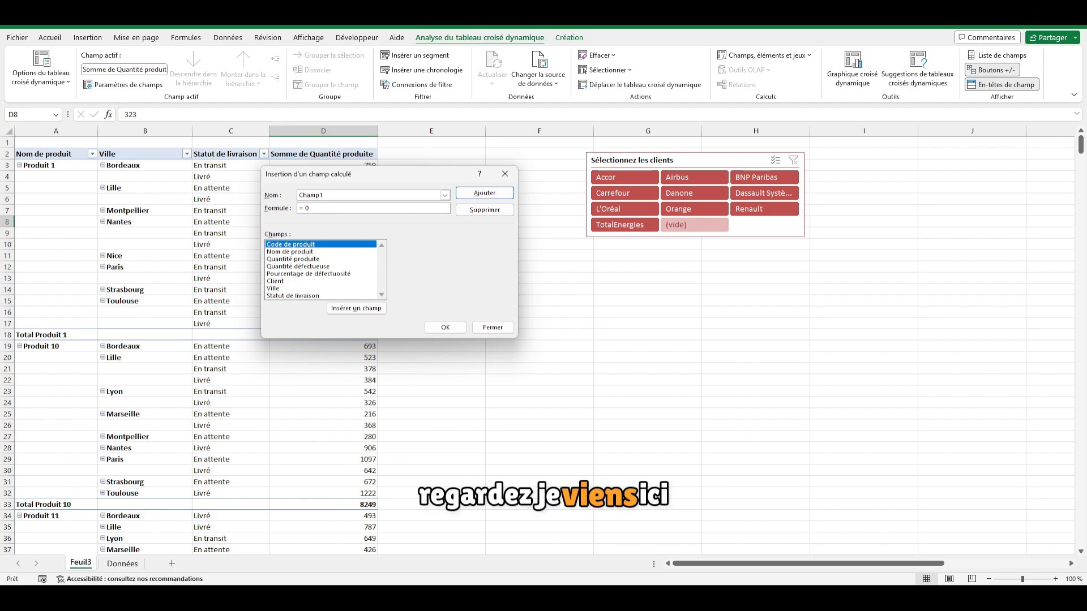
{"action": "type", "text": "Quant"}
{"action": "type", "text": "ité produite + Quantité défectueuse"}
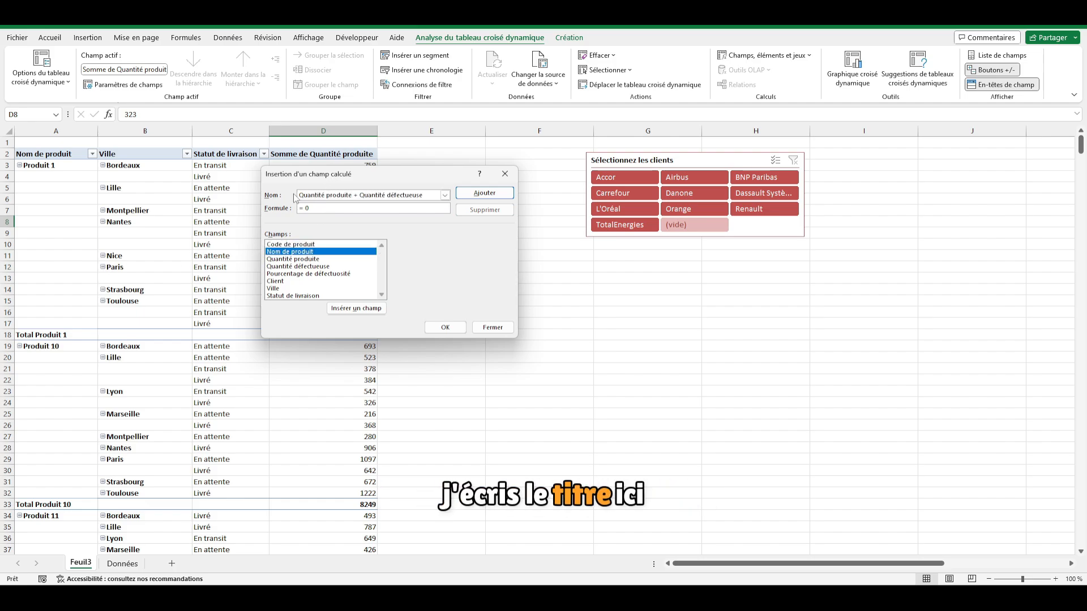
Set the calculated field's formula to = 'Quantité produite' + 'Quantité défectueuse' and add it to the PivotTable.
{"action": "left_click", "coordinate": [334, 208]}
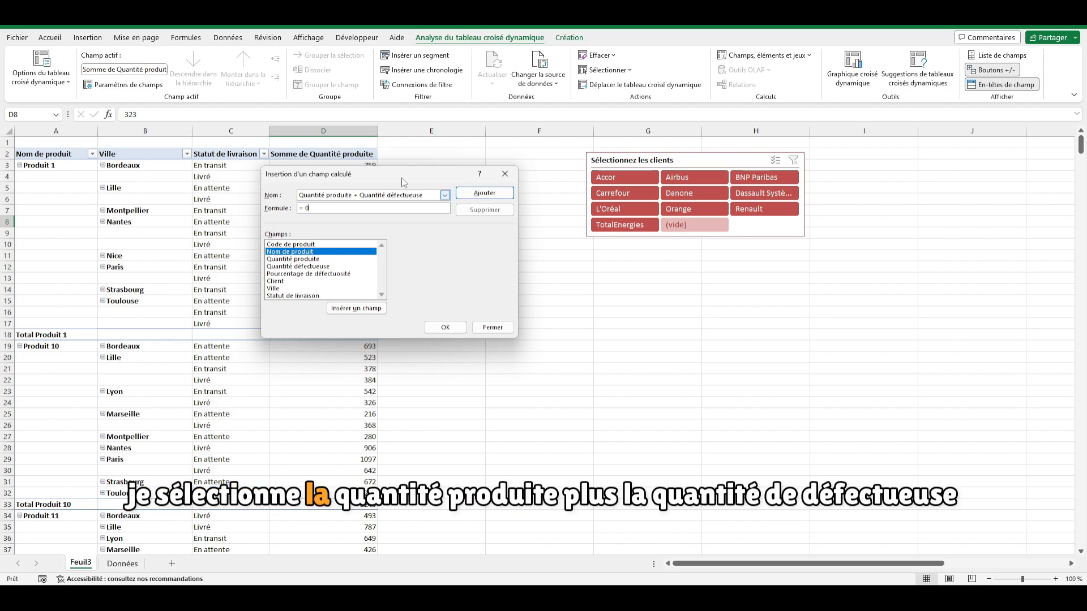
{"action": "left_click", "coordinate": [348, 259]}
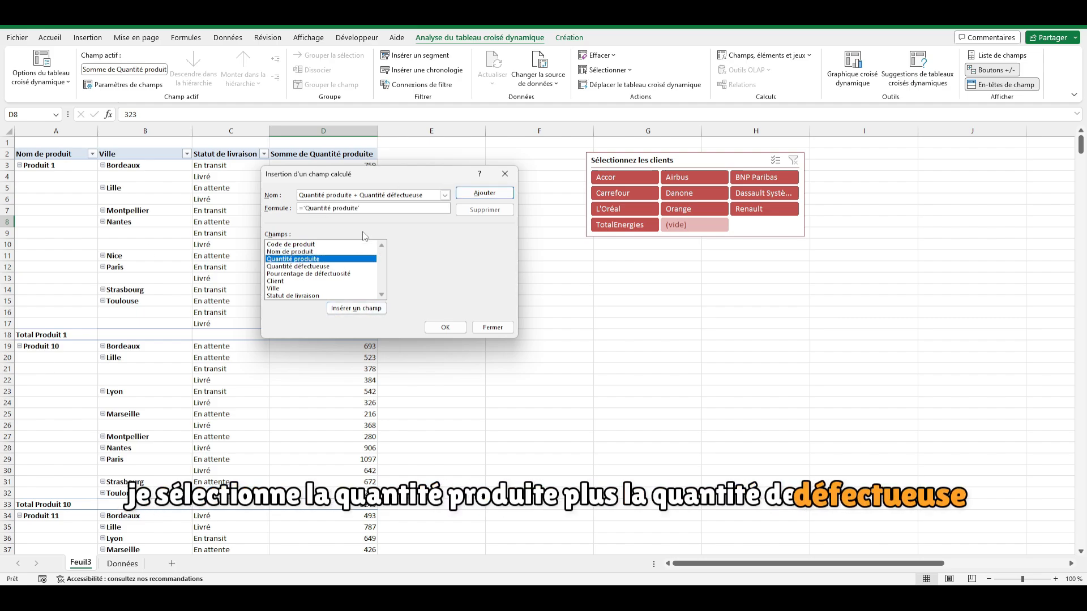
{"action": "type", "text": "+"}
{"action": "left_click", "coordinate": [305, 266]}
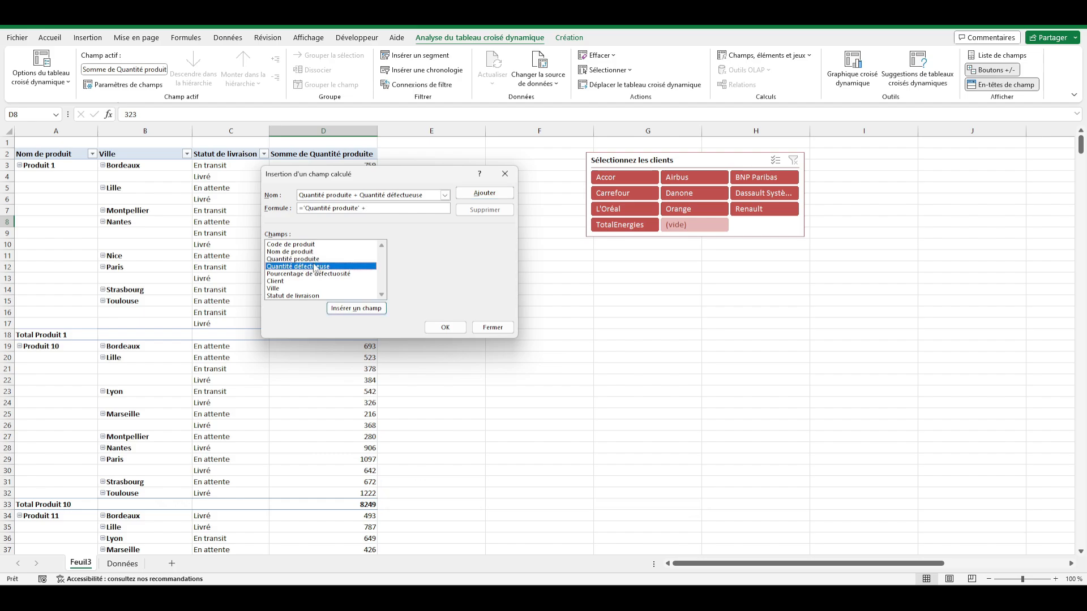
{"action": "left_click", "coordinate": [356, 308]}
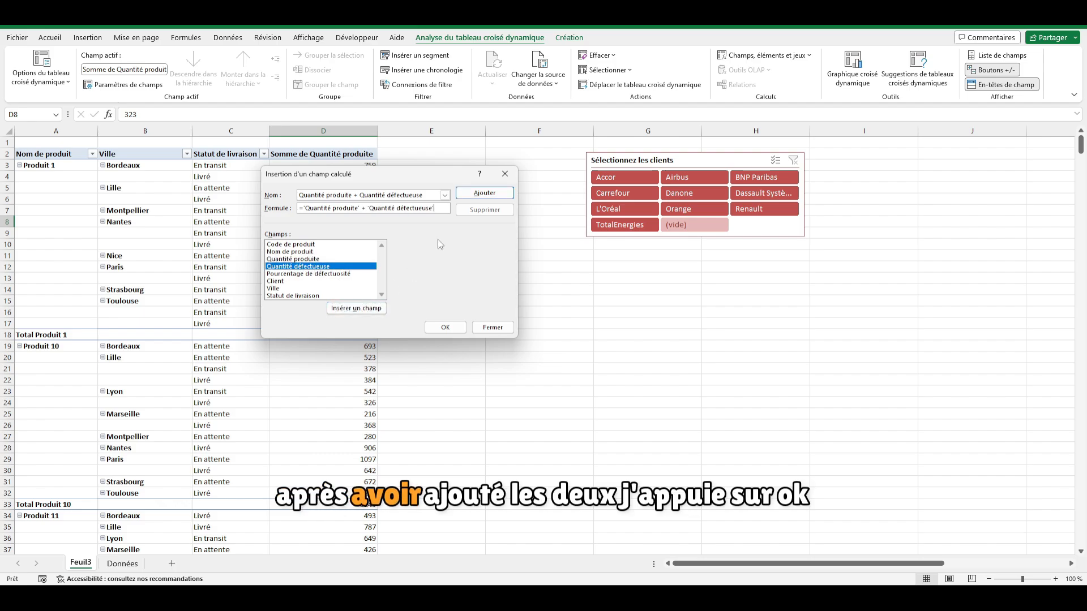
{"action": "left_click", "coordinate": [445, 327]}
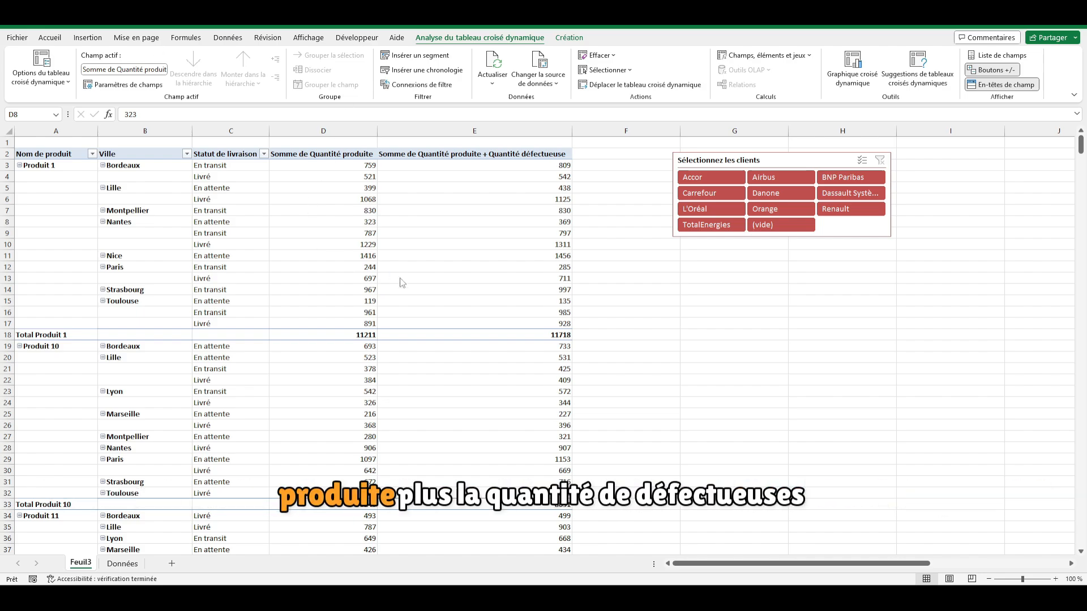
Check the calculated column's first rows, then remove the Quantité produite + Quantité défectueuse field from the PivotTable's values.
{"action": "left_click", "coordinate": [478, 166]}
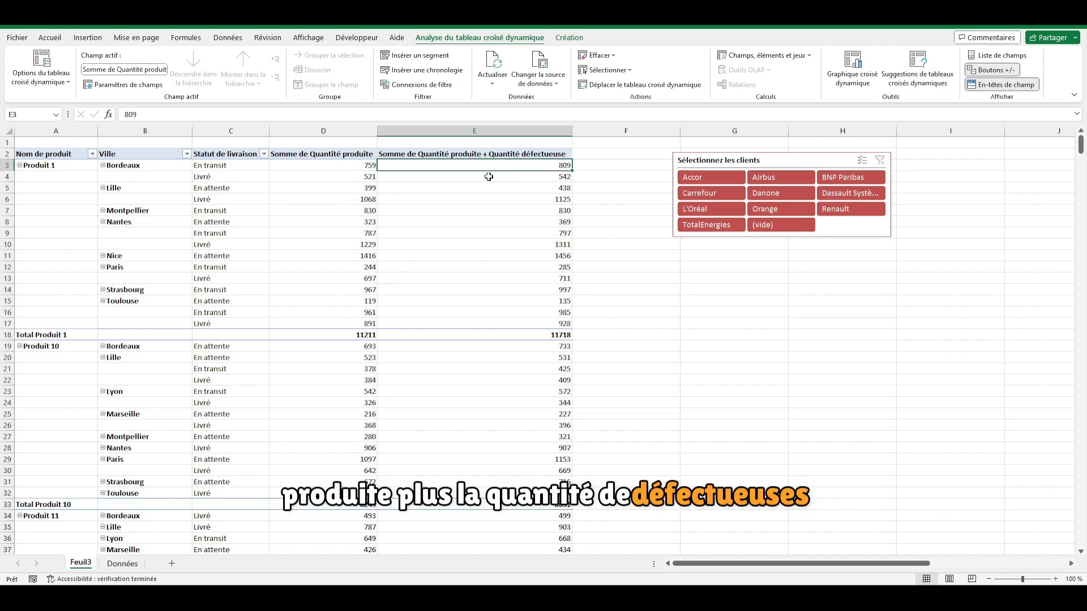
{"action": "left_click", "coordinate": [537, 179]}
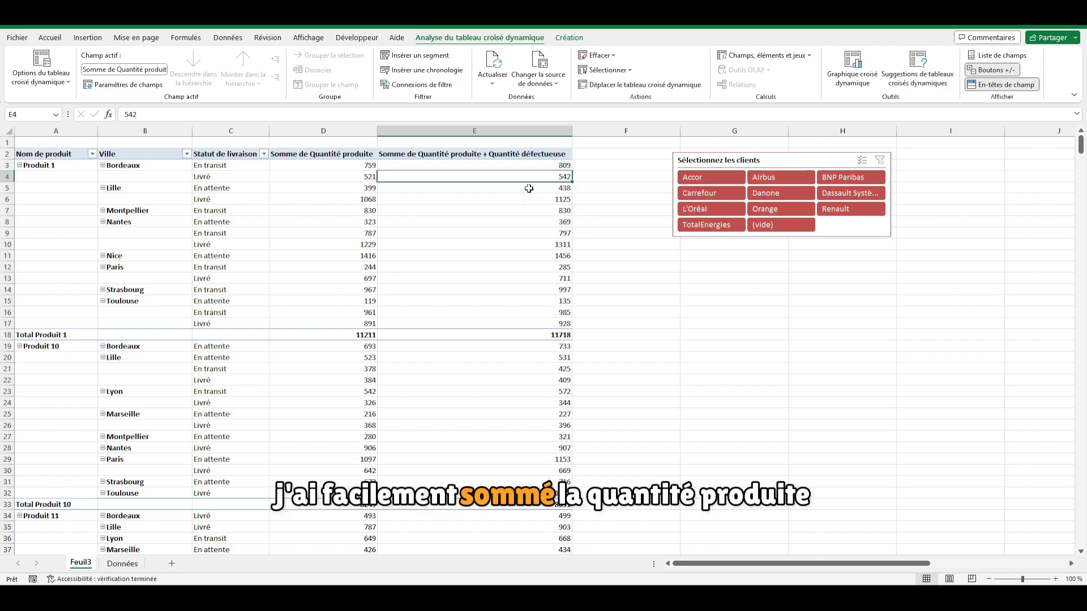
{"action": "left_click", "coordinate": [525, 189]}
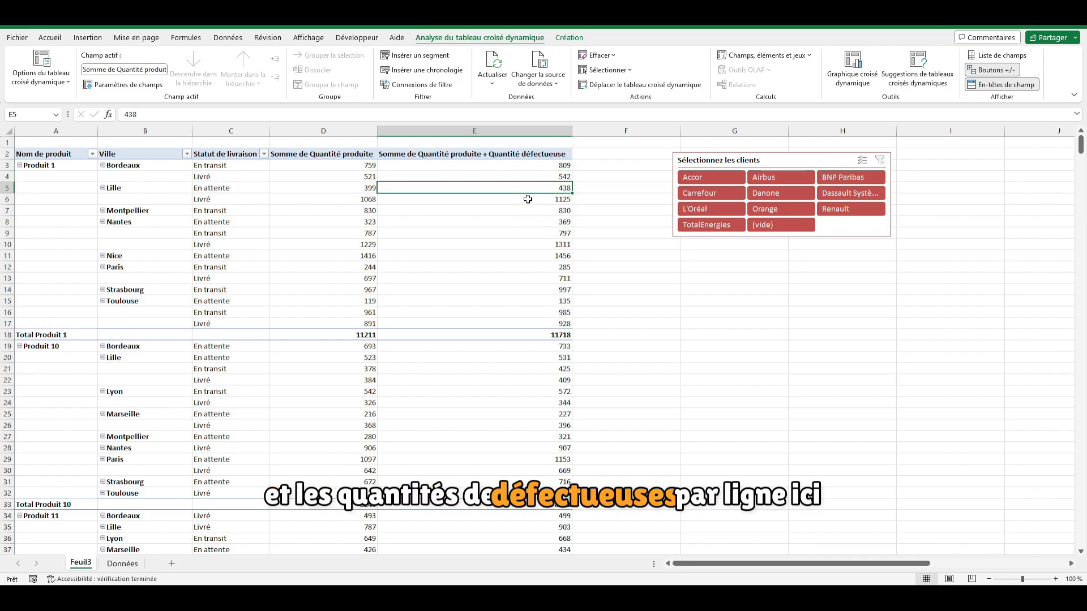
{"action": "right_click", "coordinate": [520, 178]}
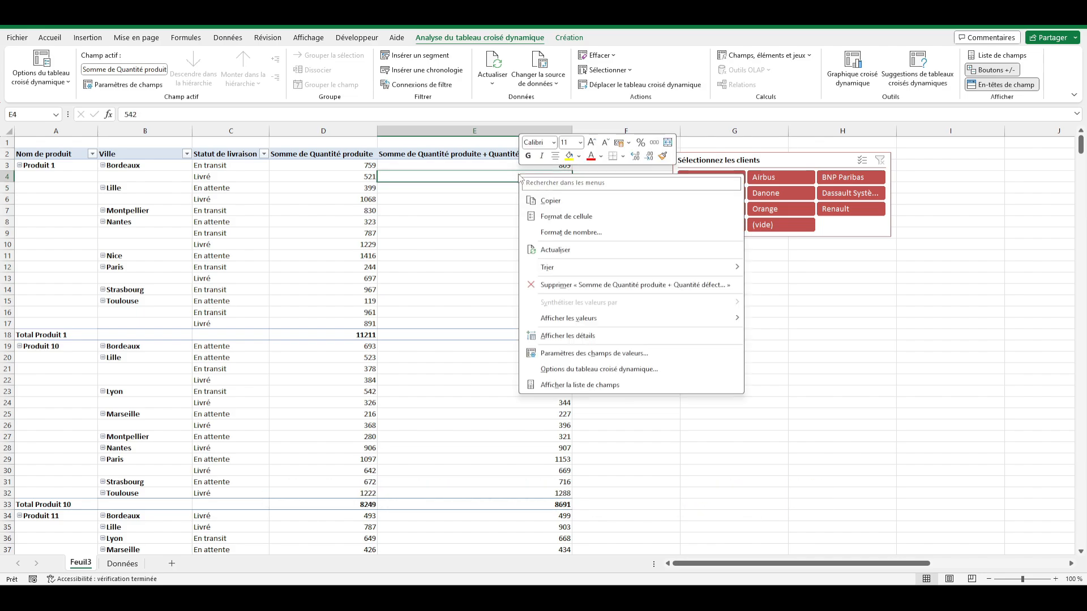
{"action": "left_click", "coordinate": [594, 385]}
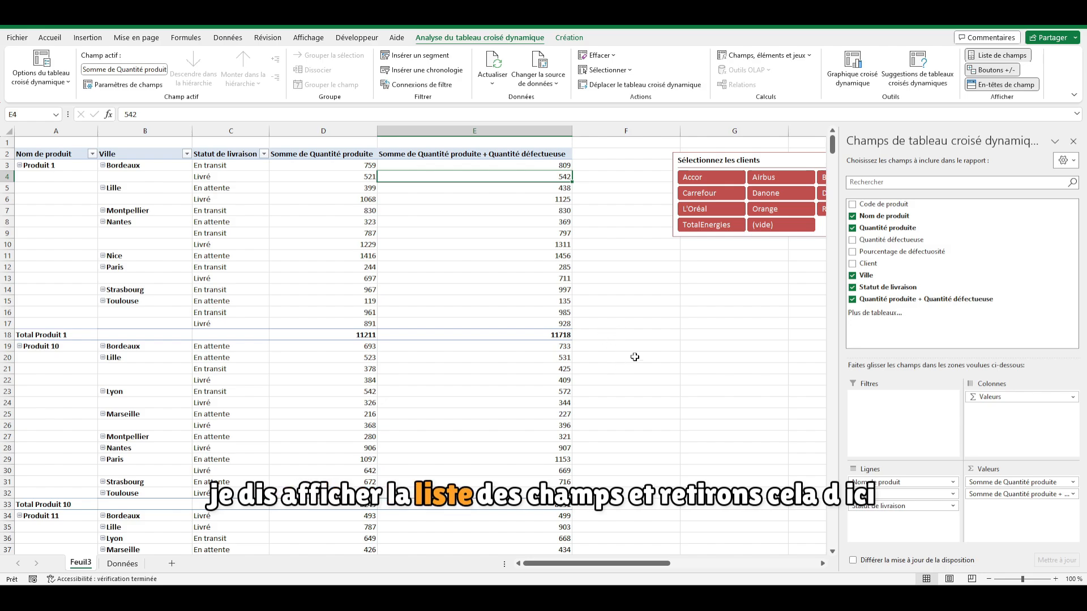
{"action": "left_click", "coordinate": [1026, 495]}
{"action": "left_click", "coordinate": [995, 470]}
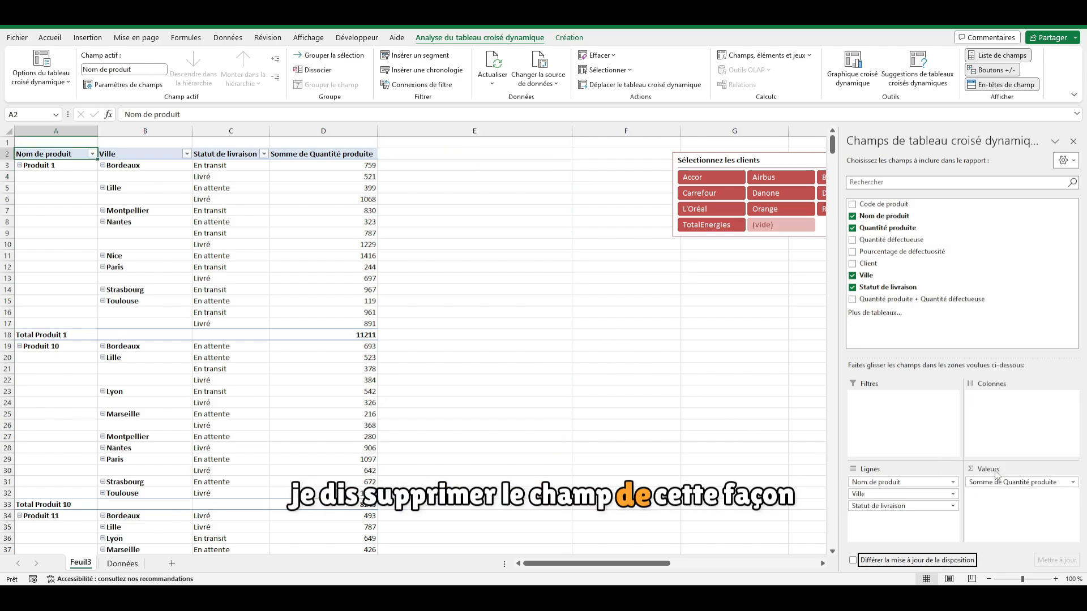
{"action": "left_click", "coordinate": [1073, 142]}
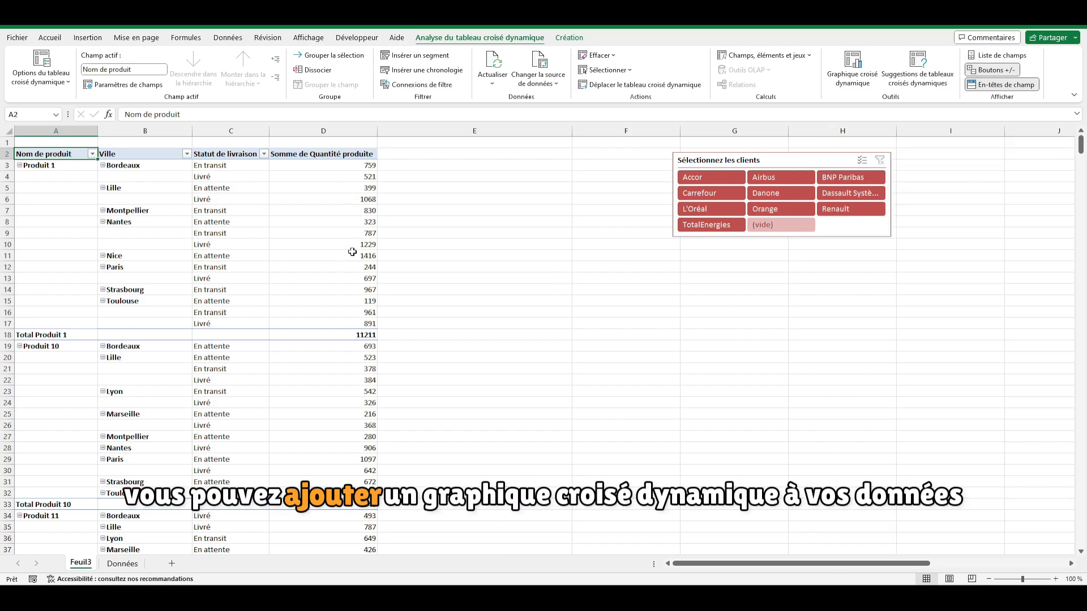
Insert a clustered column (Histogramme groupé) PivotChart based on the PivotTable.
{"action": "left_click", "coordinate": [157, 209]}
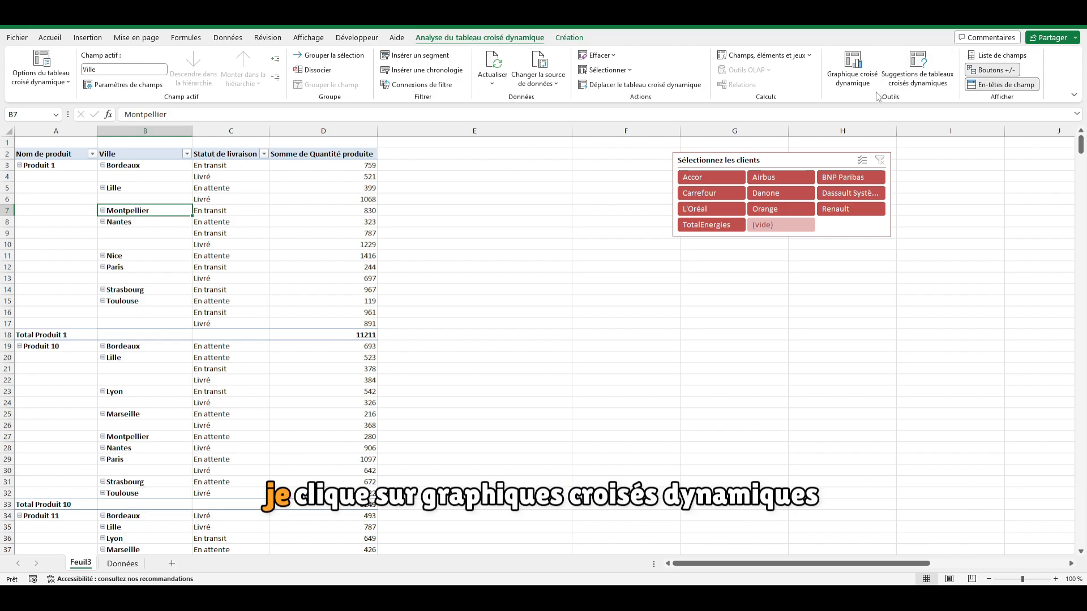
{"action": "left_click", "coordinate": [857, 83]}
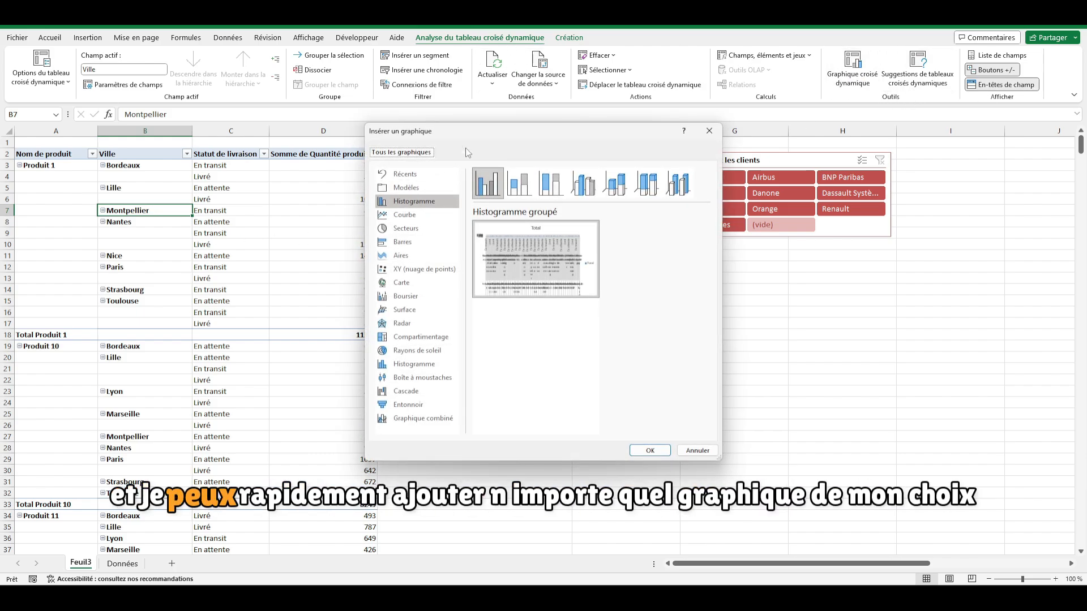
{"action": "left_click_drag", "start_coordinate": [469, 136], "coordinate": [412, 137]}
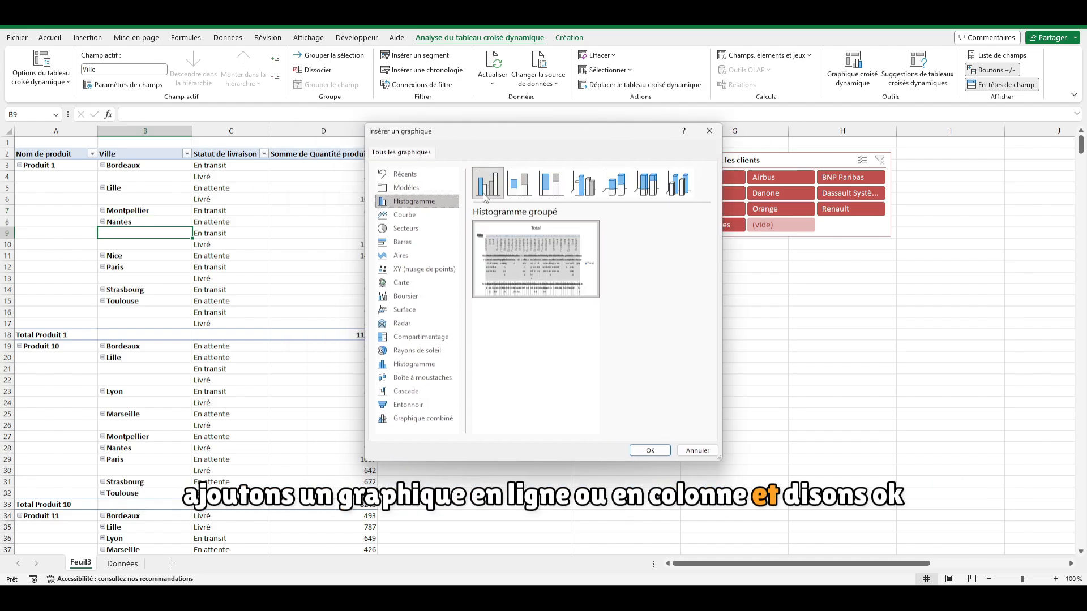
{"action": "left_click", "coordinate": [650, 450]}
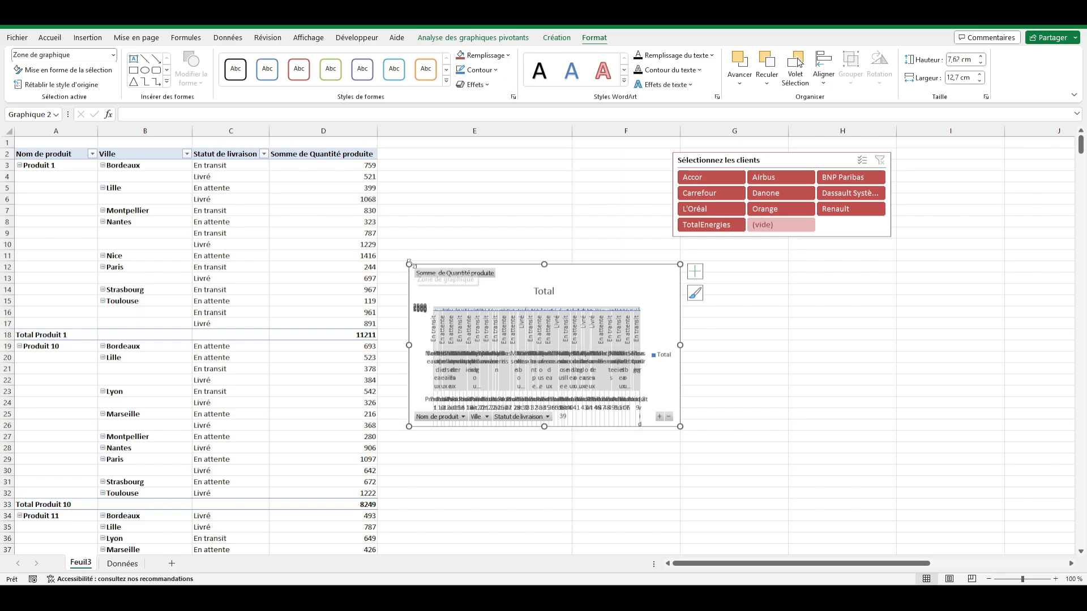
Enlarge the PivotChart to about 11.11 cm high and 24.26 cm wide.
{"action": "left_click_drag", "start_coordinate": [409, 265], "coordinate": [270, 194]}
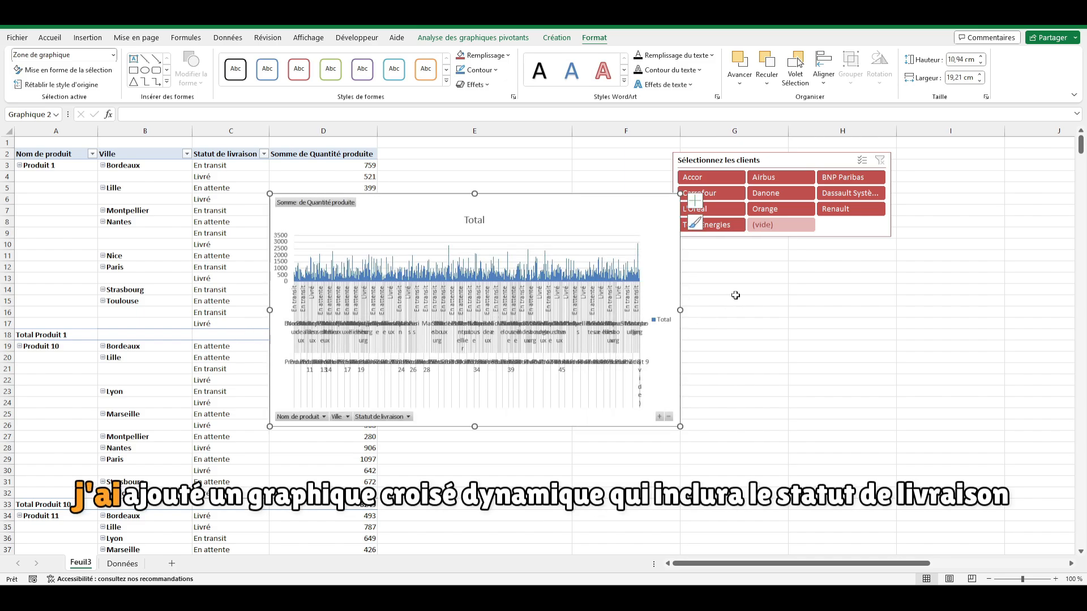
{"action": "left_click_drag", "start_coordinate": [680, 429], "coordinate": [788, 431]}
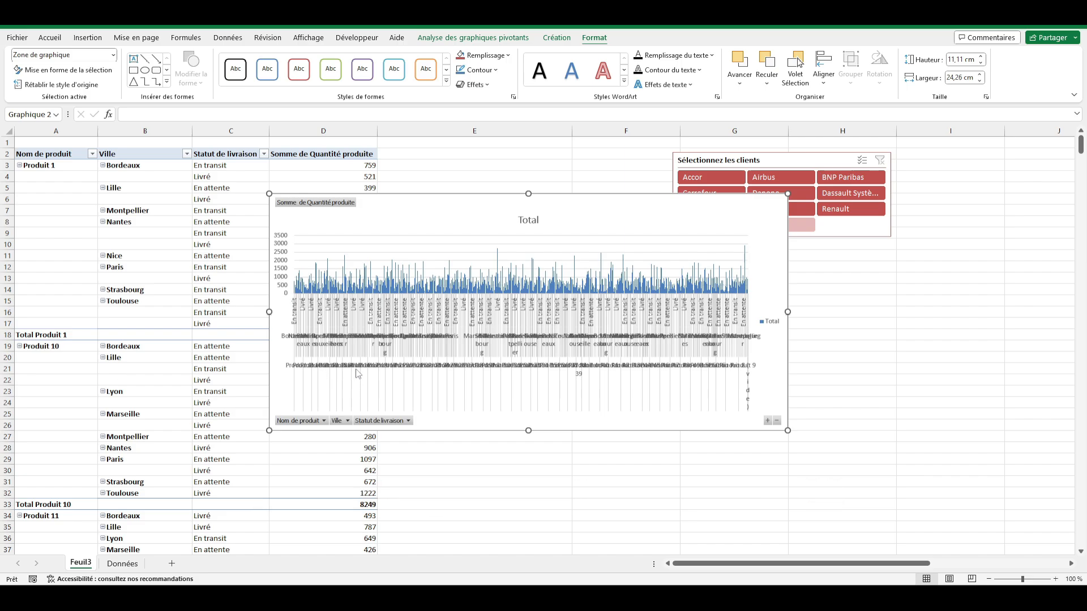
{"action": "left_click", "coordinate": [384, 336]}
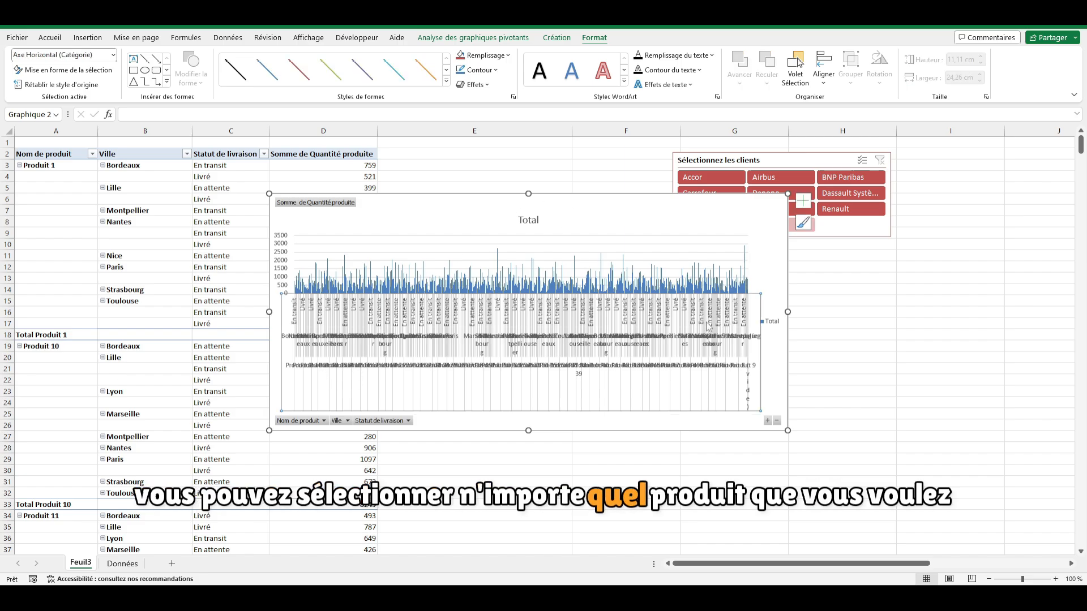
Filter the PivotChart's Nom de produit field to show only Produit 10 and Produit 11.
{"action": "left_click", "coordinate": [323, 421]}
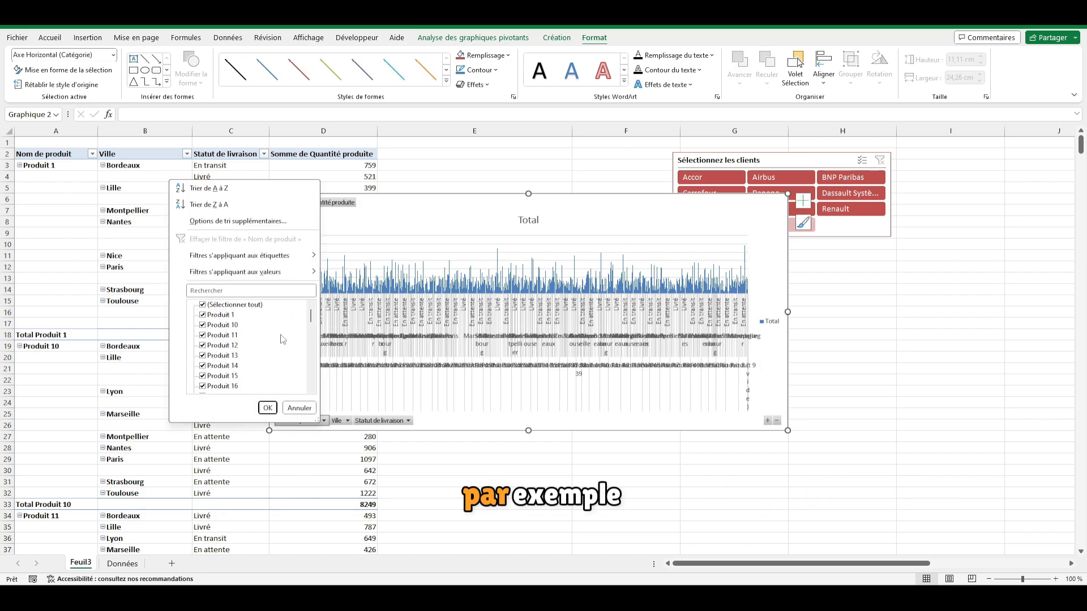
{"action": "left_click", "coordinate": [210, 307]}
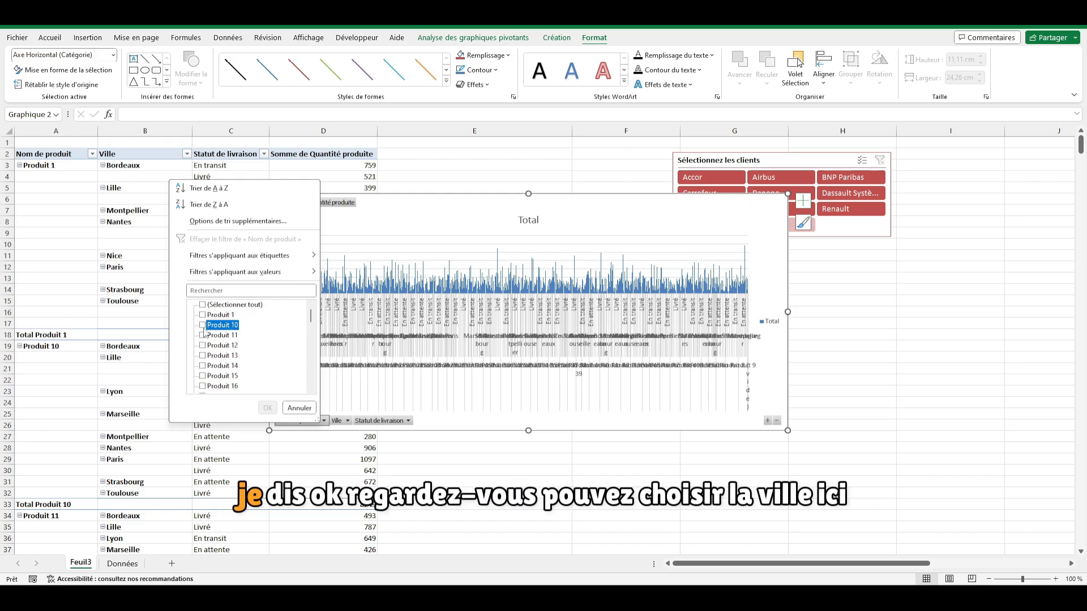
{"action": "left_click", "coordinate": [202, 335]}
{"action": "left_click", "coordinate": [267, 408]}
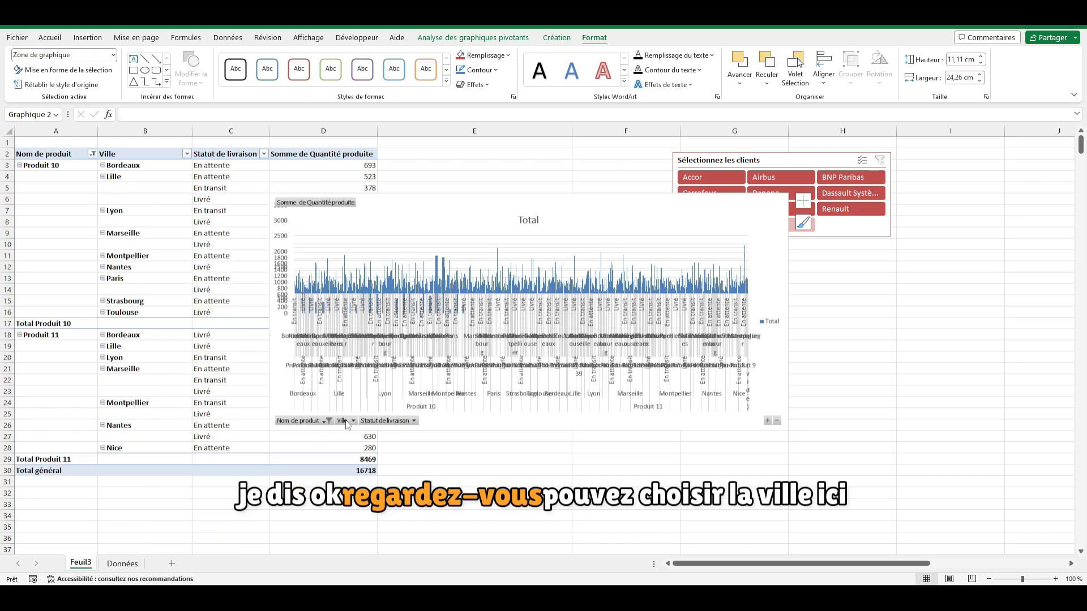
Filter the PivotChart's Ville field to show only Bordeaux.
{"action": "left_click", "coordinate": [350, 421]}
{"action": "left_click", "coordinate": [230, 301]}
{"action": "left_click", "coordinate": [230, 312]}
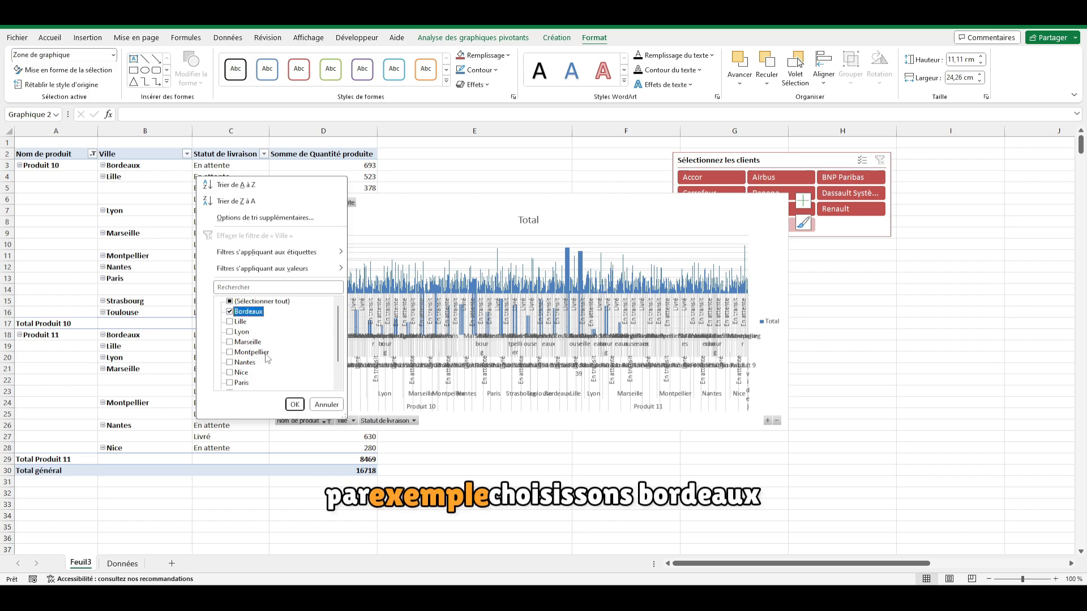
{"action": "left_click", "coordinate": [295, 404]}
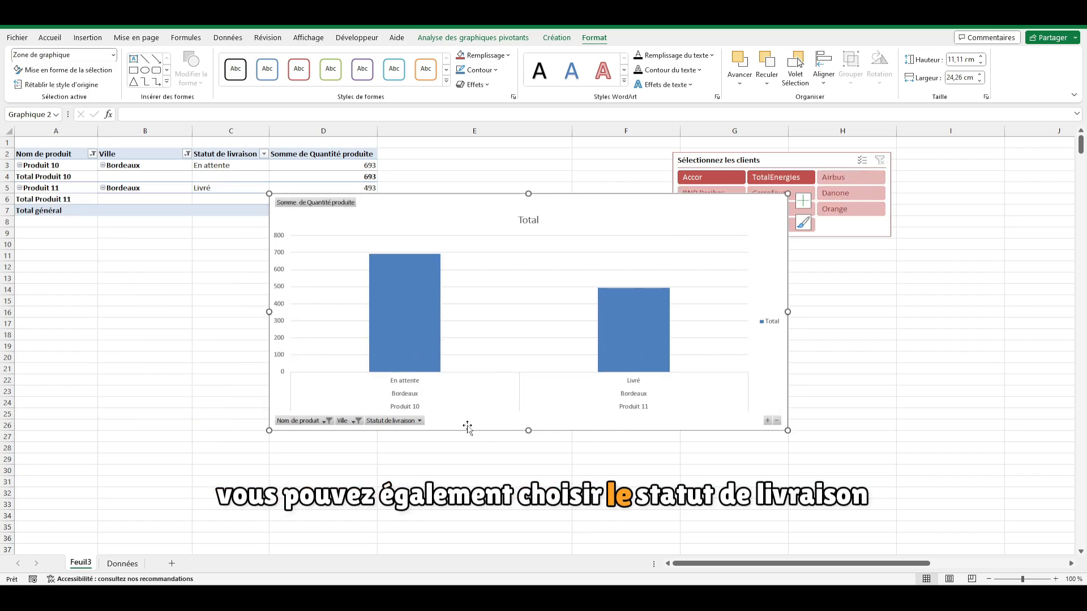
Exclude the (vide) entry from the PivotChart's Statut de livraison filter.
{"action": "left_click", "coordinate": [402, 423]}
{"action": "left_click", "coordinate": [401, 422]}
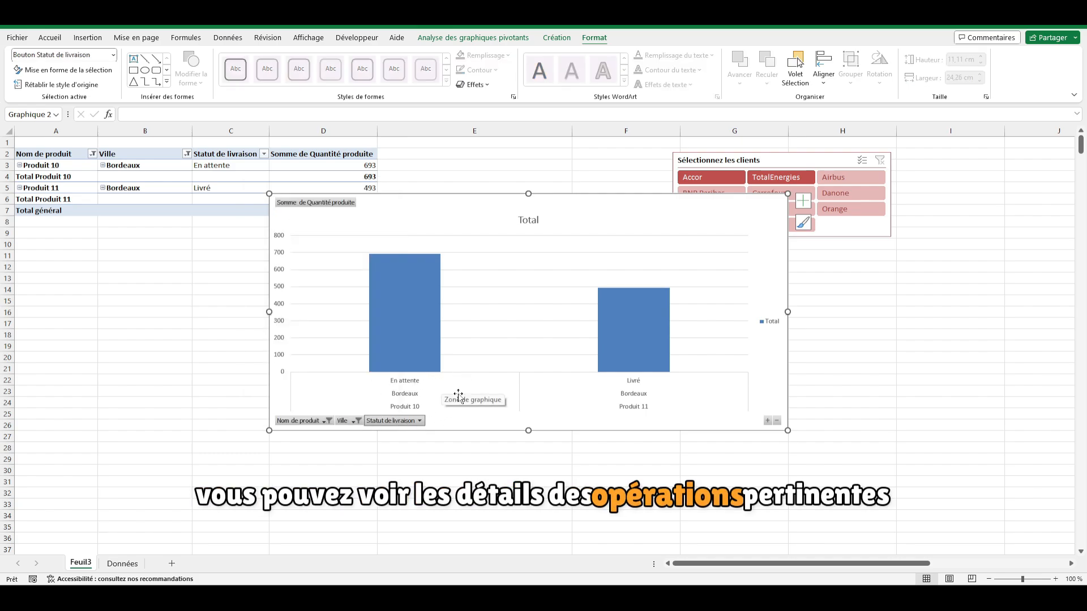
{"action": "left_click", "coordinate": [420, 421]}
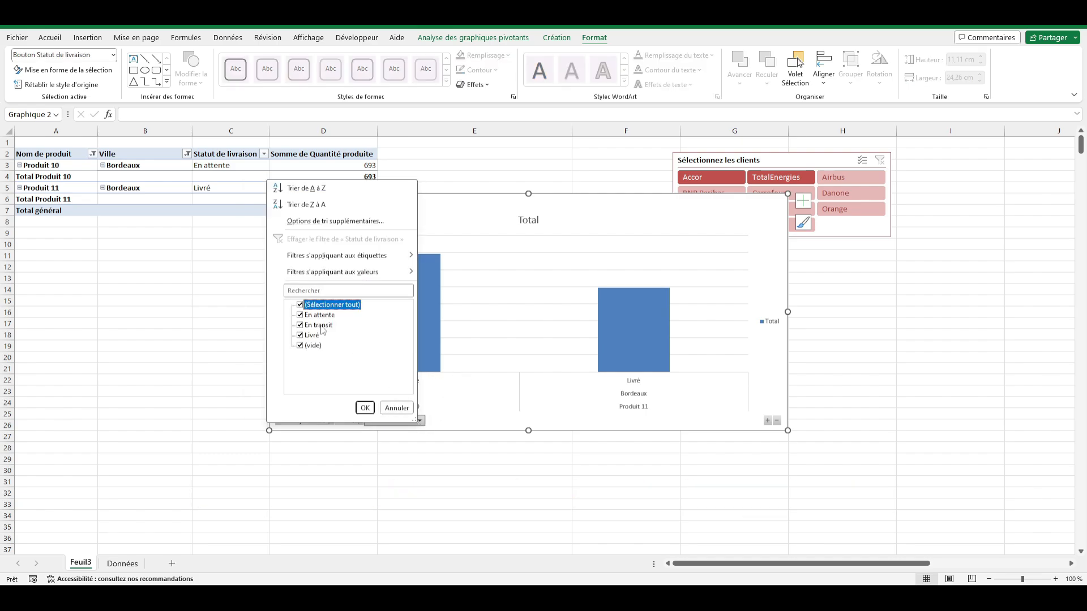
{"action": "left_click", "coordinate": [301, 346]}
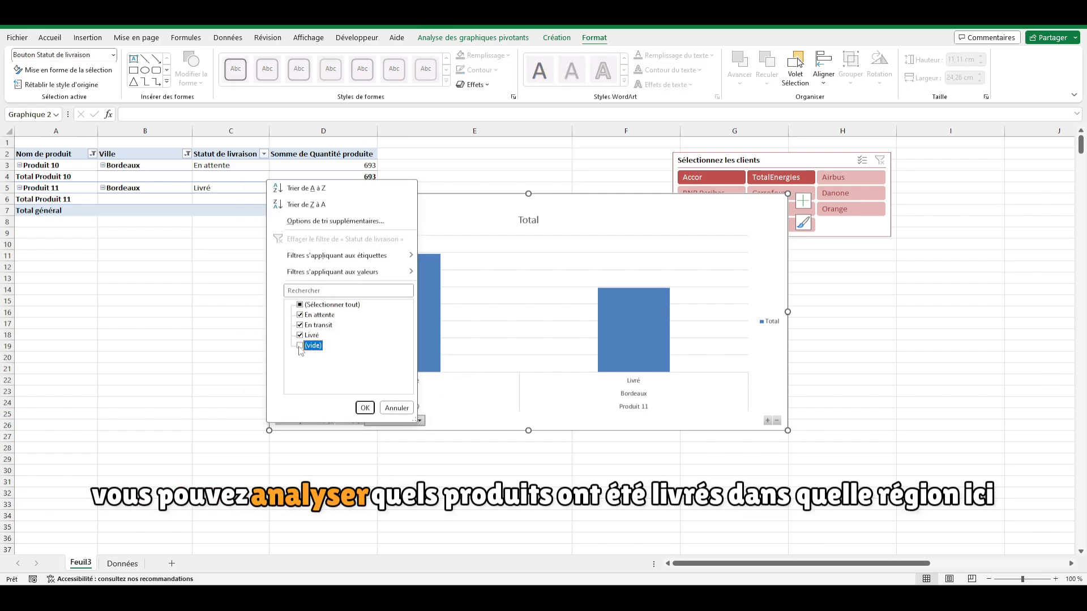
{"action": "left_click", "coordinate": [364, 408]}
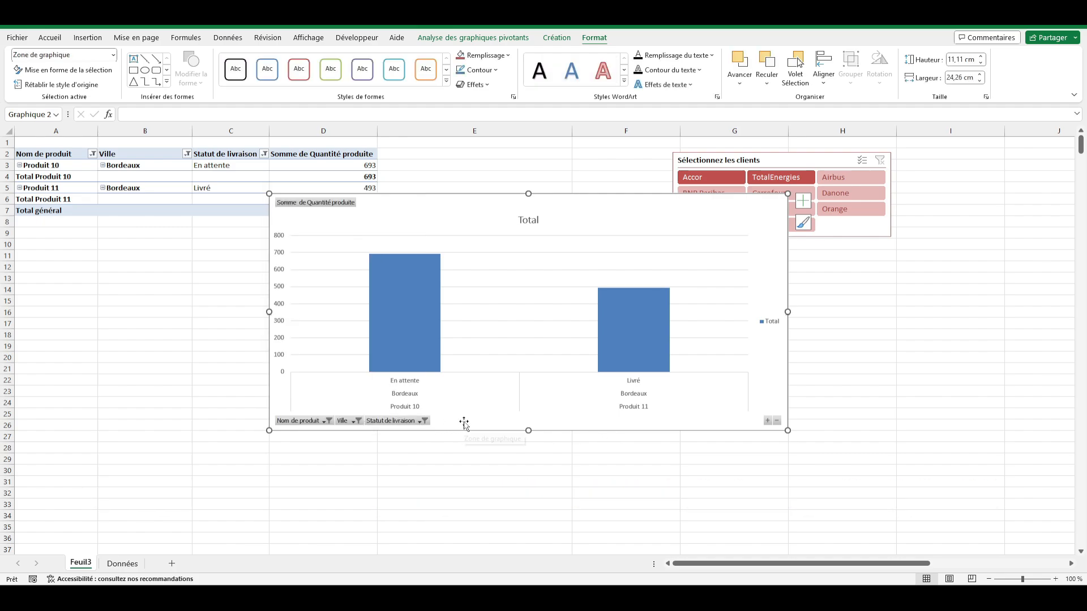
Add Marseille to the chart's Ville filter and Produit 12 to its Nom de produit filter.
{"action": "left_click", "coordinate": [355, 420]}
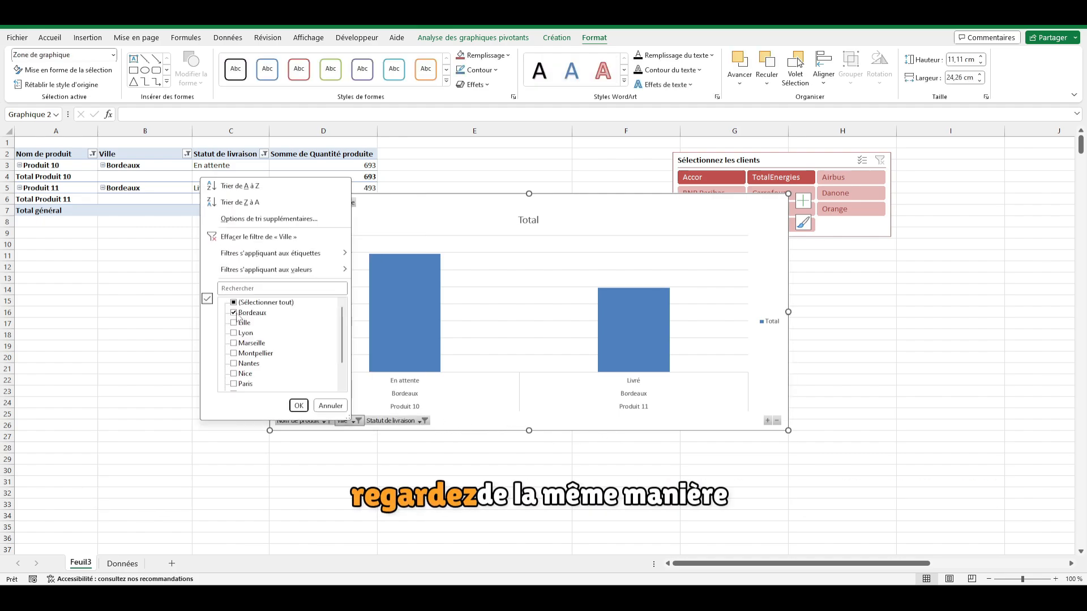
{"action": "left_click", "coordinate": [299, 405]}
{"action": "left_click", "coordinate": [327, 421]}
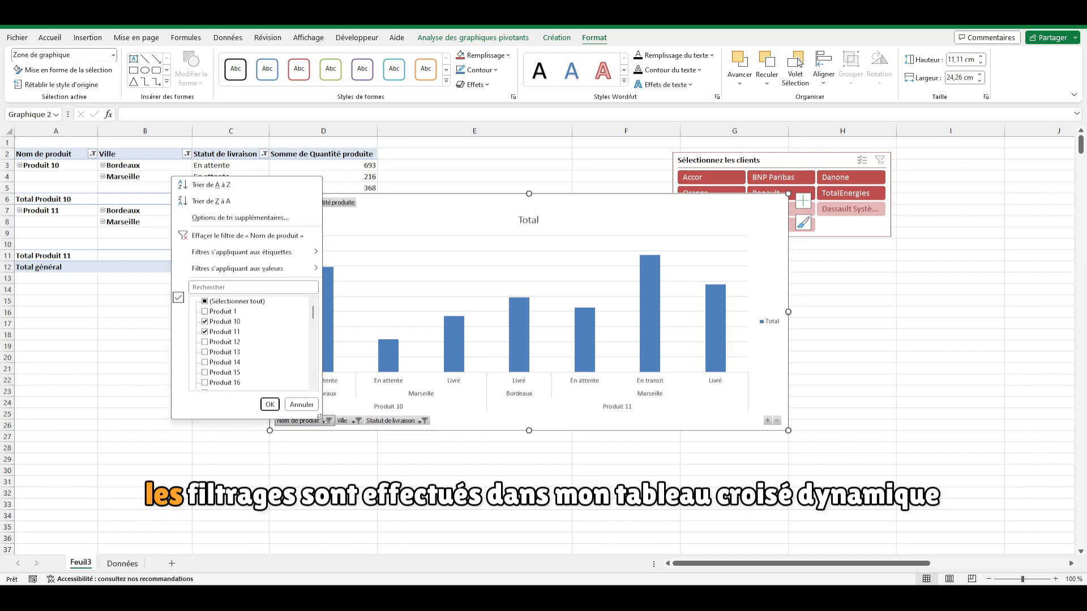
{"action": "left_click", "coordinate": [224, 343]}
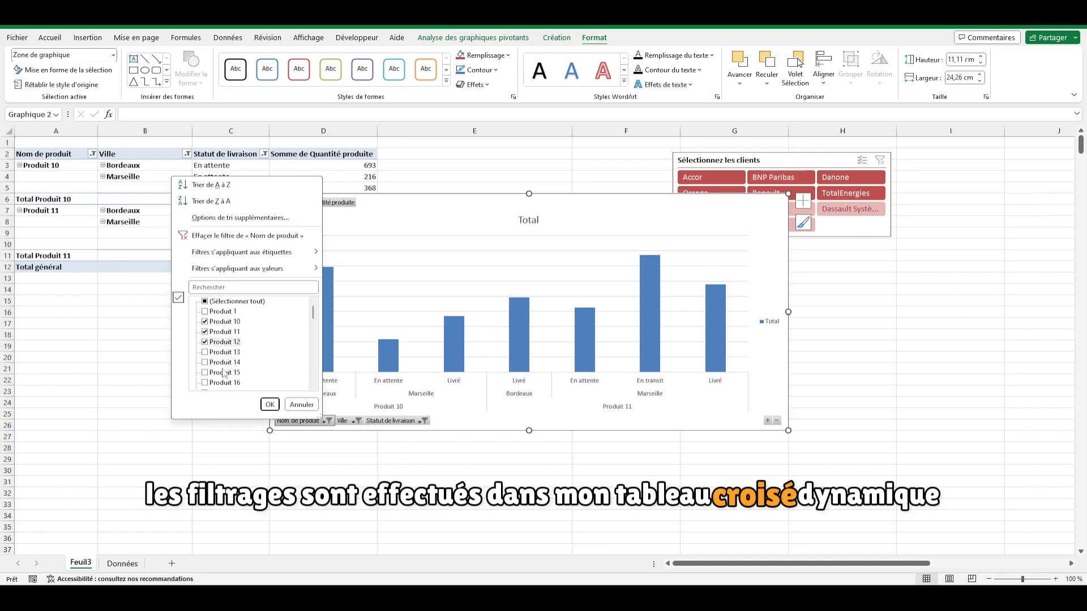
{"action": "left_click", "coordinate": [270, 404]}
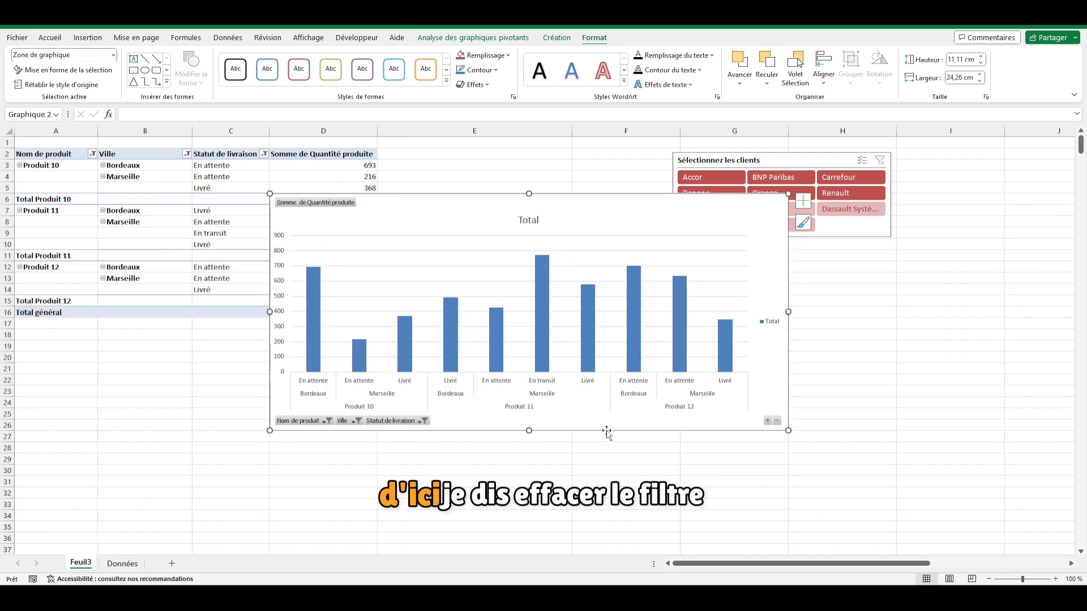
Clear the PivotTable's filters on Nom de produit, Ville and Statut de livraison.
{"action": "left_click", "coordinate": [92, 154]}
{"action": "left_click", "coordinate": [69, 218]}
{"action": "left_click", "coordinate": [145, 233]}
{"action": "left_click", "coordinate": [186, 154]}
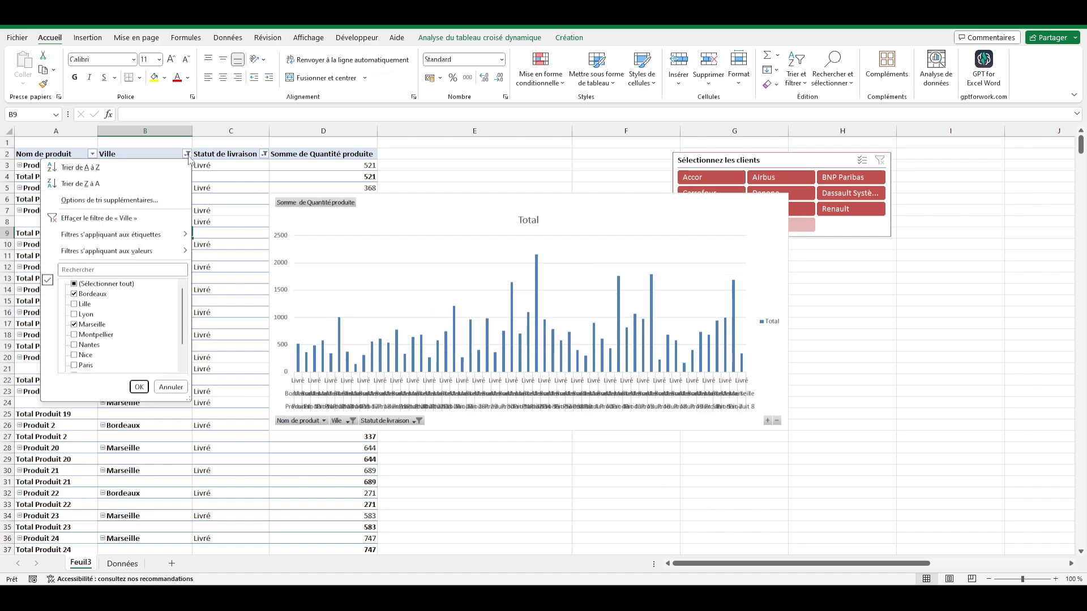
{"action": "left_click", "coordinate": [136, 221]}
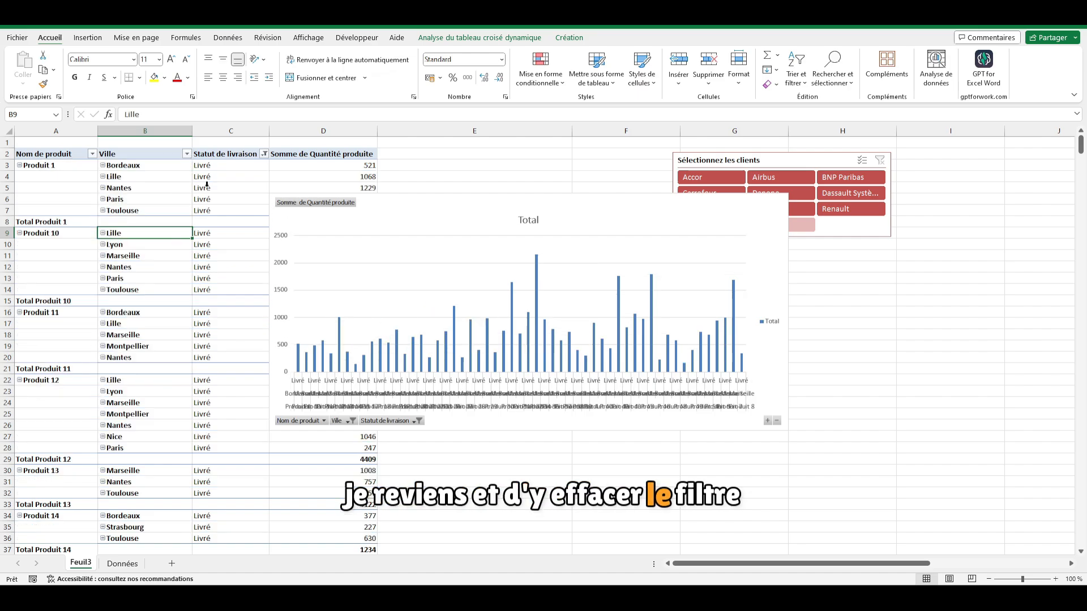
{"action": "left_click", "coordinate": [264, 154]}
{"action": "left_click", "coordinate": [192, 218]}
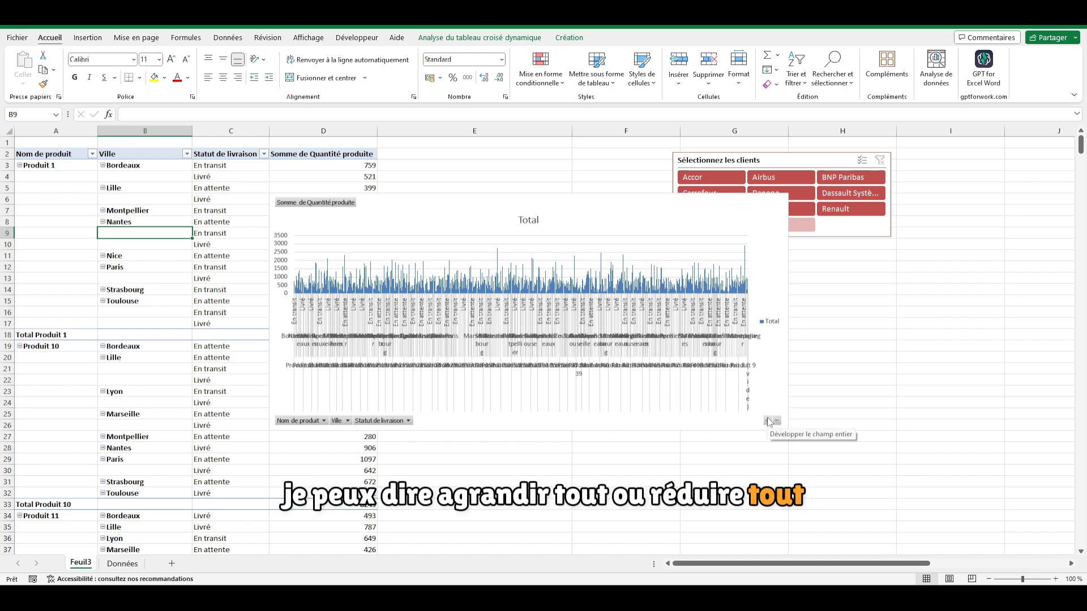
Collapse the PivotChart's fields to product level, briefly re-expanding the cities before collapsing them again.
{"action": "left_click", "coordinate": [777, 420]}
{"action": "left_click", "coordinate": [777, 420]}
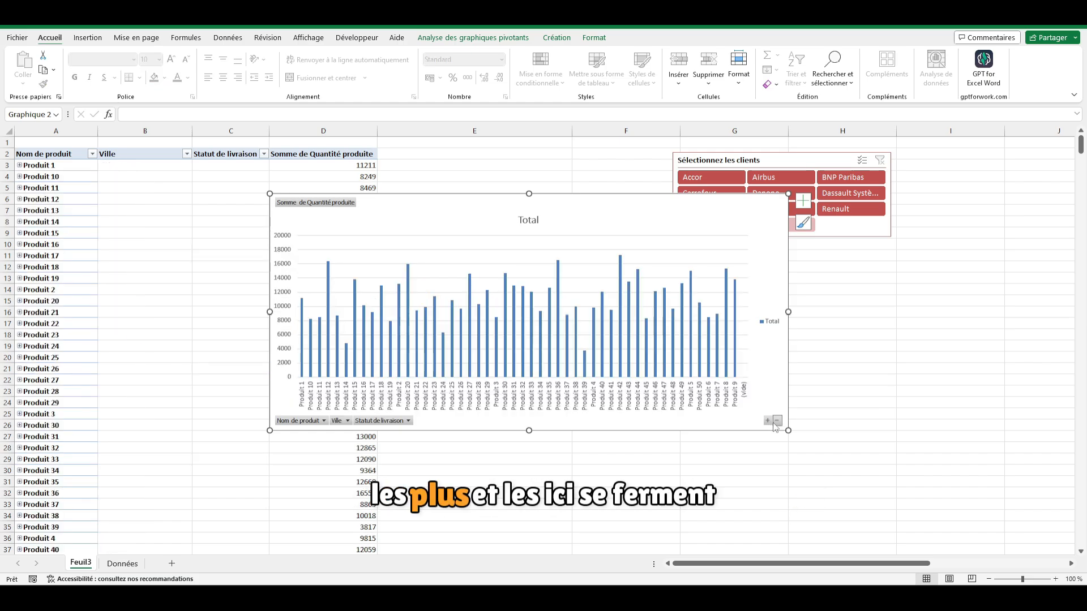
{"action": "left_click", "coordinate": [769, 422]}
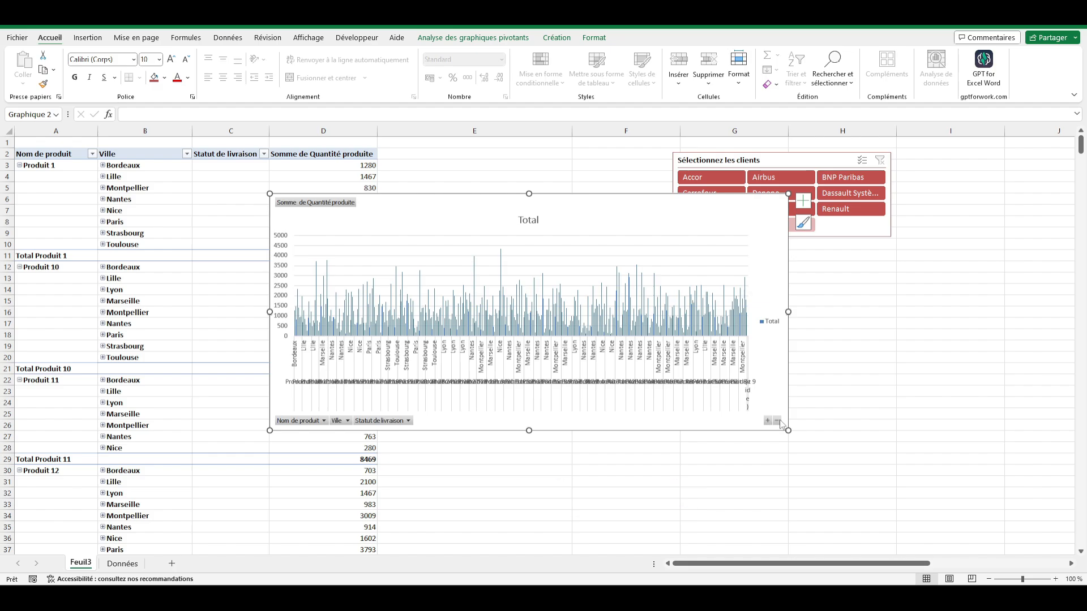
{"action": "left_click", "coordinate": [778, 421]}
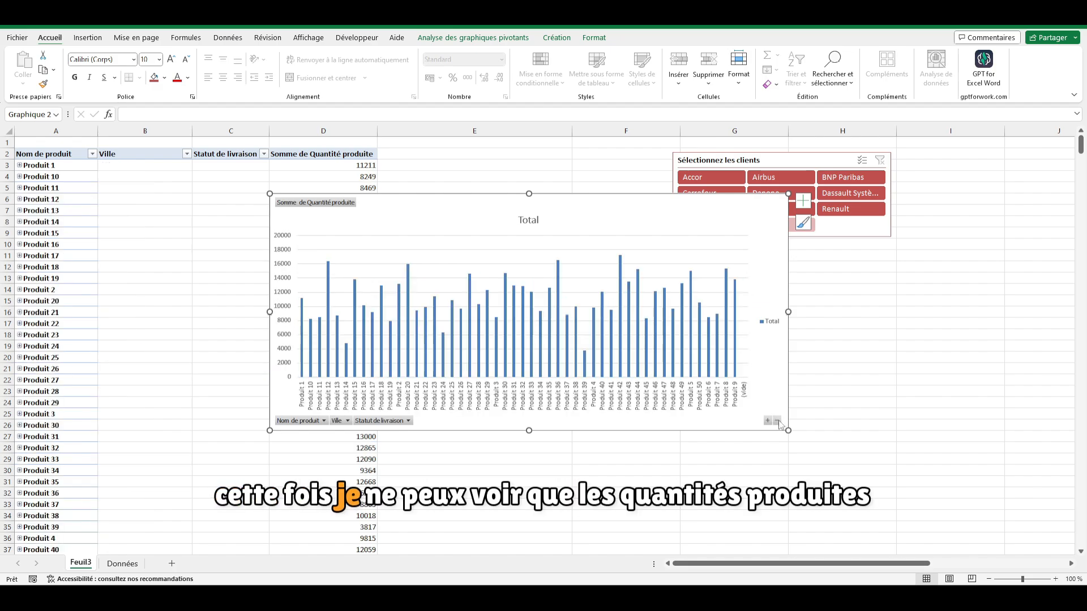
Toggle the chart's city level, then expand the fields fully to show cities and delivery statuses.
{"action": "left_click", "coordinate": [769, 421]}
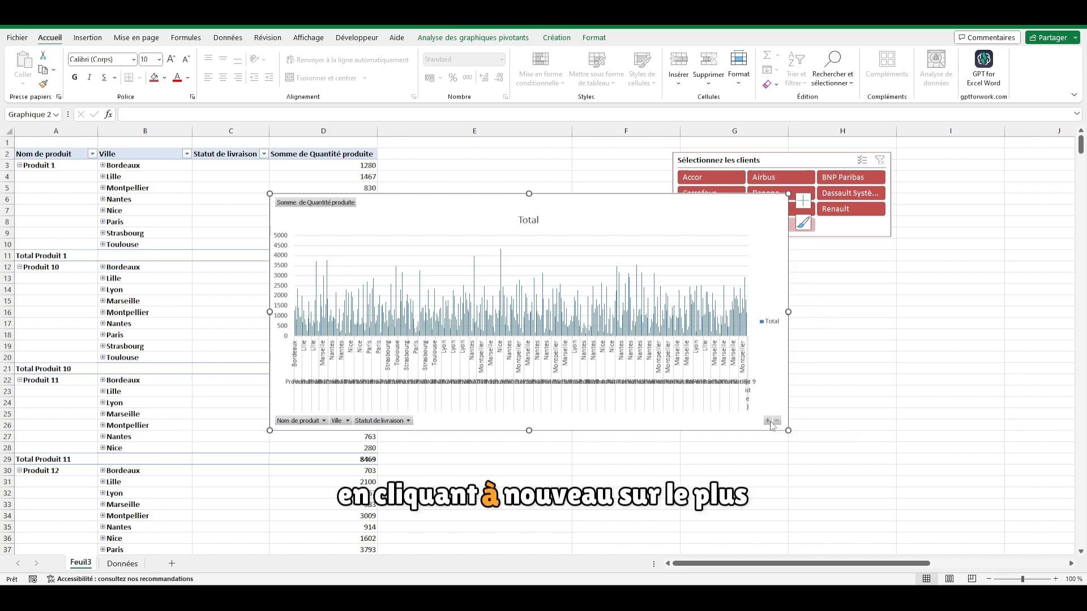
{"action": "left_click", "coordinate": [777, 420]}
{"action": "left_click", "coordinate": [768, 420]}
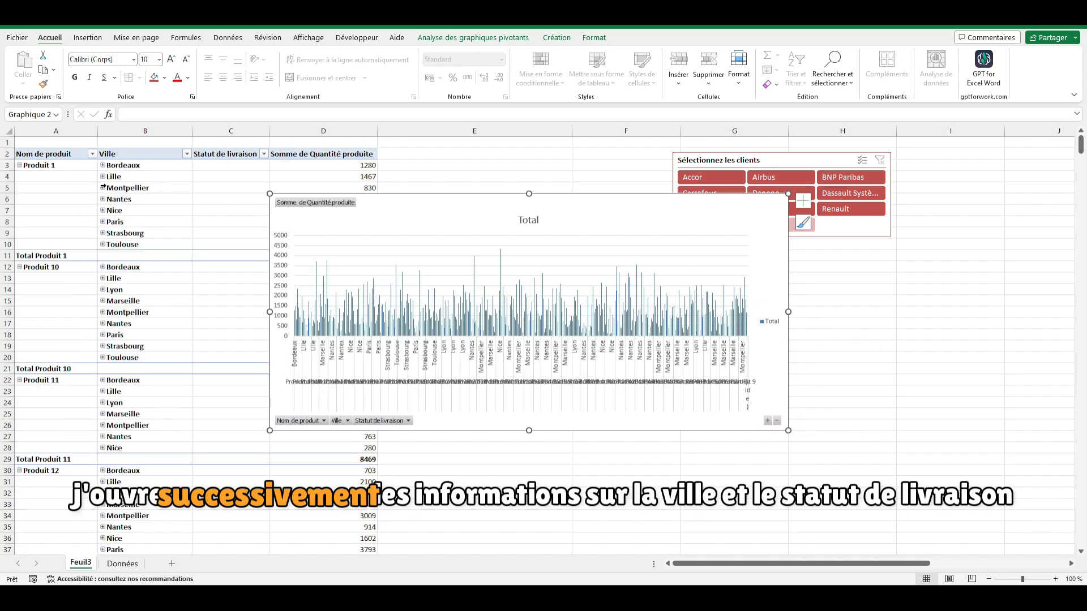
{"action": "left_click", "coordinate": [767, 422]}
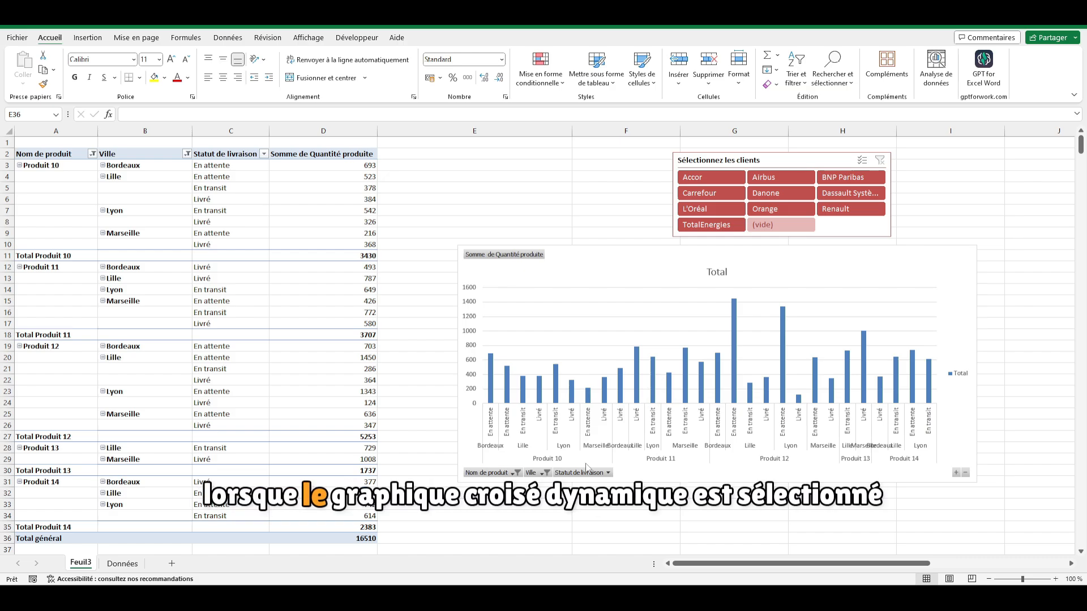
Move the PivotChart slightly closer to the PivotTable and look through its analysis, format and design options.
{"action": "left_click_drag", "start_coordinate": [665, 248], "coordinate": [644, 243]}
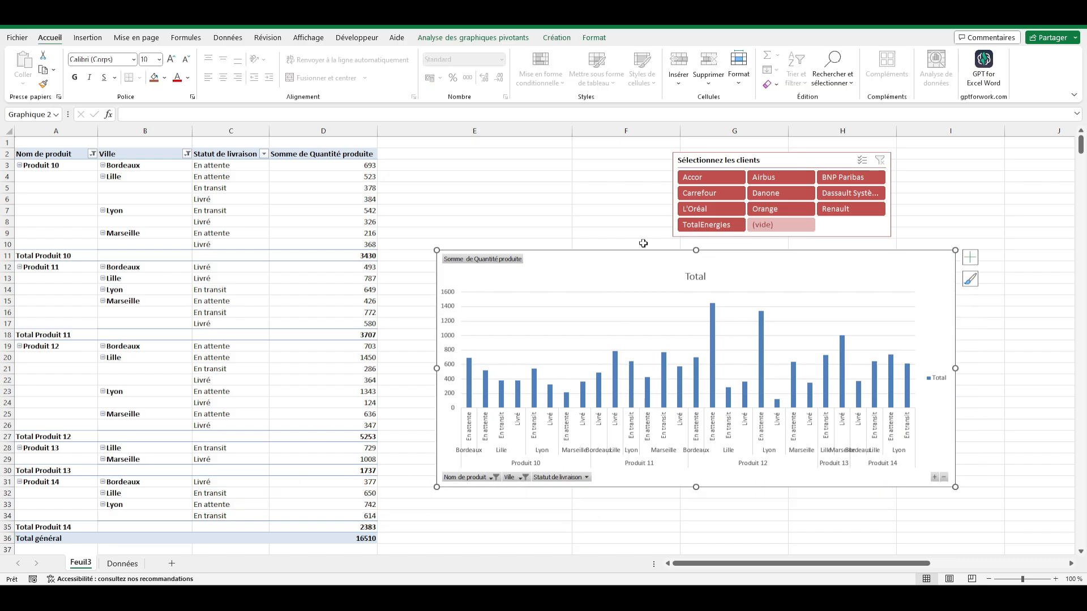
{"action": "left_click", "coordinate": [511, 38]}
{"action": "left_click", "coordinate": [594, 38]}
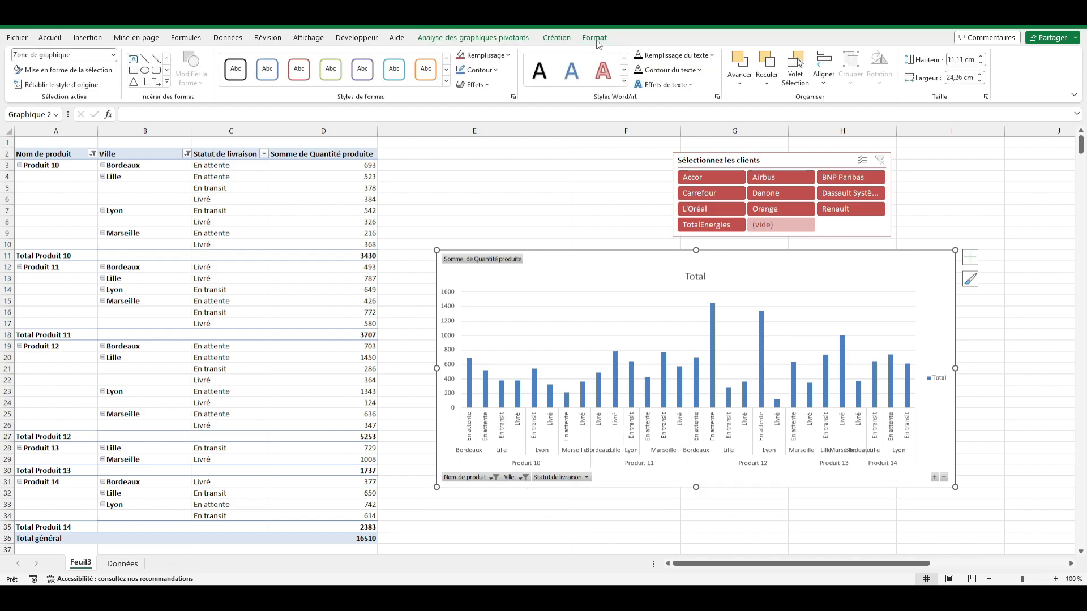
{"action": "left_click", "coordinate": [555, 38]}
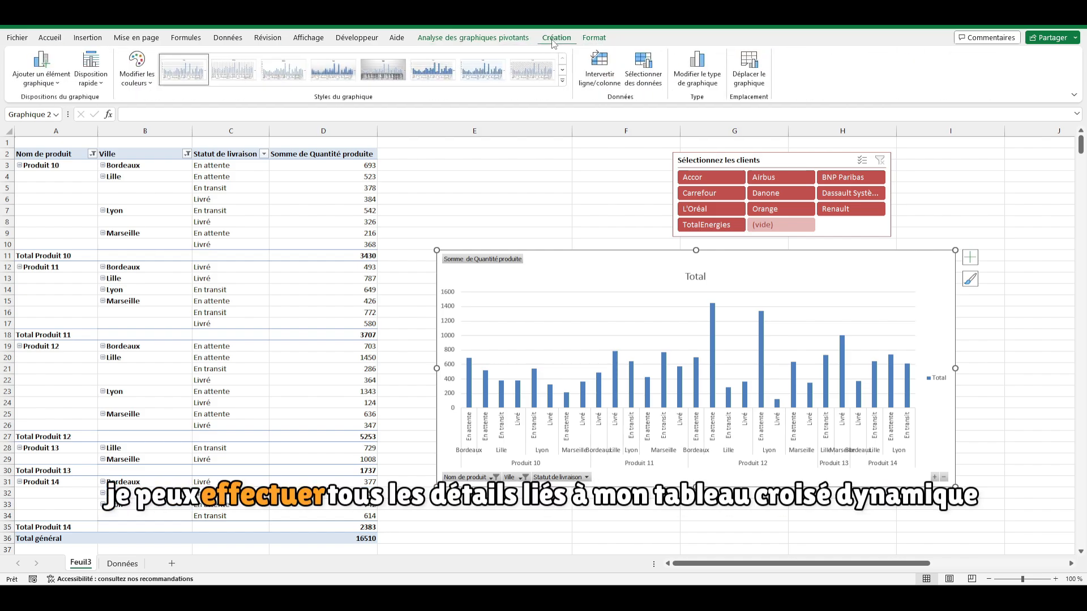
{"action": "left_click", "coordinate": [512, 39]}
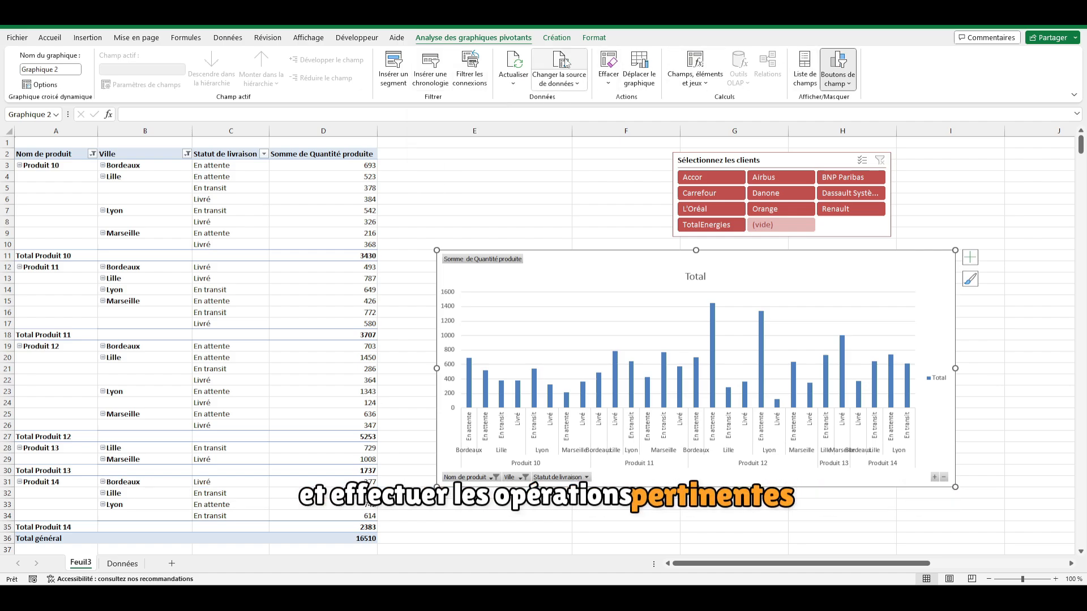
Look through the PivotChart's styles and preview the Courbe chart type without applying a change.
{"action": "left_click", "coordinate": [556, 37]}
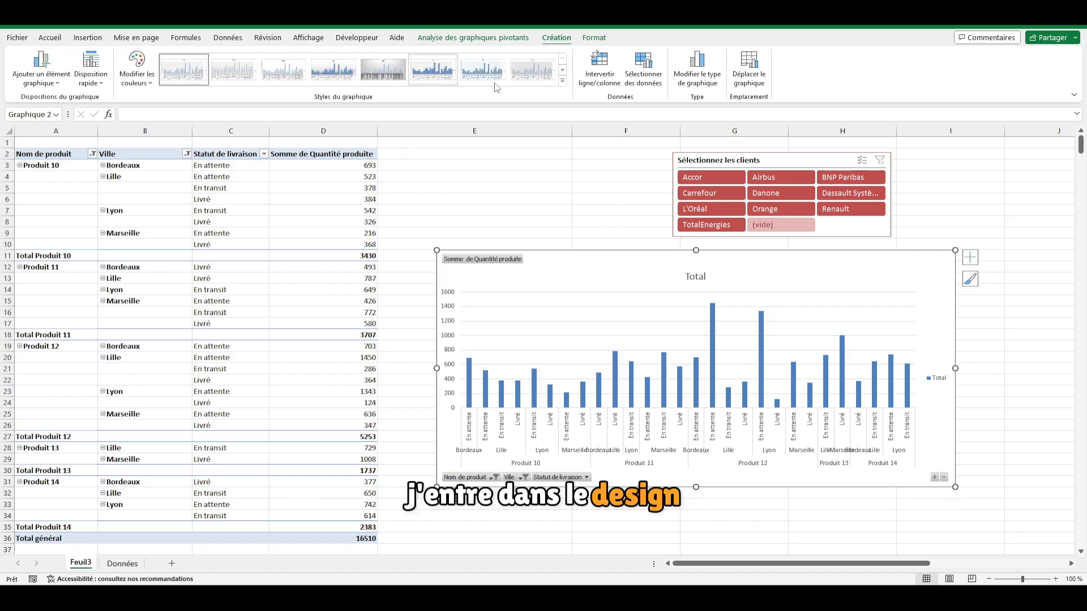
{"action": "left_click", "coordinate": [563, 81]}
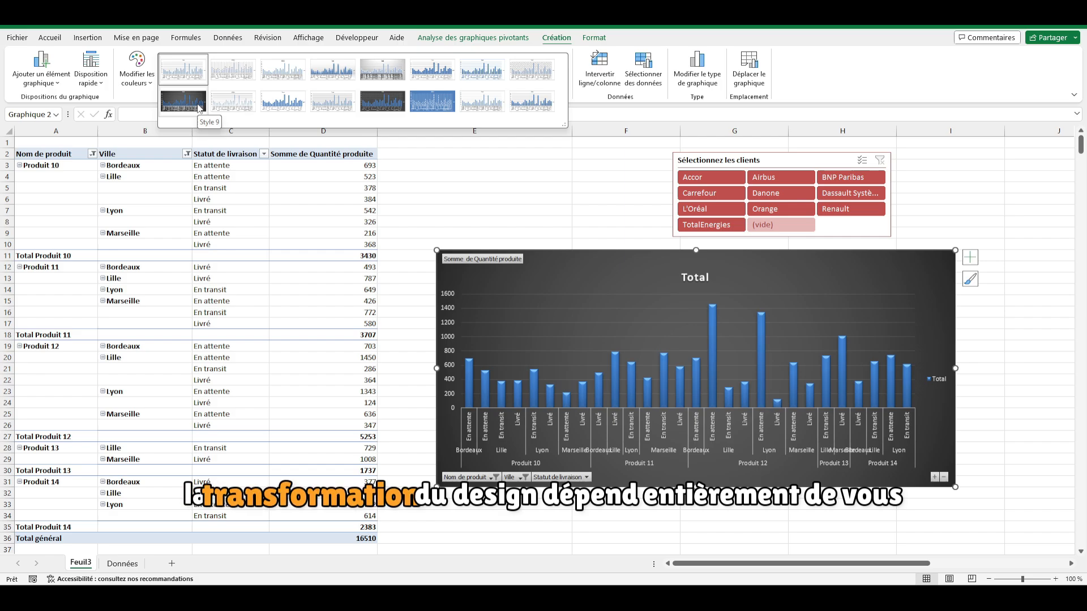
{"action": "left_click", "coordinate": [594, 97]}
{"action": "left_click", "coordinate": [700, 72]}
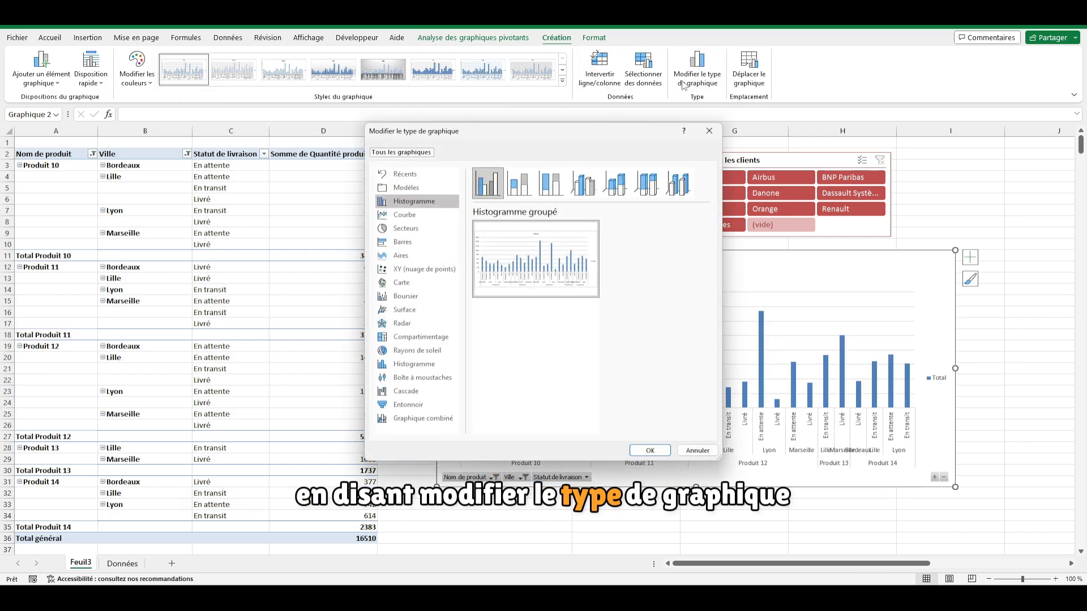
{"action": "left_click", "coordinate": [405, 216]}
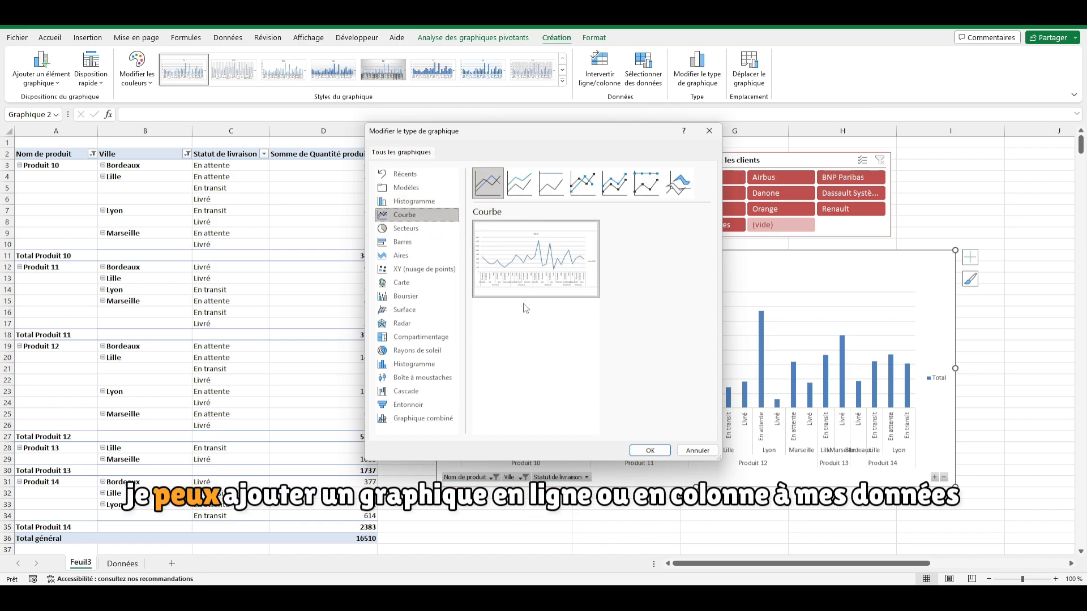
{"action": "mouse_move", "coordinate": [538, 237]}
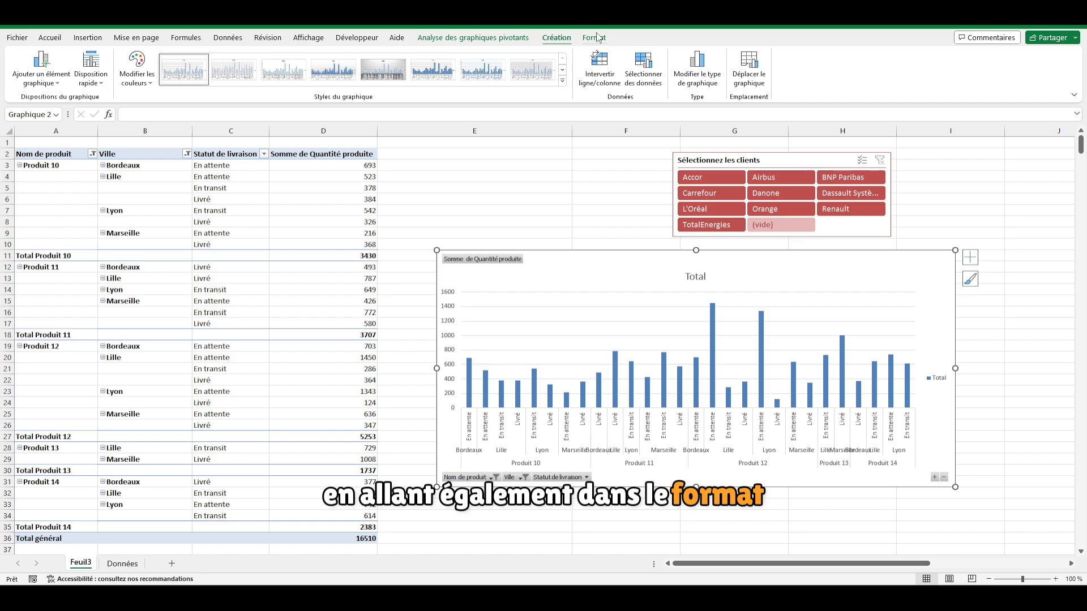
Apply the black outline shape style to the chart area, then try no fill before choosing a white fill.
{"action": "left_click", "coordinate": [596, 38]}
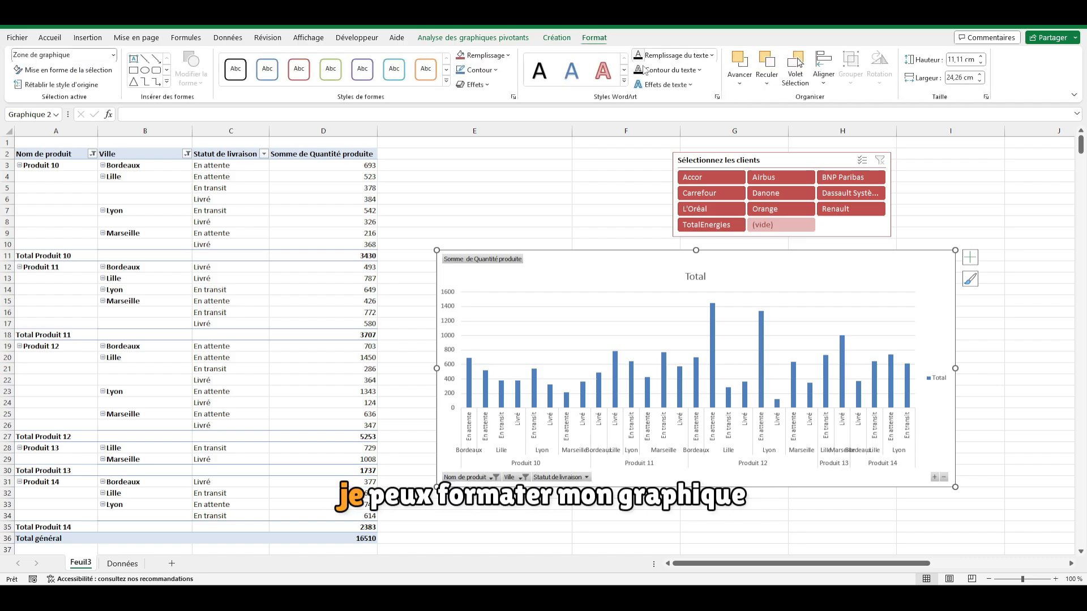
{"action": "left_click", "coordinate": [237, 70]}
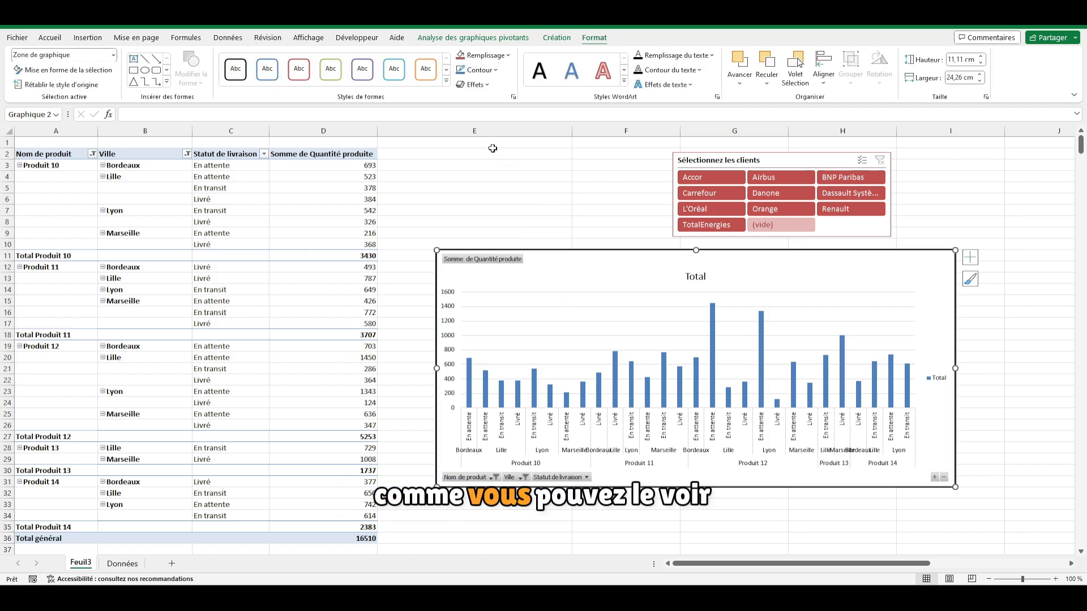
{"action": "left_click", "coordinate": [509, 55]}
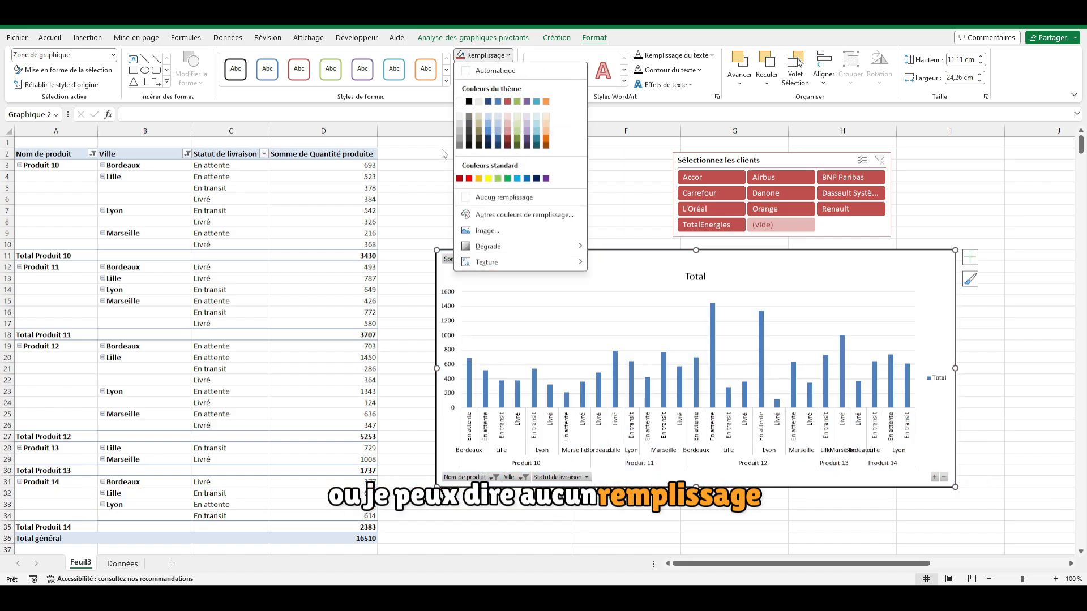
{"action": "left_click", "coordinate": [503, 196]}
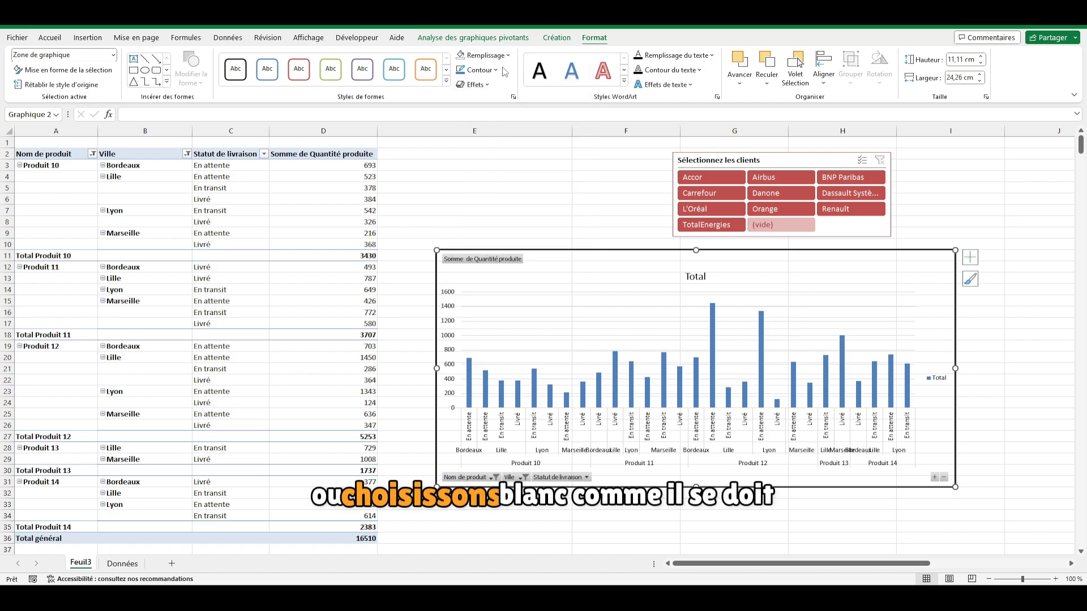
{"action": "left_click", "coordinate": [484, 55]}
{"action": "left_click", "coordinate": [460, 109]}
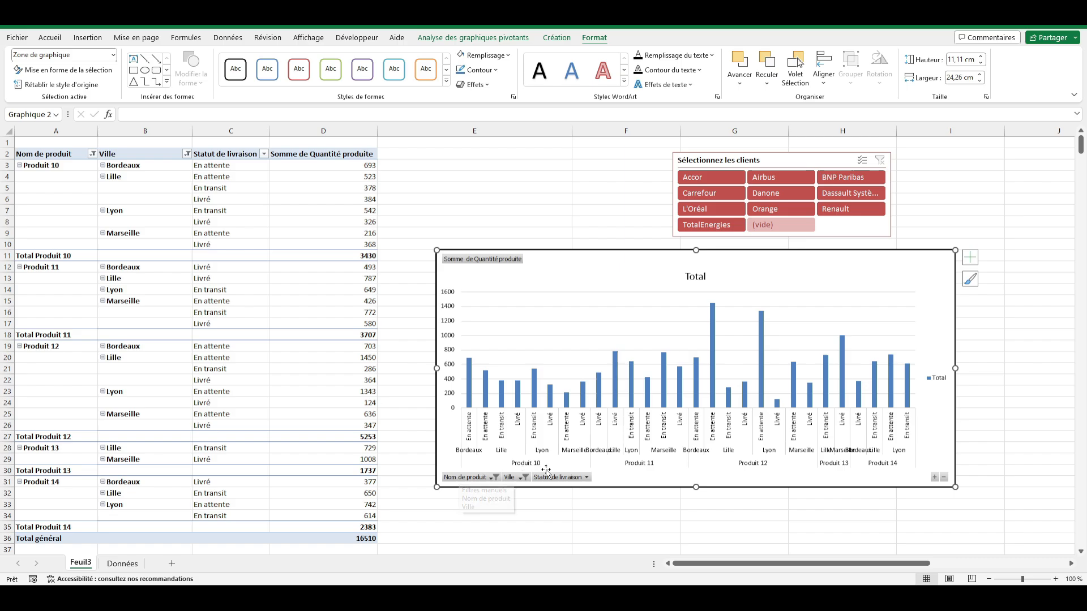
Hide all field buttons on the PivotChart and show its field list, then undo the hiding of the buttons.
{"action": "right_click", "coordinate": [473, 479]}
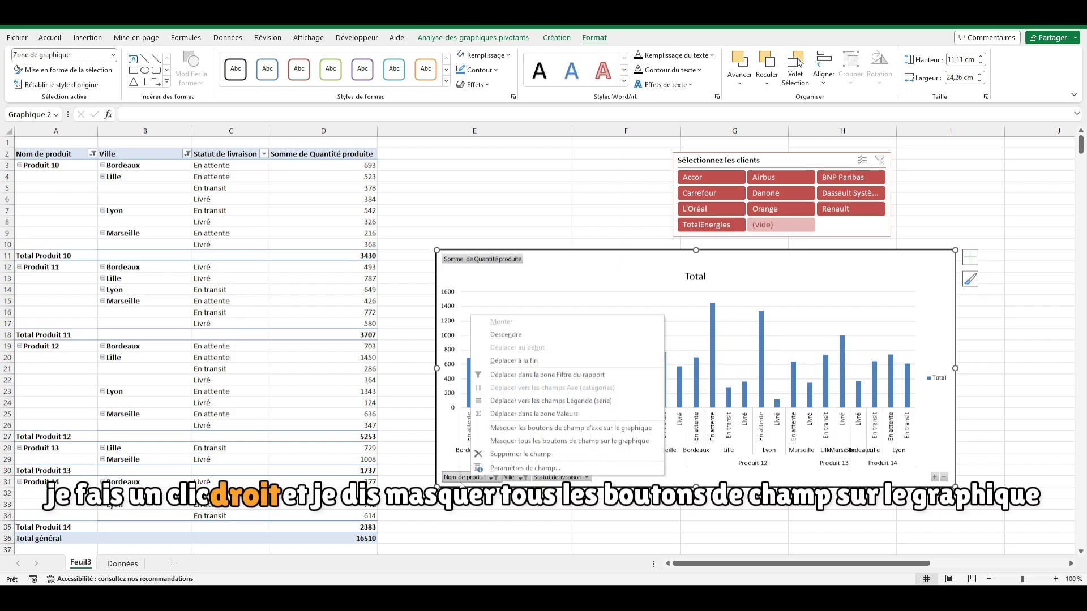
{"action": "left_click", "coordinate": [546, 441]}
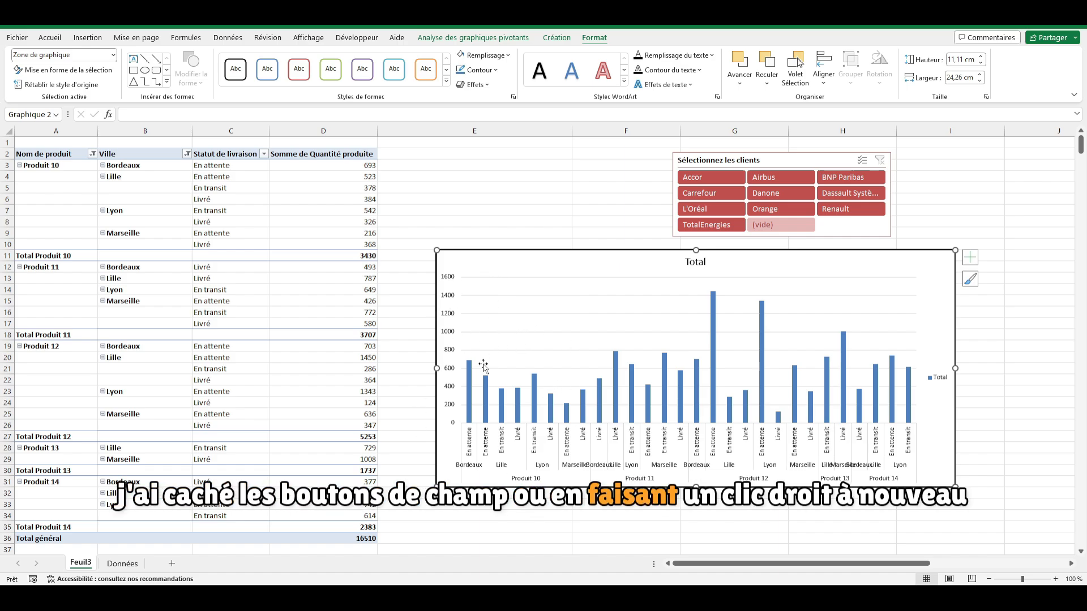
{"action": "right_click", "coordinate": [513, 328]}
{"action": "right_click", "coordinate": [470, 427]}
{"action": "right_click", "coordinate": [446, 445]}
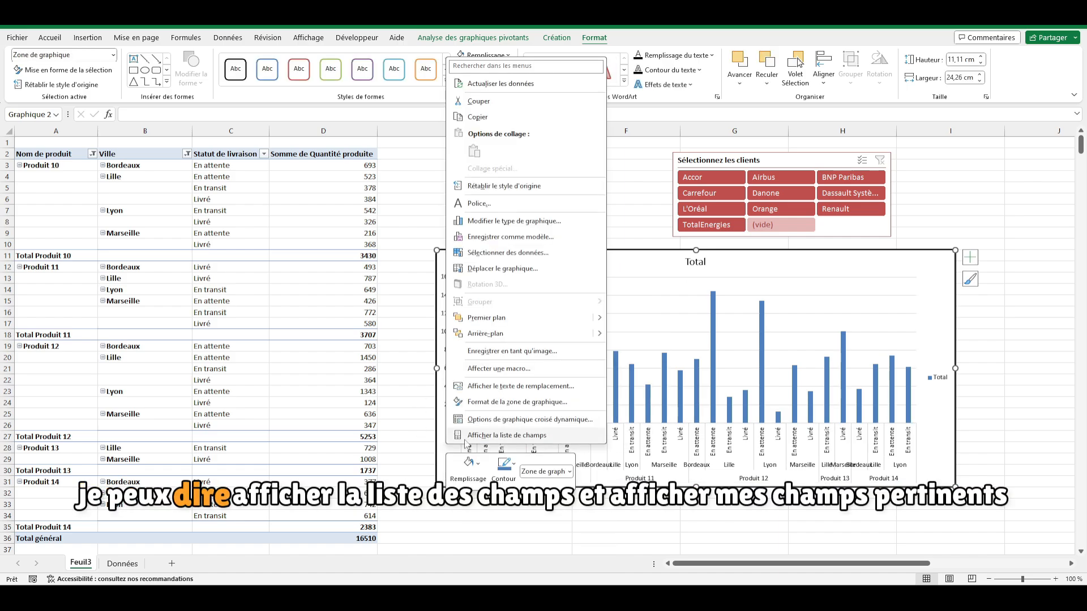
{"action": "left_click", "coordinate": [488, 436]}
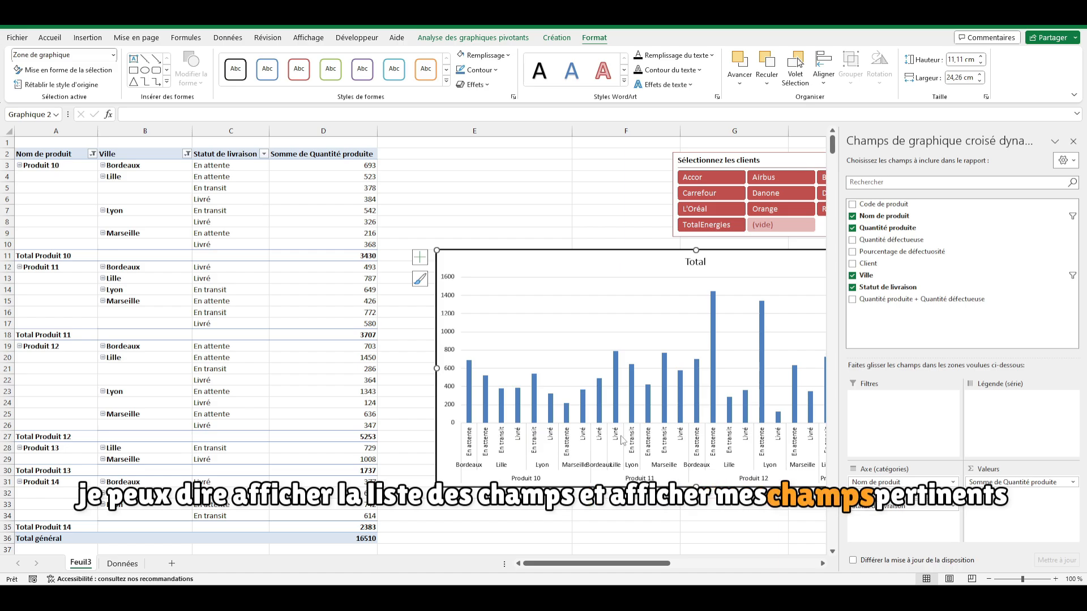
{"action": "key", "text": "ctrl+z"}
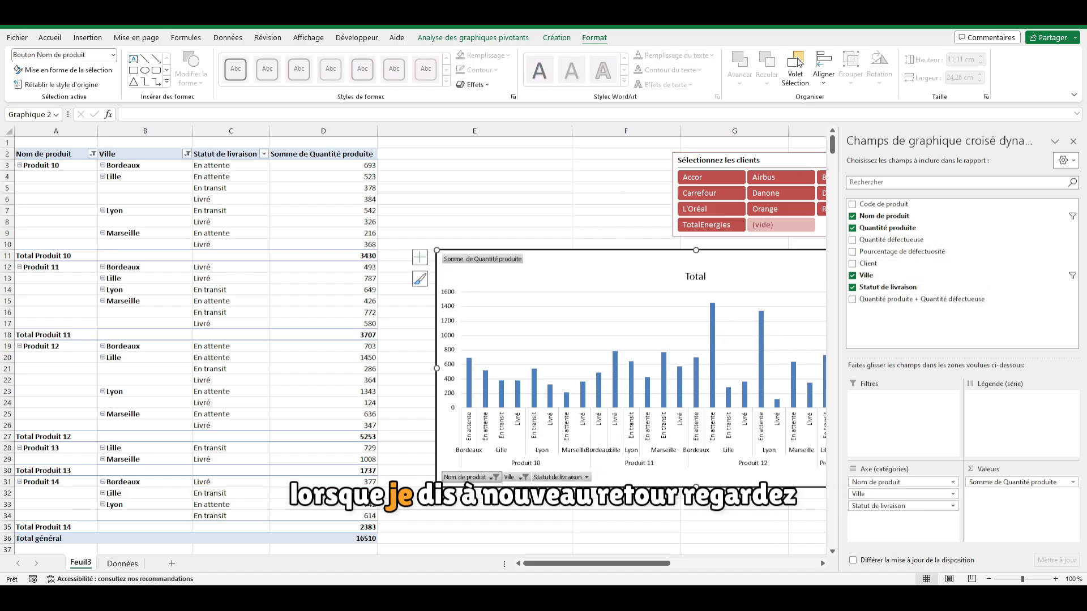
{"action": "left_click", "coordinate": [549, 515]}
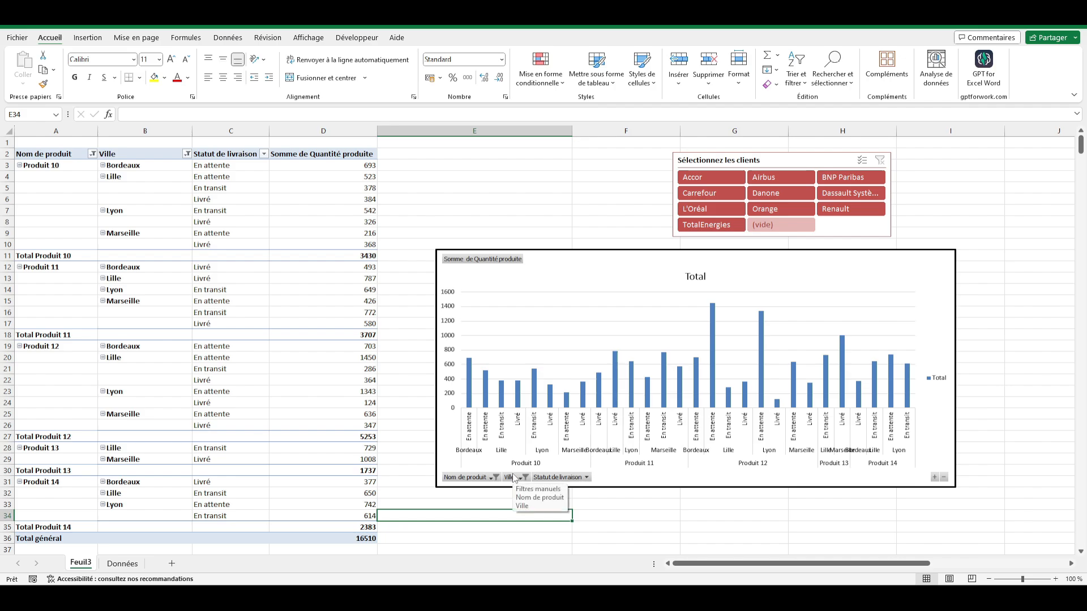
Show the PivotTable's field list and toggle its +/- expand buttons off and back on.
{"action": "left_click", "coordinate": [216, 279]}
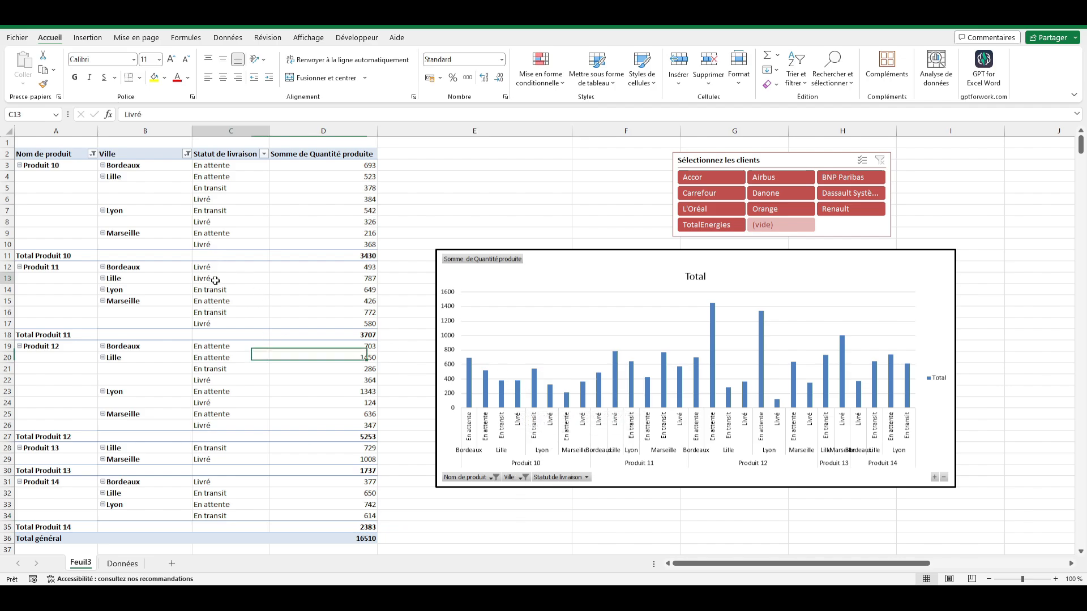
{"action": "left_click", "coordinate": [488, 38]}
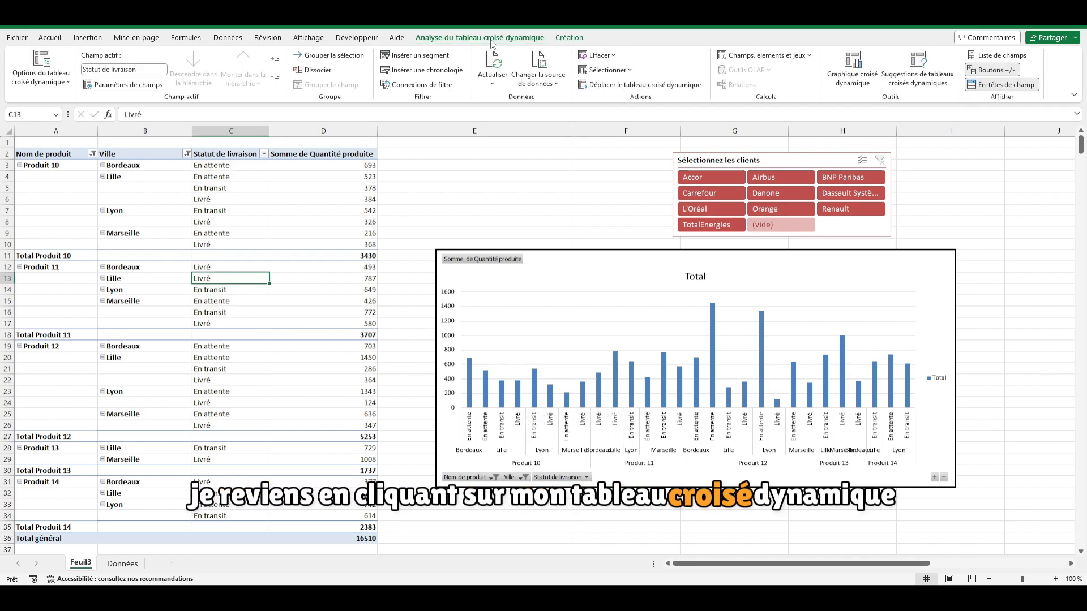
{"action": "left_click", "coordinate": [989, 59]}
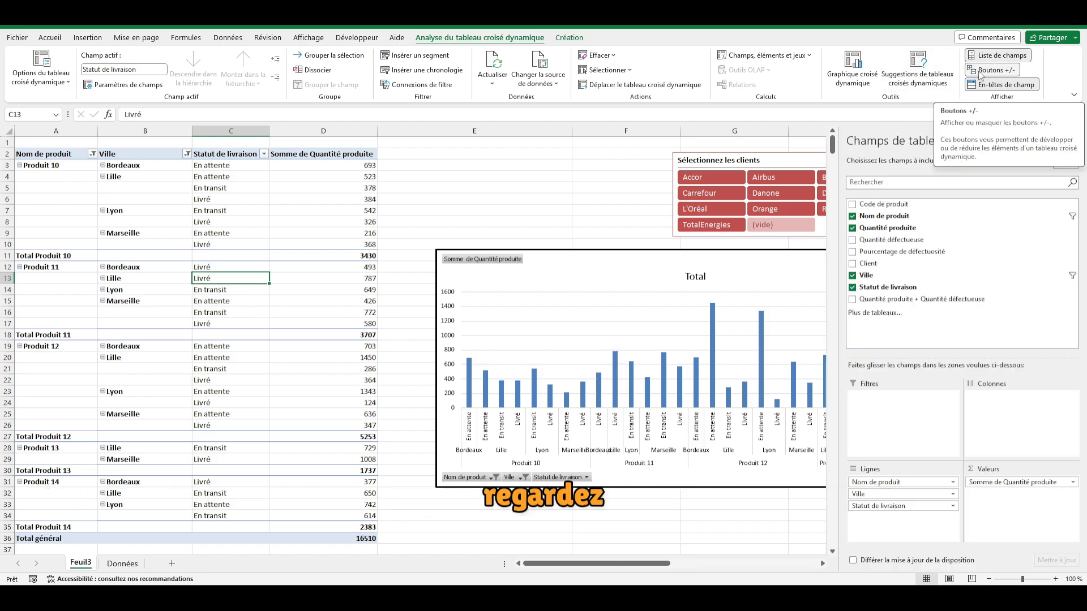
{"action": "left_click", "coordinate": [980, 71]}
{"action": "left_click", "coordinate": [981, 71]}
{"action": "left_click", "coordinate": [982, 71]}
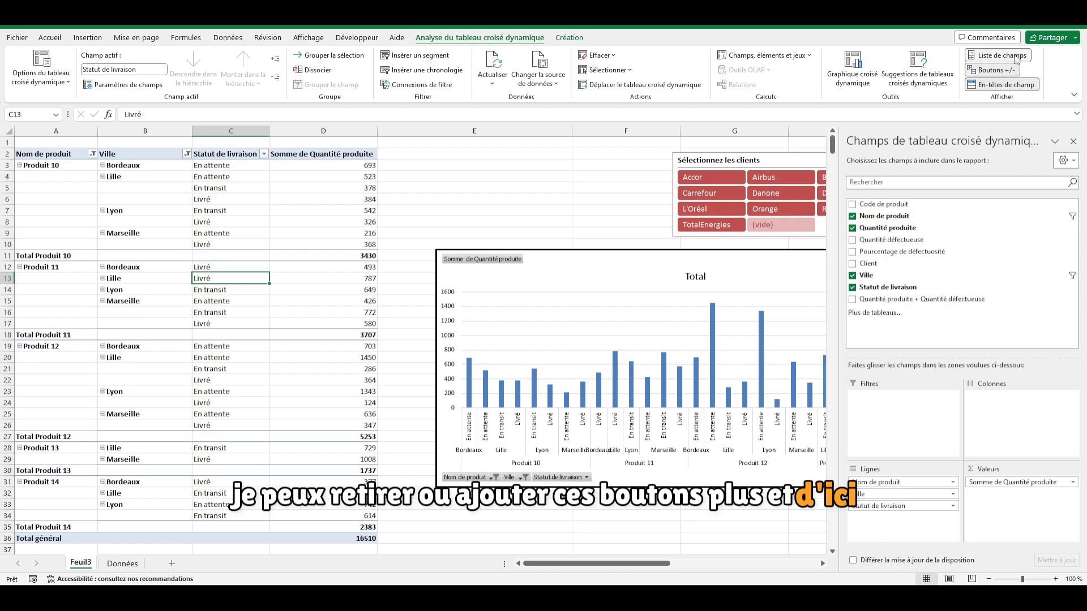
Toggle the PivotTable's field headers off and on a few times, leaving them displayed.
{"action": "left_click", "coordinate": [1010, 85]}
{"action": "left_click", "coordinate": [1012, 86]}
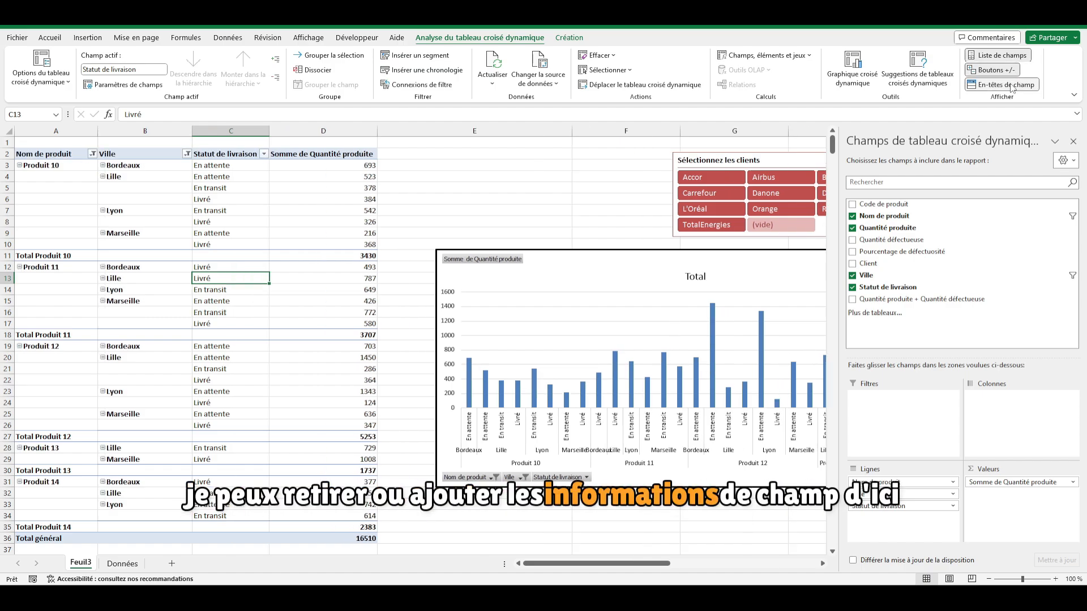
{"action": "left_click", "coordinate": [1011, 86]}
{"action": "left_click", "coordinate": [1011, 87]}
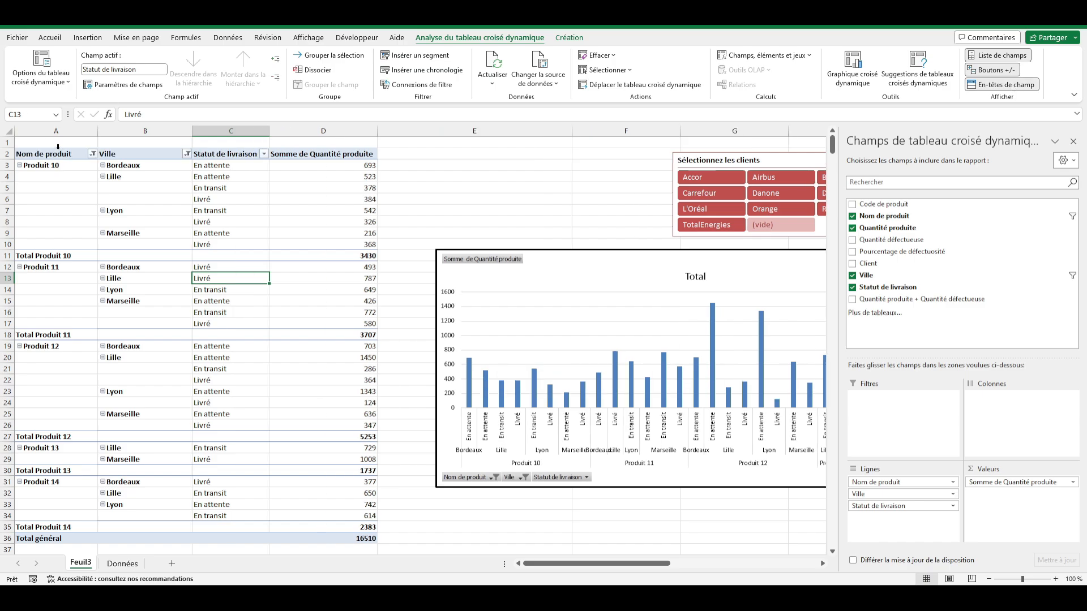
{"action": "left_click", "coordinate": [987, 88]}
{"action": "left_click", "coordinate": [988, 88]}
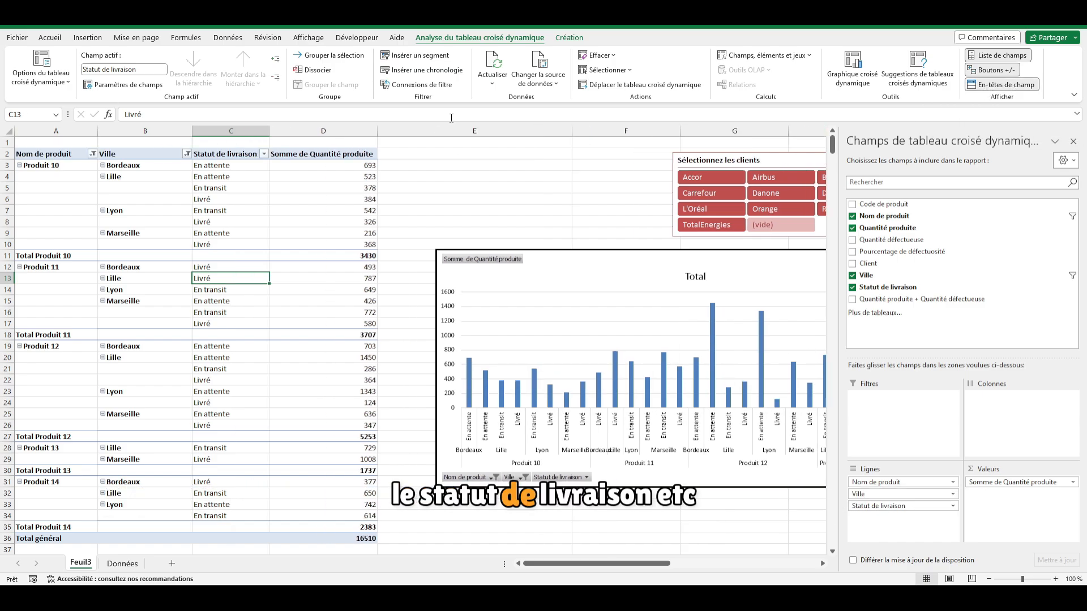
Rename the PivotTable header Nom de produit in cell A2 to Produit.
{"action": "left_click", "coordinate": [74, 155]}
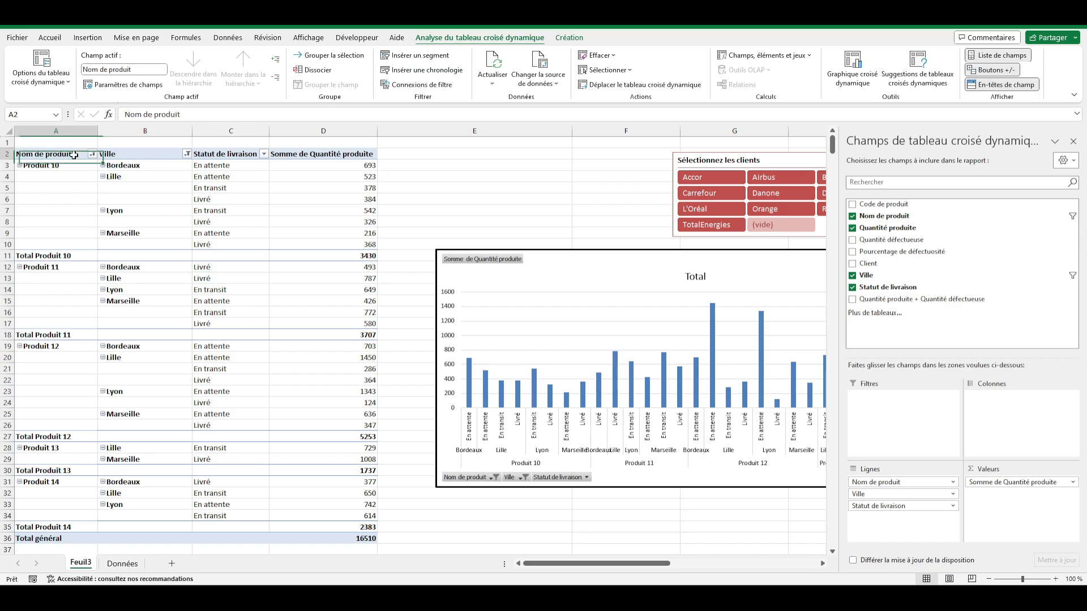
{"action": "left_click_drag", "start_coordinate": [181, 114], "coordinate": [66, 114]}
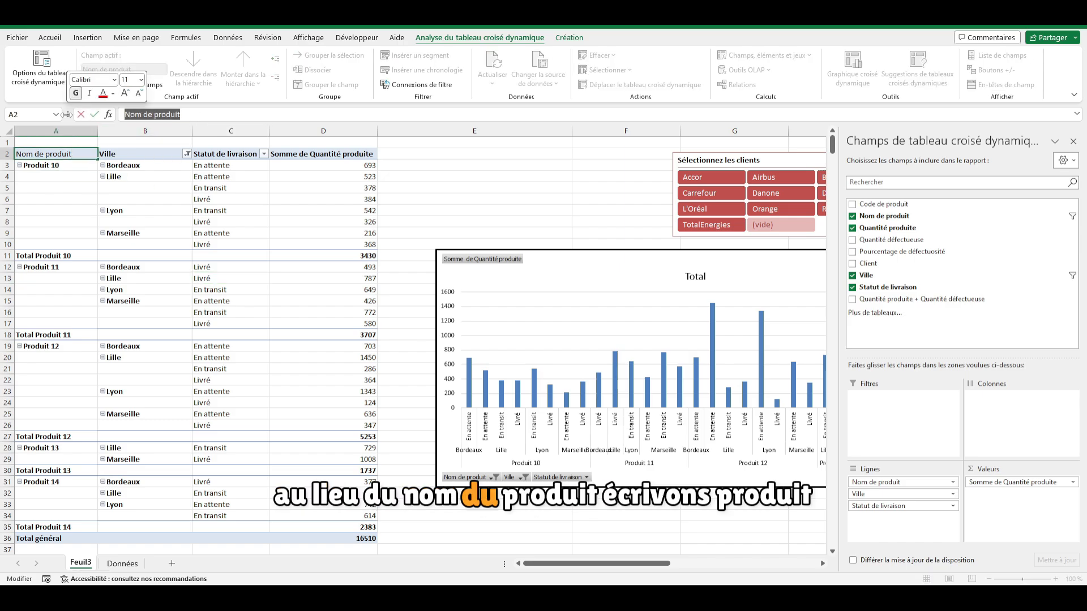
{"action": "type", "text": "Produit"}
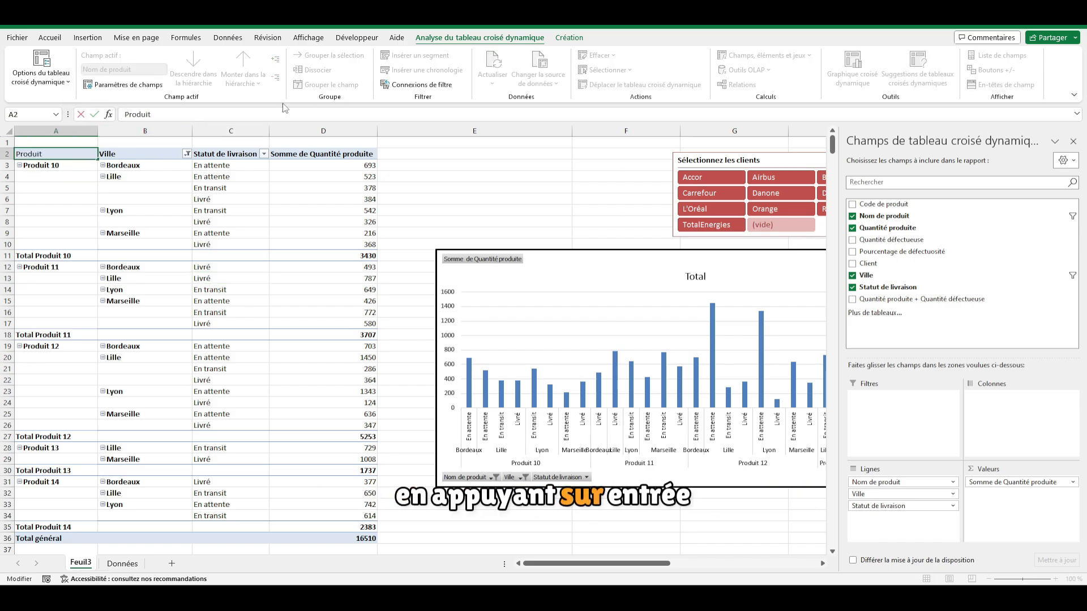
{"action": "left_click", "coordinate": [145, 187]}
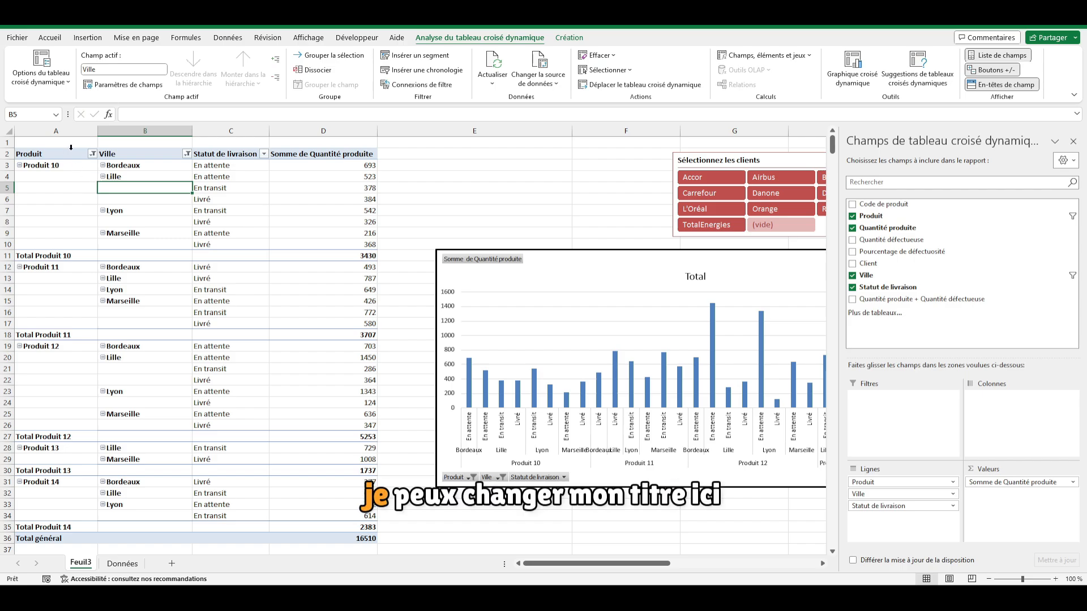
Turn off the display of all subtotals in the PivotTable.
{"action": "left_click", "coordinate": [74, 154]}
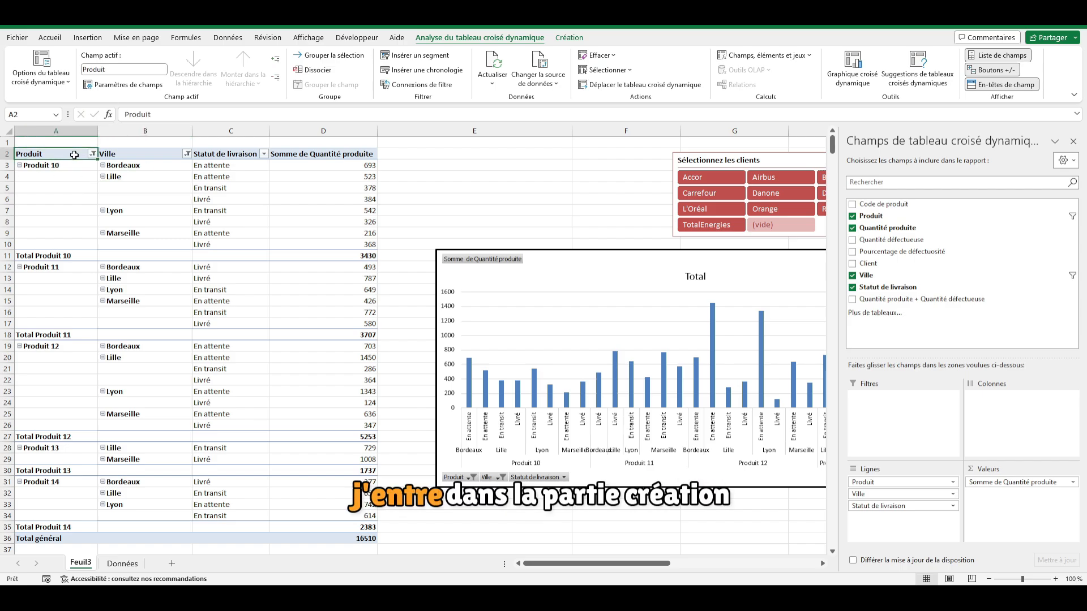
{"action": "left_click", "coordinate": [571, 38]}
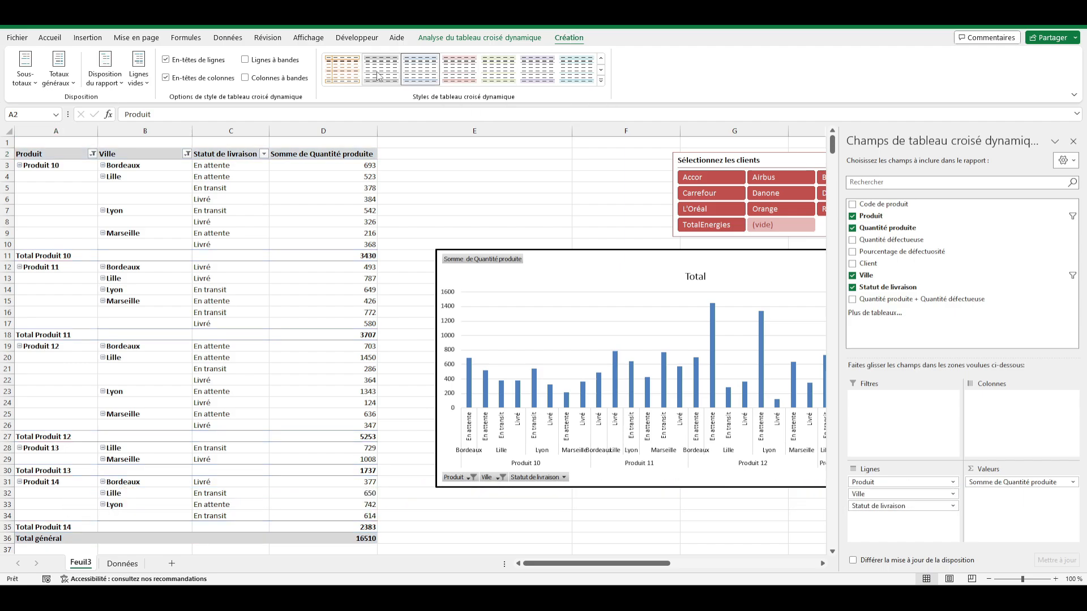
{"action": "left_click", "coordinate": [32, 83]}
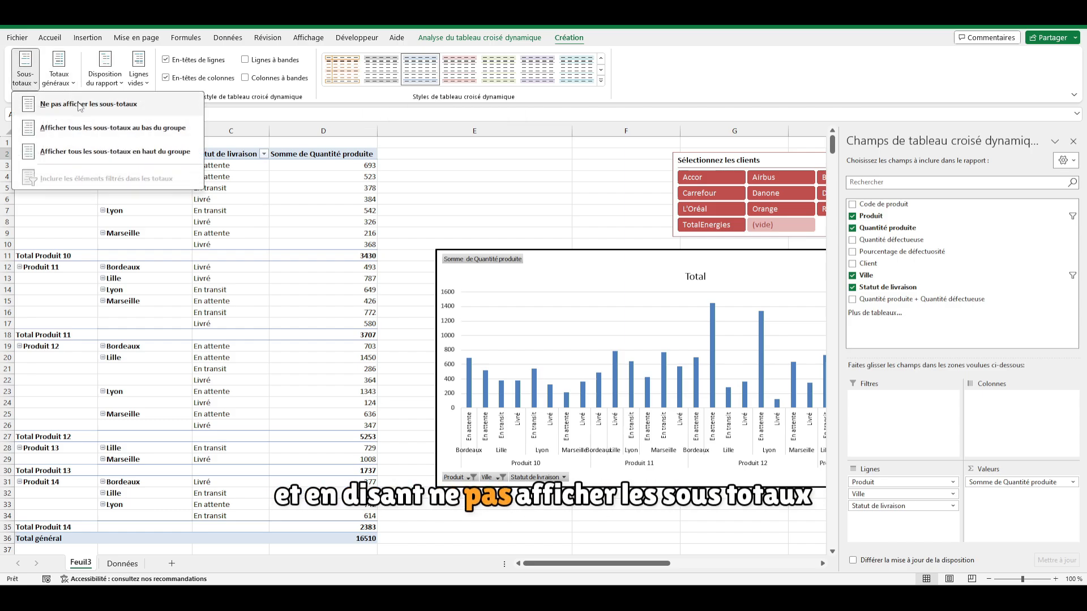
{"action": "left_click", "coordinate": [79, 106]}
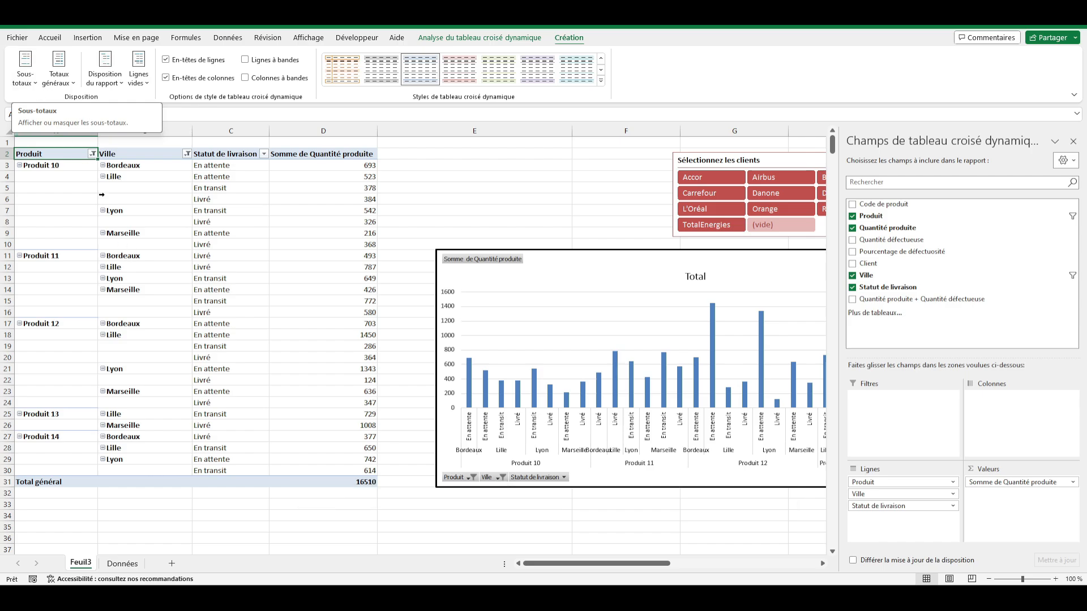
Show all PivotTable subtotals at the bottom of each group, then switch them to the top of the group.
{"action": "left_click", "coordinate": [32, 83]}
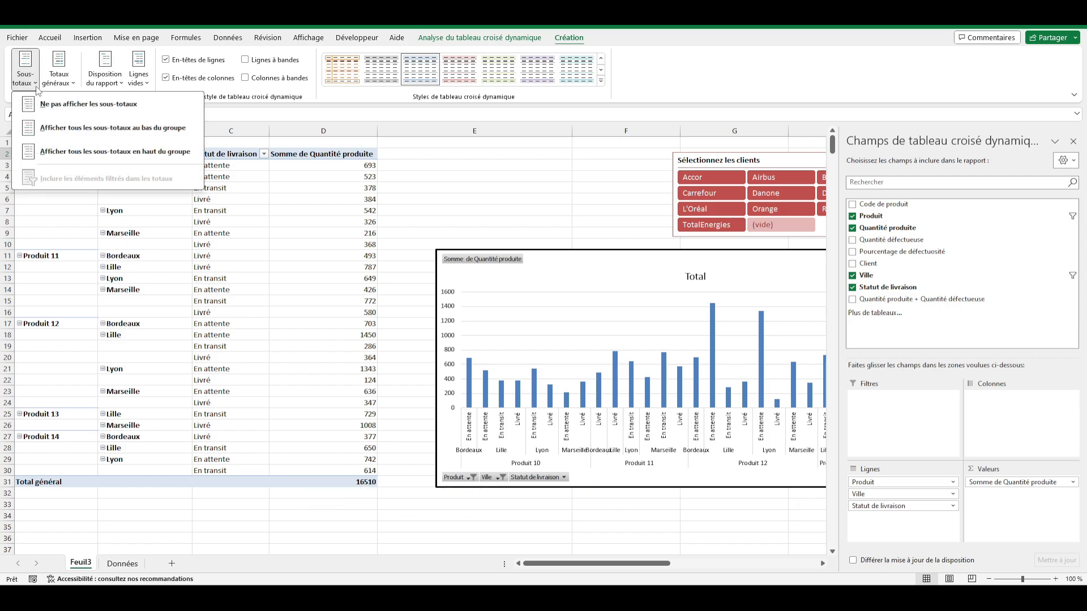
{"action": "left_click", "coordinate": [85, 128]}
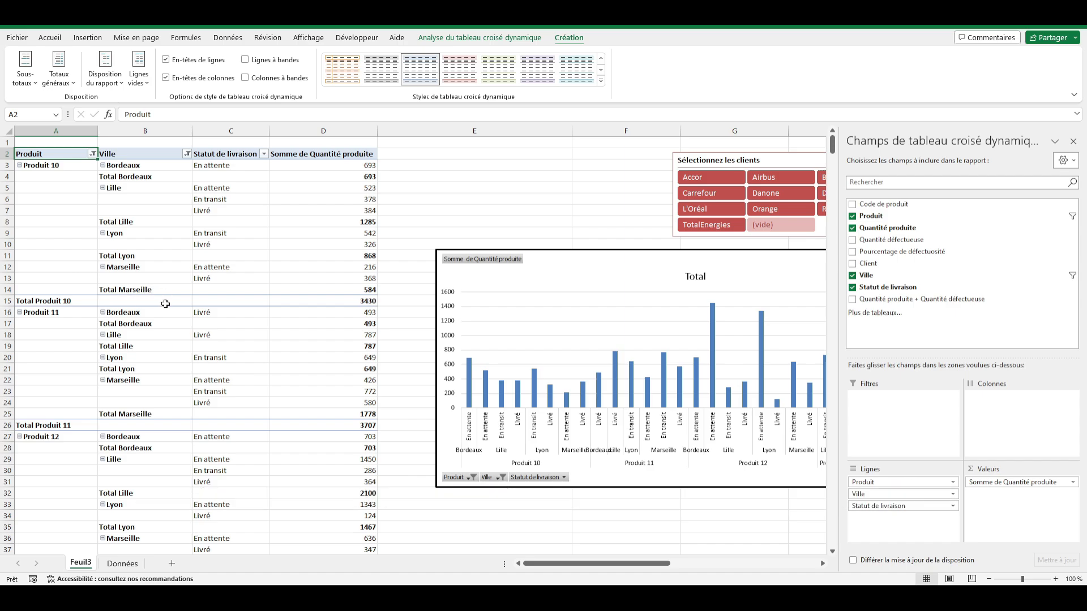
{"action": "left_click", "coordinate": [26, 77]}
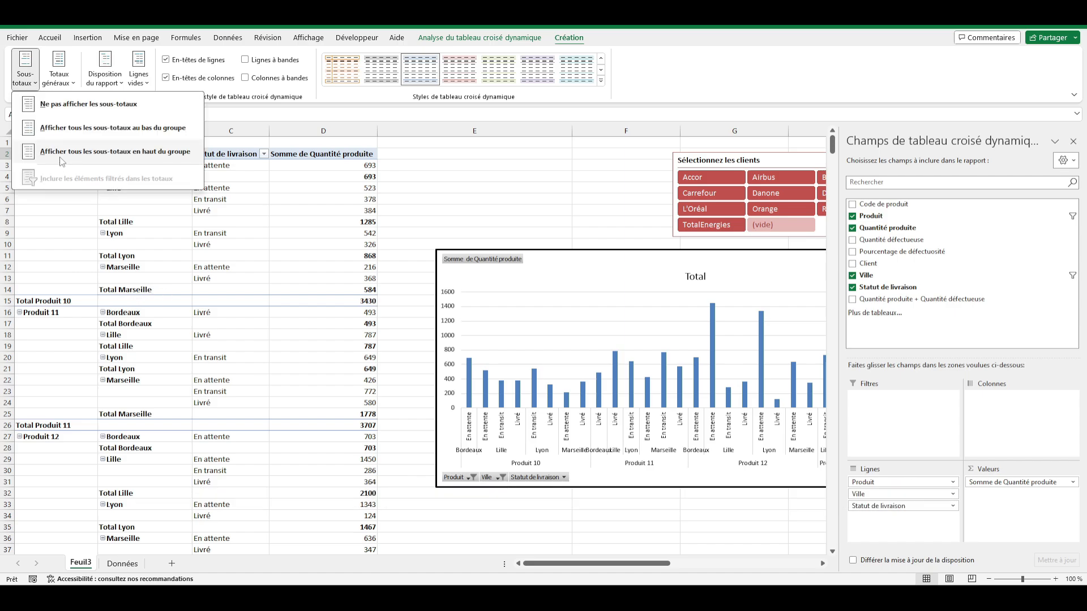
{"action": "left_click", "coordinate": [60, 154]}
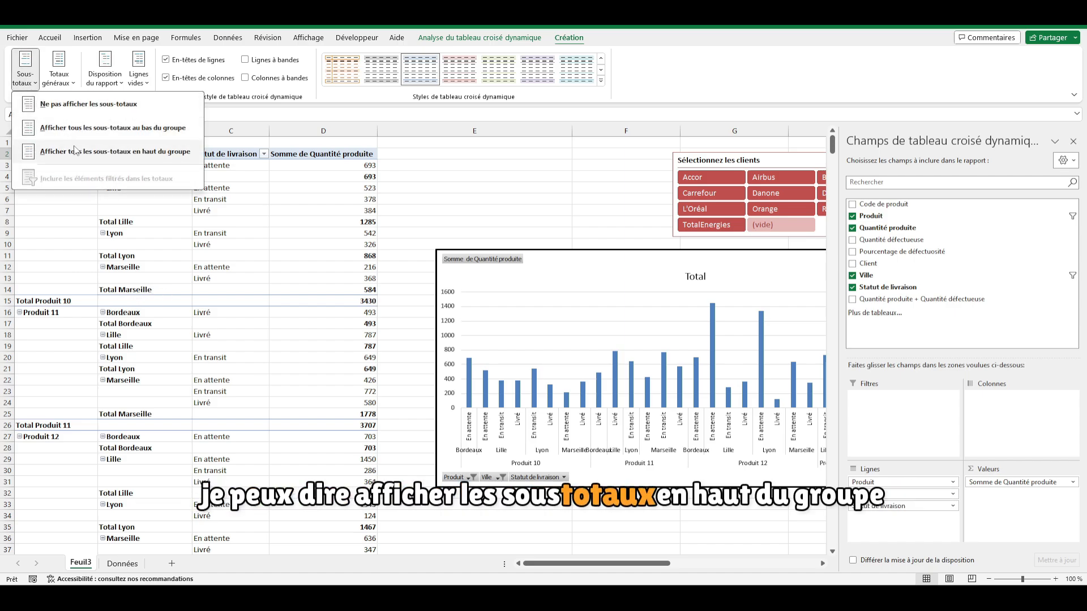
Show all subtotals at the top of the group, then set the grand totals to off, rows only, columns only and finally off again.
{"action": "left_click", "coordinate": [40, 151]}
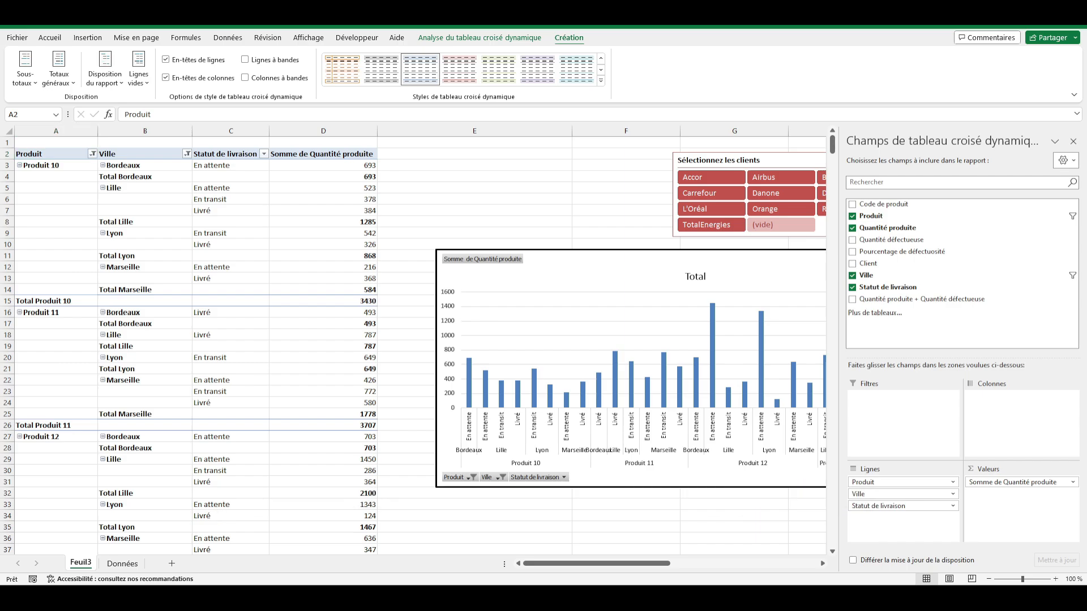
{"action": "left_click", "coordinate": [62, 83]}
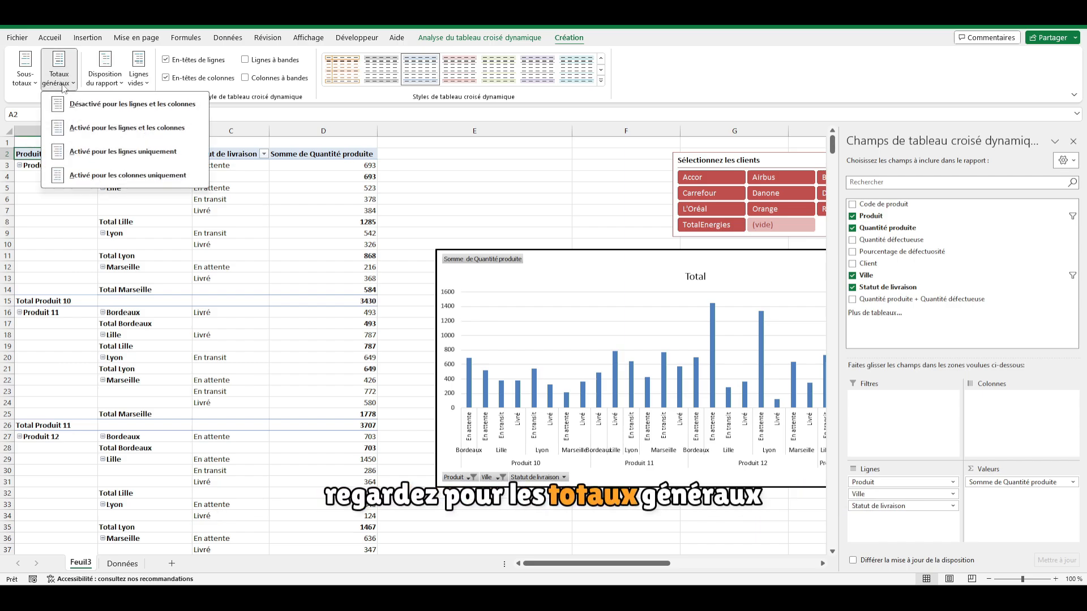
{"action": "left_click", "coordinate": [107, 109]}
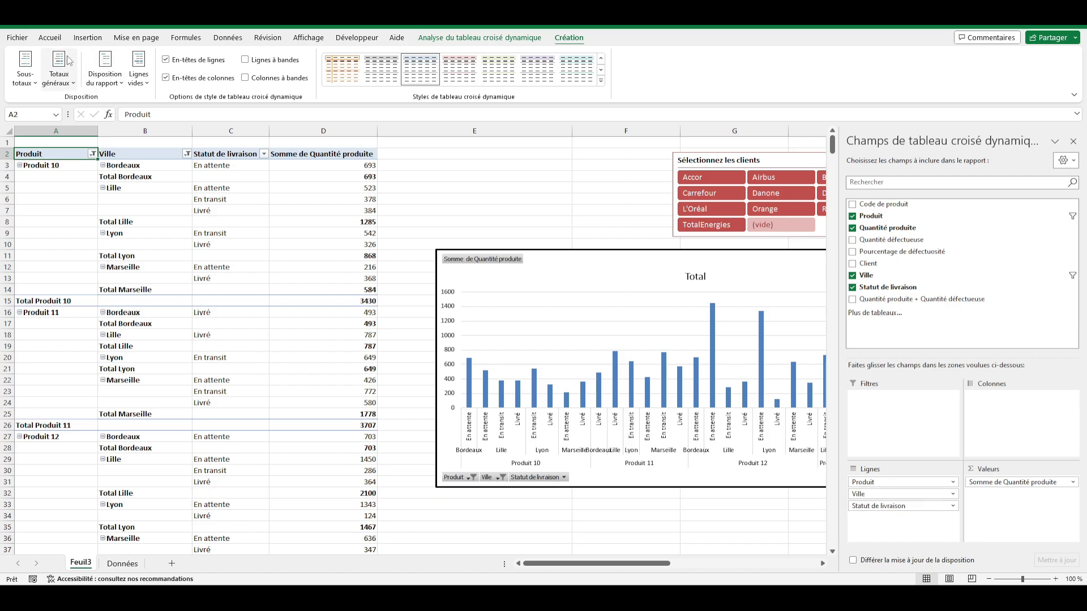
{"action": "left_click", "coordinate": [59, 73]}
{"action": "left_click", "coordinate": [96, 154]}
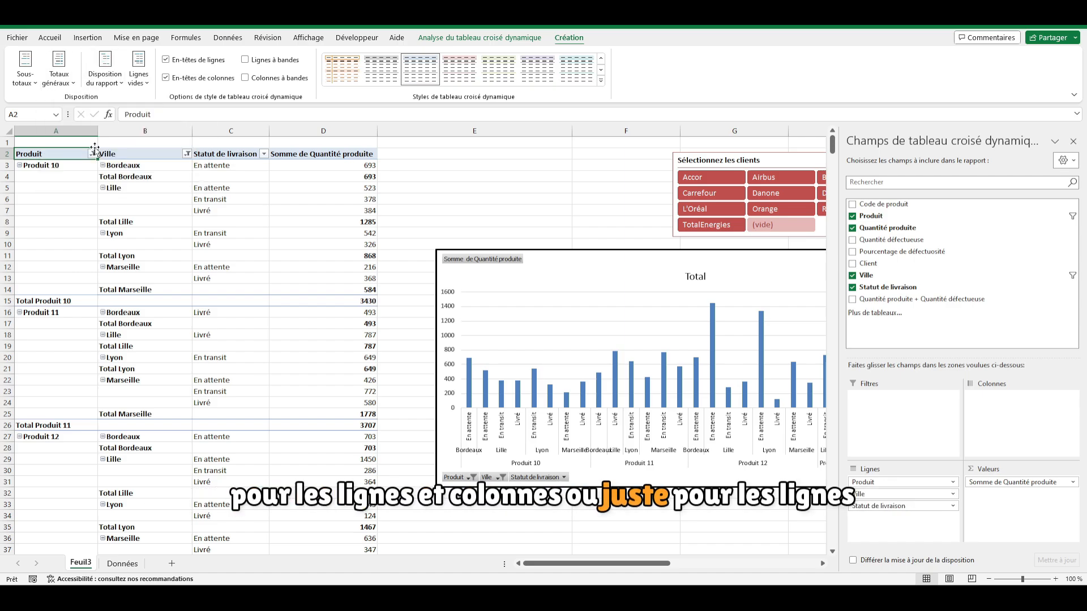
{"action": "left_click", "coordinate": [60, 72]}
{"action": "left_click", "coordinate": [97, 176]}
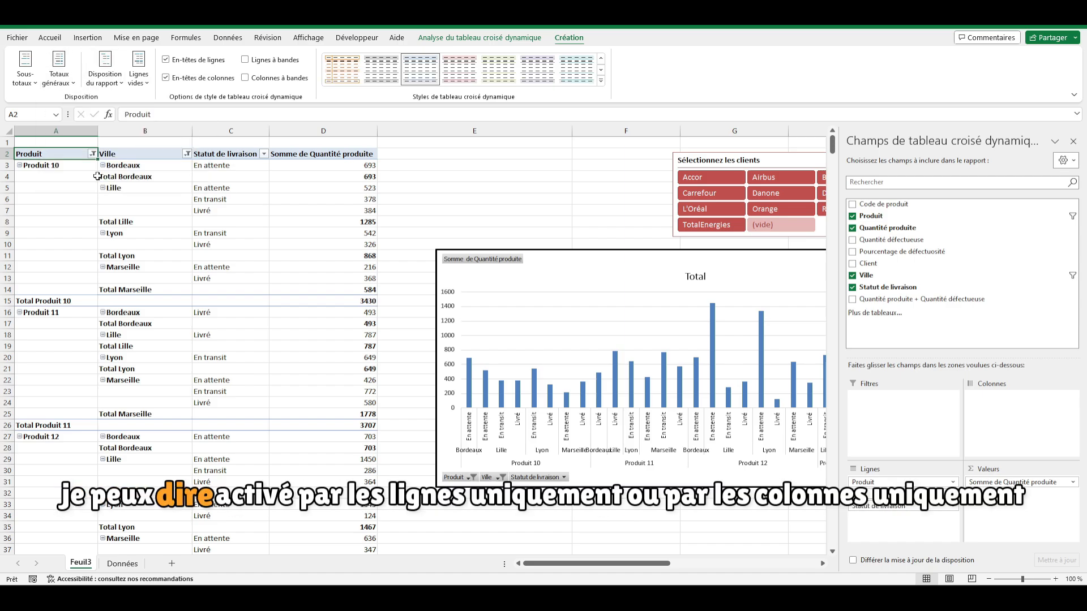
{"action": "left_click", "coordinate": [74, 78]}
{"action": "left_click", "coordinate": [84, 106]}
{"action": "left_click", "coordinate": [122, 185]}
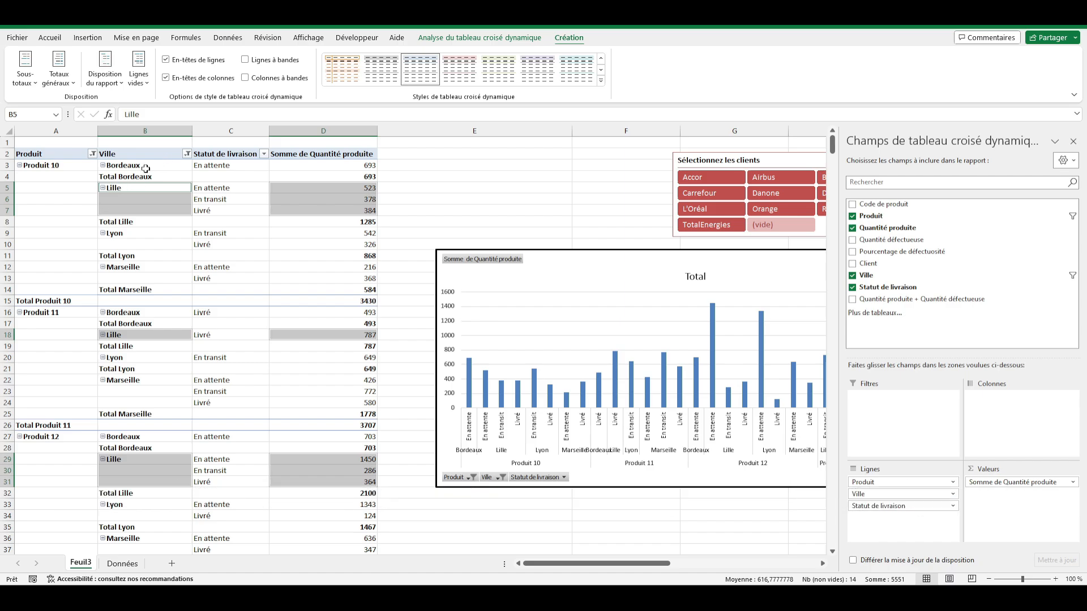
Switch the PivotTable's report layout to compact form, to outline form and back to tabular form.
{"action": "left_click", "coordinate": [57, 198]}
{"action": "left_click", "coordinate": [105, 73]}
{"action": "left_click", "coordinate": [140, 105]}
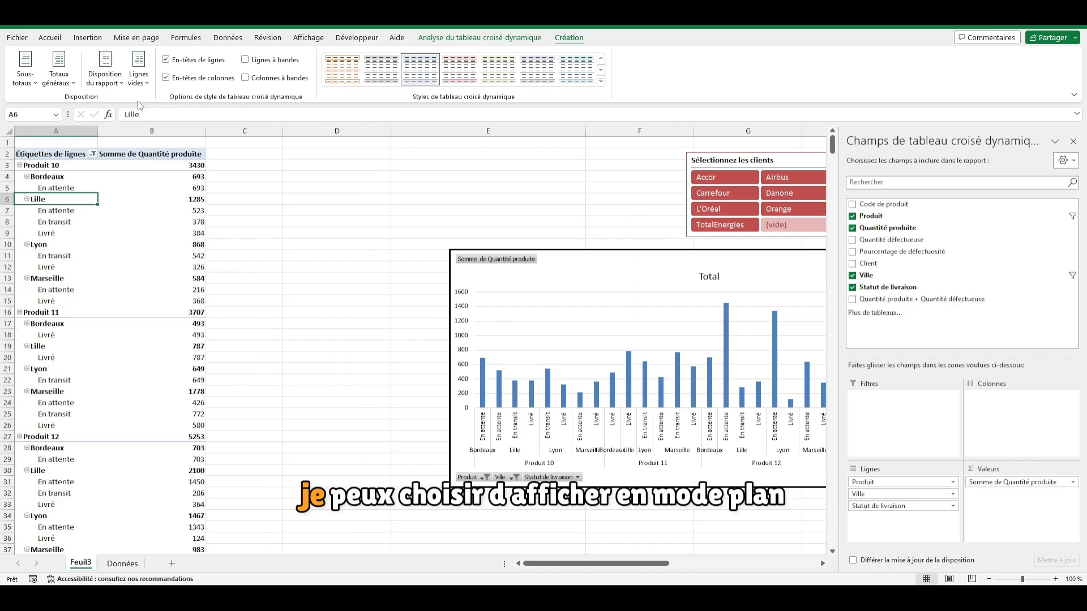
{"action": "left_click", "coordinate": [105, 72]}
{"action": "left_click", "coordinate": [139, 127]}
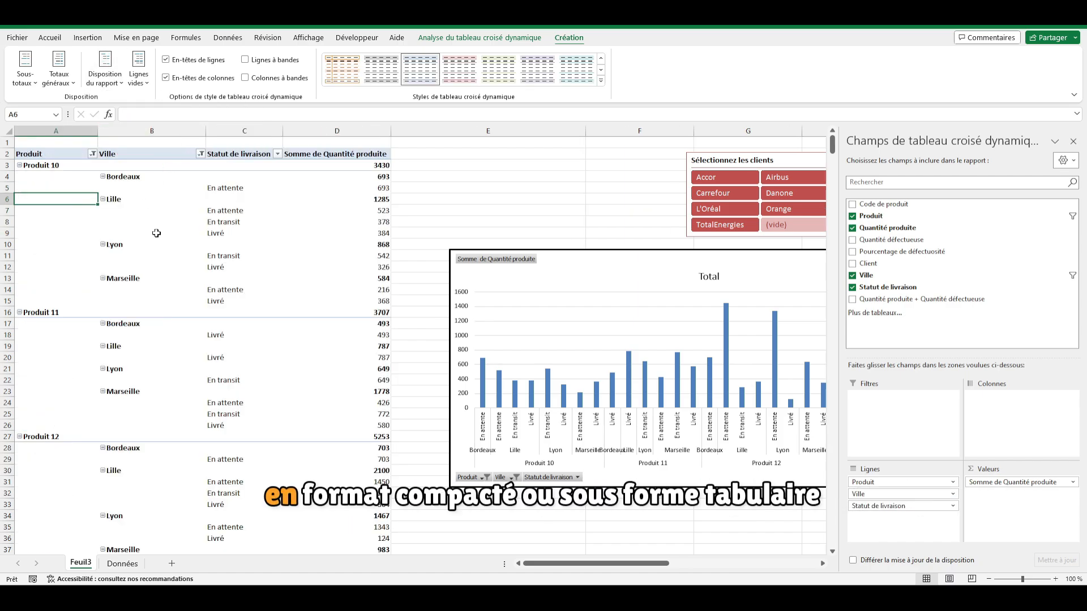
{"action": "left_click", "coordinate": [105, 72]}
{"action": "left_click", "coordinate": [173, 153]}
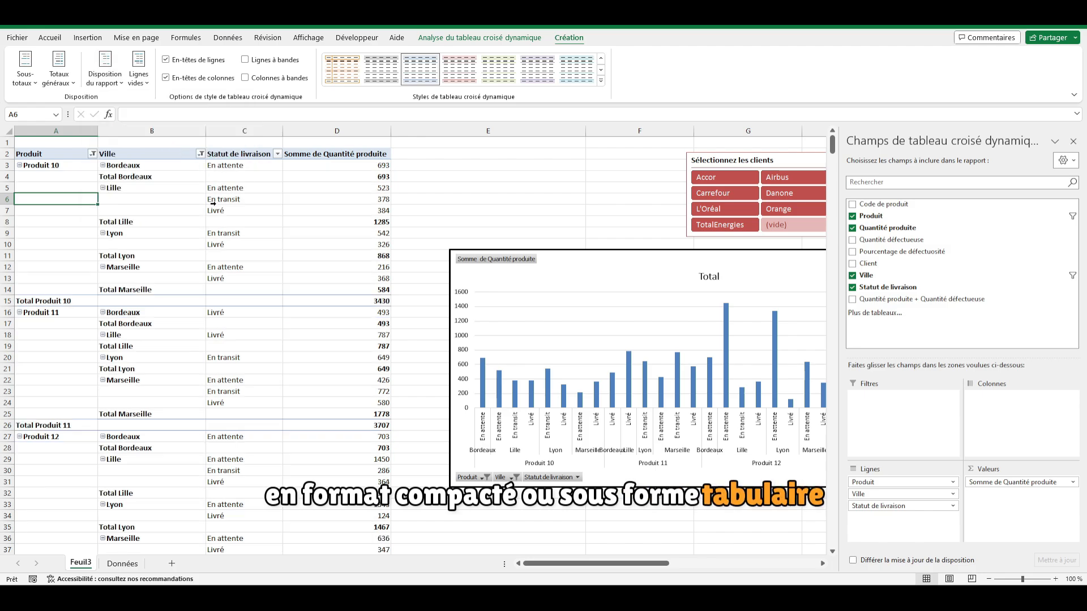
Repeat all item labels in the PivotTable, then set it to not repeat item labels.
{"action": "left_click", "coordinate": [111, 86]}
{"action": "left_click", "coordinate": [110, 85]}
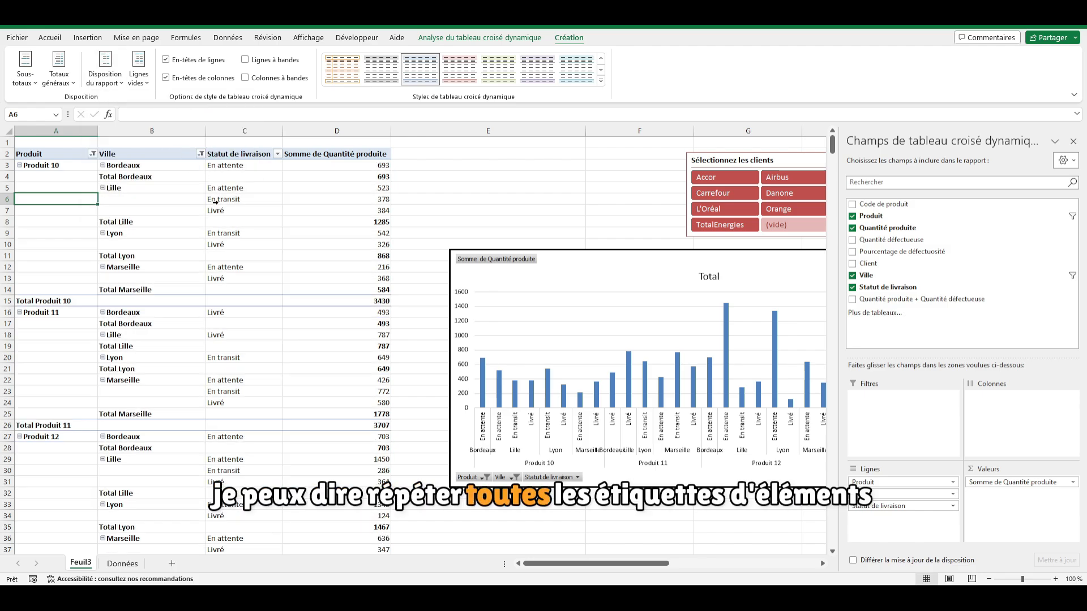
{"action": "left_click", "coordinate": [108, 84]}
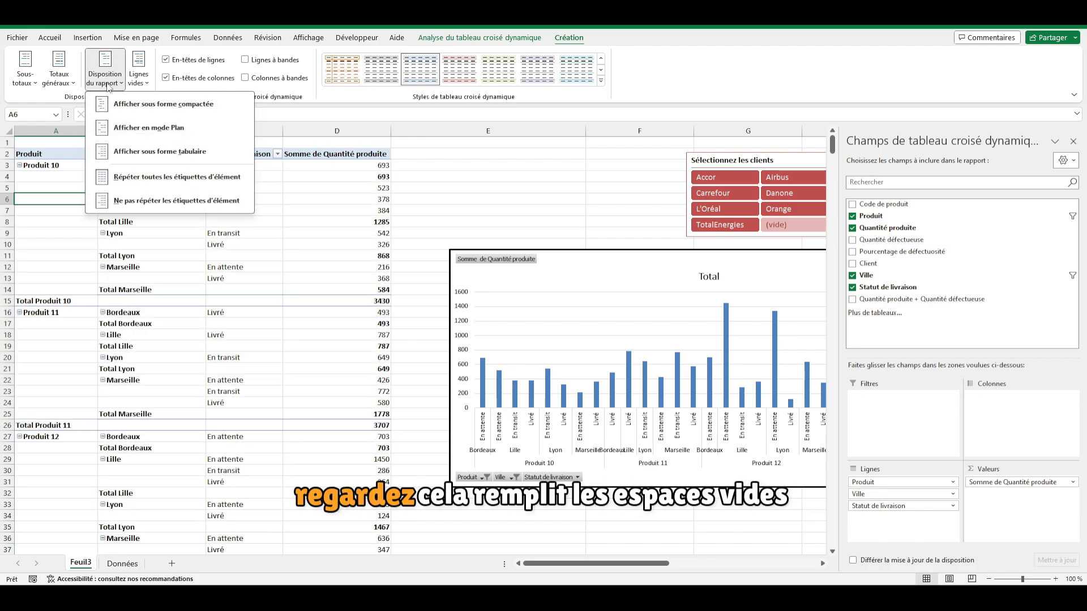
{"action": "left_click", "coordinate": [152, 178]}
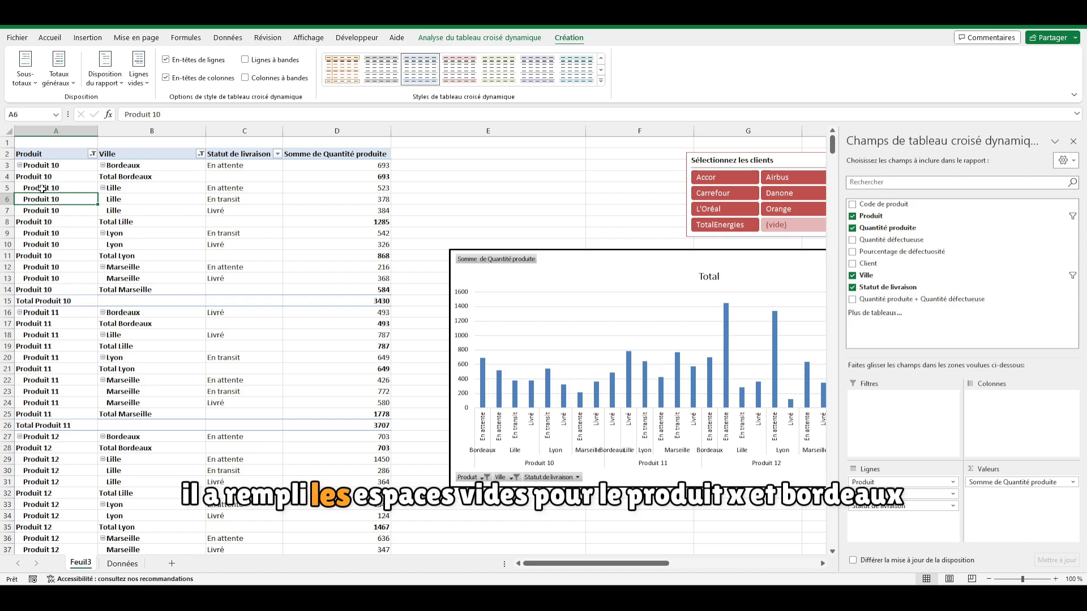
{"action": "left_click", "coordinate": [105, 69]}
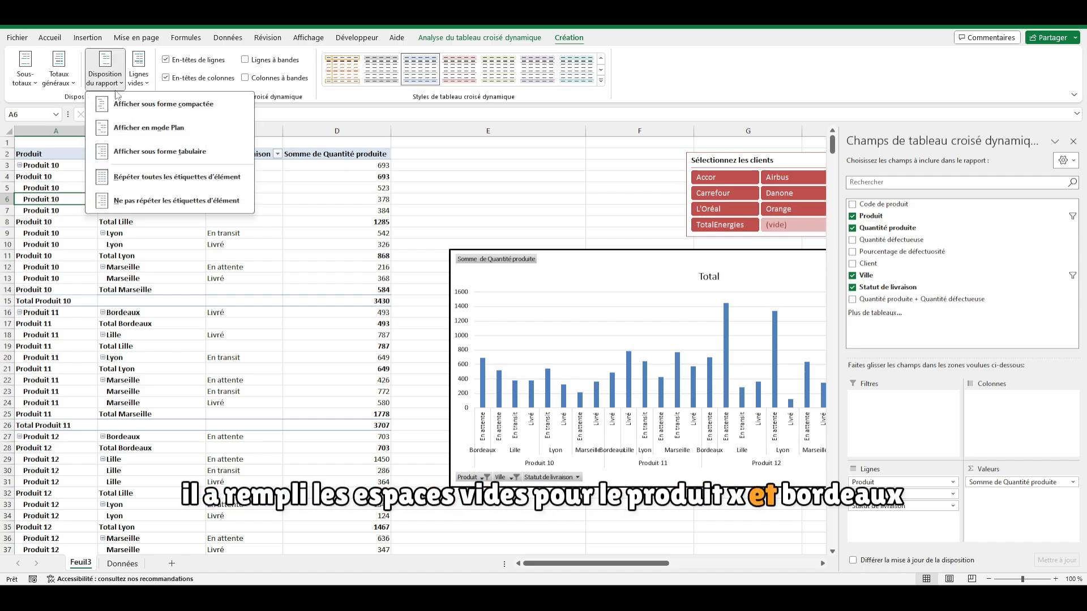
{"action": "left_click", "coordinate": [156, 201]}
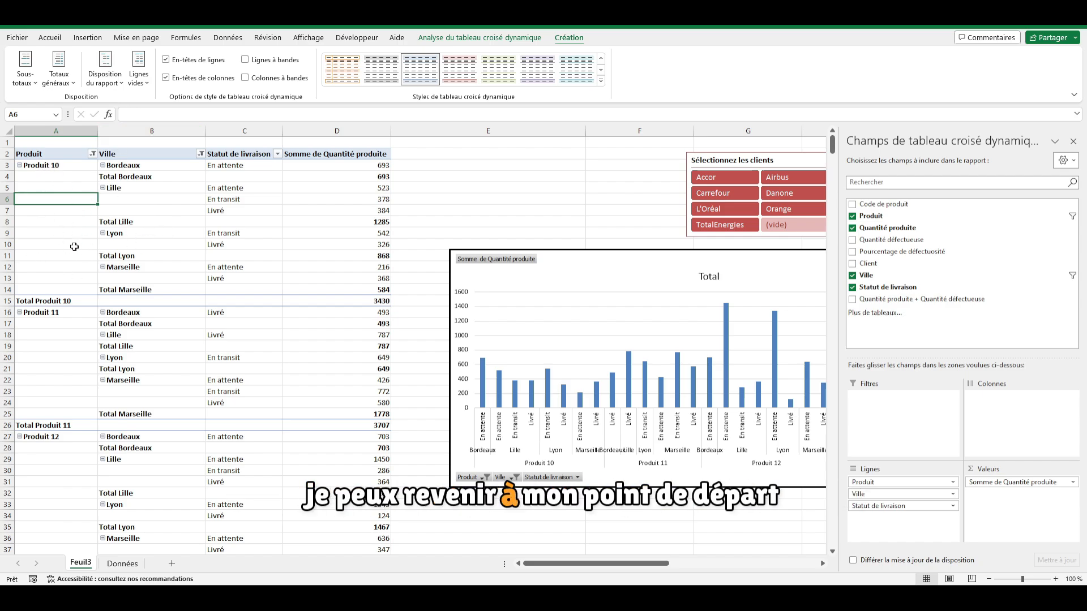
Insert a blank line after each item in the PivotTable, then remove those blank lines.
{"action": "left_click", "coordinate": [139, 76]}
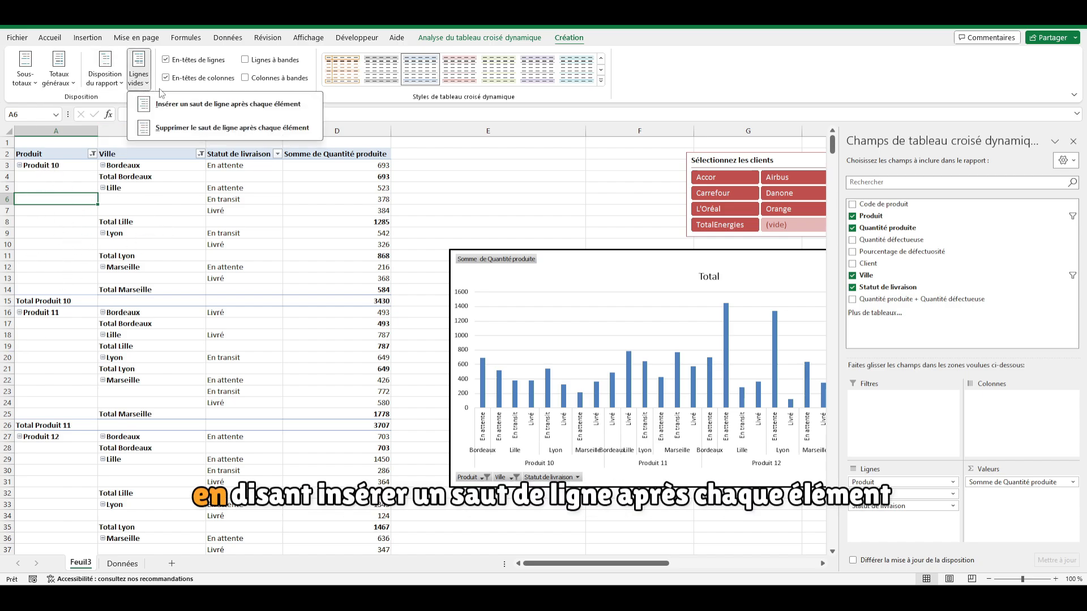
{"action": "left_click", "coordinate": [179, 108]}
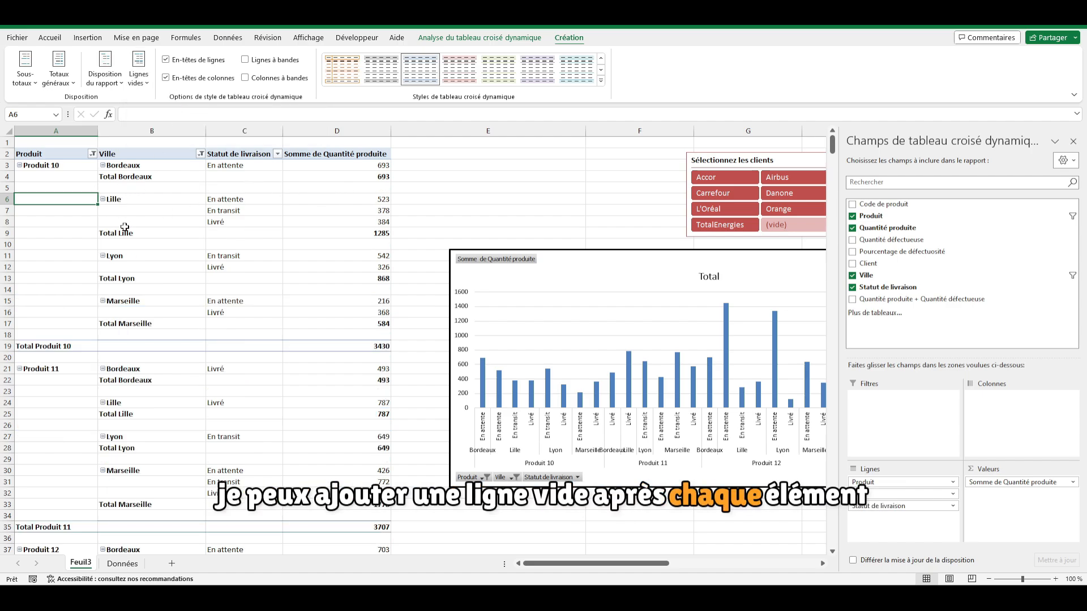
{"action": "left_click", "coordinate": [134, 83]}
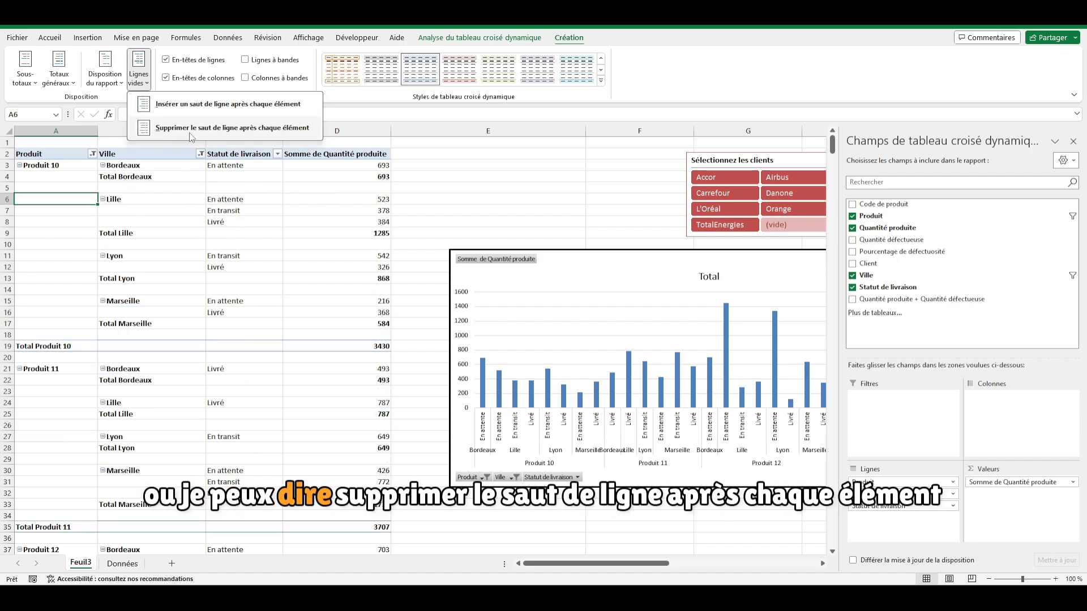
{"action": "left_click", "coordinate": [189, 131]}
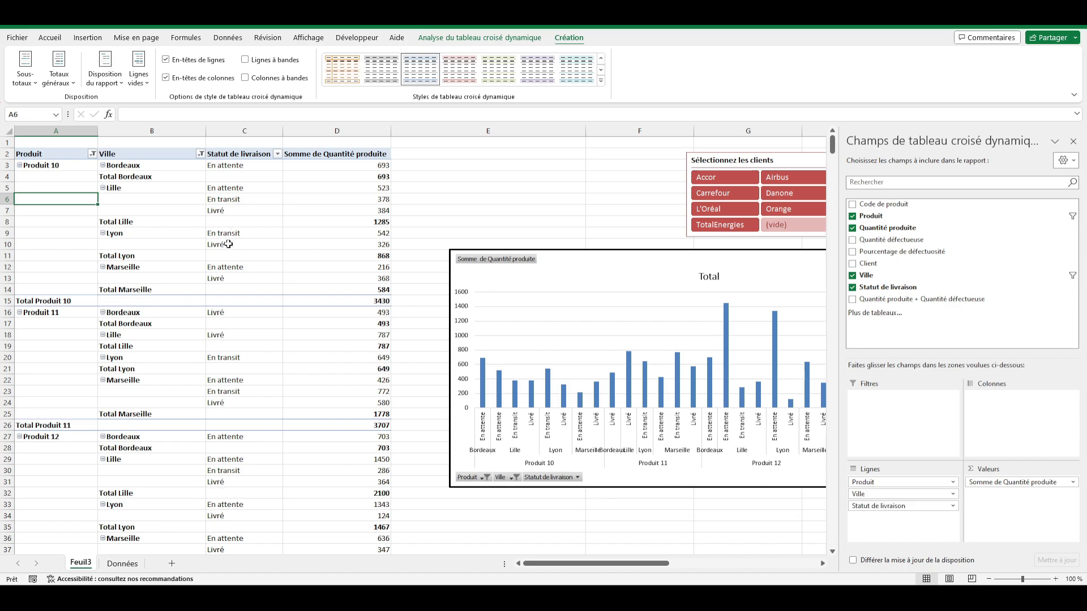
Turn the row headers formatting off and on again, then toggle banded rows on and off.
{"action": "left_click", "coordinate": [201, 63]}
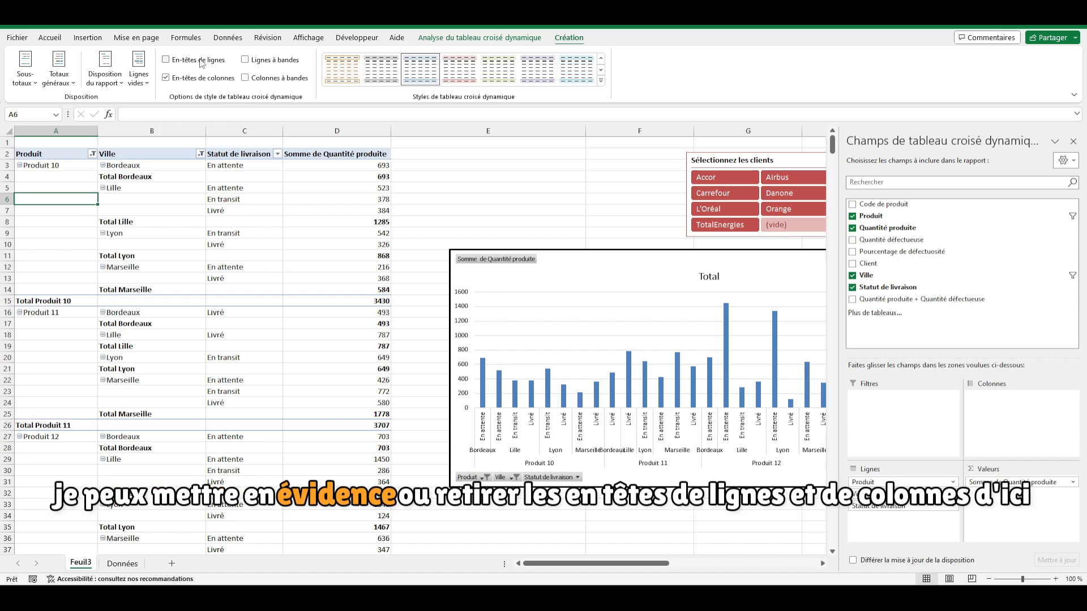
{"action": "left_click", "coordinate": [201, 62]}
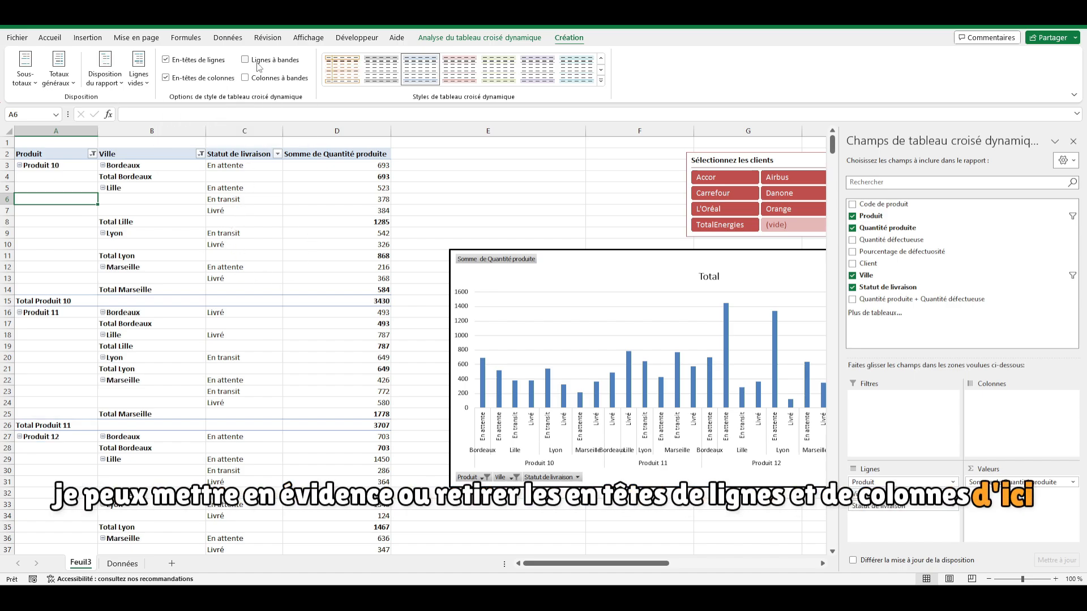
{"action": "left_click", "coordinate": [258, 63]}
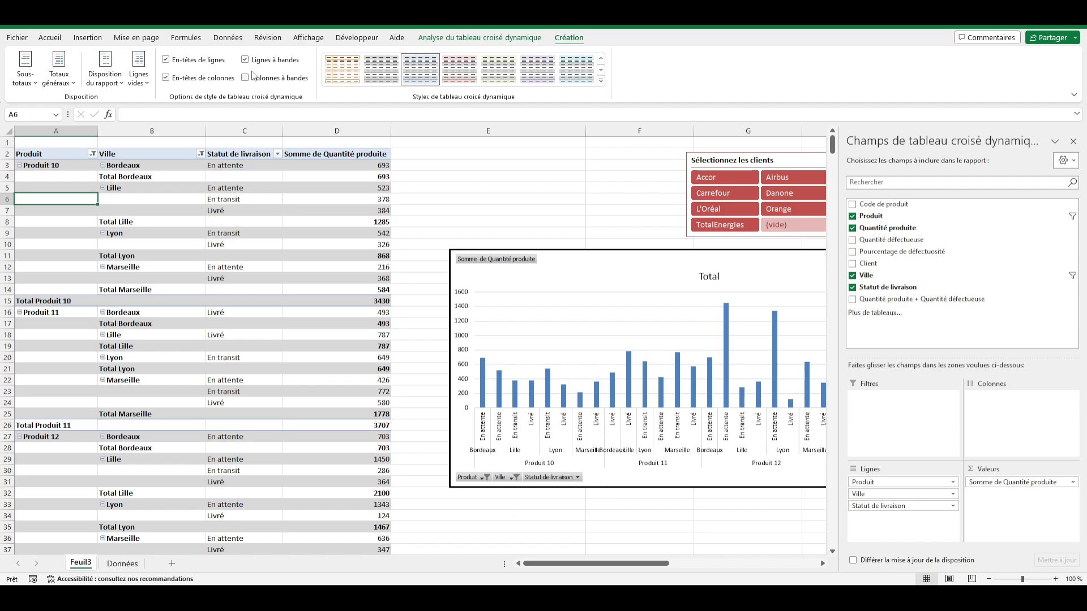
{"action": "left_click", "coordinate": [270, 63]}
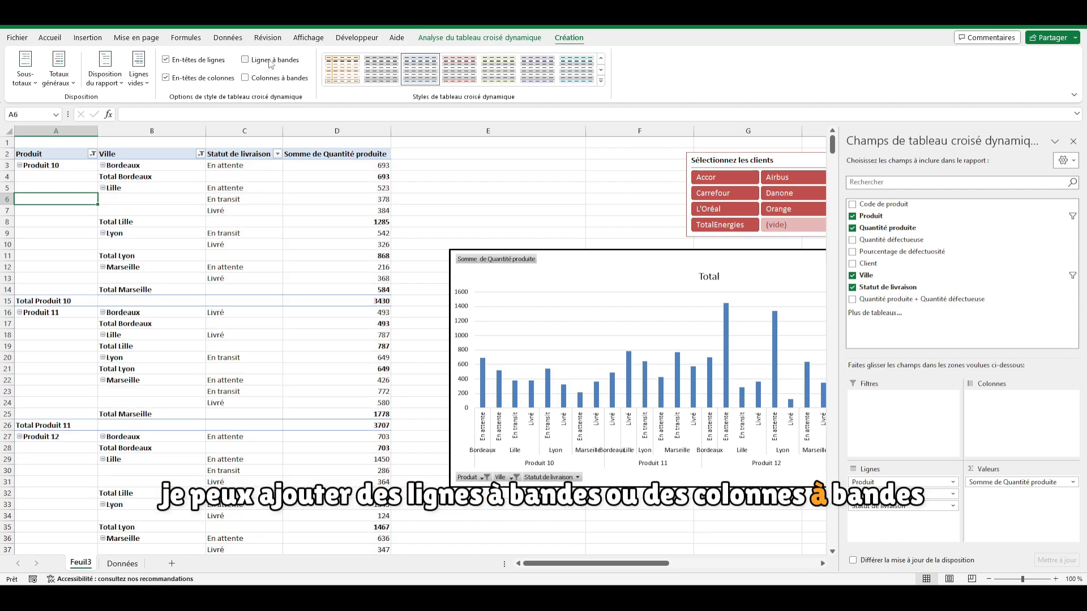
Try a medium blue, a light green and a dark orange style on the PivotTable.
{"action": "left_click", "coordinate": [600, 81]}
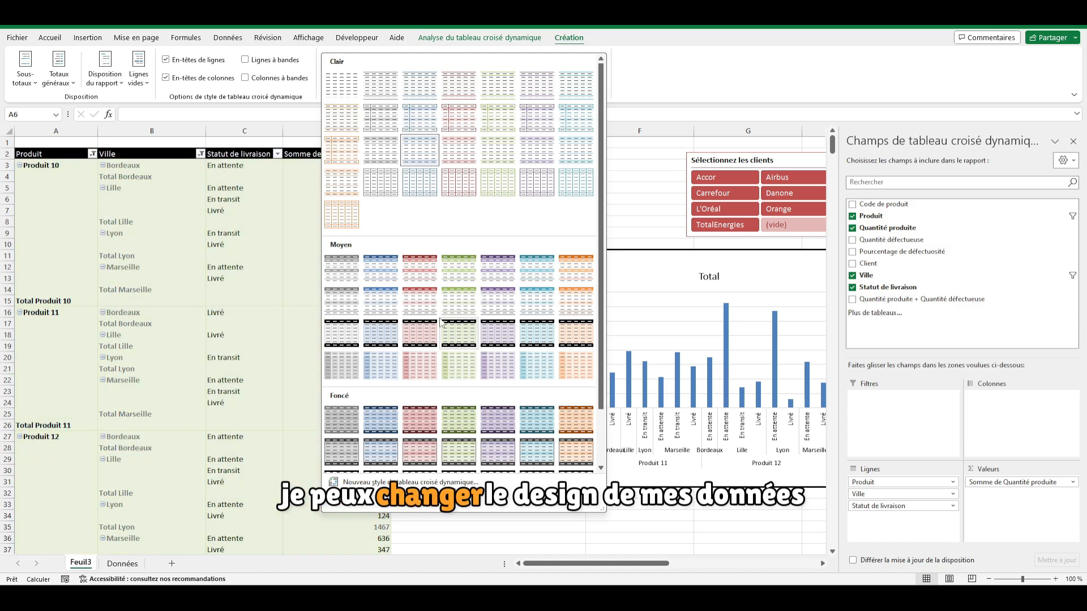
{"action": "key", "text": "Escape"}
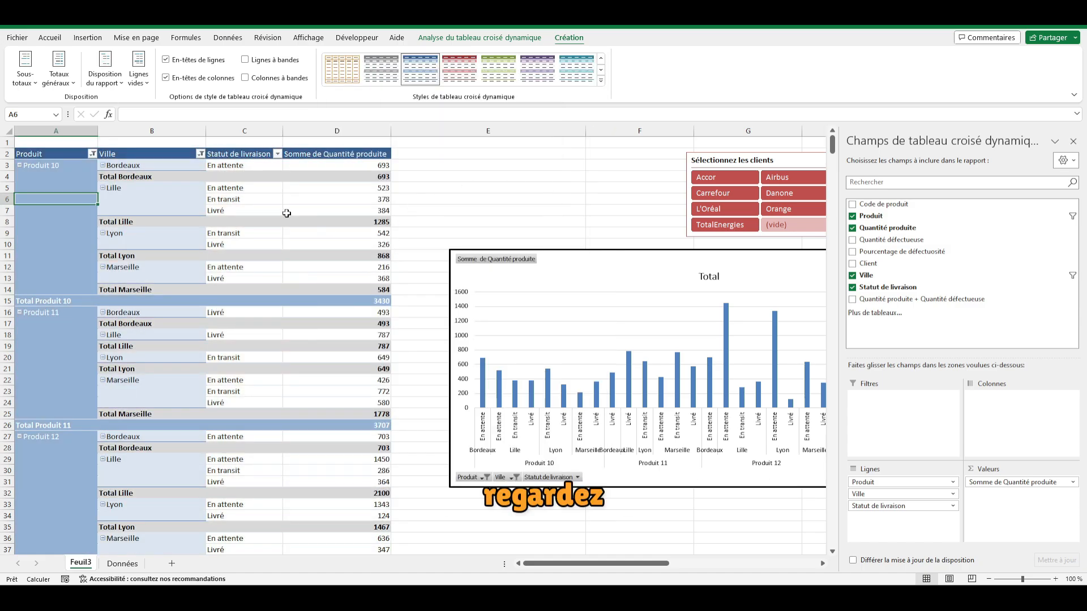
{"action": "left_click", "coordinate": [600, 81]}
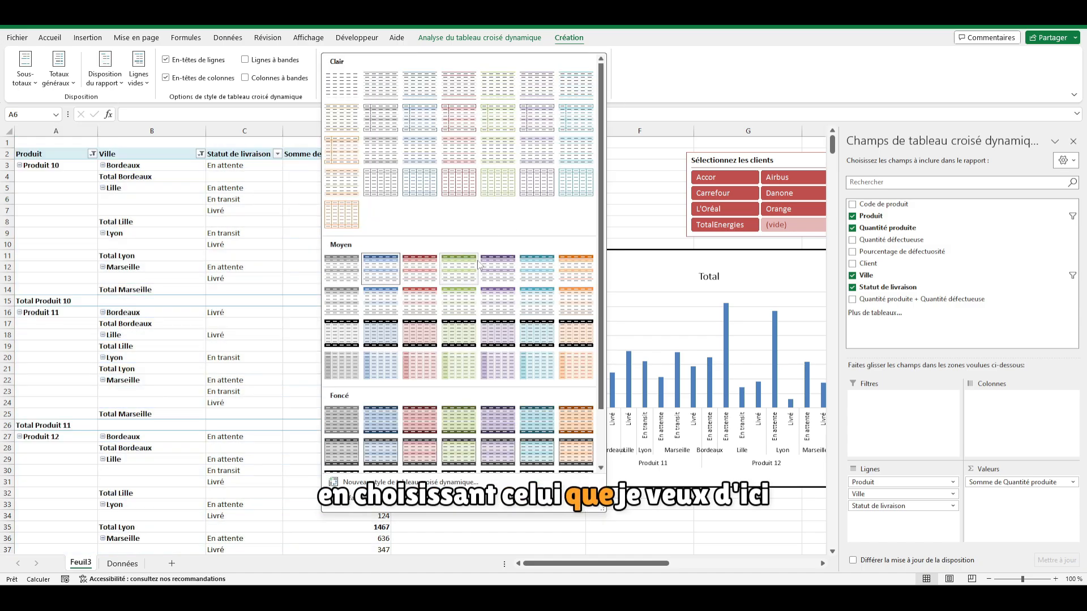
{"action": "left_click", "coordinate": [498, 84]}
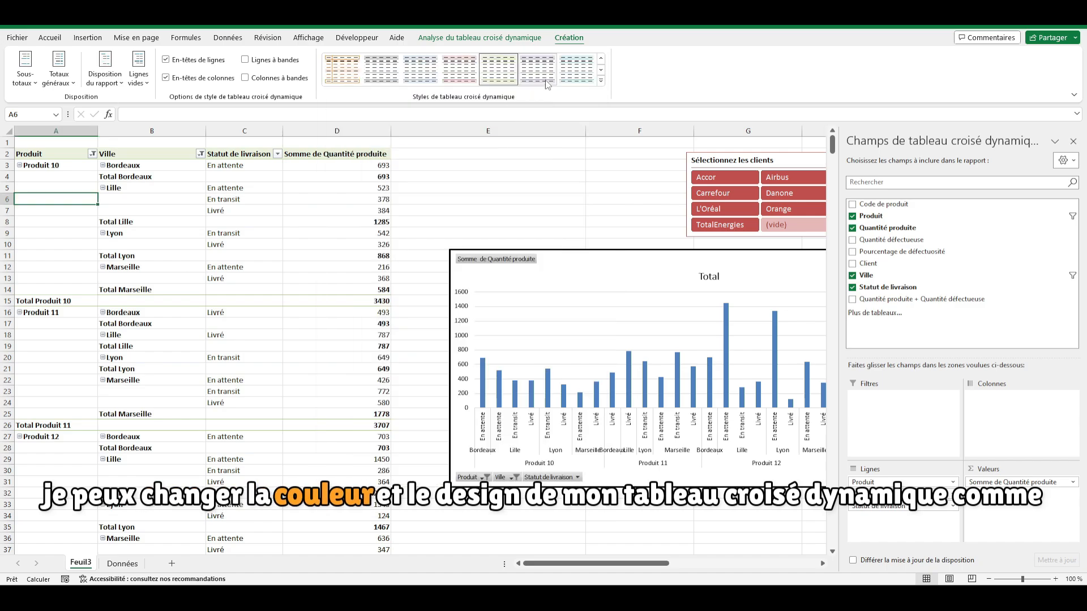
{"action": "left_click", "coordinate": [602, 84]}
{"action": "left_click", "coordinate": [585, 422]}
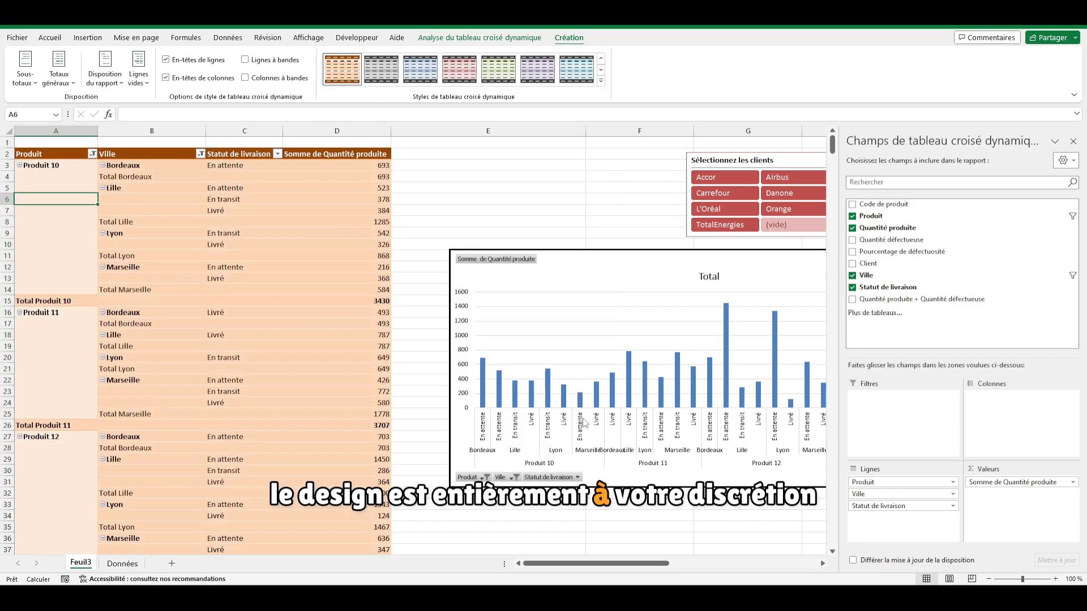
Apply a red PivotTable style with a red header row and a light red Produit column.
{"action": "left_click", "coordinate": [601, 80]}
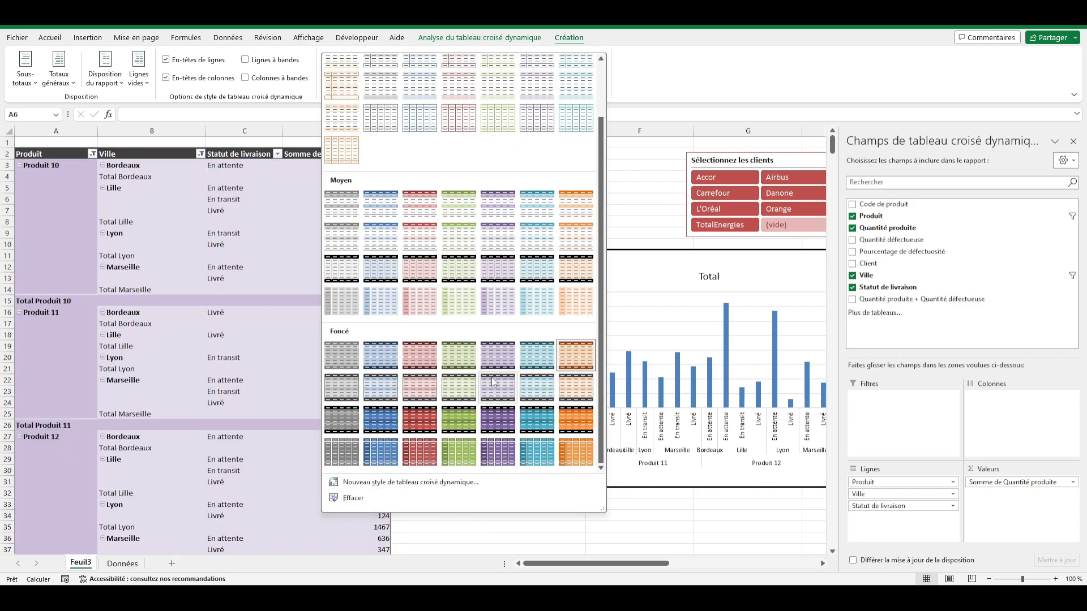
{"action": "left_click", "coordinate": [459, 418]}
{"action": "left_click", "coordinate": [601, 81]}
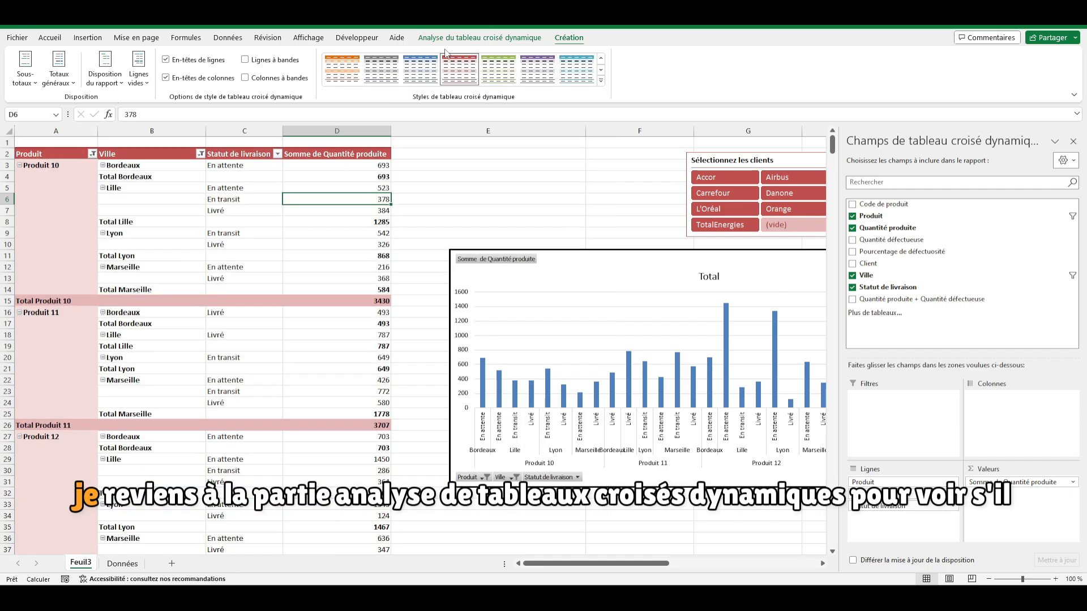
Open the PivotTable options to view the layout and format settings, then close them without changes.
{"action": "left_click", "coordinate": [449, 42]}
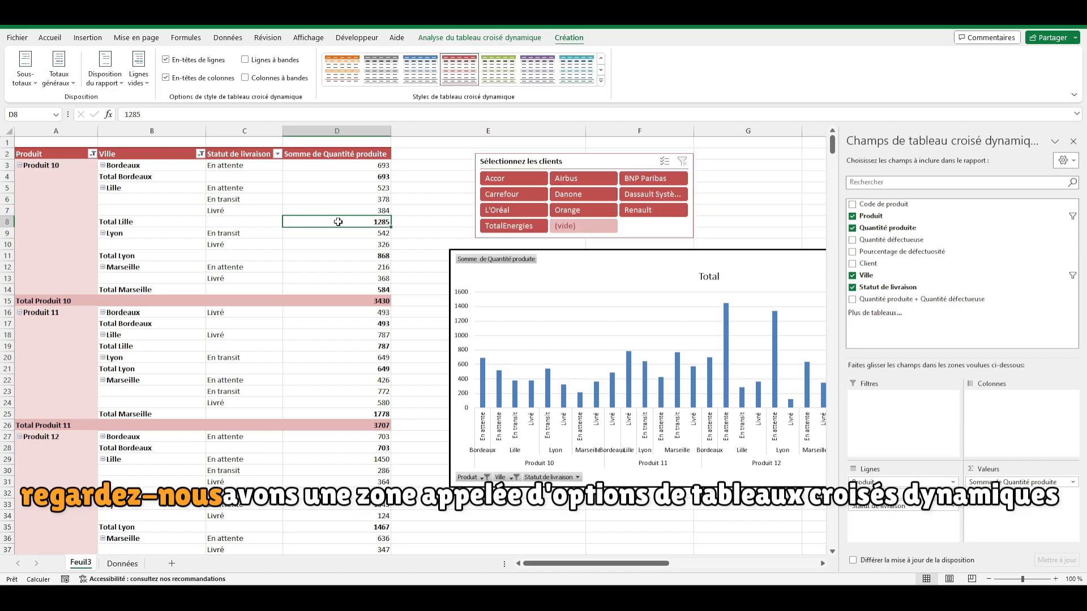
{"action": "right_click", "coordinate": [345, 224]}
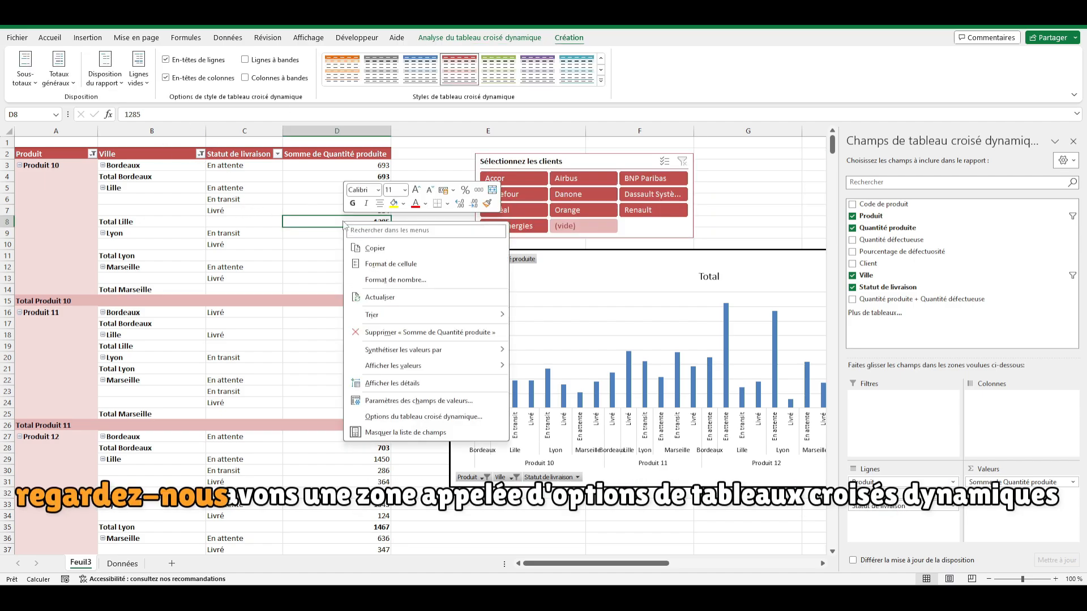
{"action": "left_click", "coordinate": [412, 418]}
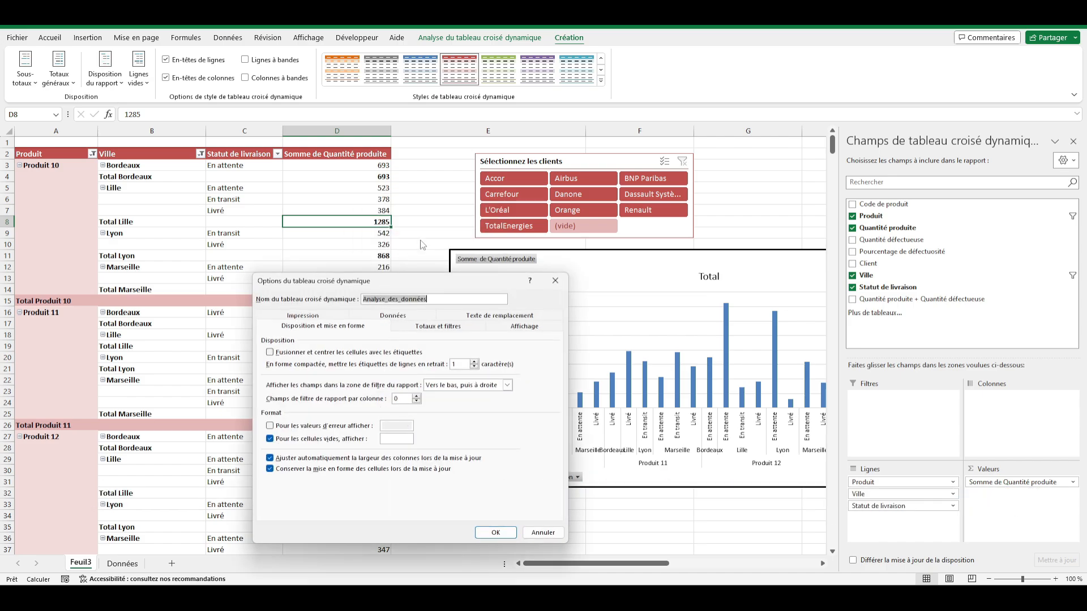
{"action": "left_click_drag", "start_coordinate": [421, 280], "coordinate": [345, 197]}
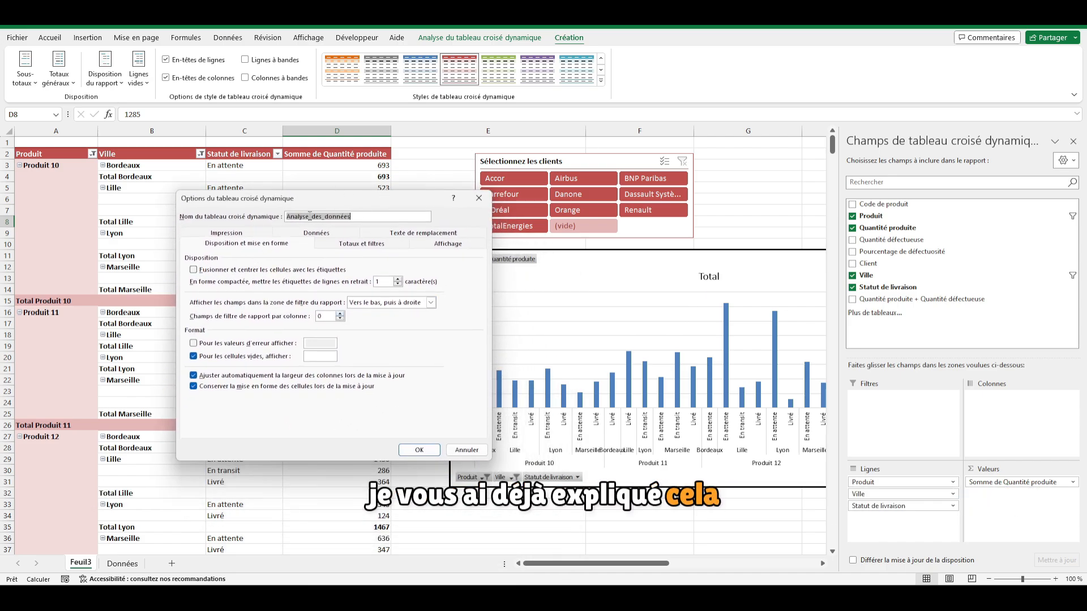
{"action": "left_click", "coordinate": [480, 199]}
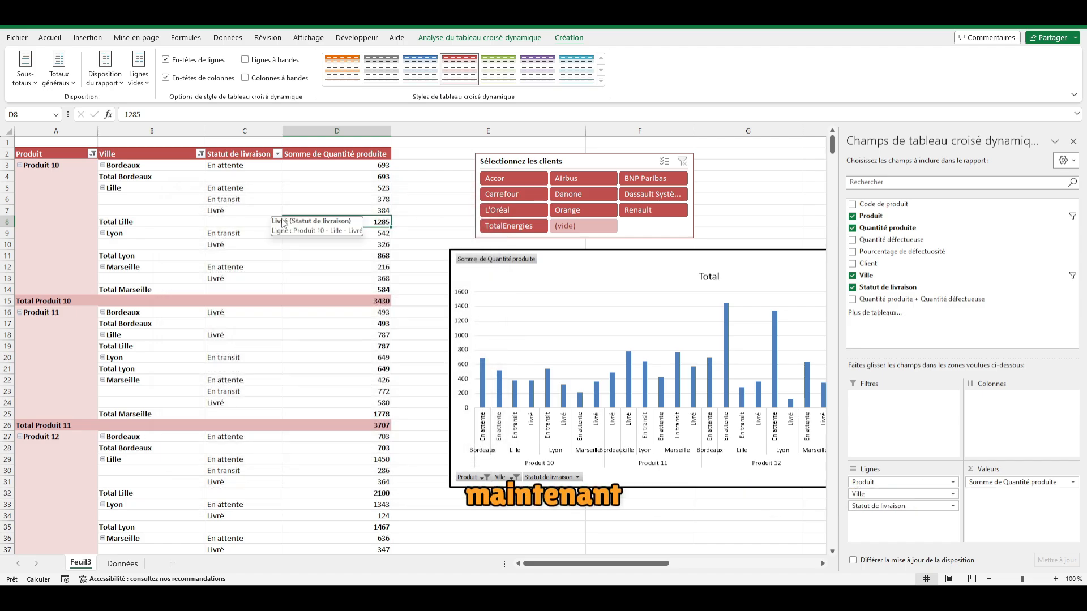
Select the whole product data range on the Données sheet and open the recommended PivotTables for it.
{"action": "left_click", "coordinate": [123, 563]}
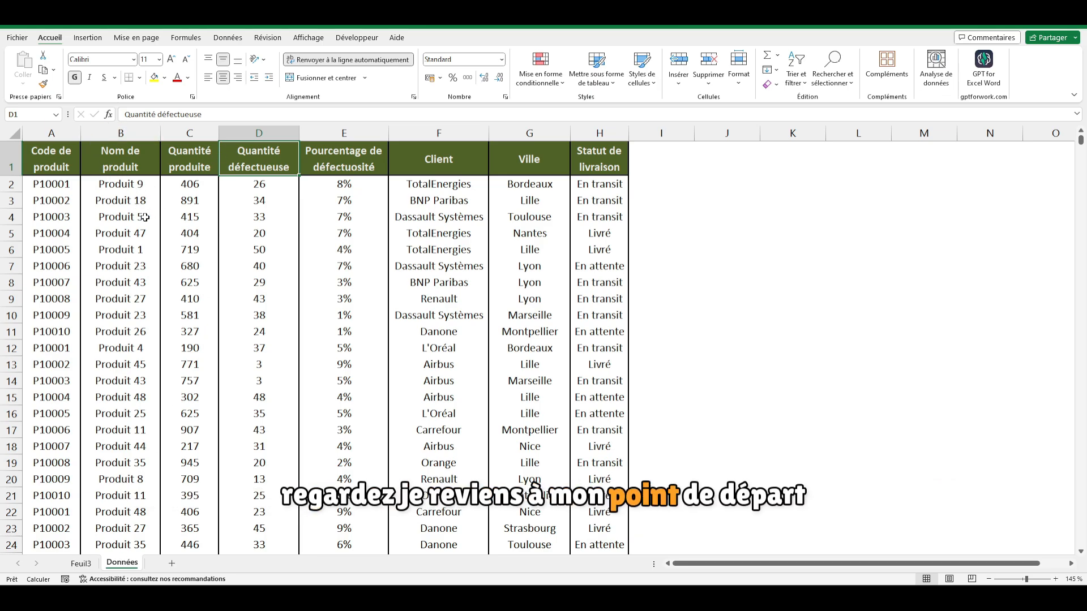
{"action": "left_click", "coordinate": [164, 217]}
{"action": "key", "text": "ctrl+a"}
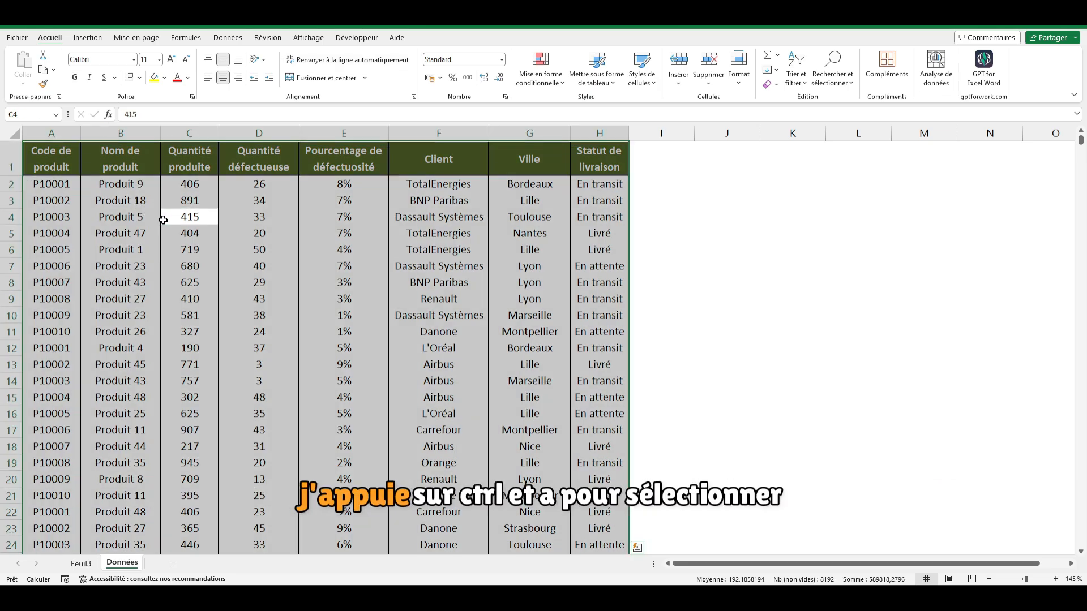
{"action": "left_click", "coordinate": [87, 37]}
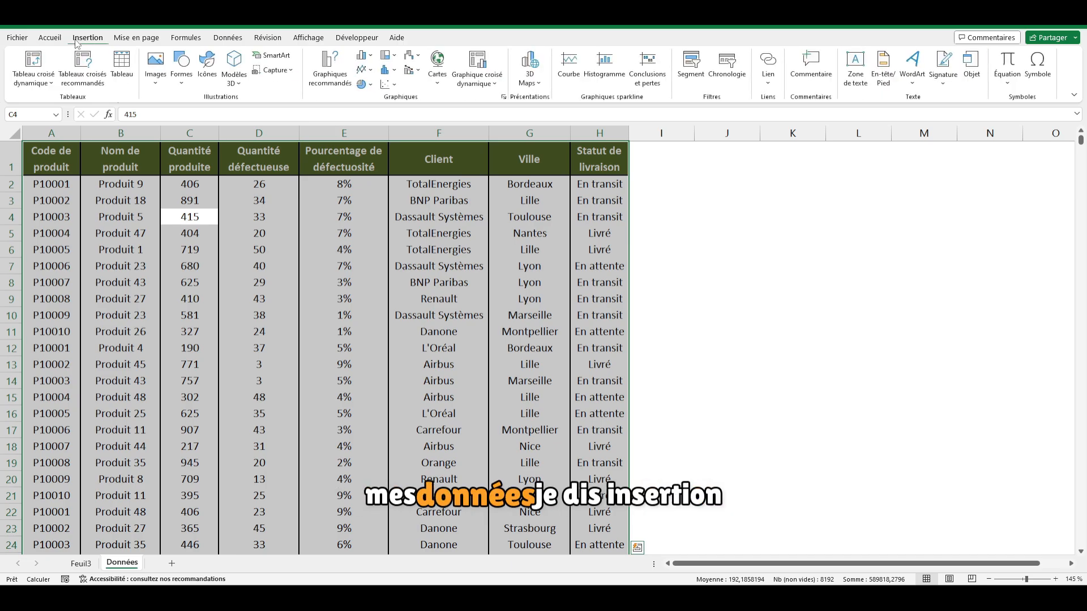
{"action": "left_click", "coordinate": [81, 79]}
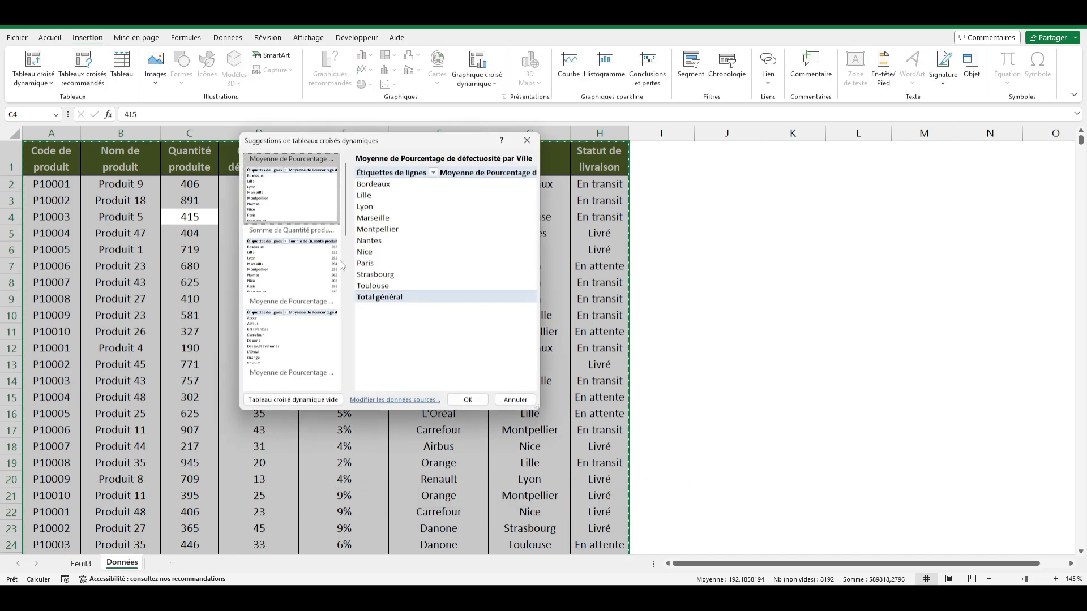
Create the recommended PivotTable "Nombre de Code de produit par Client" on a new sheet.
{"action": "scroll", "coordinate": [317, 272], "scroll_direction": "down", "scroll_amount": 5}
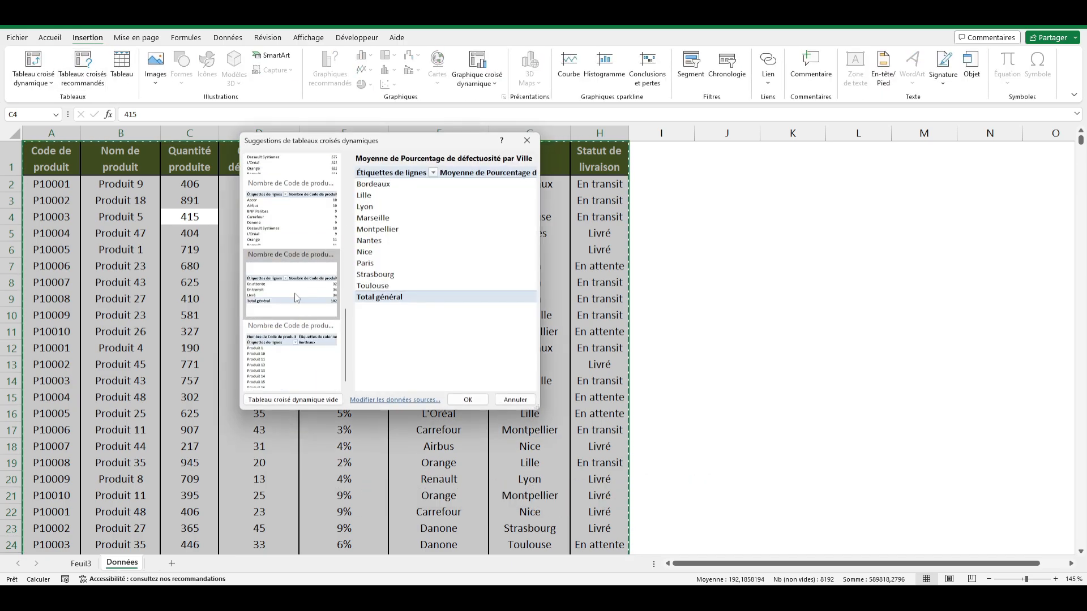
{"action": "left_click", "coordinate": [292, 300]}
{"action": "left_click", "coordinate": [290, 239]}
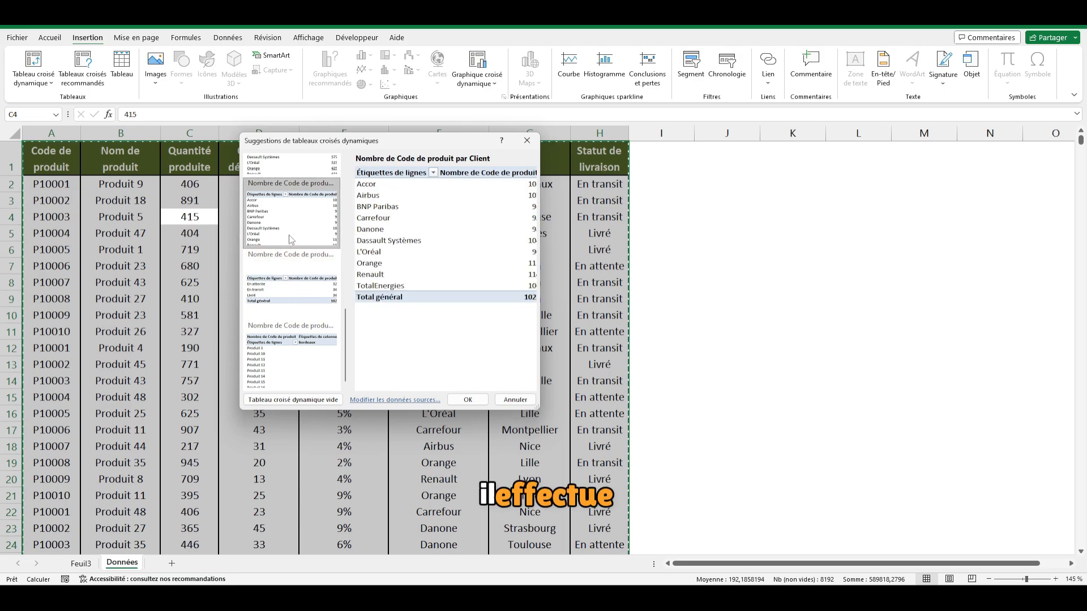
{"action": "left_click", "coordinate": [468, 400]}
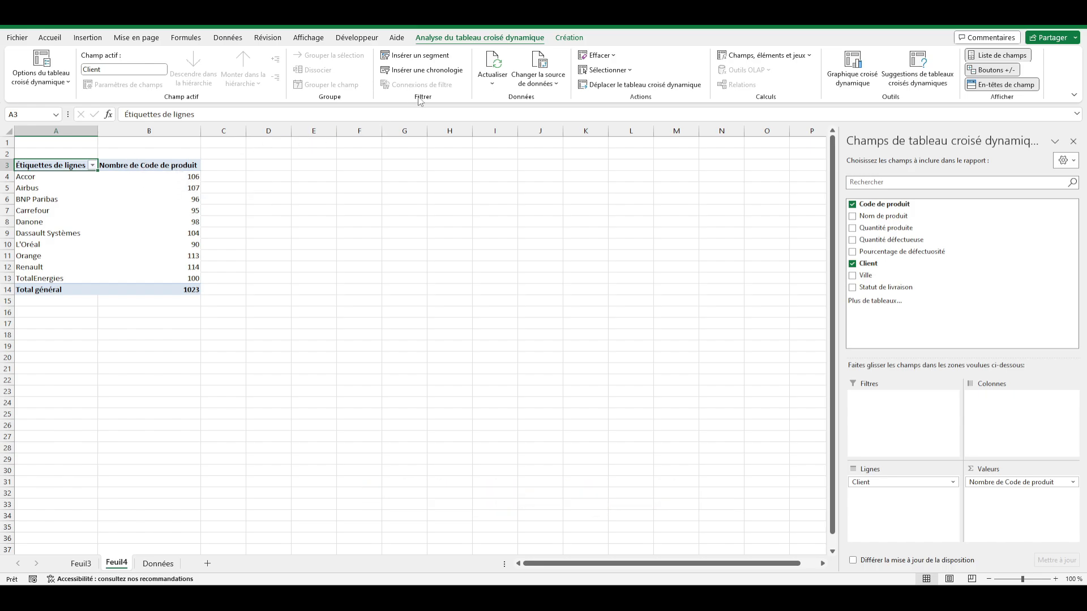
Set the report layout of the new client PivotTable to outline form (mode Plan).
{"action": "left_click", "coordinate": [568, 38]}
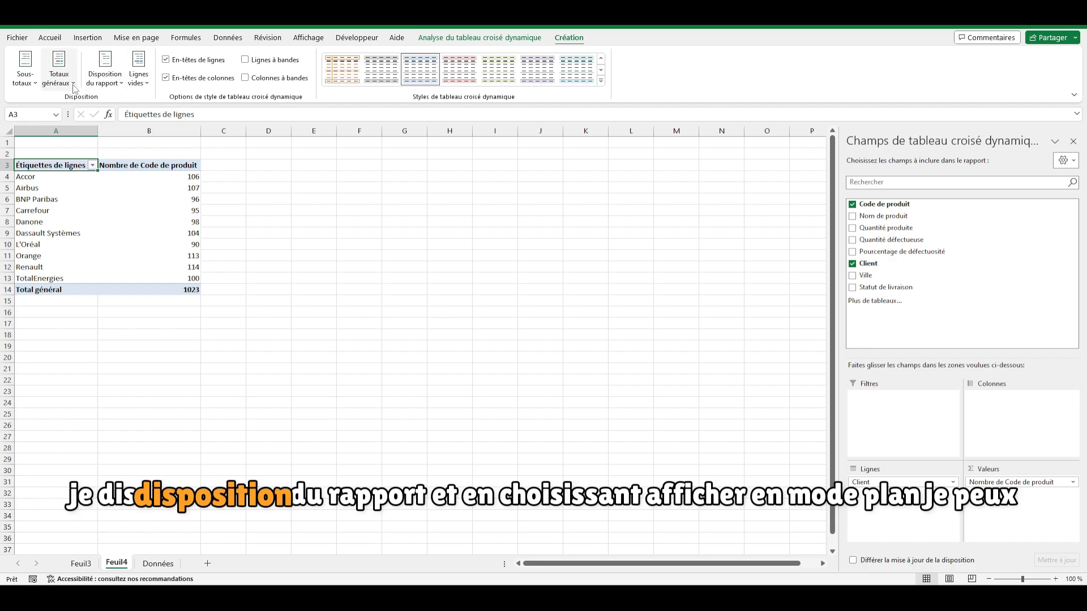
{"action": "left_click", "coordinate": [124, 83]}
{"action": "left_click", "coordinate": [130, 127]}
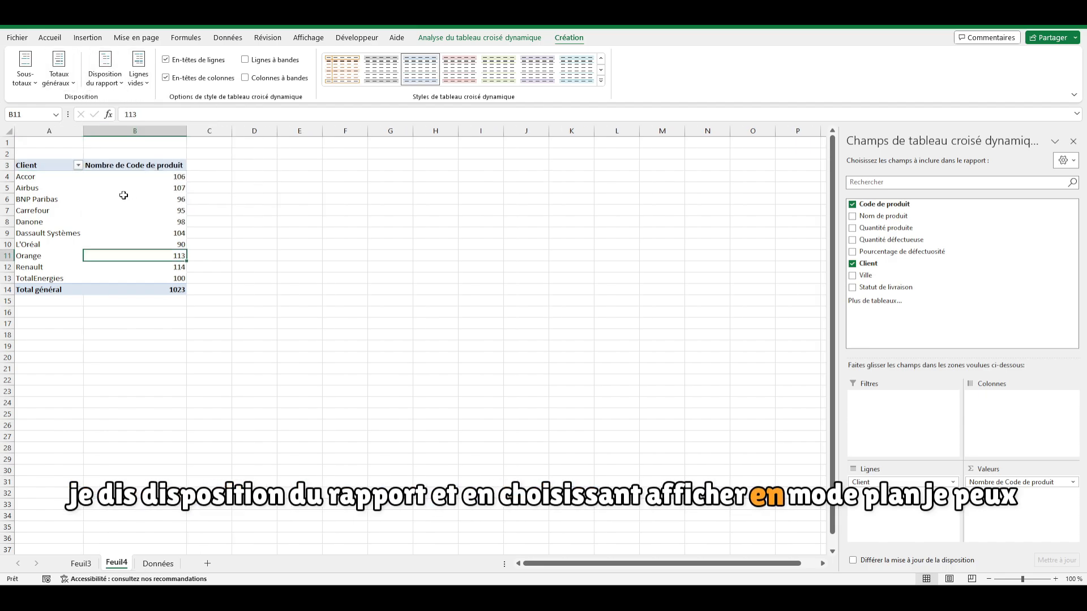